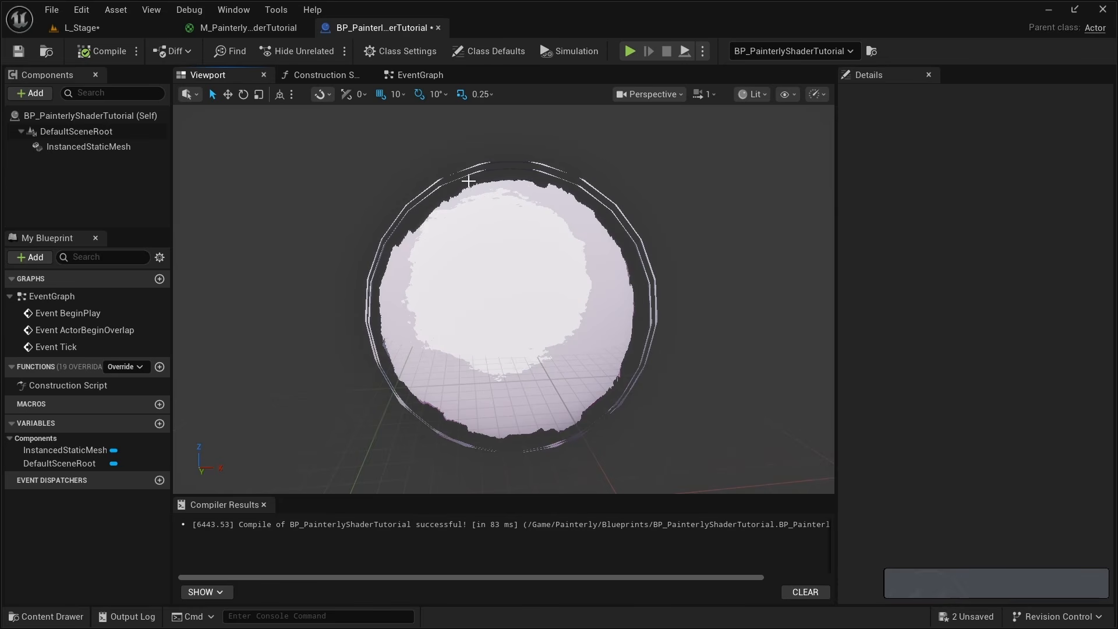
In the Construction Script, group the first Add Instance and Set Custom Data Value nodes in a comment titled "Diffuse".
click(325, 76)
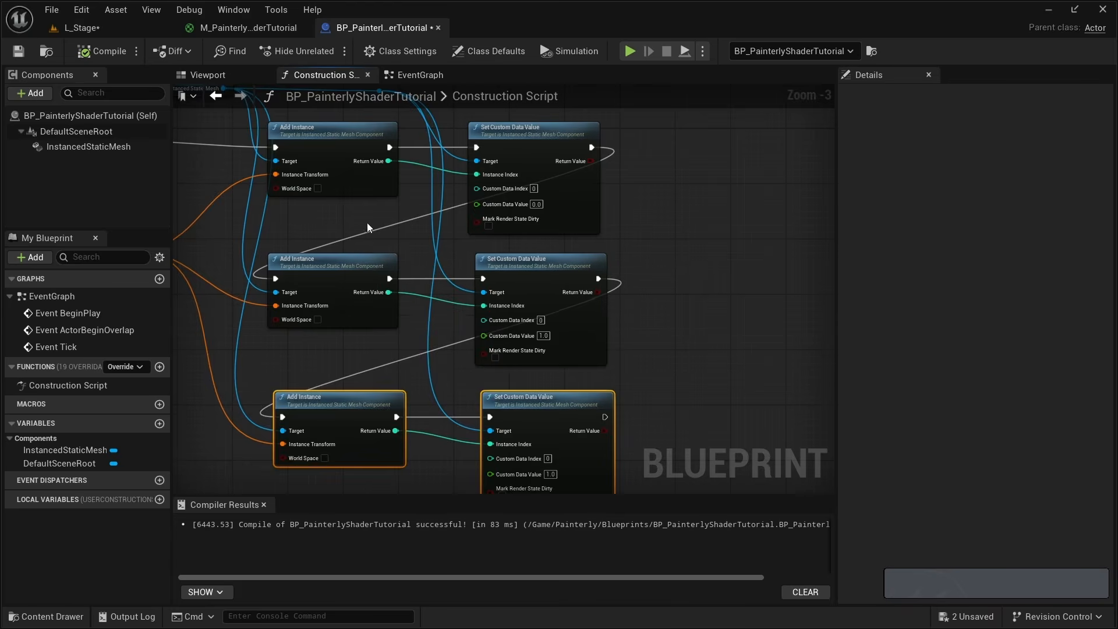
right_drag(348, 227, 449, 292)
scroll(458, 299, down, 1)
scroll(459, 291, up, 1)
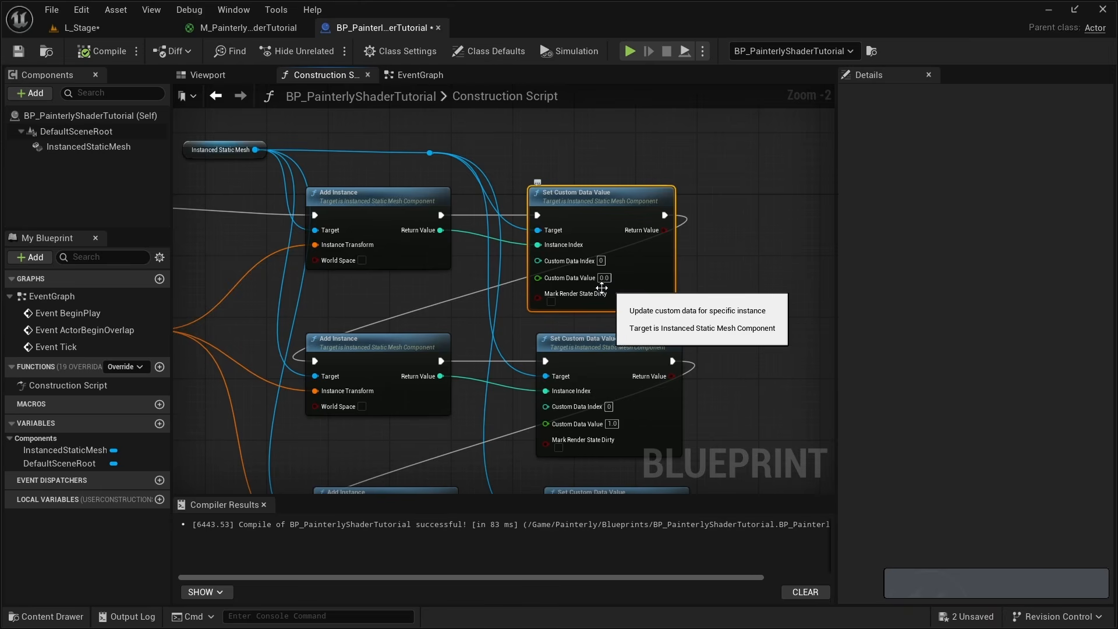
right_drag(506, 295, 519, 290)
scroll(519, 290, down, 1)
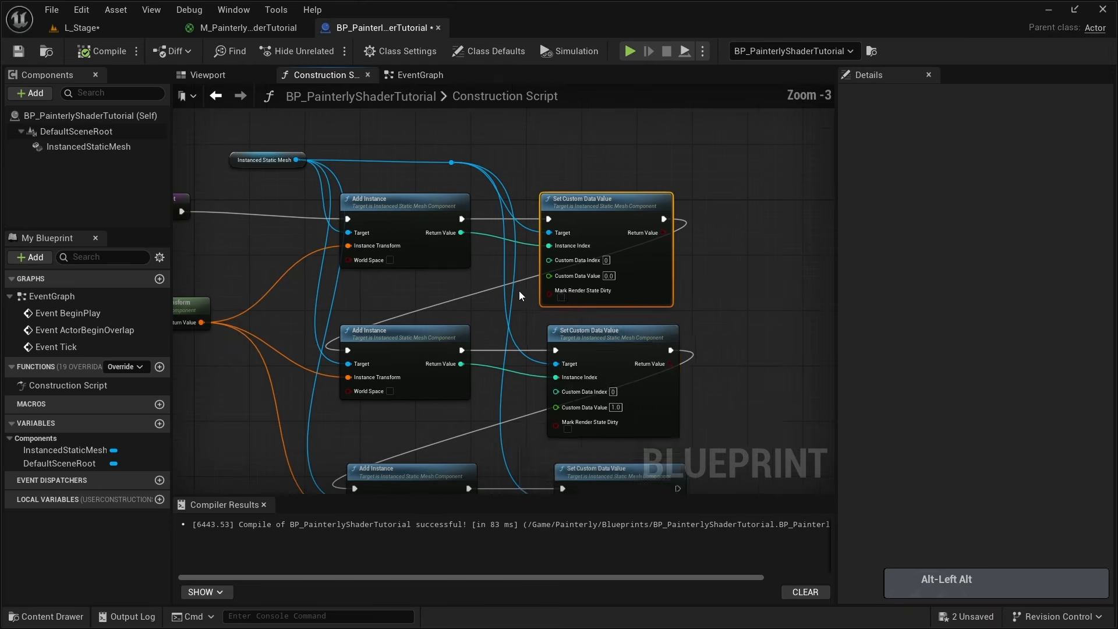
right_click(519, 291)
click(313, 261)
right_drag(313, 260, 360, 273)
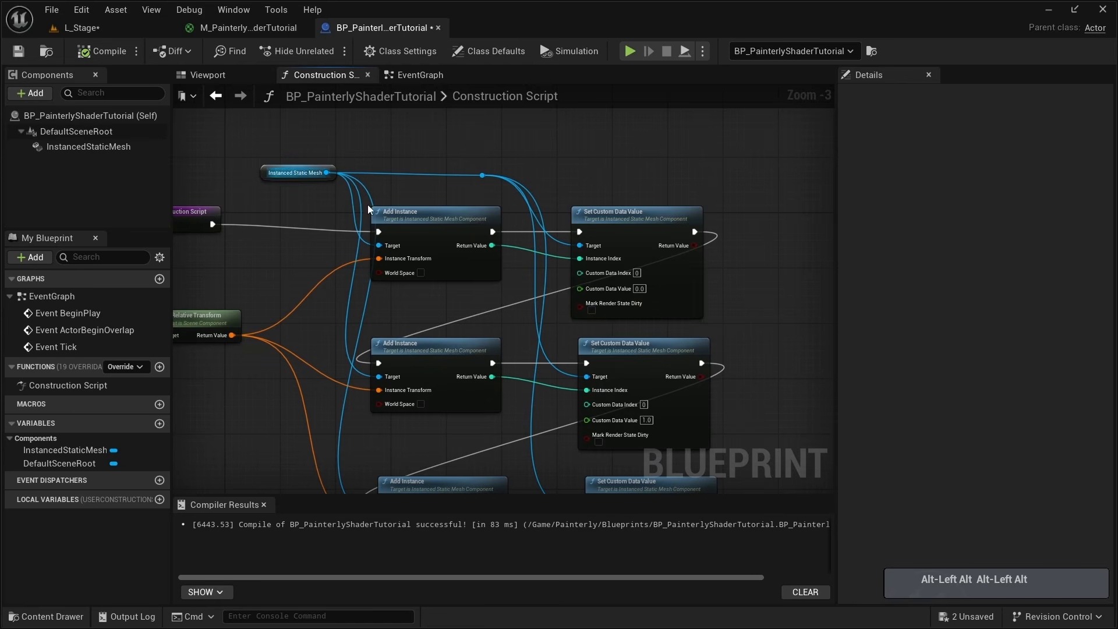
drag(362, 191, 646, 291)
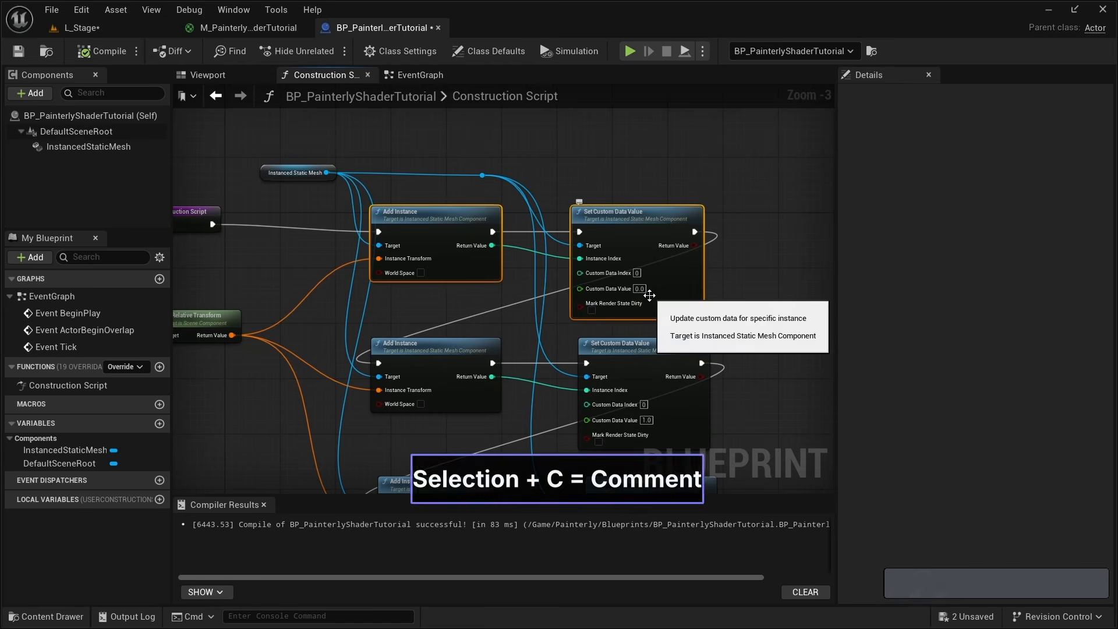
text(cDiffuse)
key(Return)
Move the lower two Add Instance and Set Custom Data Value rows down and group them in a comment titled "Outlines".
right_drag(526, 355, 526, 178)
drag(326, 453, 757, 168)
drag(628, 178, 624, 260)
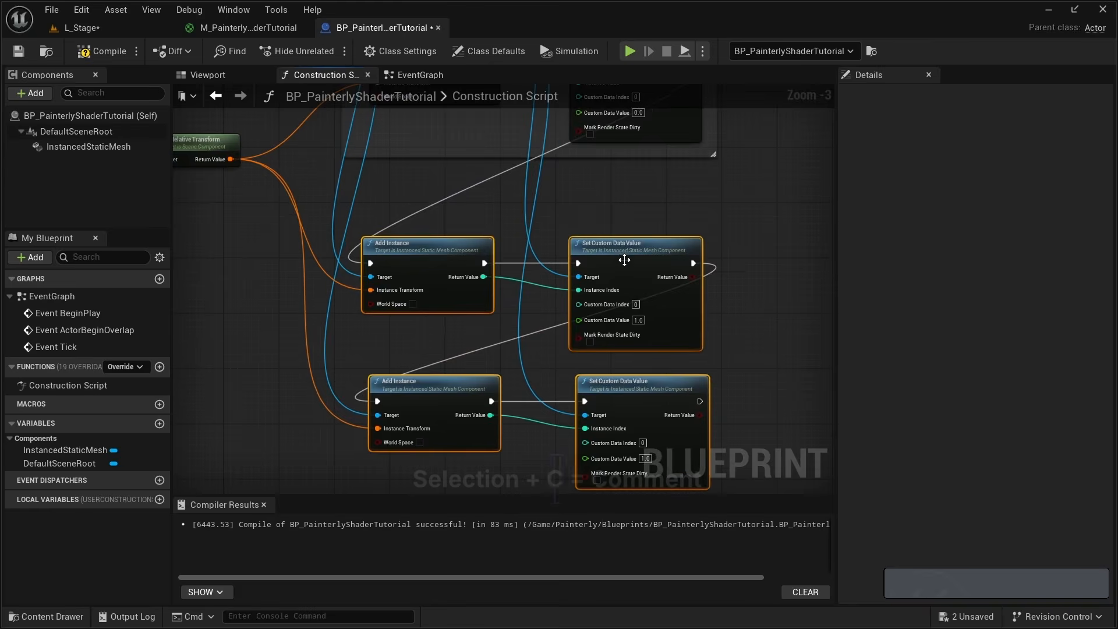
text(c)
text(Ou)
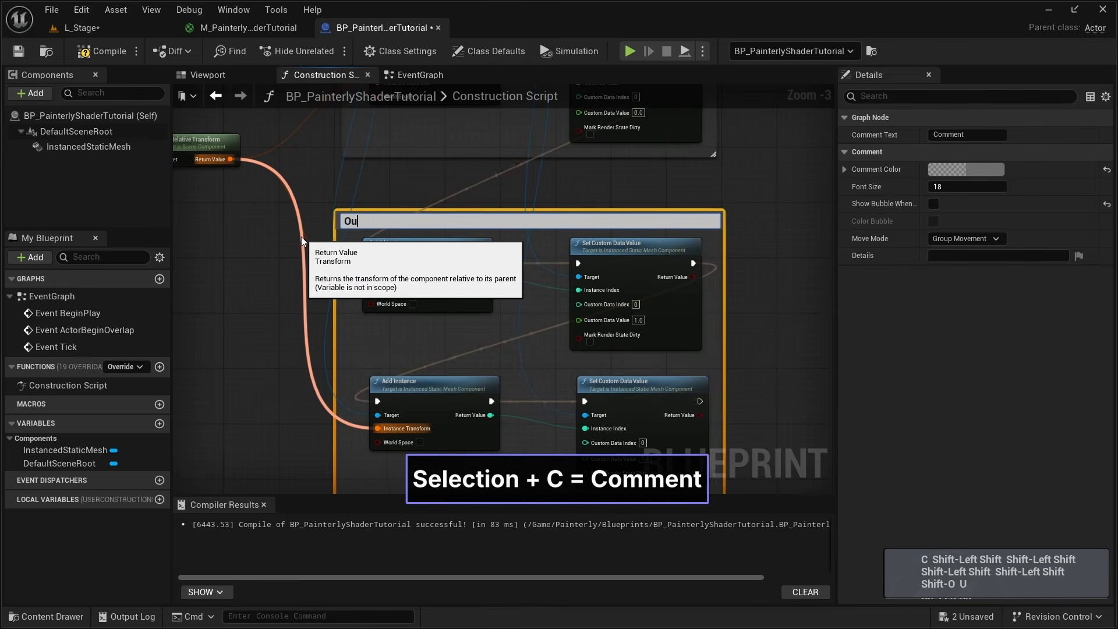
text(tlines)
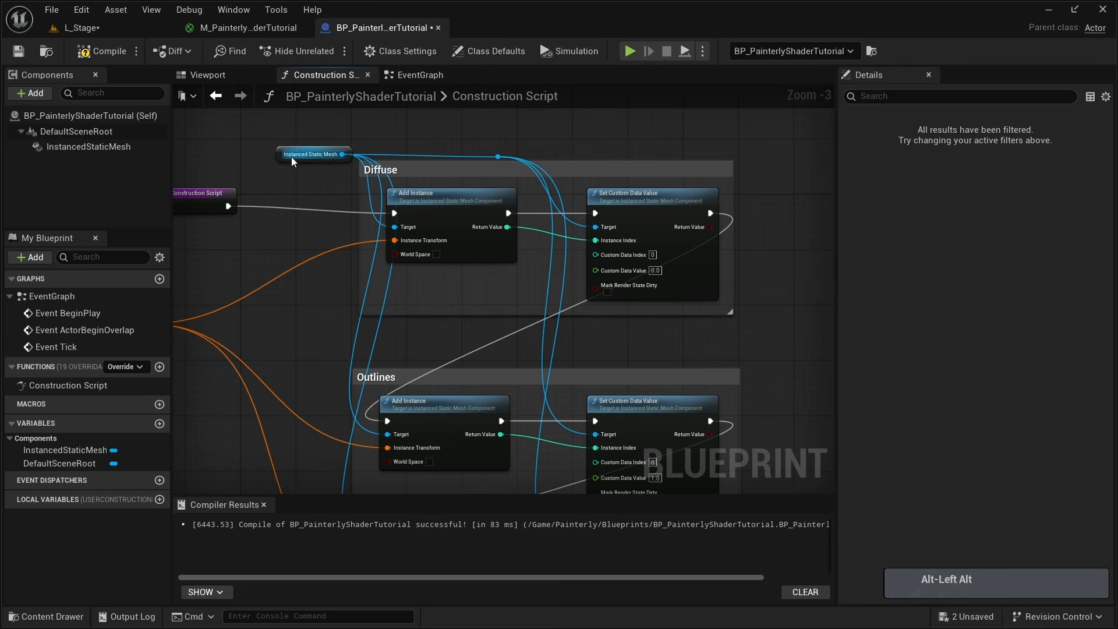
Duplicate the Instanced Static Mesh reference beside the Outlines group and connect it to both Target inputs of the group's upper row.
click(313, 155)
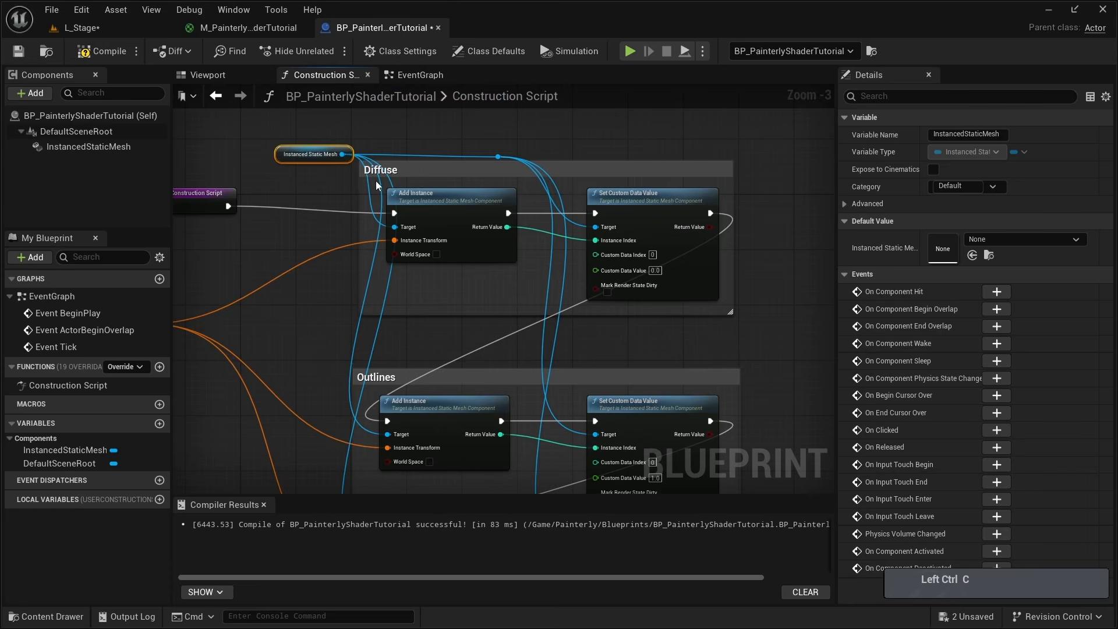
right_drag(335, 490, 374, 307)
scroll(349, 244, up, 2)
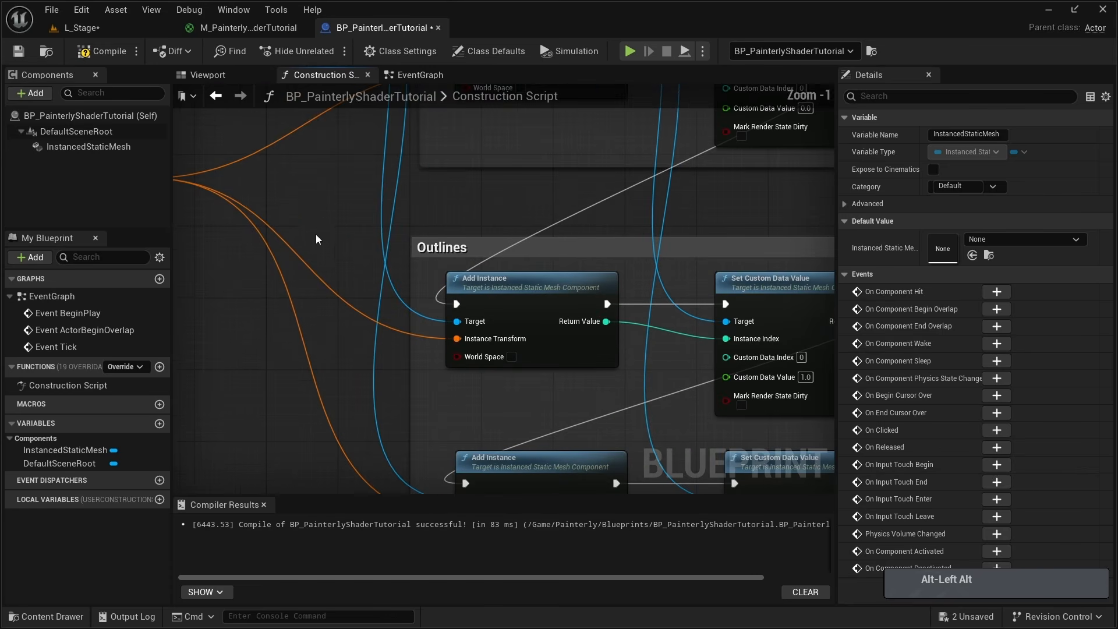
key(ctrl+v)
drag(325, 239, 289, 240)
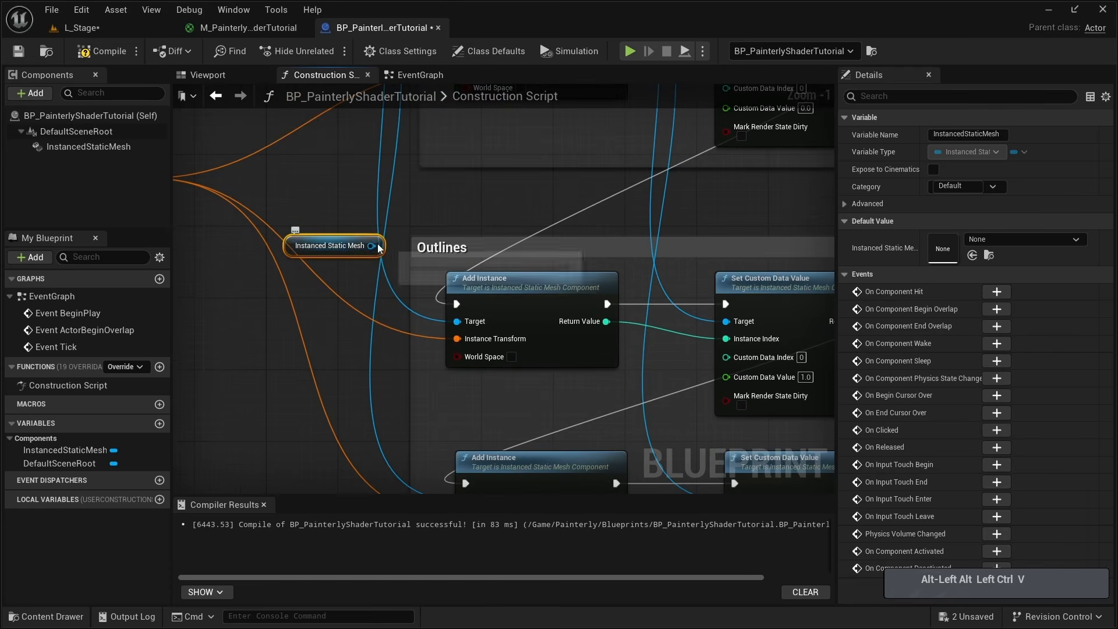
drag(365, 245, 457, 320)
drag(299, 248, 299, 274)
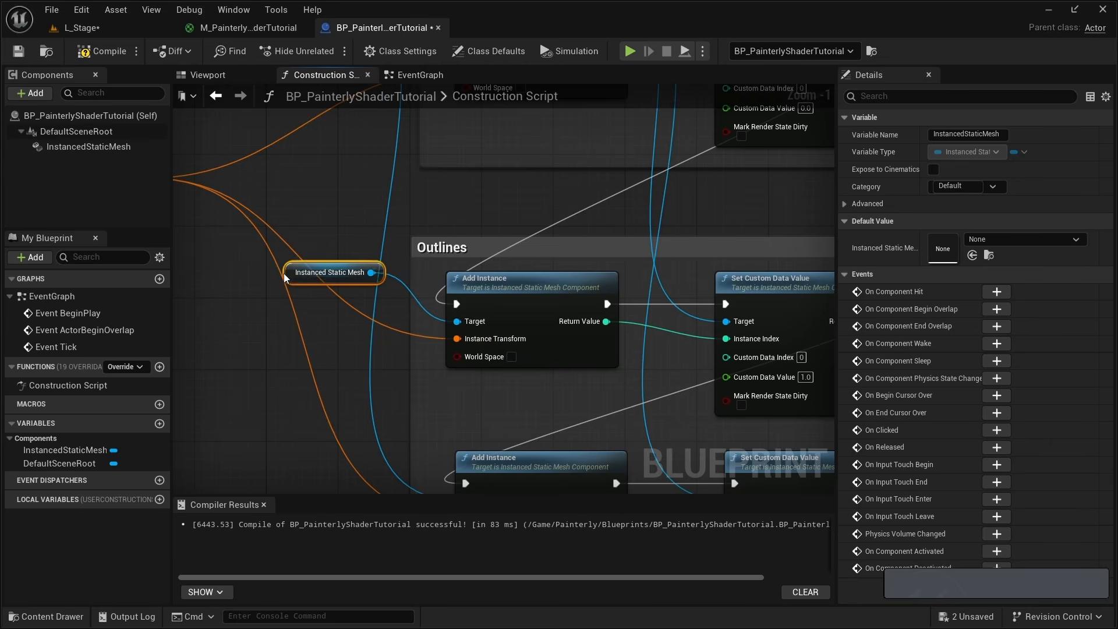
drag(376, 275, 726, 321)
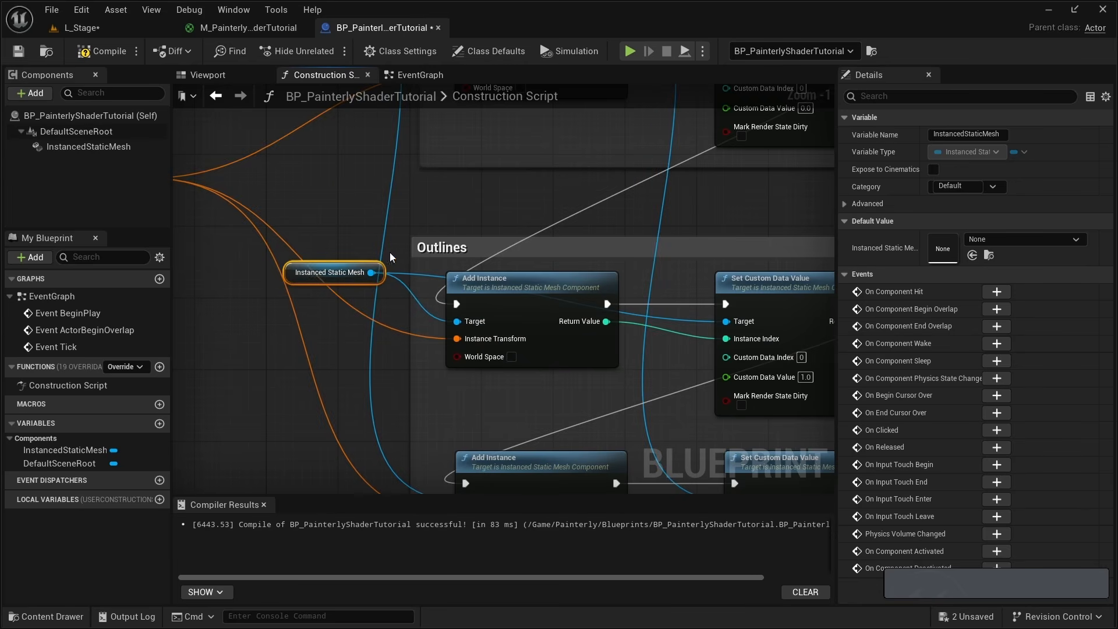
Paste another Instanced Static Mesh reference for the lower Outlines row, connect both Targets, and route the longer wire below Add Instance with a reroute node.
right_drag(399, 412, 401, 242)
key(ctrl+v)
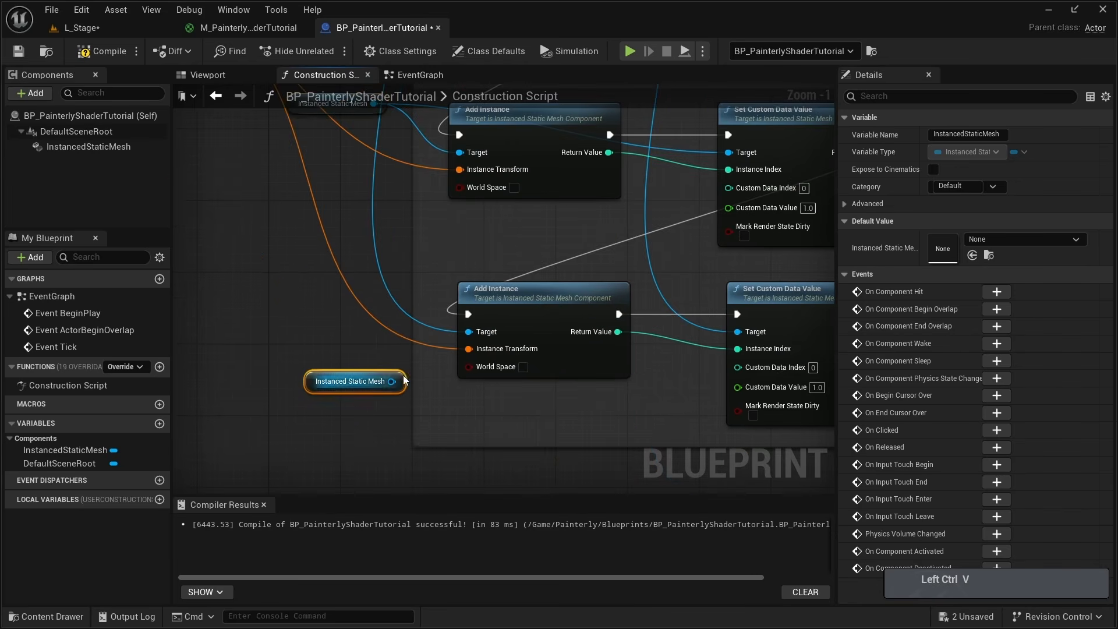
drag(392, 382, 468, 331)
double_click(432, 377)
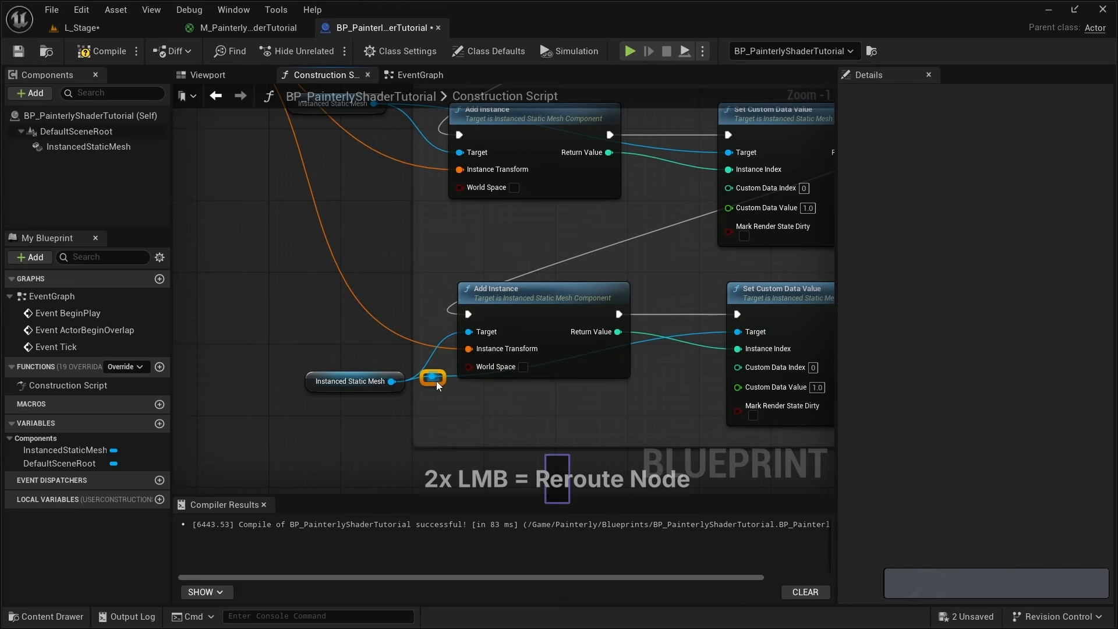
drag(431, 377, 666, 387)
Add a reroute node to the upper Outlines row's mesh wire so it passes above the Add Instance node.
right_drag(611, 149, 561, 309)
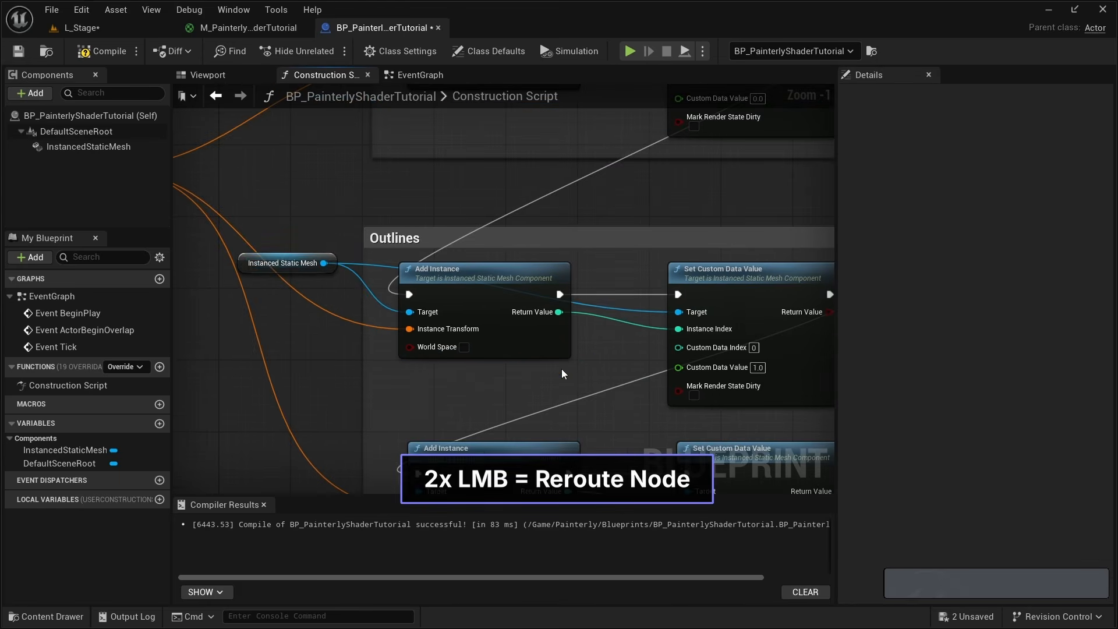
double_click(366, 267)
key(ctrl+z)
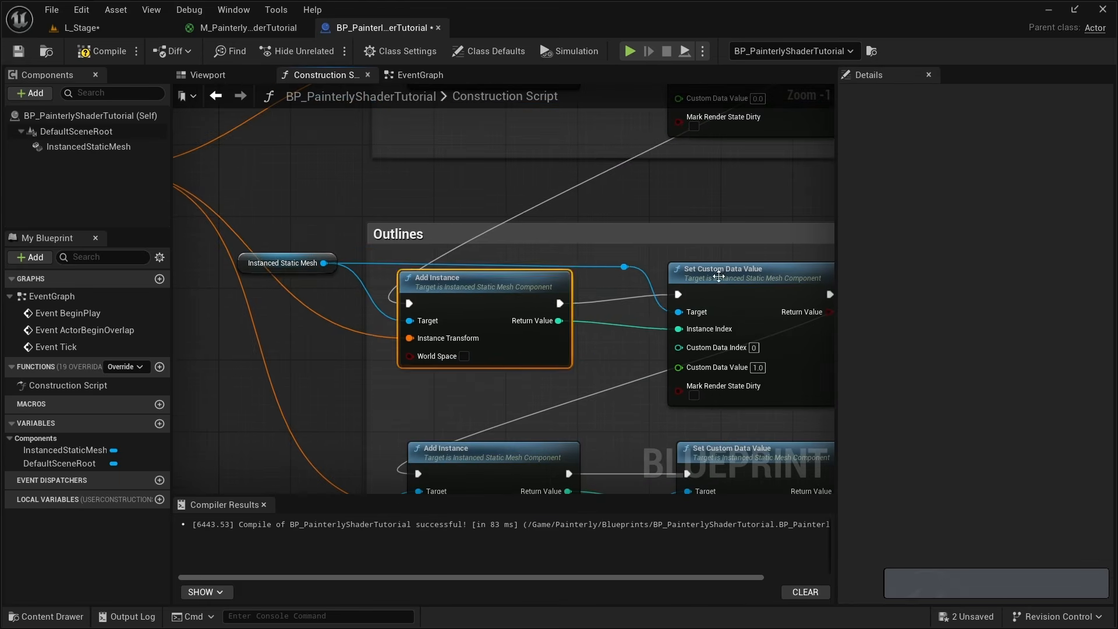
Add a reroute node to the Get Relative Transform output, place it beside Outlines, and feed both Outlines Instance Transform inputs from it.
right_drag(380, 268, 613, 323)
double_click(392, 223)
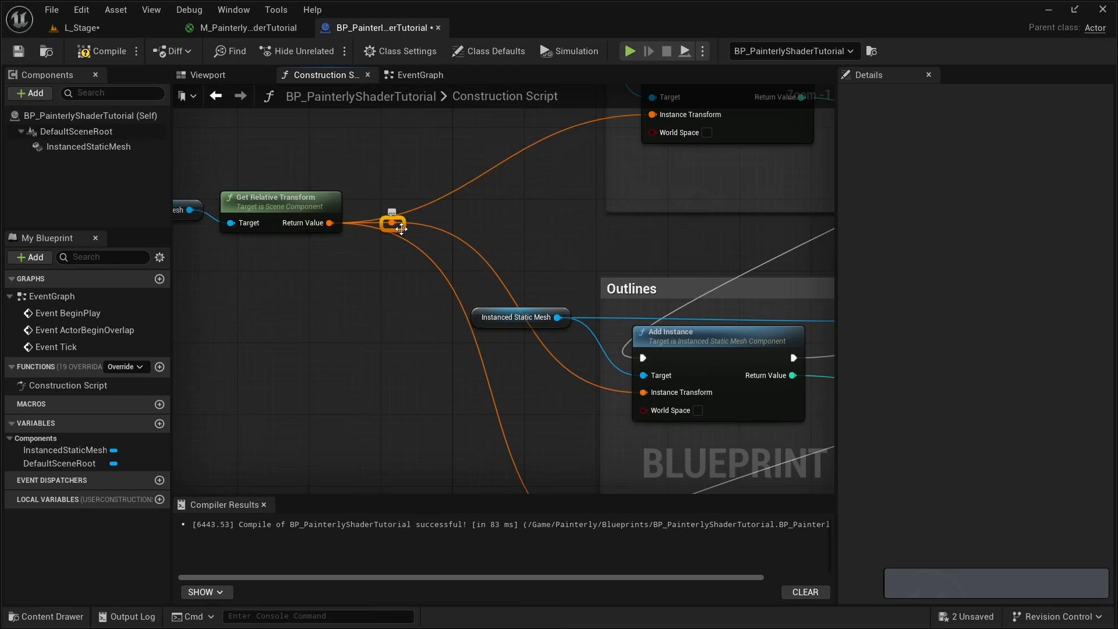
drag(401, 229, 482, 445)
right_drag(515, 445, 450, 295)
drag(411, 288, 588, 412)
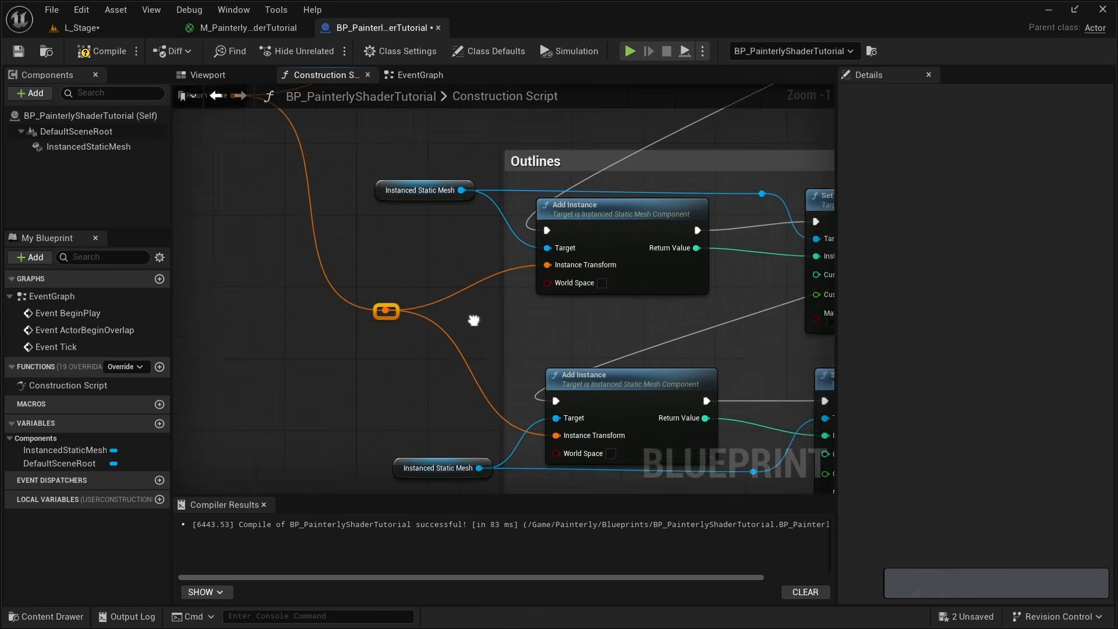
Move the whole Outlines group with its mesh references and reroute nodes down to leave space below the Diffuse group.
scroll(475, 319, down, 4)
right_drag(393, 260, 388, 202)
drag(324, 449, 690, 291)
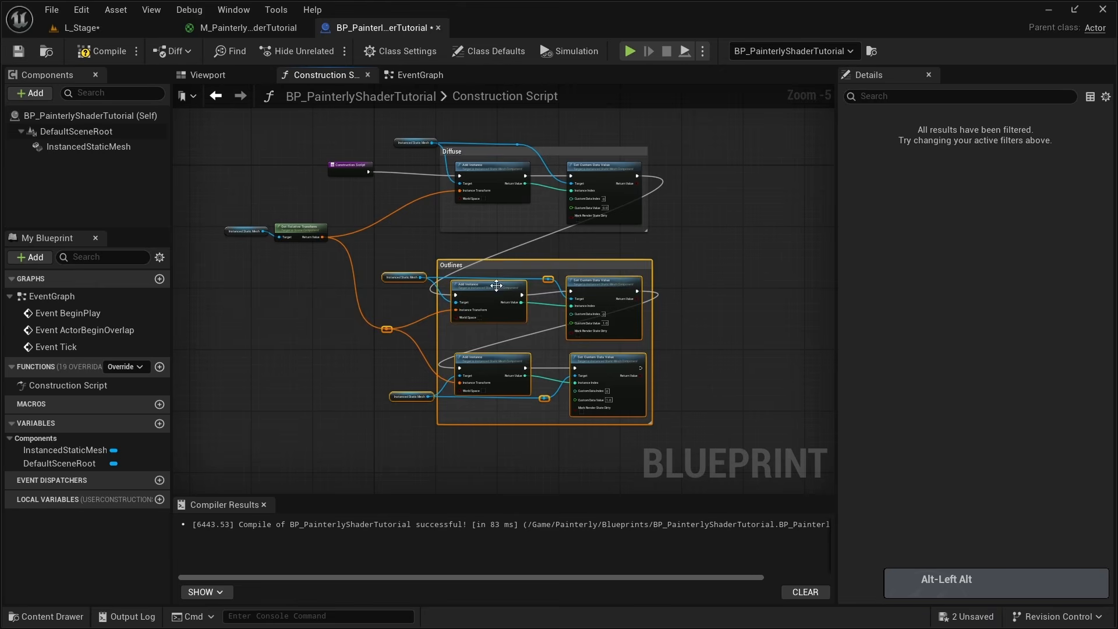
drag(515, 274, 497, 330)
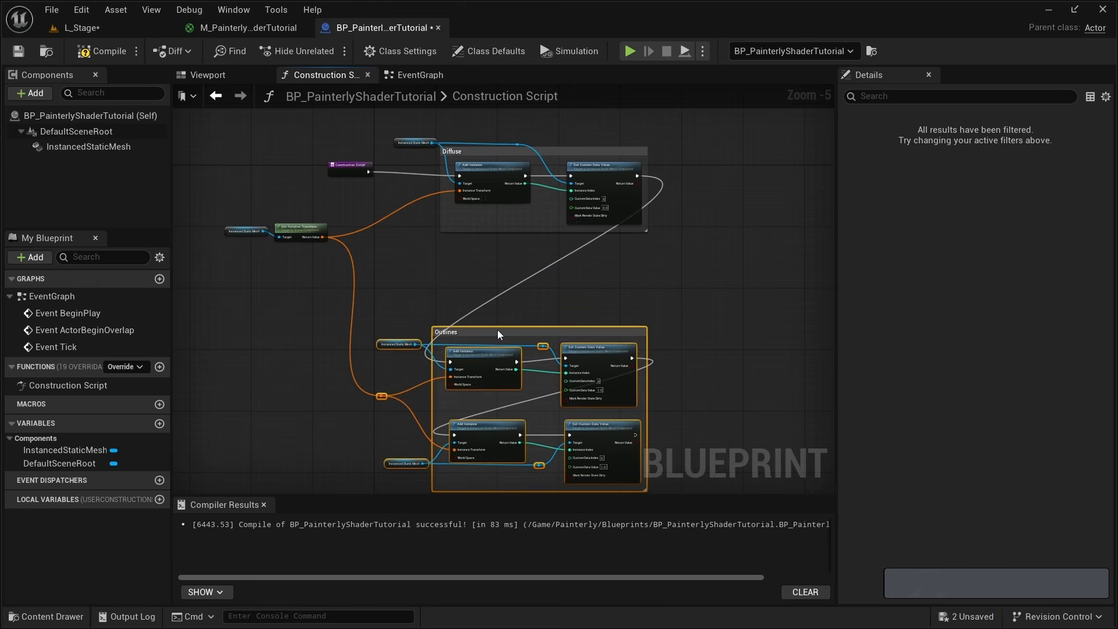
drag(476, 403, 593, 348)
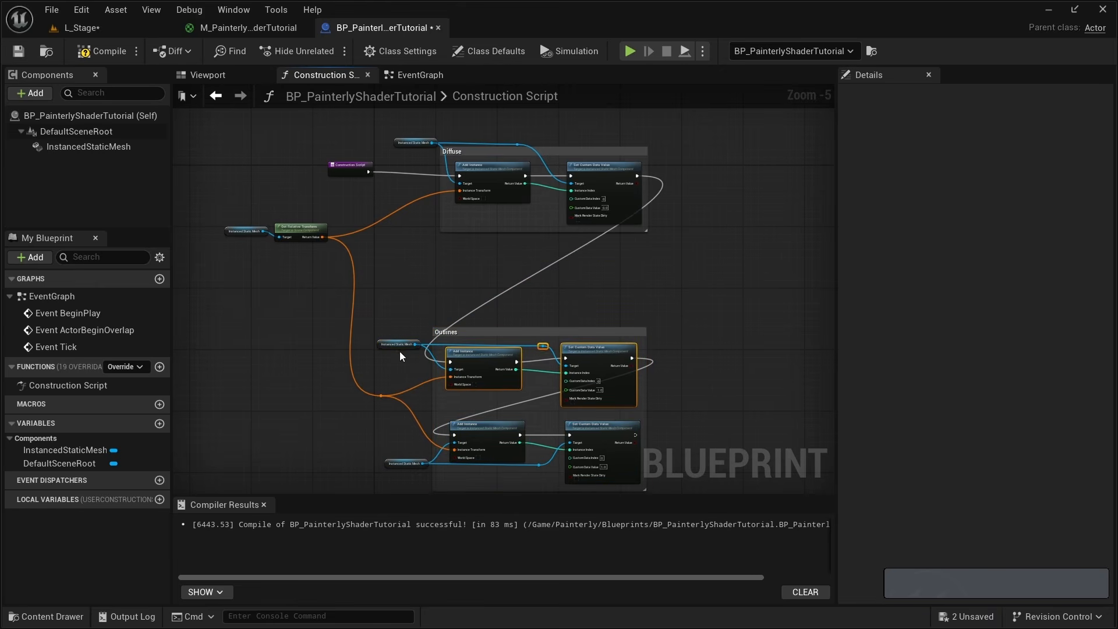
shift+click(384, 344)
key(ctrl+c)
click(504, 281)
right_drag(504, 281, 483, 308)
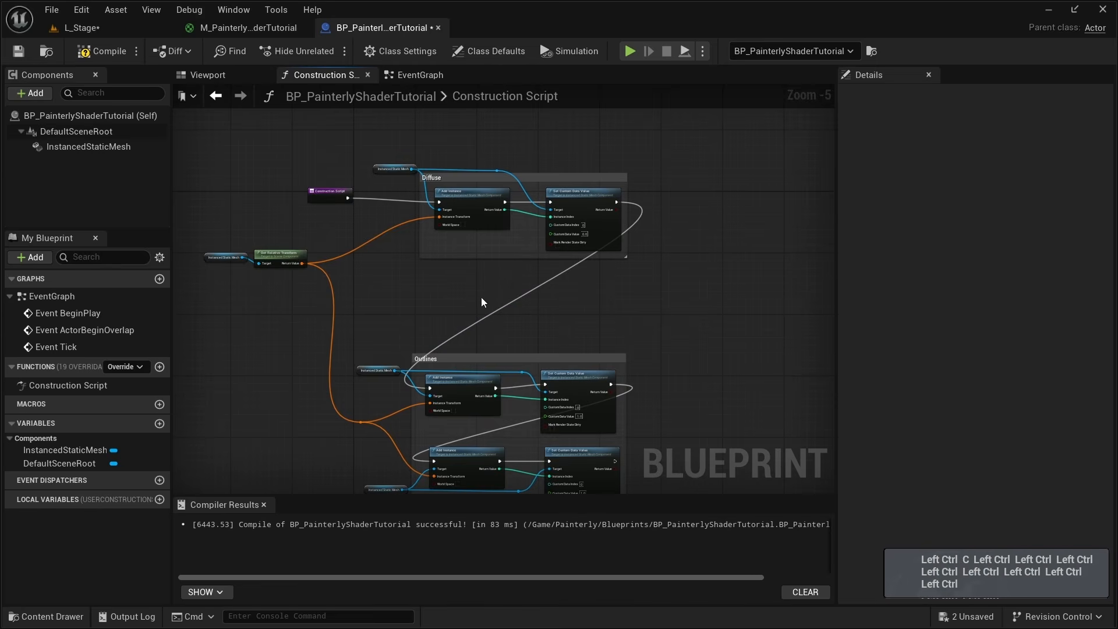
Copy the upper Outlines row with its Instanced Static Mesh reference and reroute node, and paste it between the Diffuse and Outlines groups.
click(378, 371)
scroll(400, 374, up, 2)
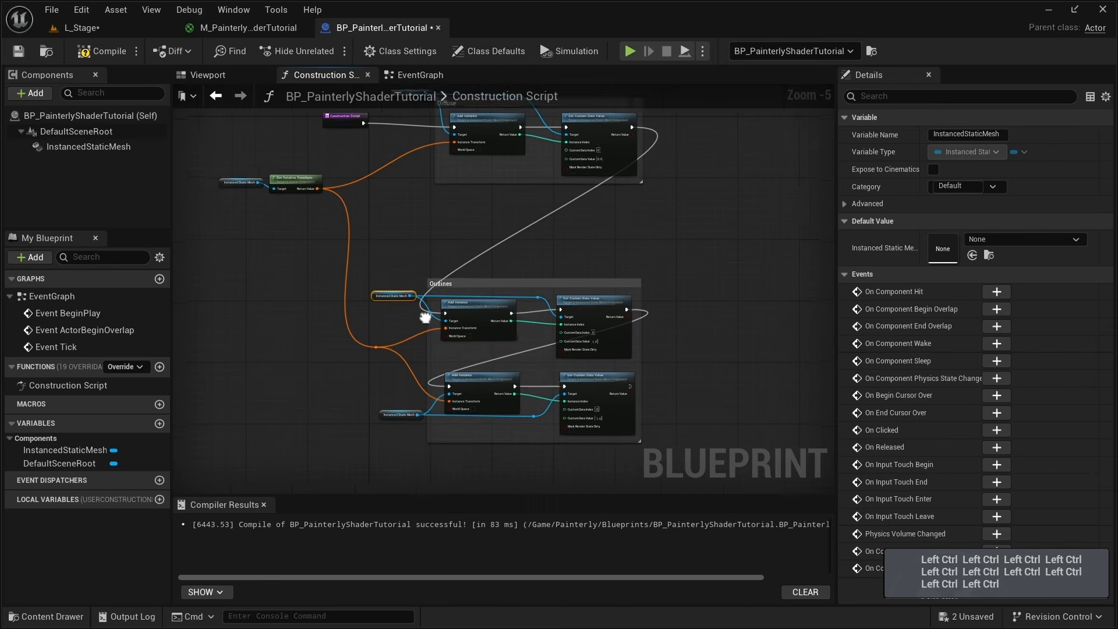
right_drag(378, 307, 289, 303)
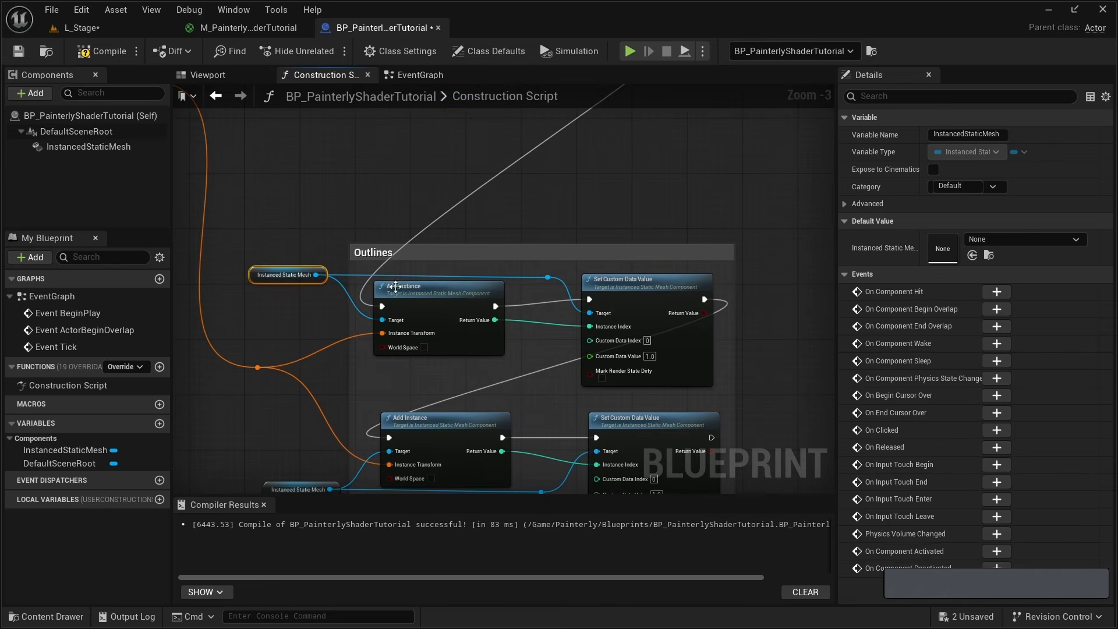
shift+click(430, 289)
shift+click(635, 285)
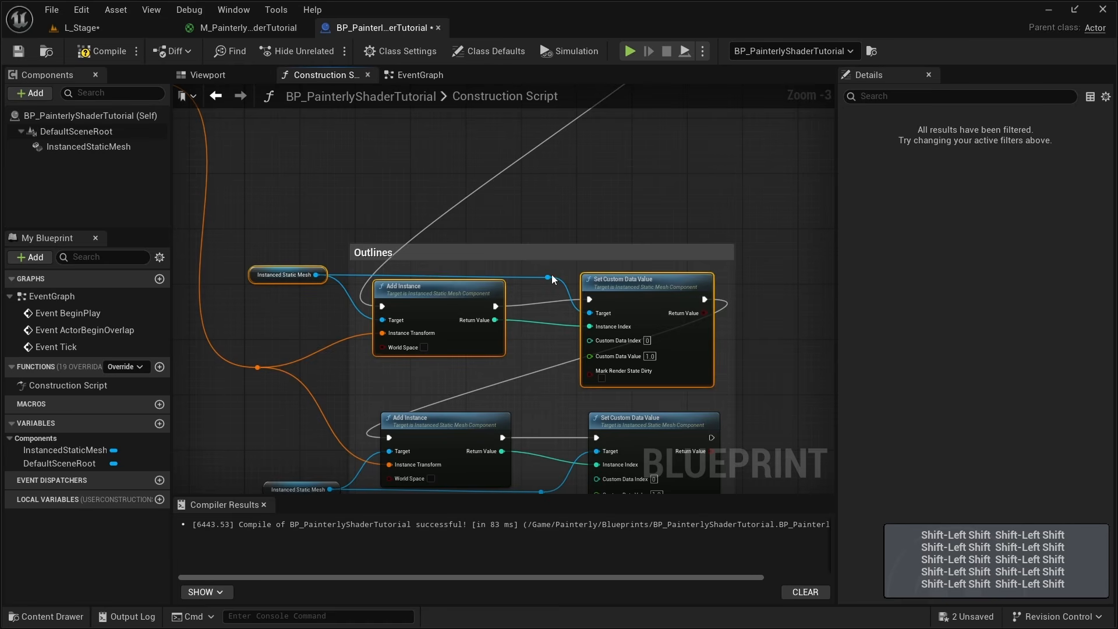
key(ctrl+c)
right_drag(513, 233, 504, 416)
click(415, 318)
key(ctrl+v)
drag(592, 325, 637, 294)
Connect the execution flow from the Diffuse Set Custom Data Value through the pasted row to the first Add Instance in Outlines.
drag(703, 153, 387, 320)
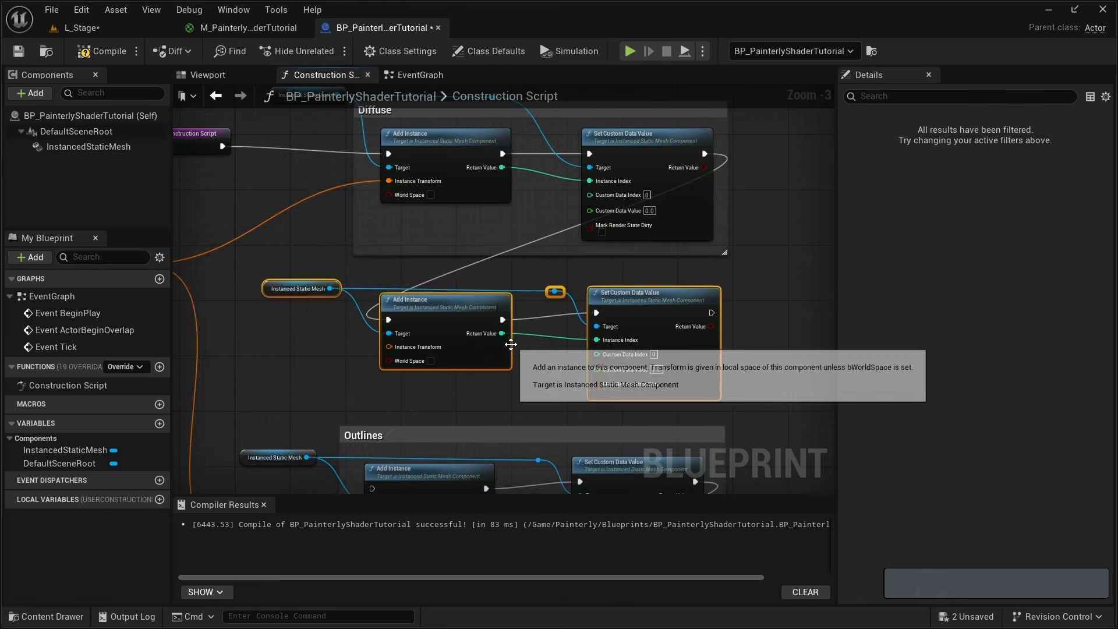
right_drag(726, 311, 655, 242)
drag(641, 244, 302, 424)
Shift the Outlines group and its connected reference and reroute nodes further down, away from the pasted row.
right_drag(527, 347, 489, 302)
scroll(512, 373, down, 2)
drag(297, 469, 594, 296)
drag(564, 302, 569, 327)
right_drag(569, 330, 532, 351)
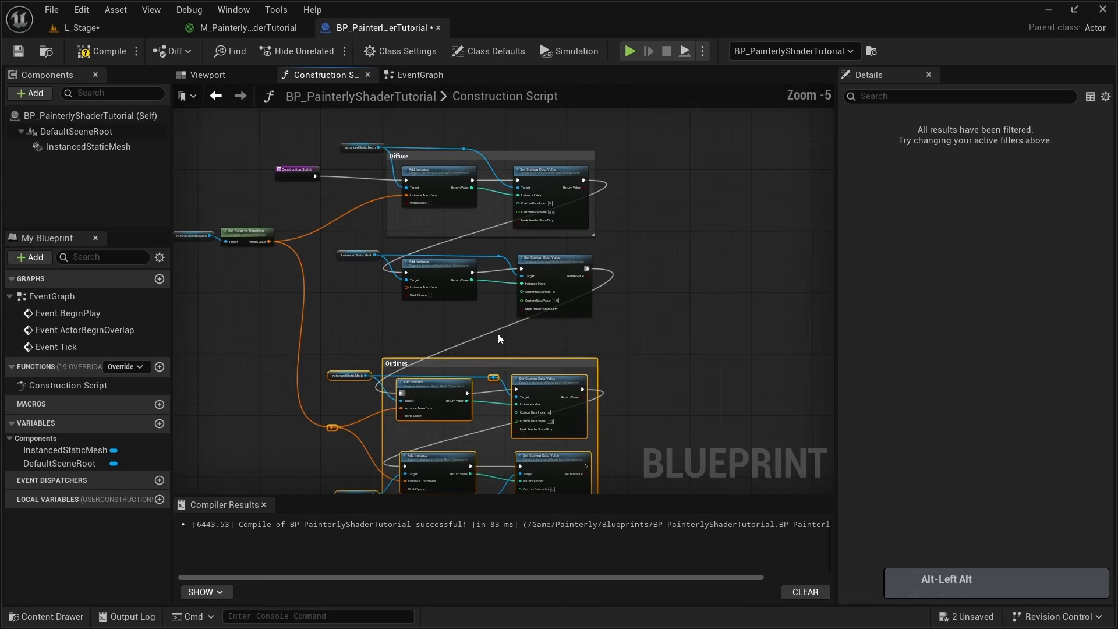
Move the pasted row slightly down and group it in a comment titled "Outer Eroded Rim".
scroll(495, 320, down, 1)
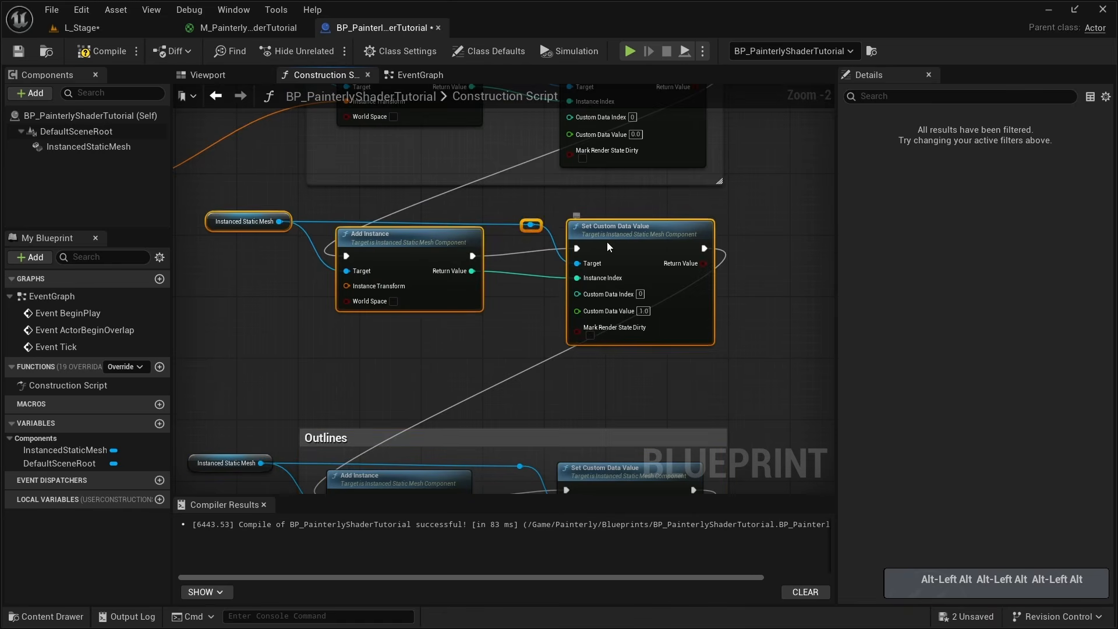
drag(606, 240, 604, 260)
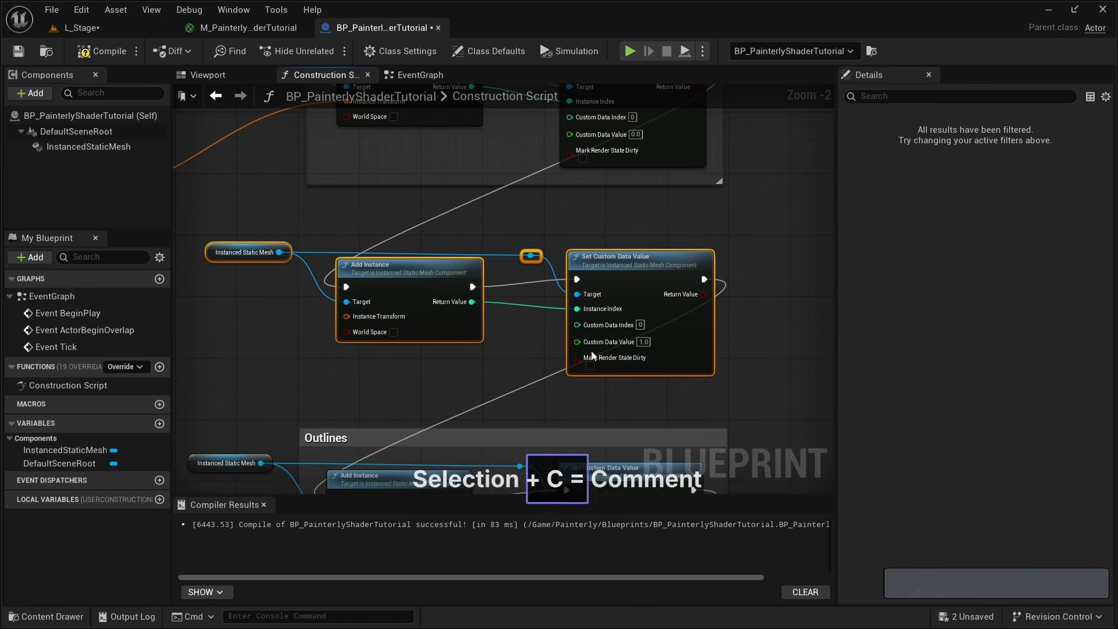
text(c)
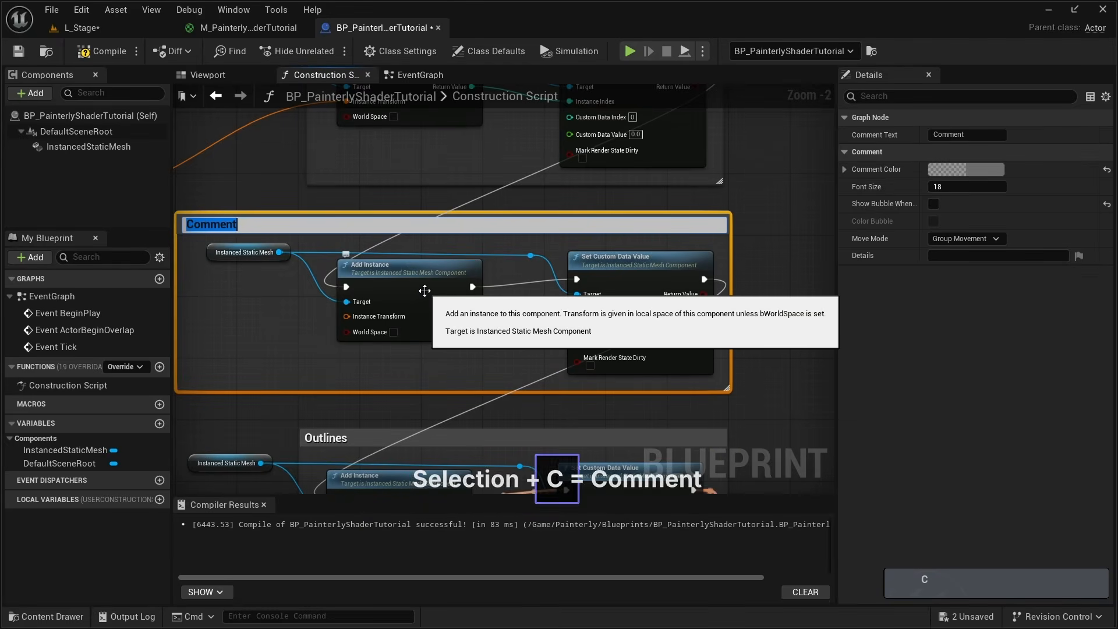
text(Outer Eroded Rim)
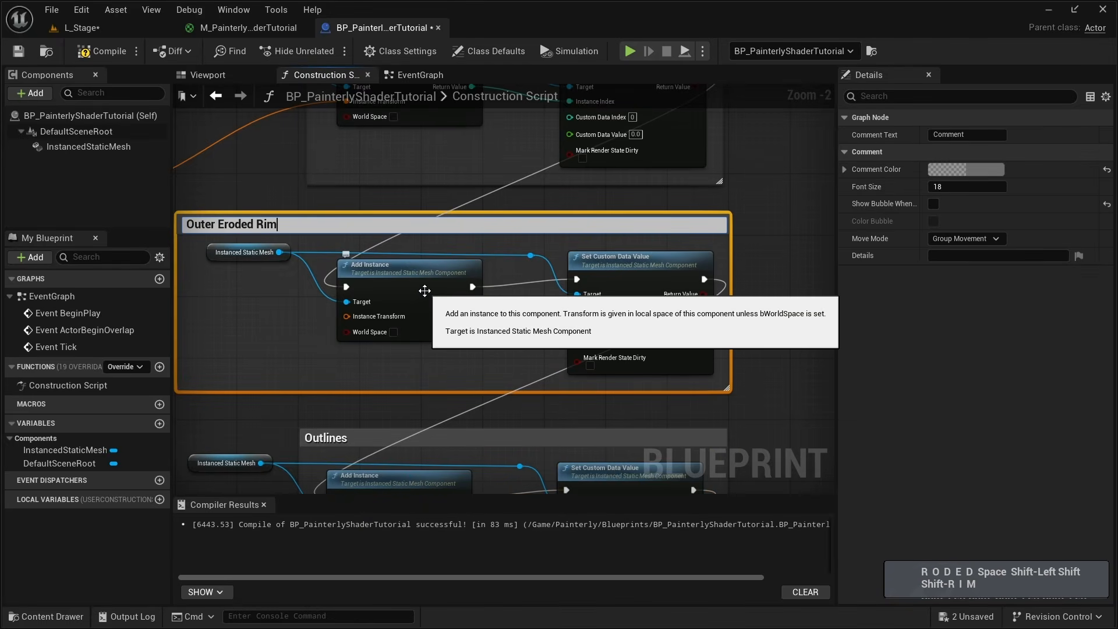
key(Return)
Connect Get Relative Transform to the Outer Eroded Rim's Instance Transform input, and move the transform node and its mesh reference away from the groups.
right_drag(425, 291, 761, 276)
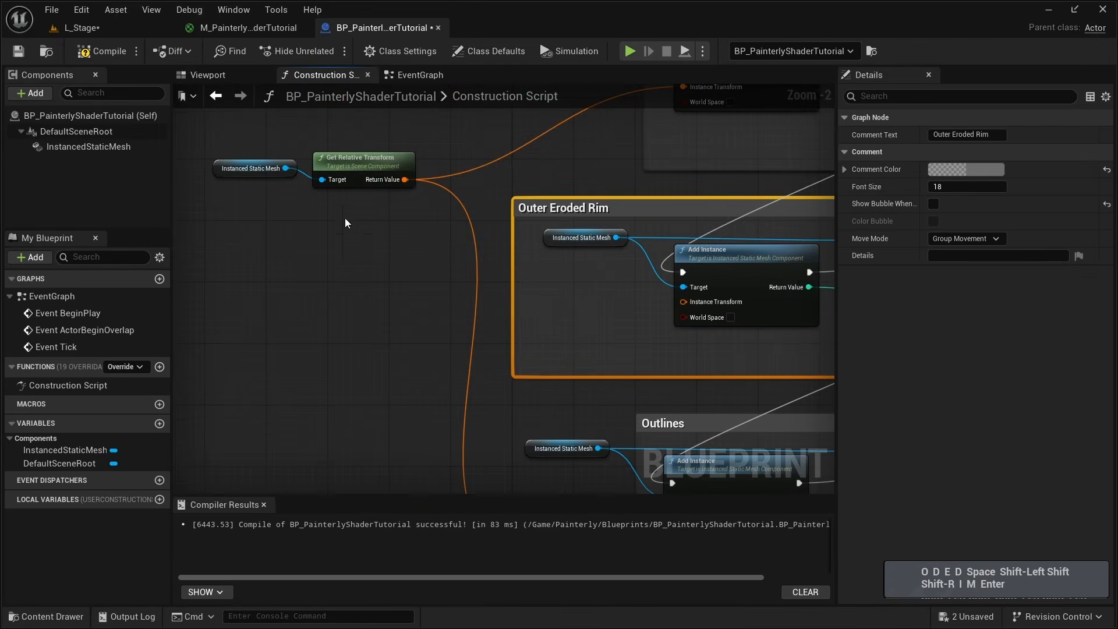
drag(405, 180, 705, 303)
drag(240, 212, 367, 157)
drag(372, 155, 302, 193)
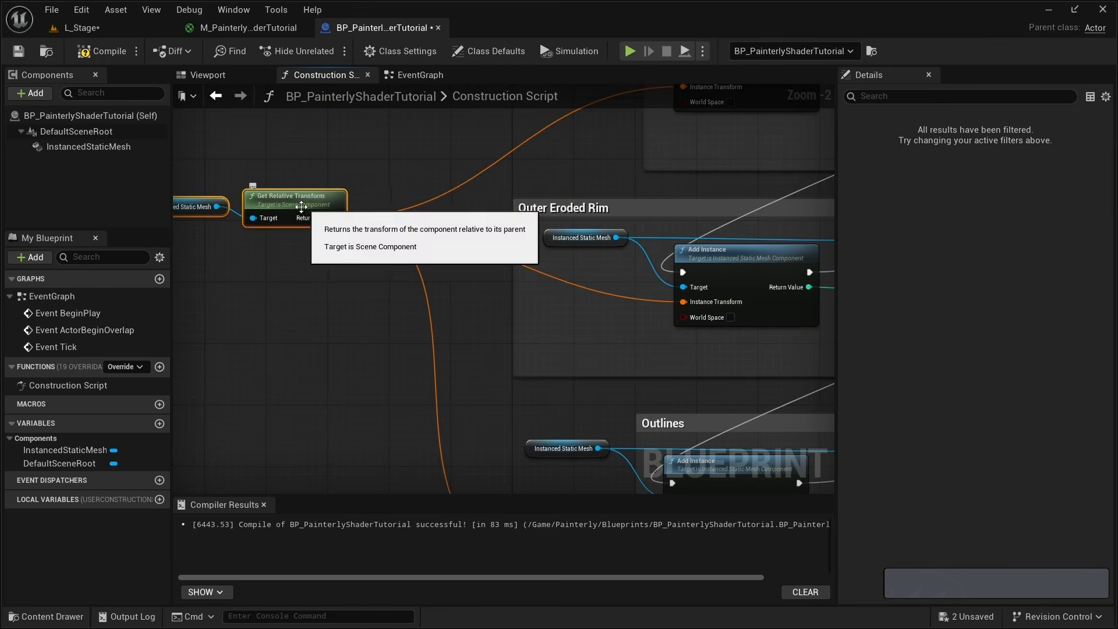
right_drag(593, 292, 290, 307)
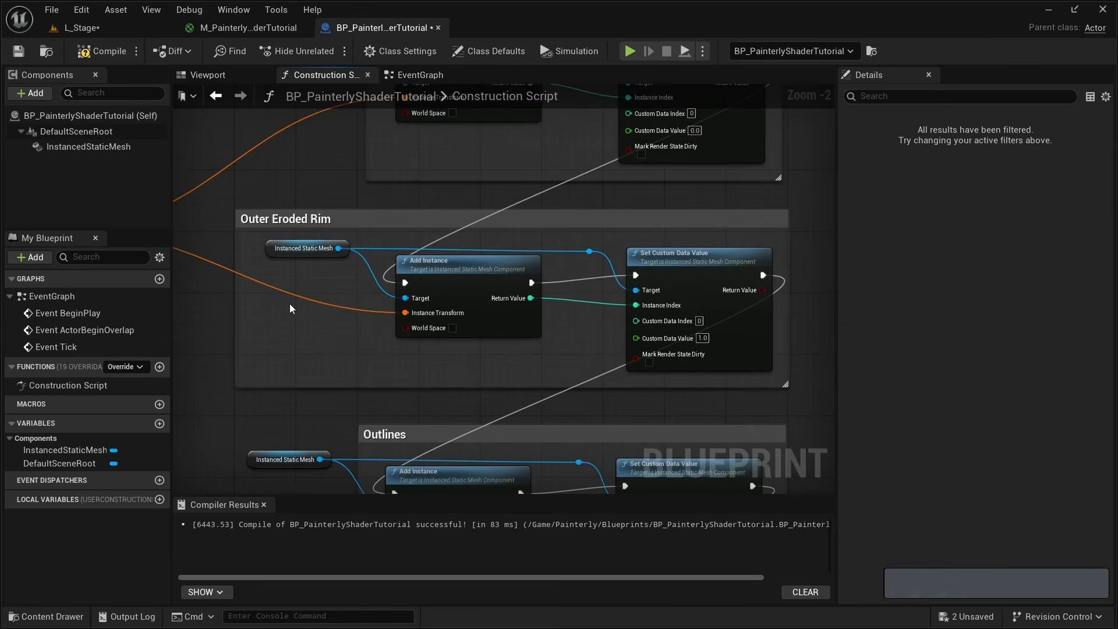
Nudge the Outer Eroded Rim group slightly right and the Outlines group slightly up and left to tidy their alignment.
mouse_move(409, 221)
mouse_down()
mouse_move(439, 205)
mouse_move(417, 224)
mouse_up()
right_drag(606, 430, 518, 276)
drag(518, 277, 519, 268)
Examine the Custom Data Value assigned to the instances in the Diffuse, Outer Eroded Rim and Outlines groups.
right_drag(519, 169, 501, 423)
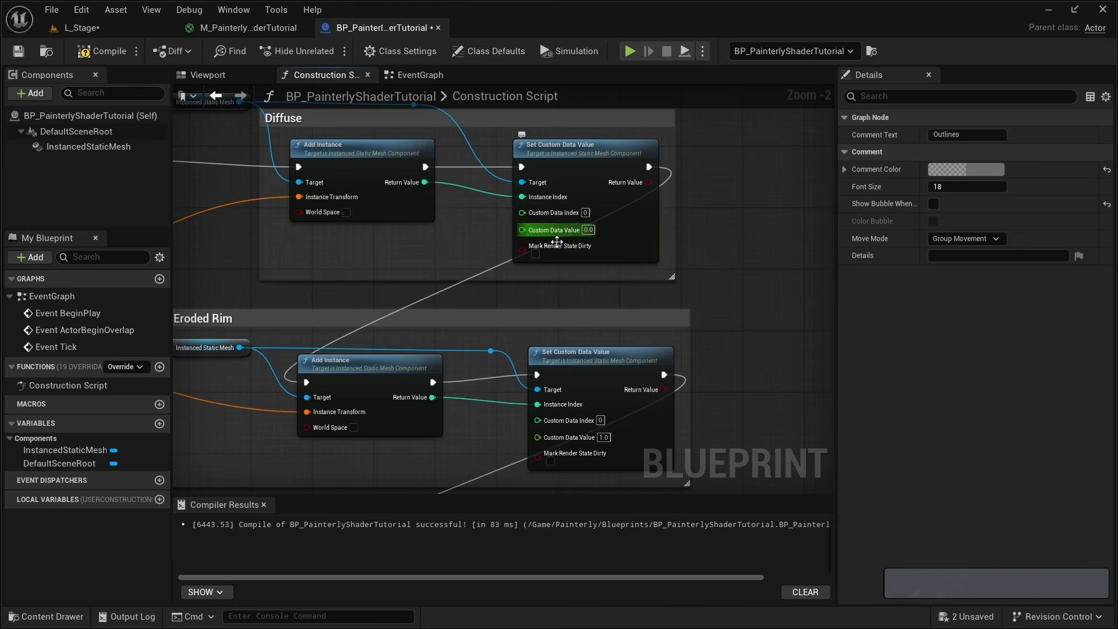
right_drag(451, 382, 496, 358)
right_drag(484, 285, 508, 330)
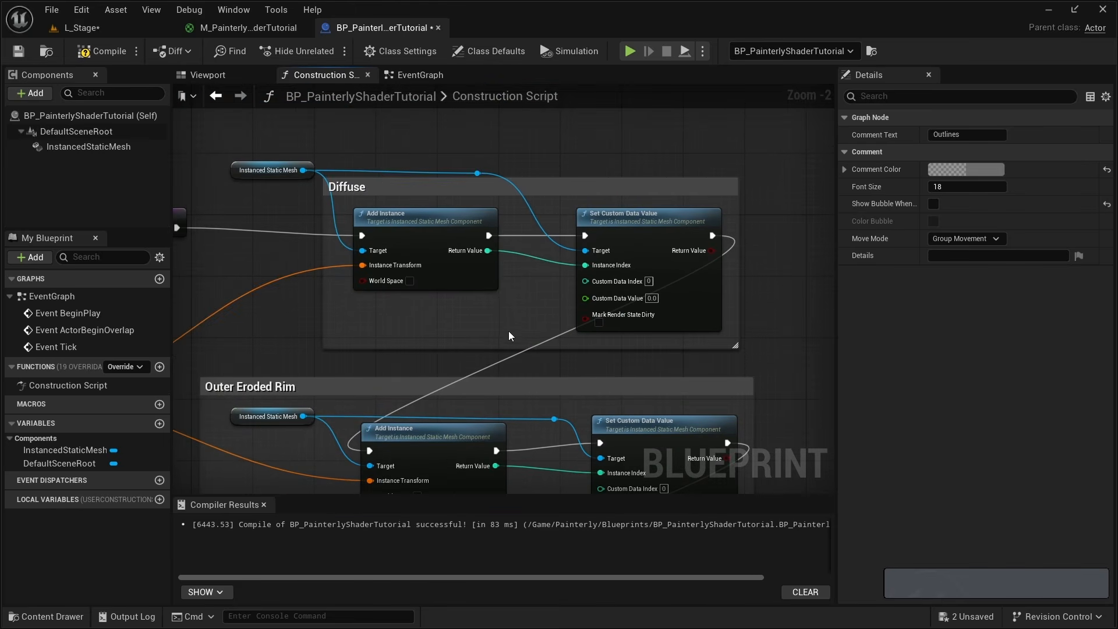
right_drag(386, 338, 360, 214)
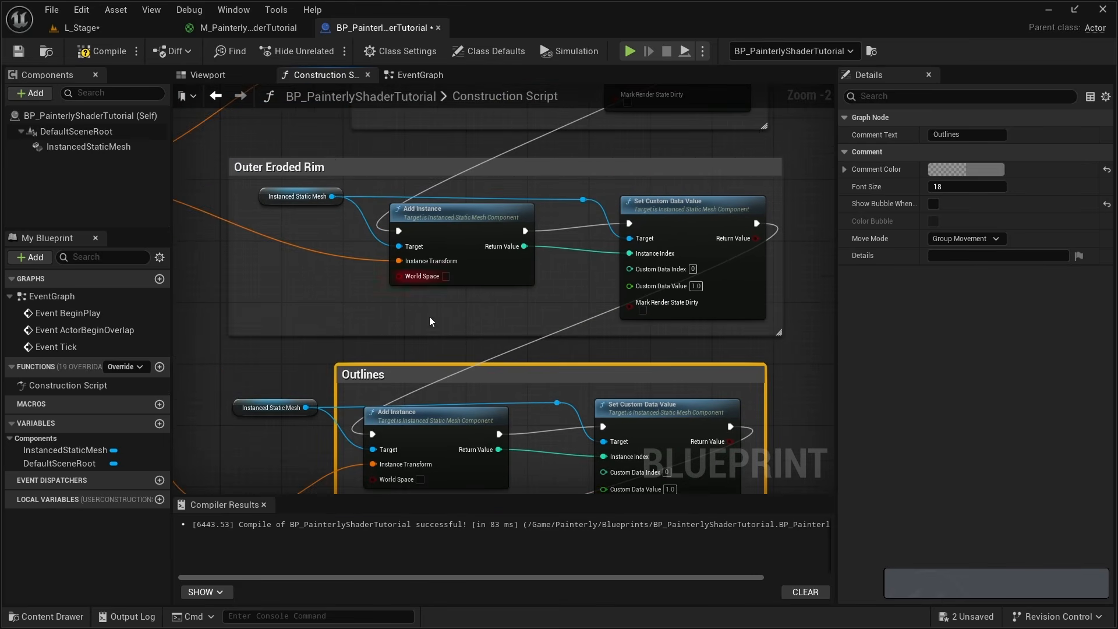
right_drag(431, 321, 410, 363)
right_drag(499, 227, 428, 379)
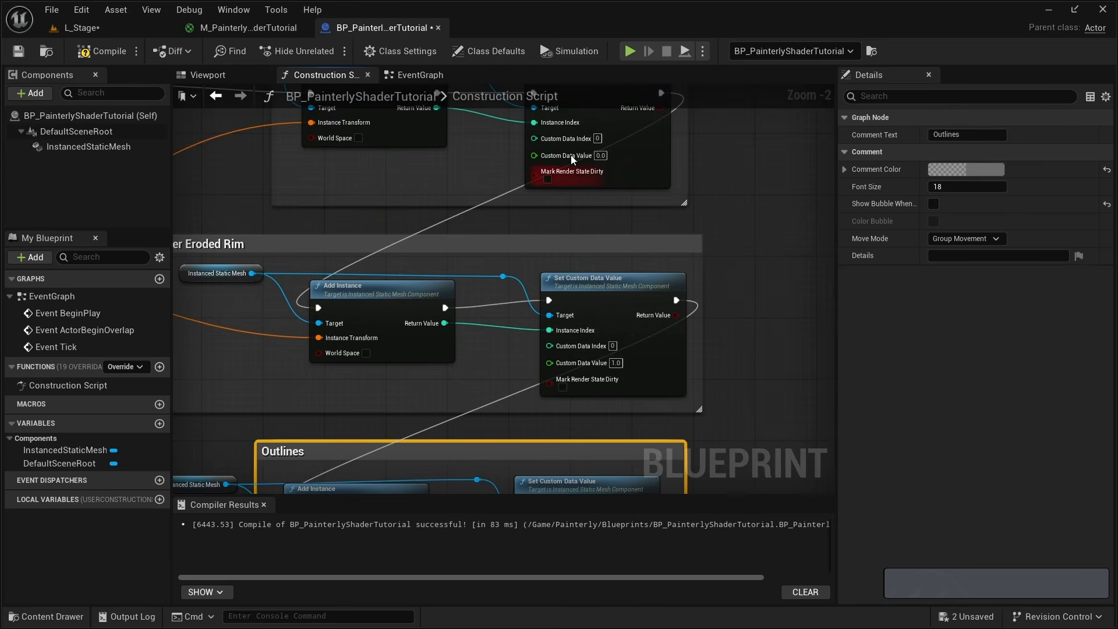
right_drag(580, 348, 558, 248)
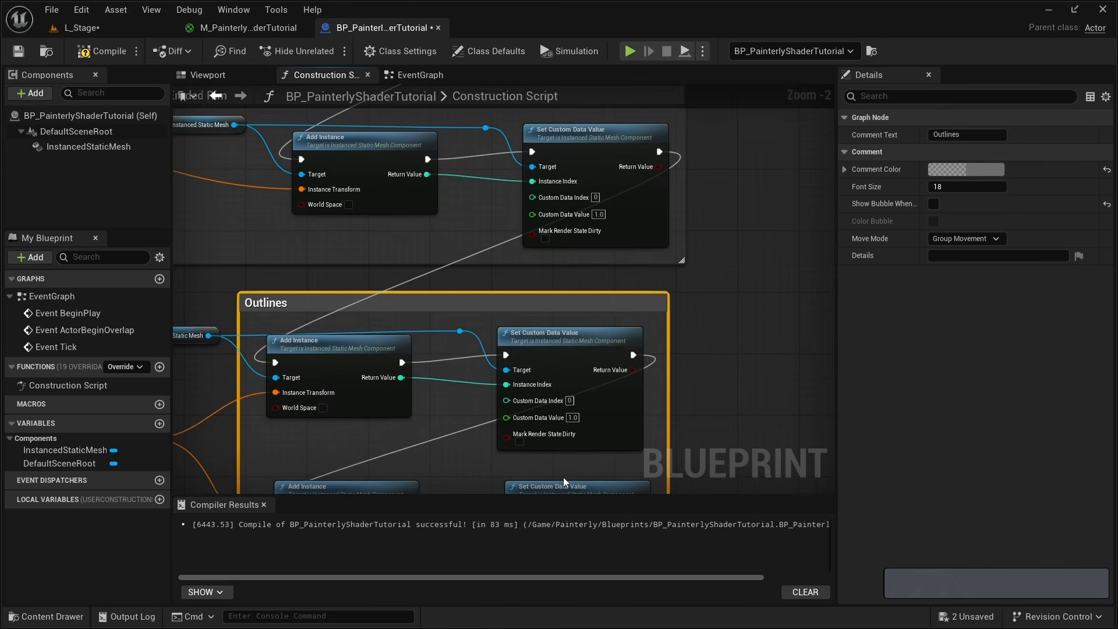
right_drag(515, 200, 495, 314)
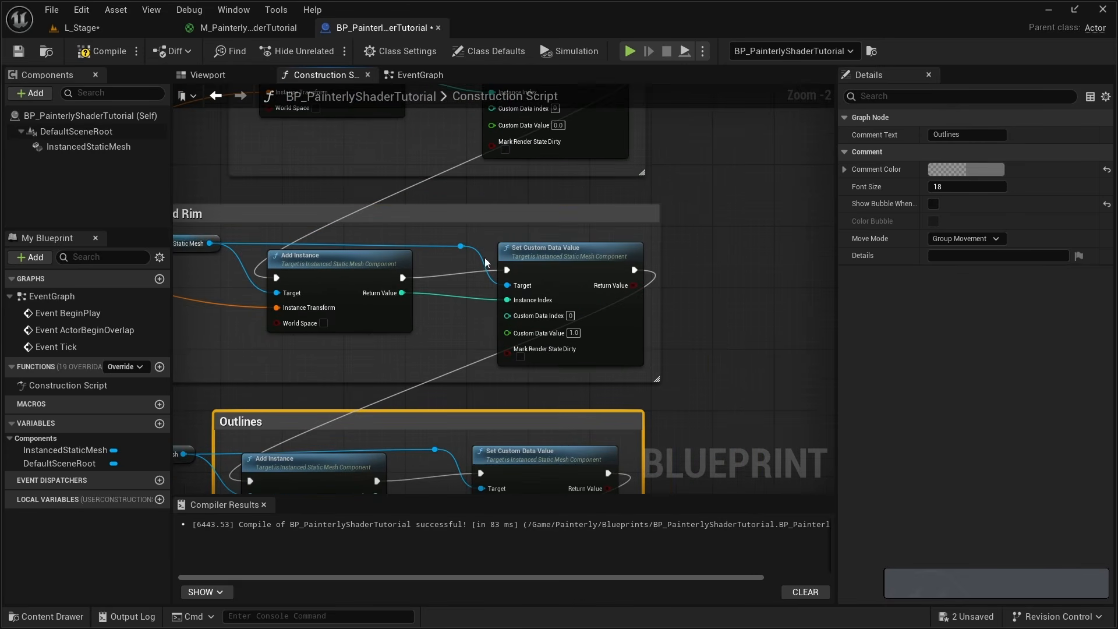
right_drag(352, 348, 475, 333)
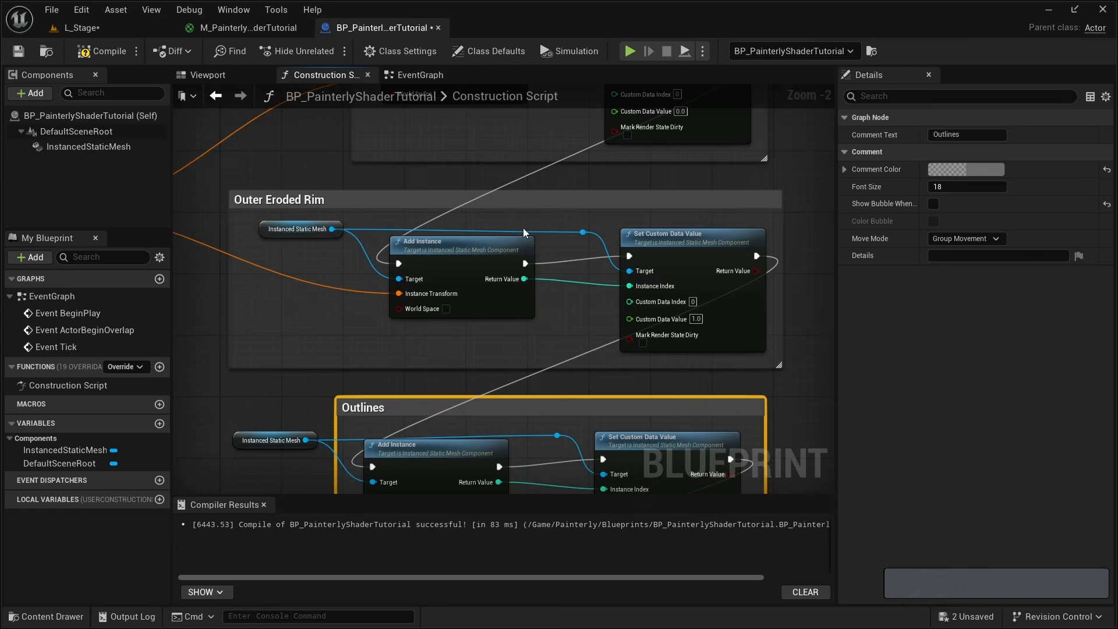
right_drag(523, 233, 516, 244)
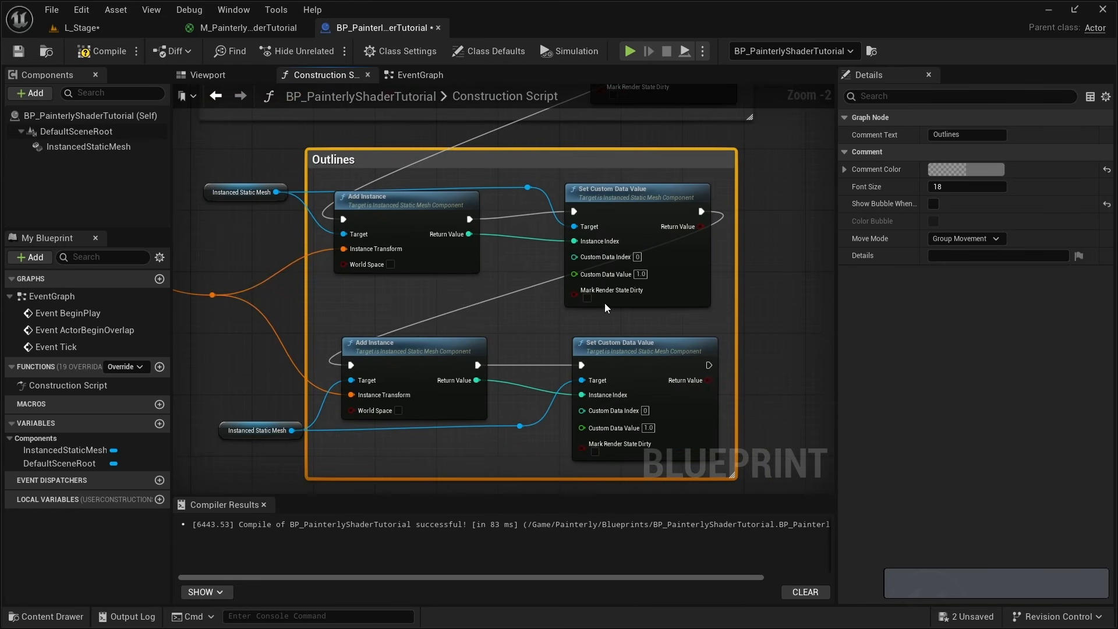
Set Custom Data Value to 2.0 on both Set Custom Data Value nodes in the Outlines group, and compile and save the Blueprint.
scroll(605, 308, up, 1)
text(2)
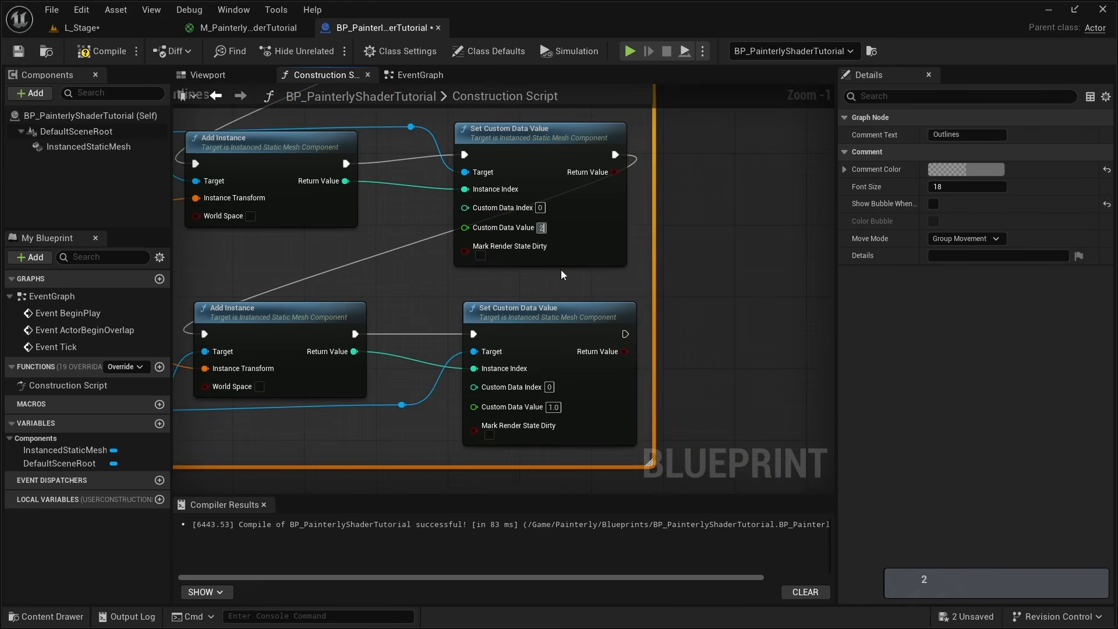
click(561, 270)
click(553, 407)
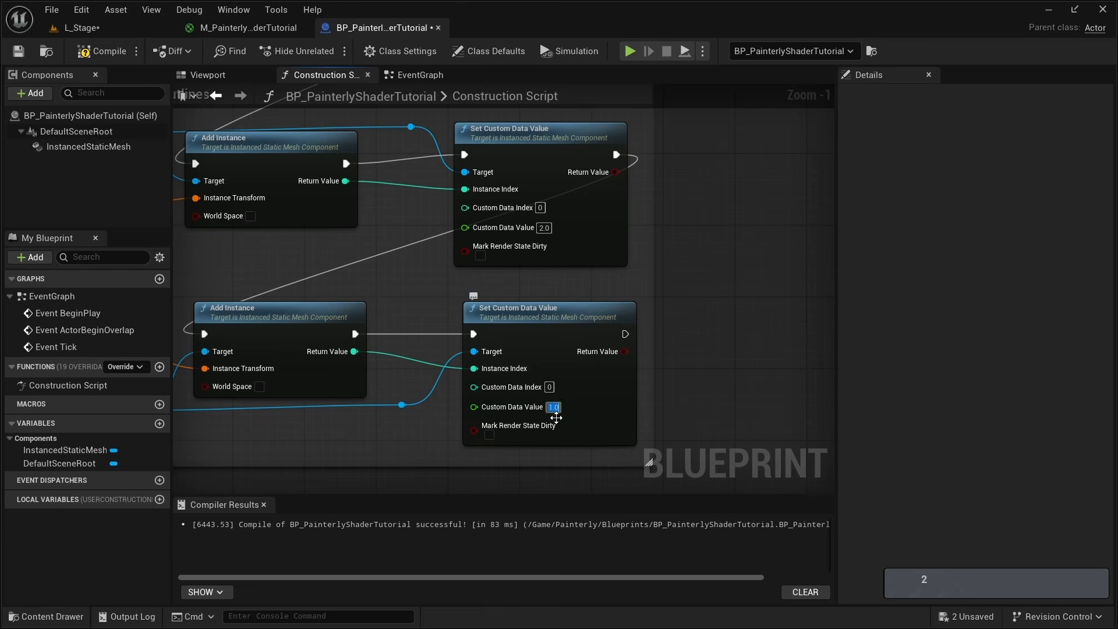
click(96, 52)
click(23, 54)
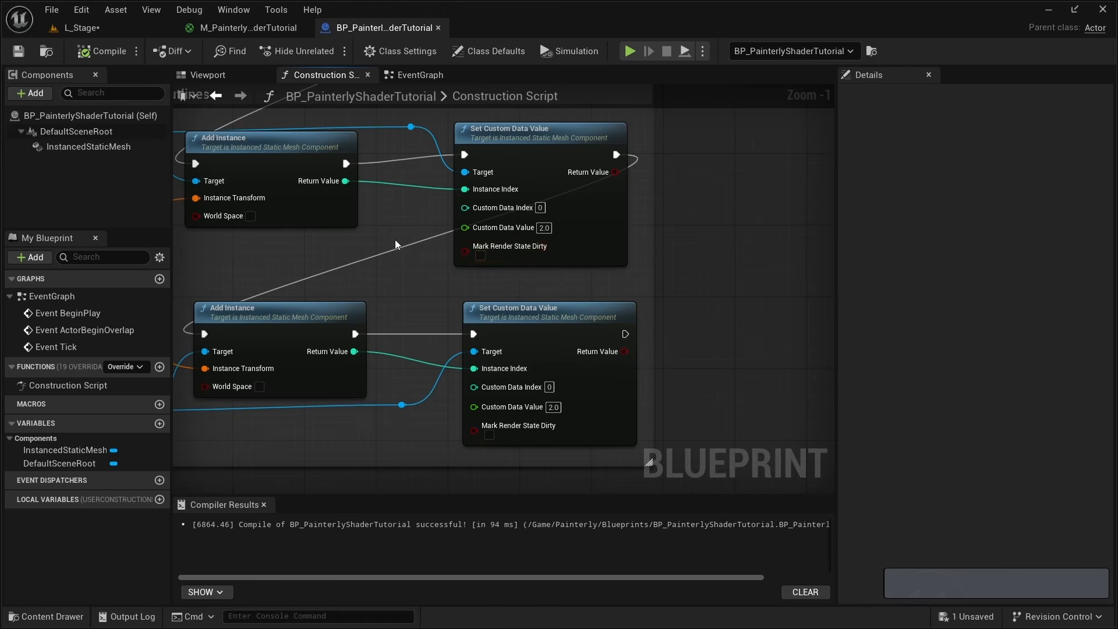
mouse_move(425, 179)
right_down()
mouse_move(394, 303)
mouse_move(434, 428)
right_up()
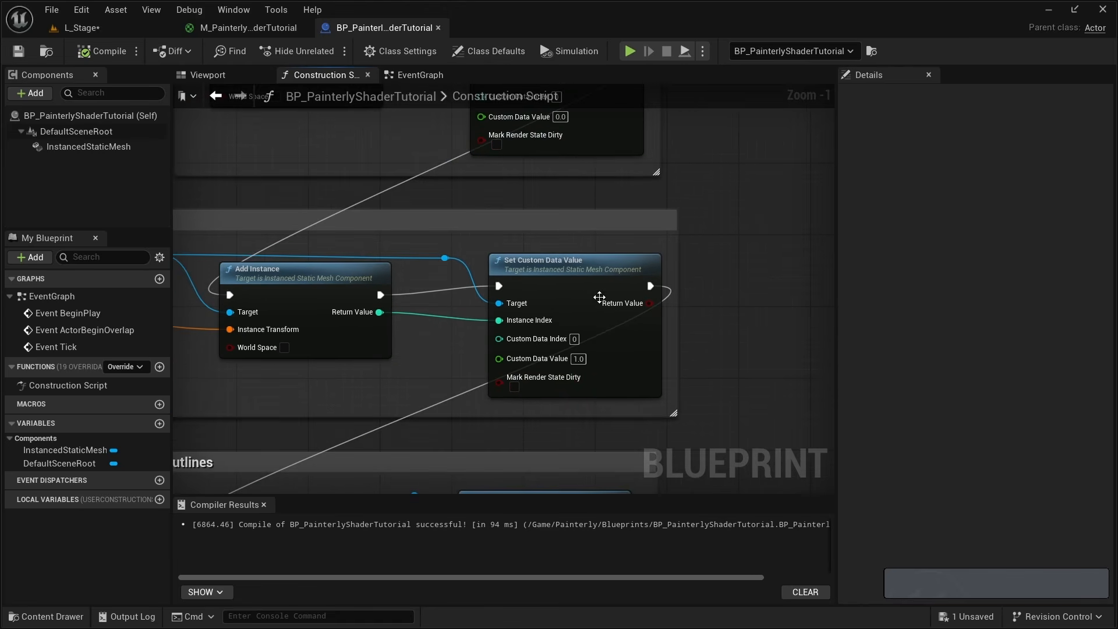
right_drag(315, 343, 552, 337)
right_drag(728, 191, 447, 400)
right_drag(361, 350, 482, 329)
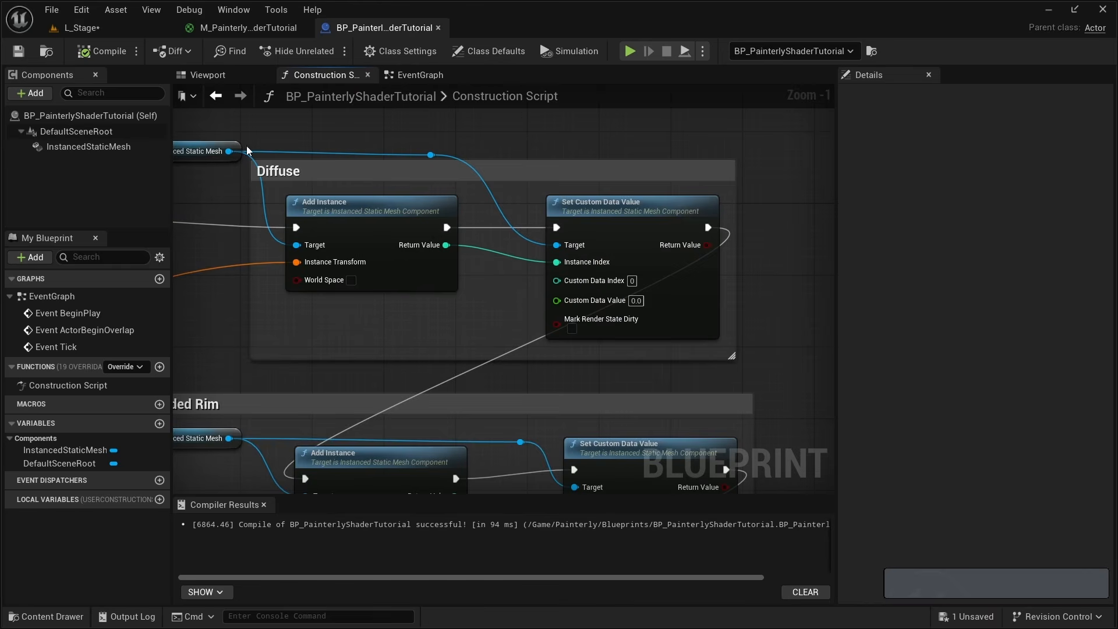
Open the M_PainterlyShaderTutorial material graph and add an MF_SwitchByInstanceData node above PerInstanceRandom in Inflate Settings.
click(245, 27)
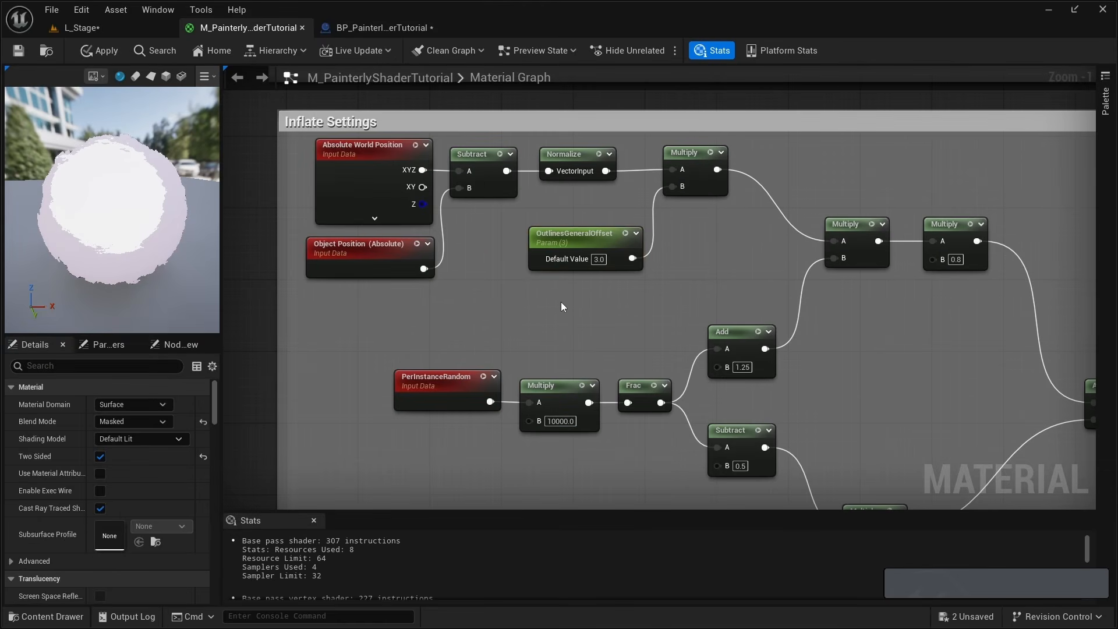
right_click(525, 314)
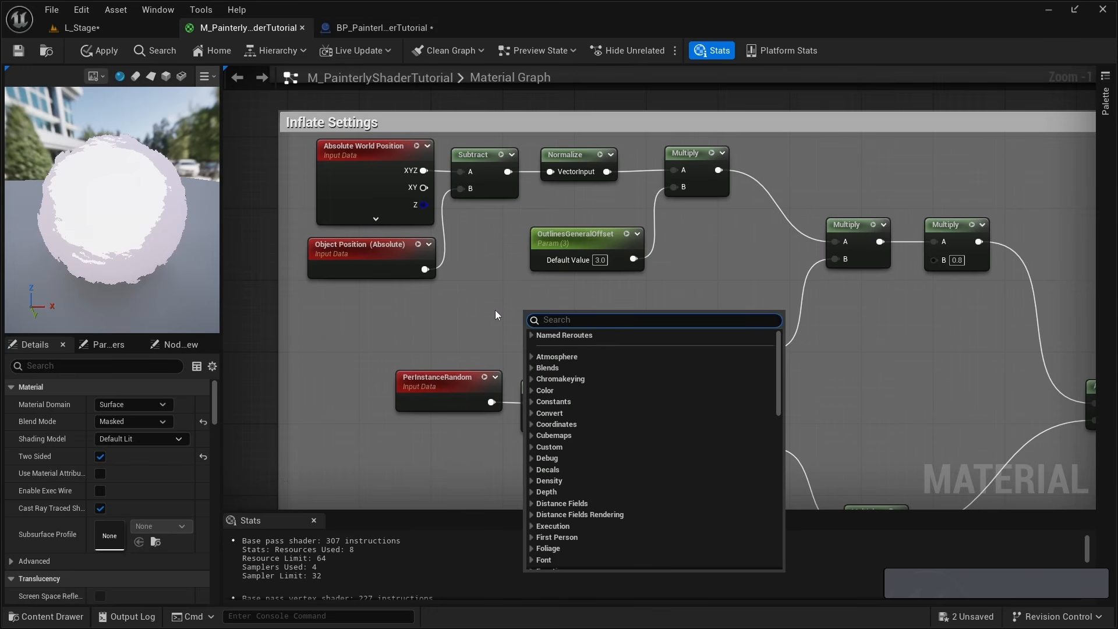
text(mf s)
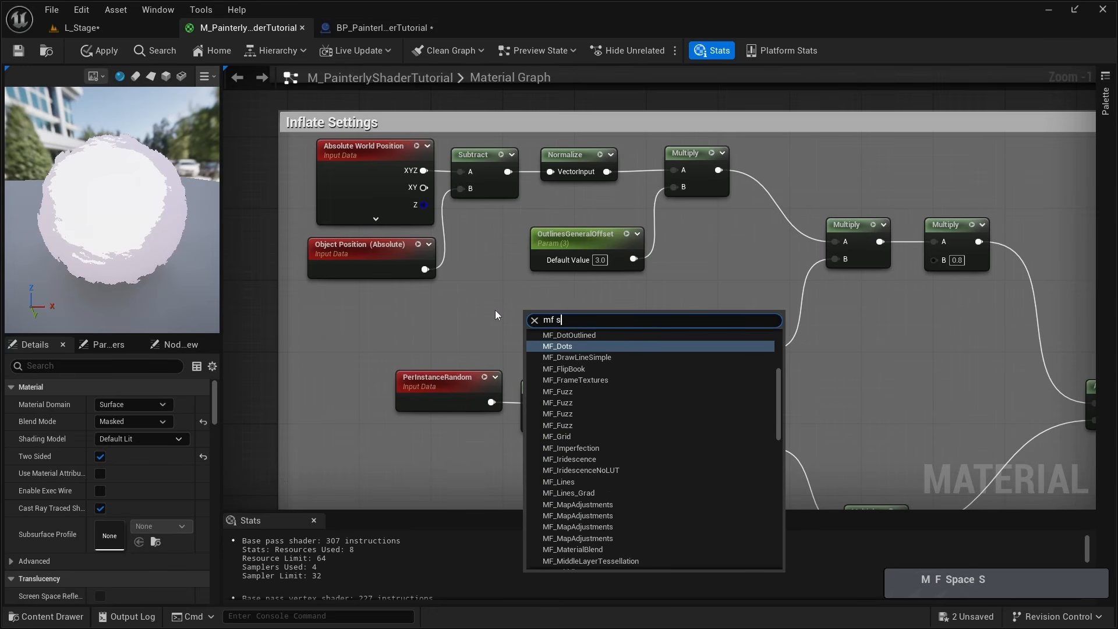
text(witchby)
key(Return)
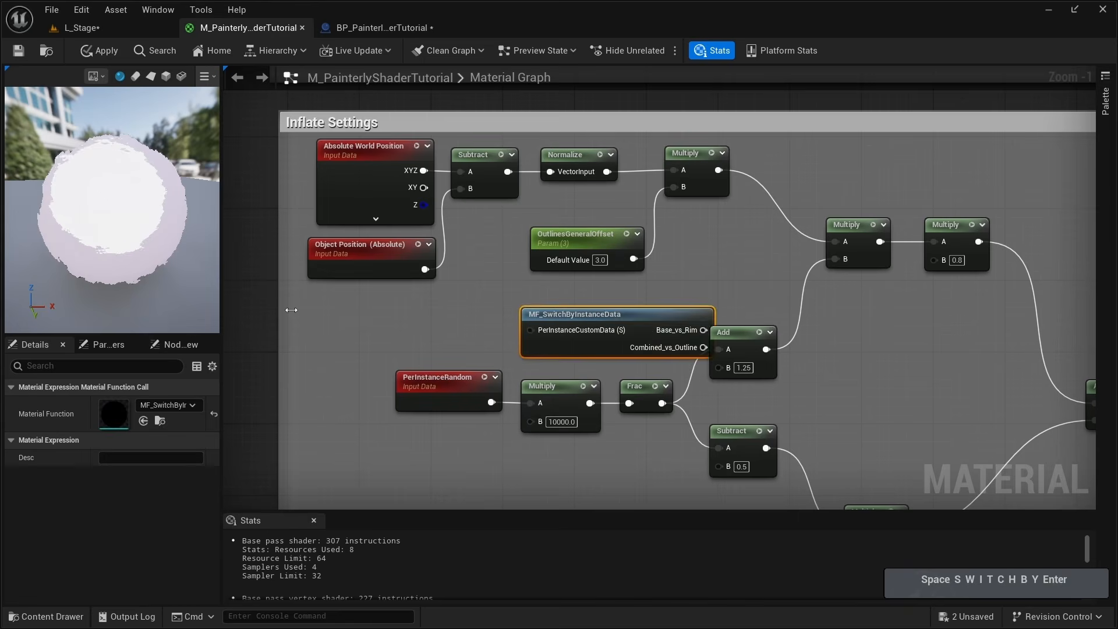
drag(598, 322, 552, 301)
Open the MF_SwitchByInstanceData function and examine the logic behind its Base_vs_Rim and Combined_vs_Outline outputs.
double_click(551, 301)
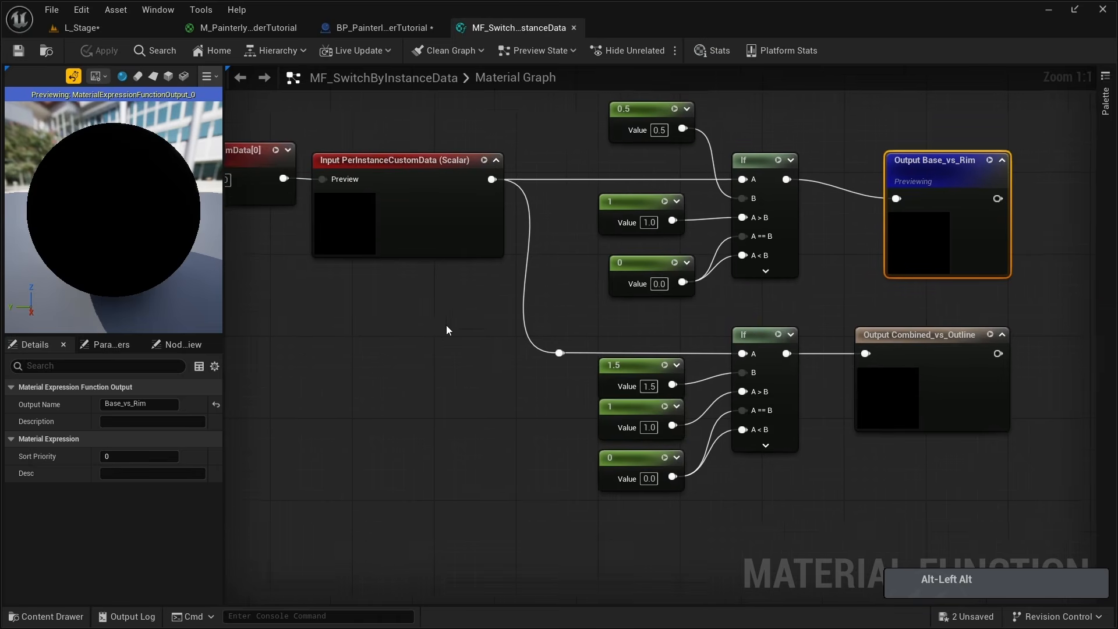
scroll(534, 364, down, 1)
right_drag(535, 365, 424, 346)
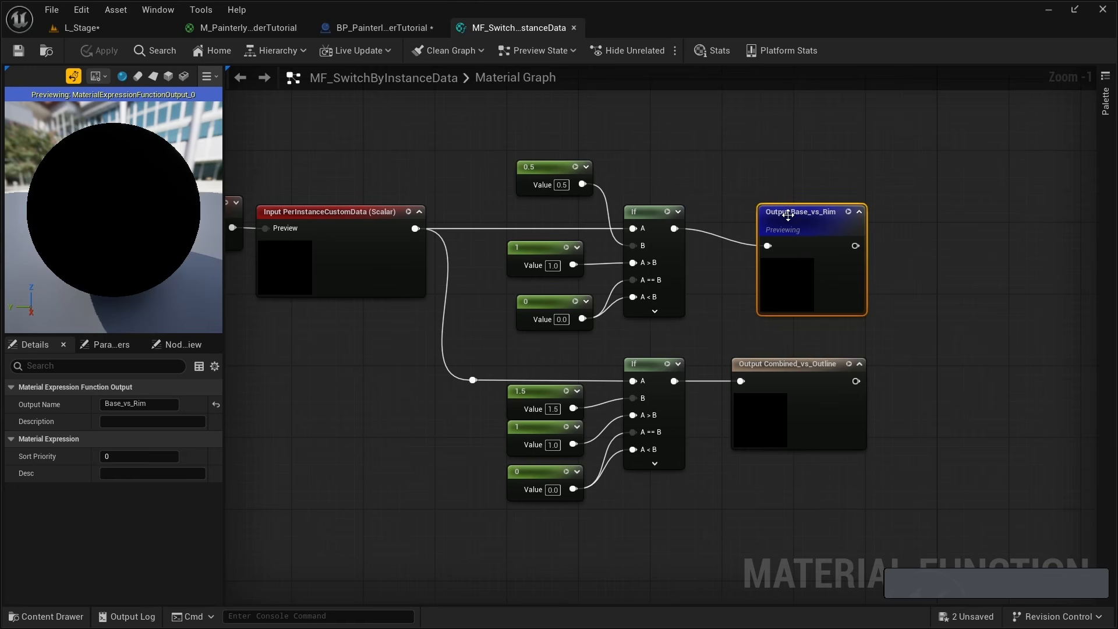
drag(788, 216, 794, 210)
right_drag(787, 412, 675, 424)
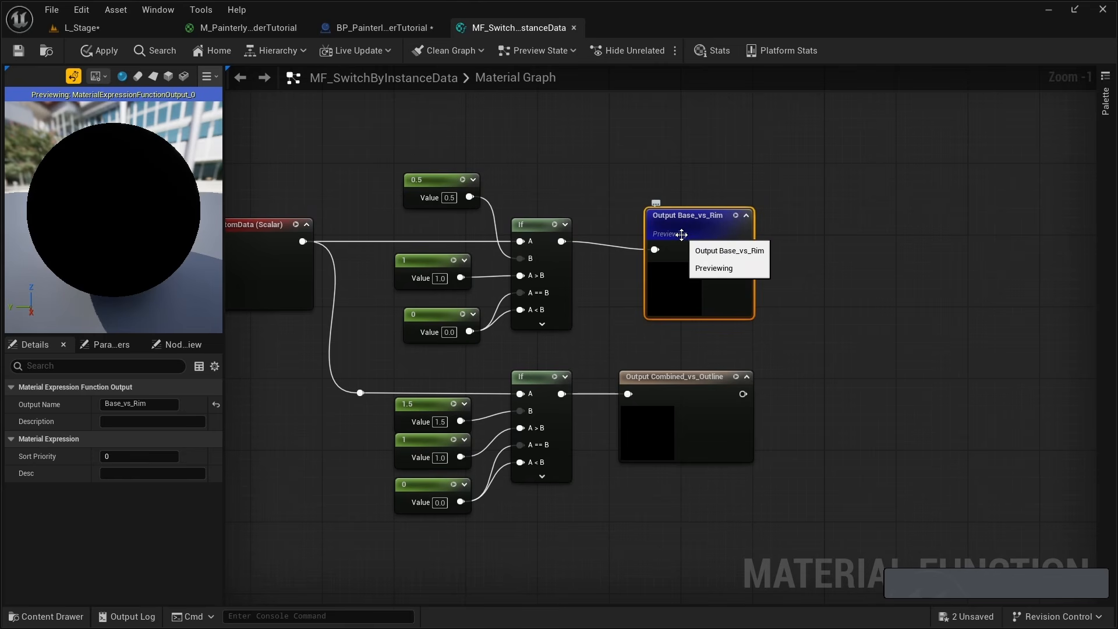
click(697, 386)
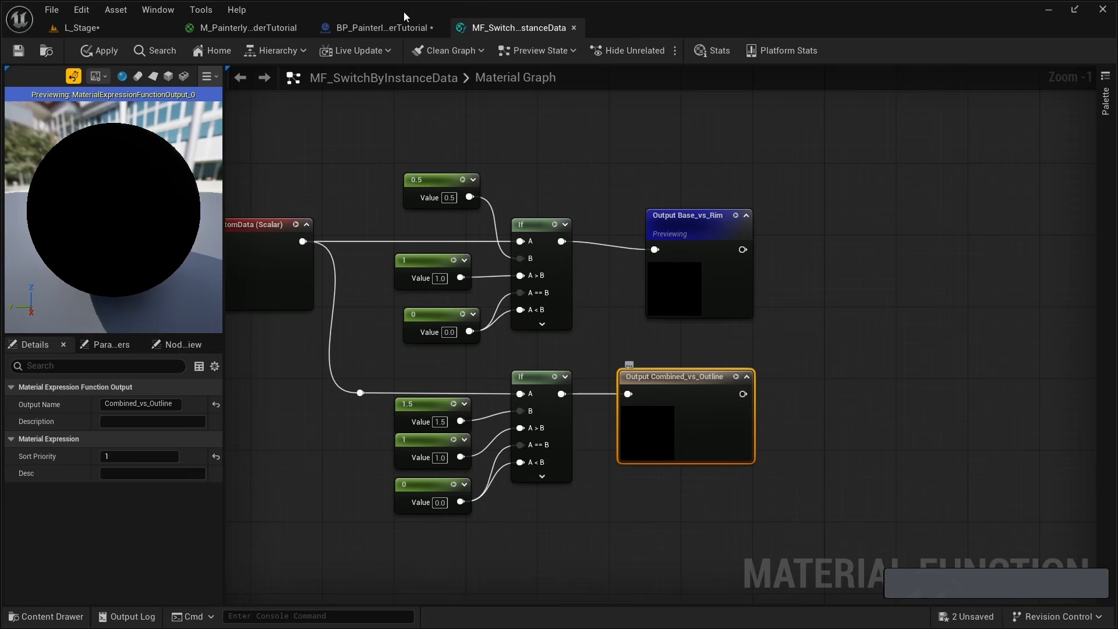
Return to the M_PainterlyShaderTutorial graph and feed MF_SwitchByInstanceData's PerInstanceCustomData input with a new PerInstanceCustomData node.
click(238, 30)
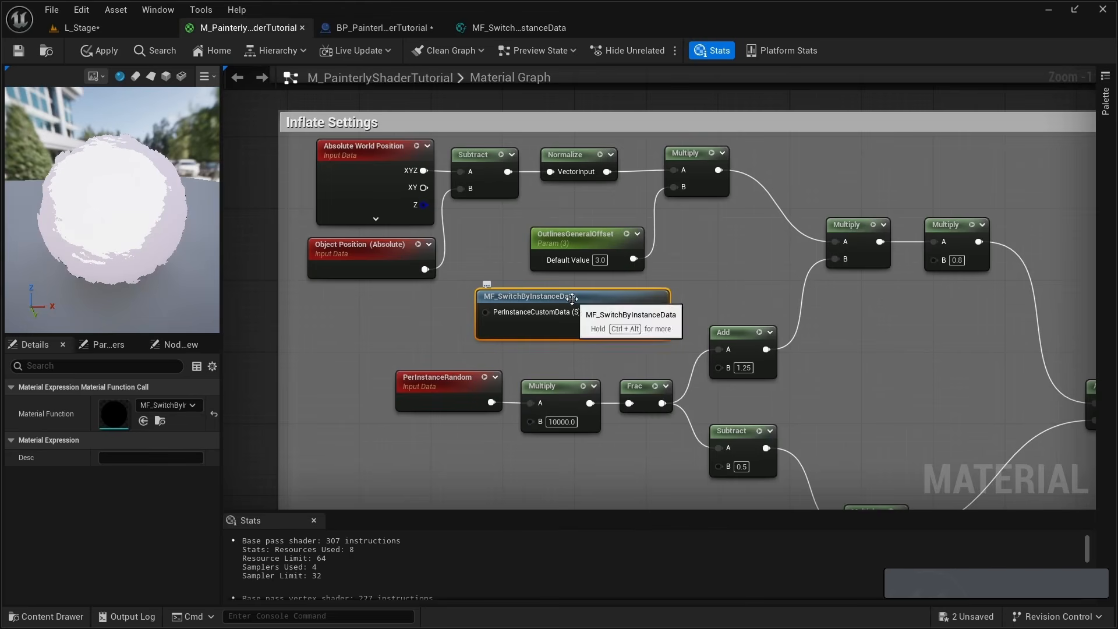
click(372, 450)
click(524, 325)
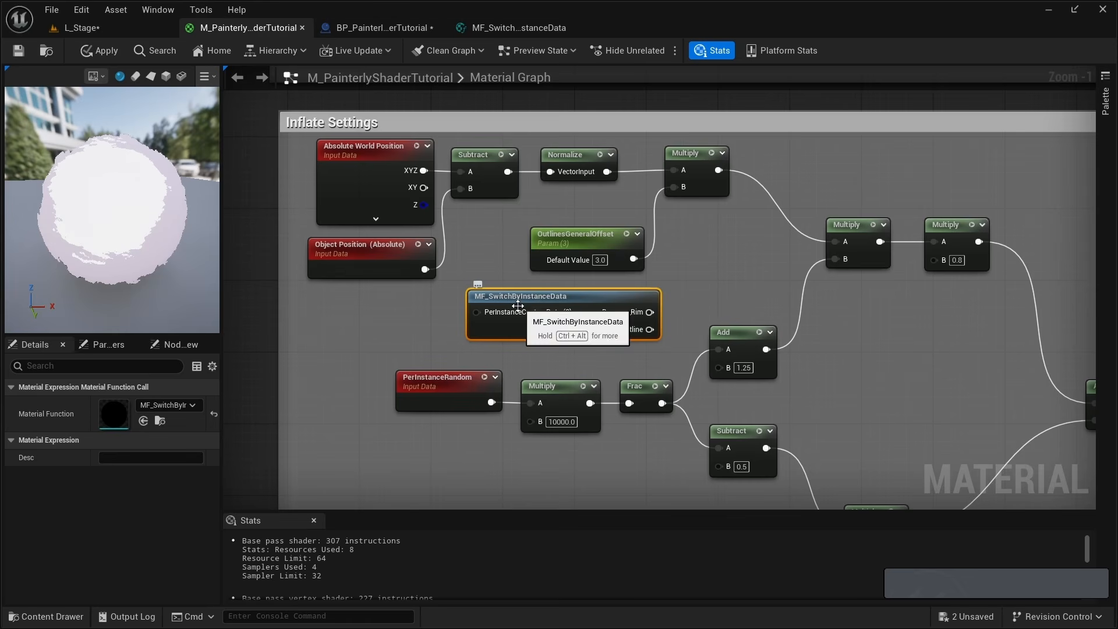
right_click(434, 316)
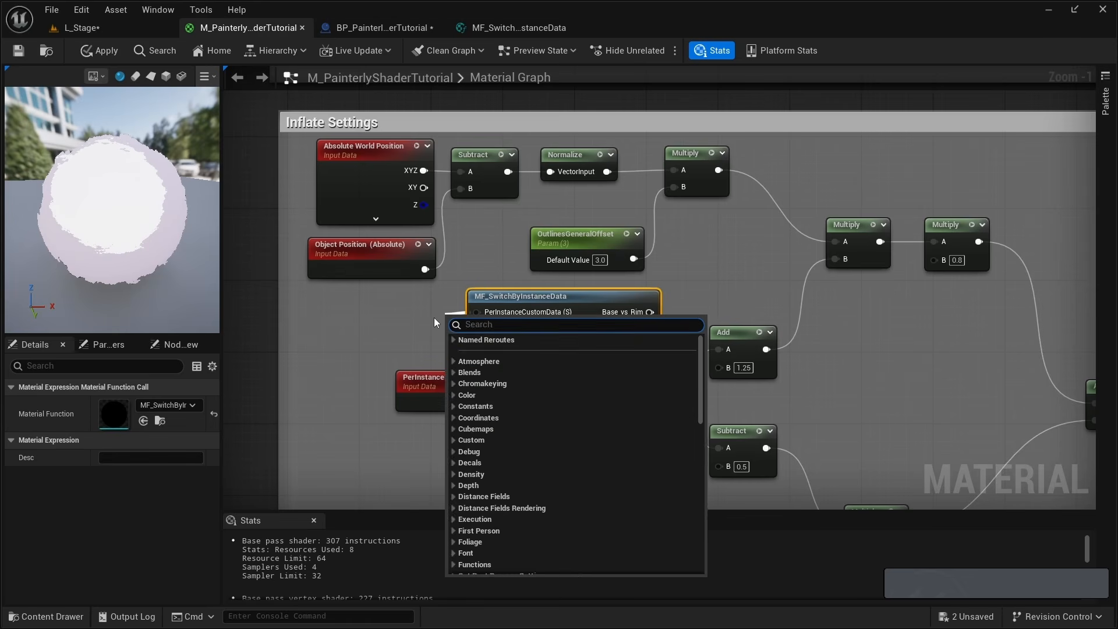
text(perinstna)
key(BackSpace)
key(BackSpace)
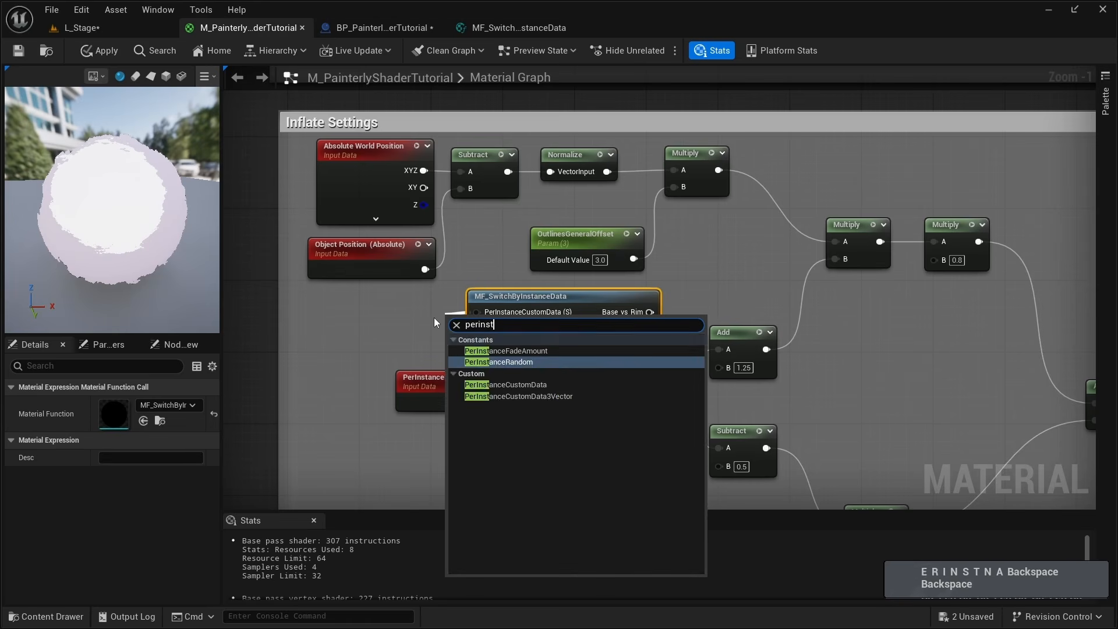
key(Down)
key(Return)
Line up PerInstanceCustomData and MF_SwitchByInstanceData below Object Position, and move OutlinesGeneralOffset left, just above the function node.
drag(512, 297, 433, 297)
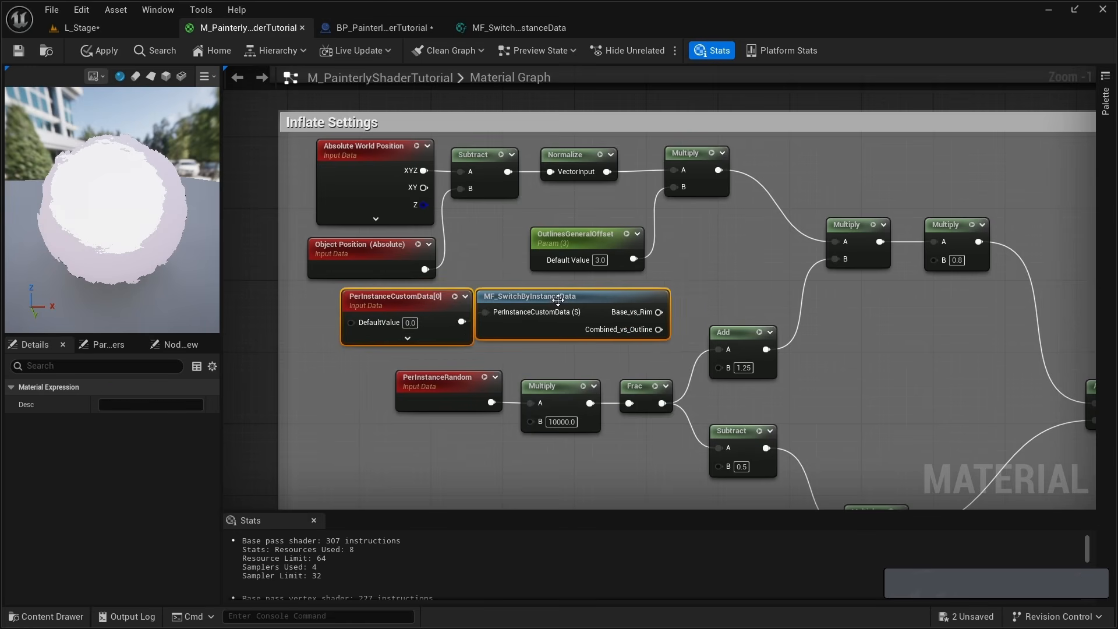
drag(558, 300, 522, 300)
drag(570, 236, 551, 226)
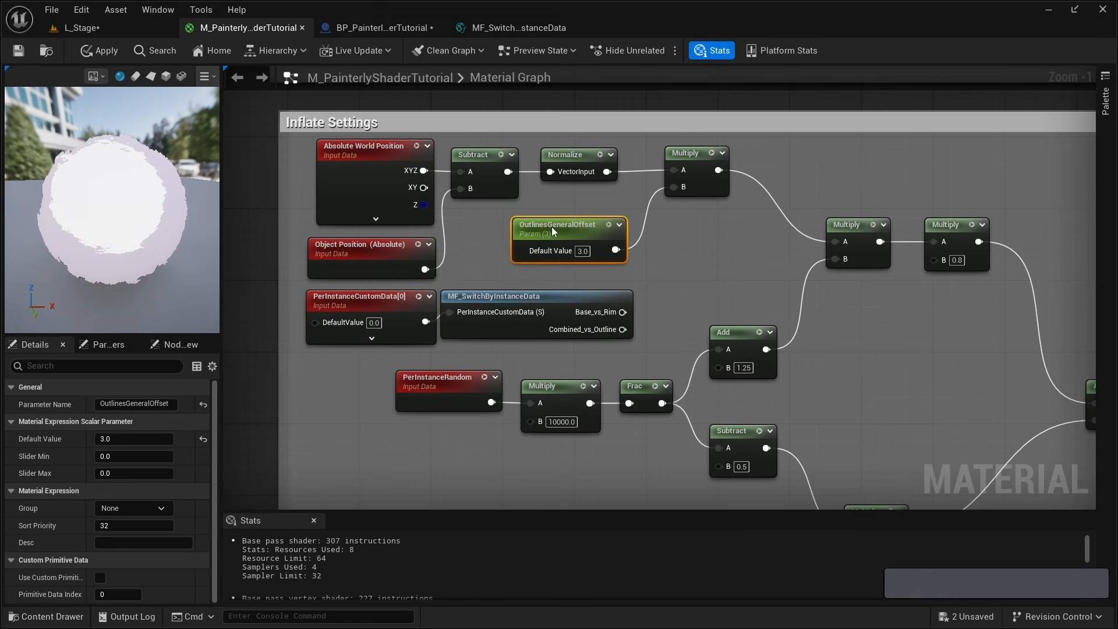
drag(368, 361, 493, 301)
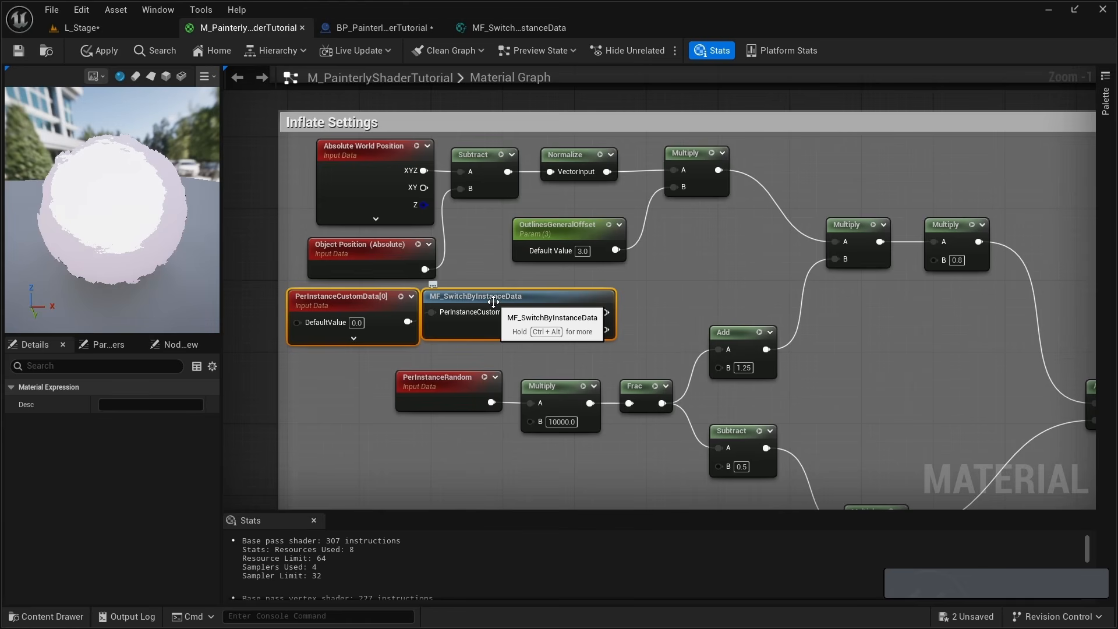
drag(561, 228, 542, 247)
Add a scalar parameter named OuterErosionStrength near OutlinesGeneralOffset in Inflate Settings.
click(547, 214)
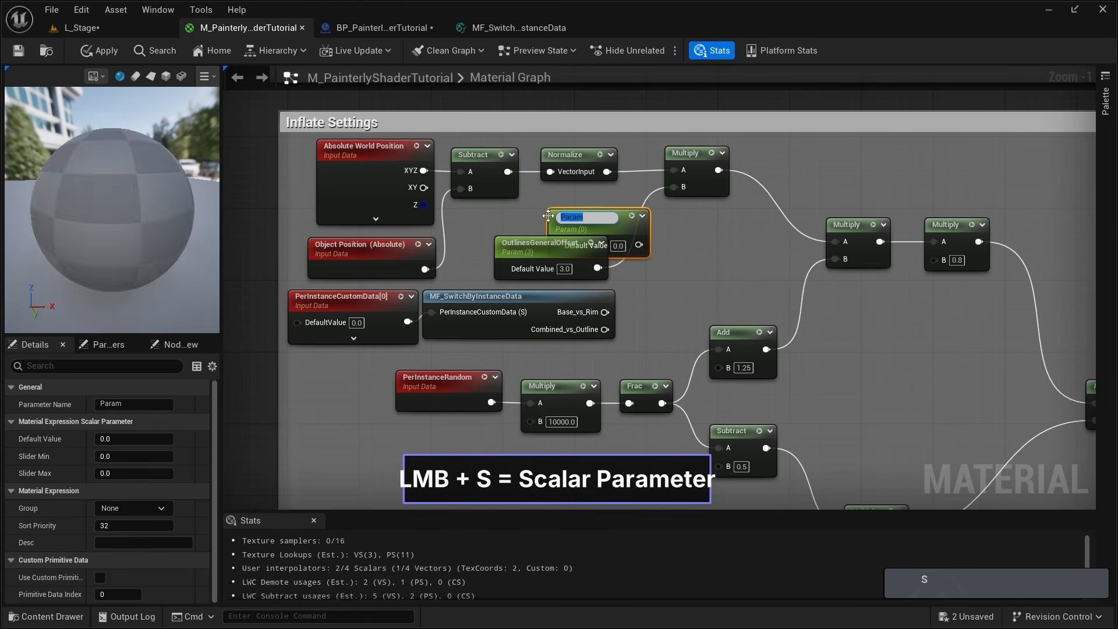
text(OuterEro)
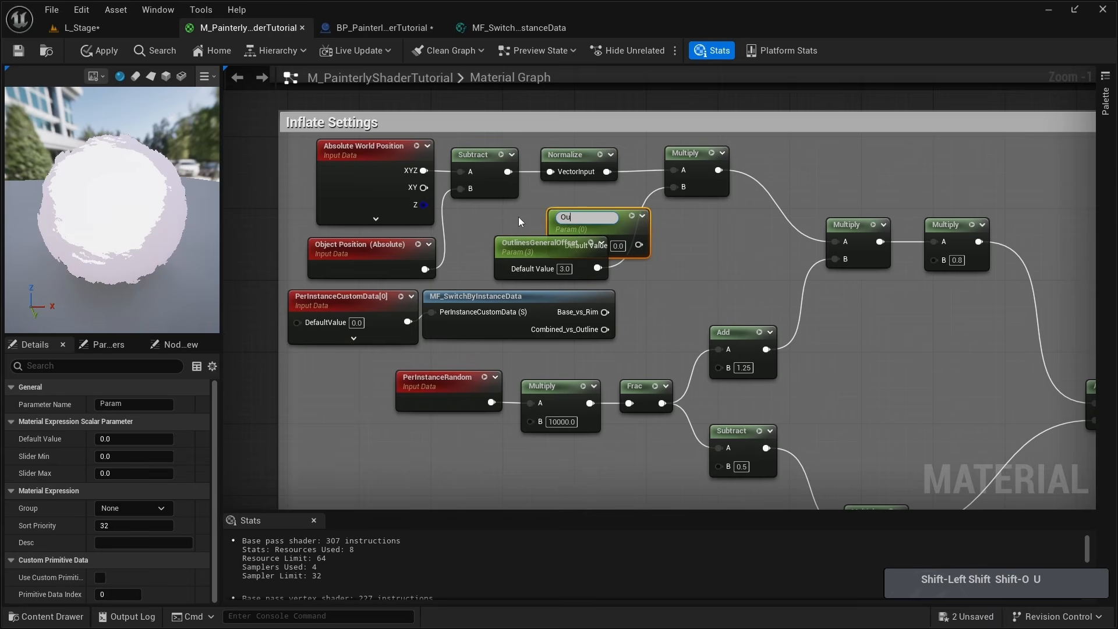
text(nStrength)
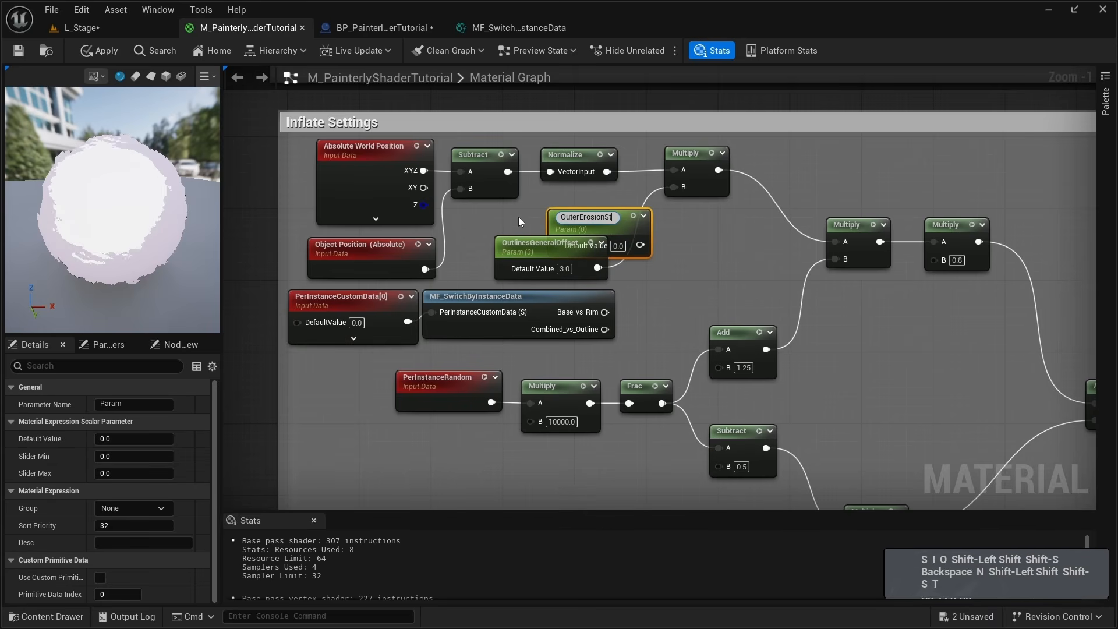
key(Return)
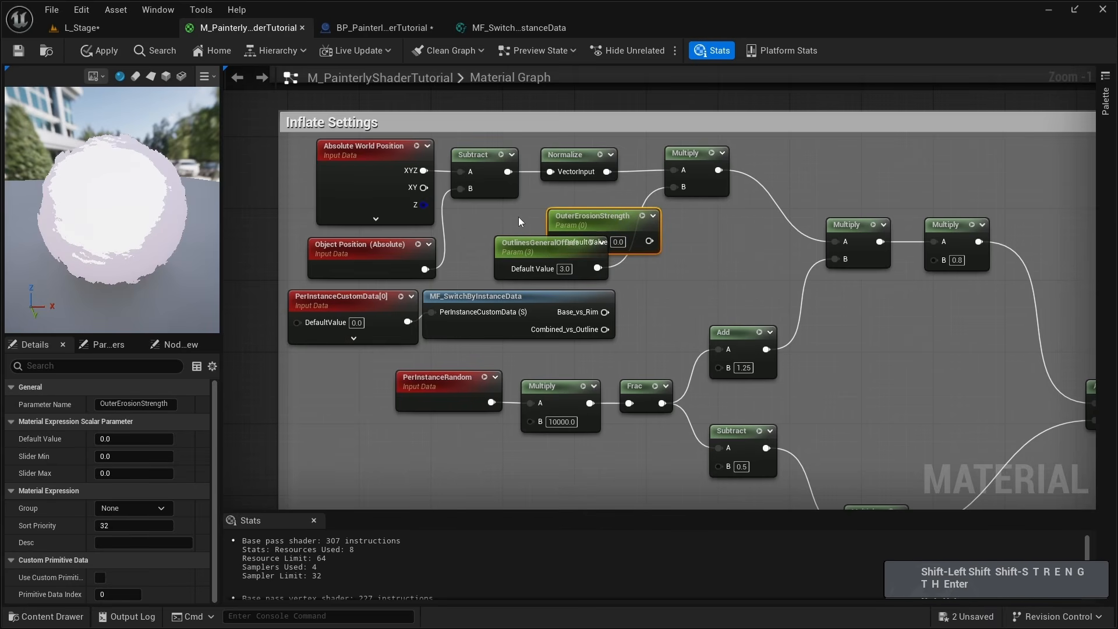
Stack OuterErosionStrength directly above OutlinesGeneralOffset and set its default value to 1.
drag(582, 217, 540, 199)
drag(458, 234, 527, 208)
click(481, 224)
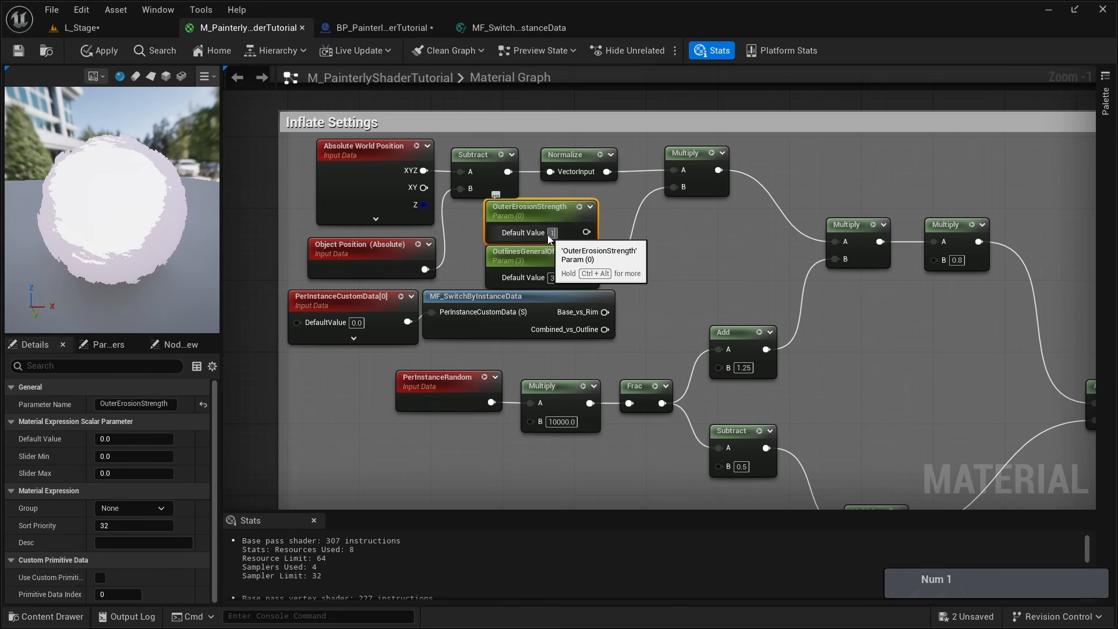
click(607, 271)
Add a Lerp node beside the two stacked scalar parameters, and shift PerInstanceCustomData and MF_SwitchByInstanceData slightly down and left.
right_drag(606, 271, 521, 280)
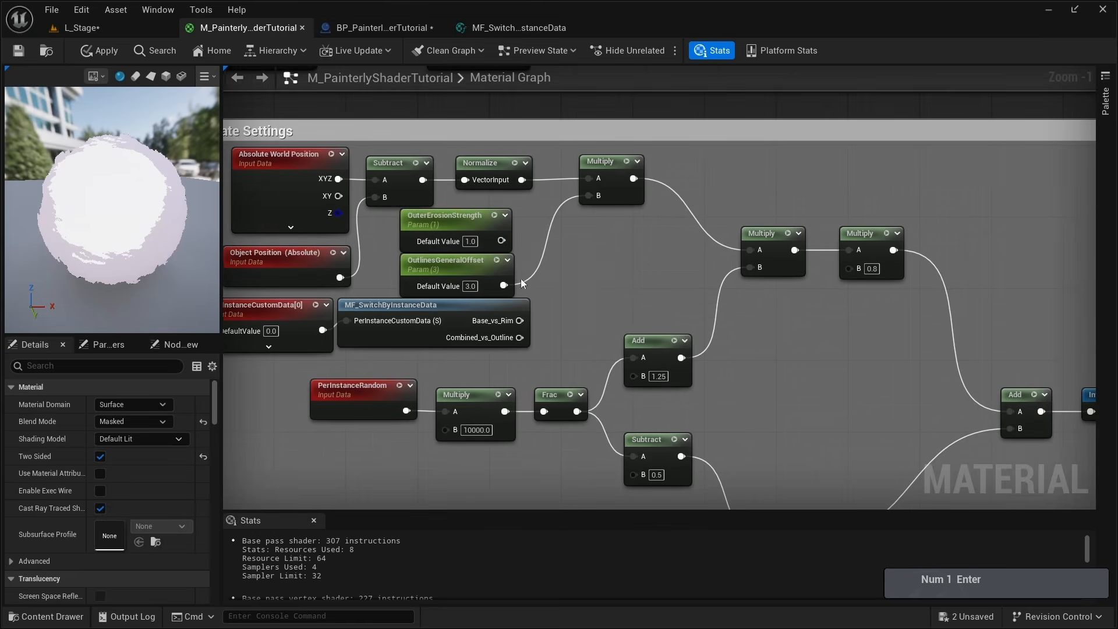
key(l)
click(588, 259)
drag(596, 261, 569, 255)
drag(304, 367, 363, 320)
click(466, 361)
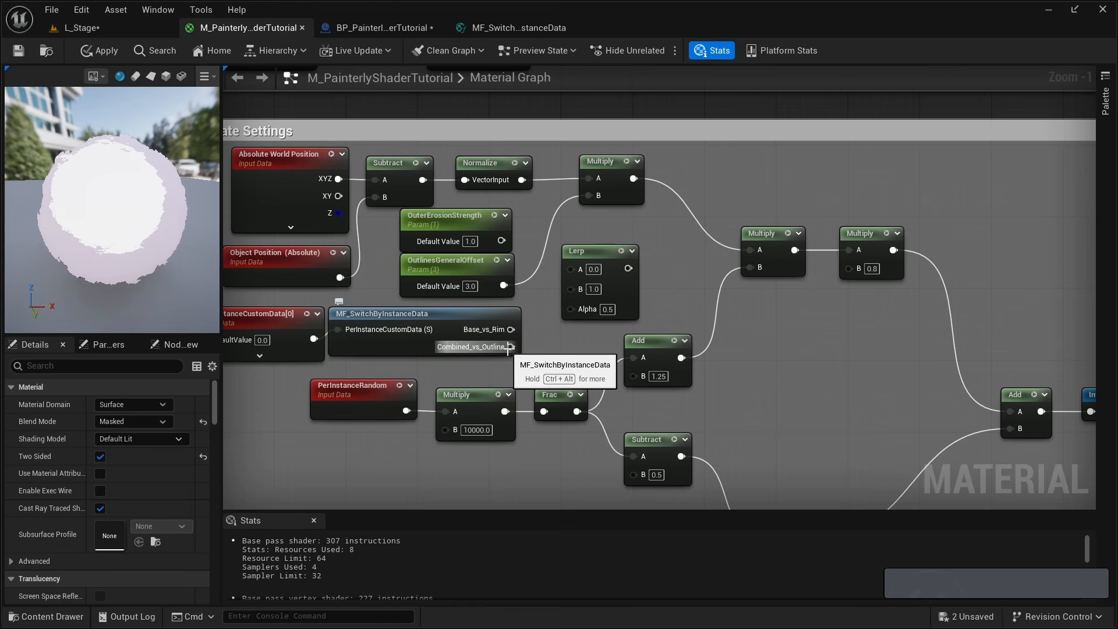
In Inflate Settings, wire OuterErosionStrength, OutlinesGeneralOffset and the function's Combined_vs_Outline output into the Lerp's A, B and Alpha.
drag(508, 348, 576, 308)
drag(509, 288, 578, 289)
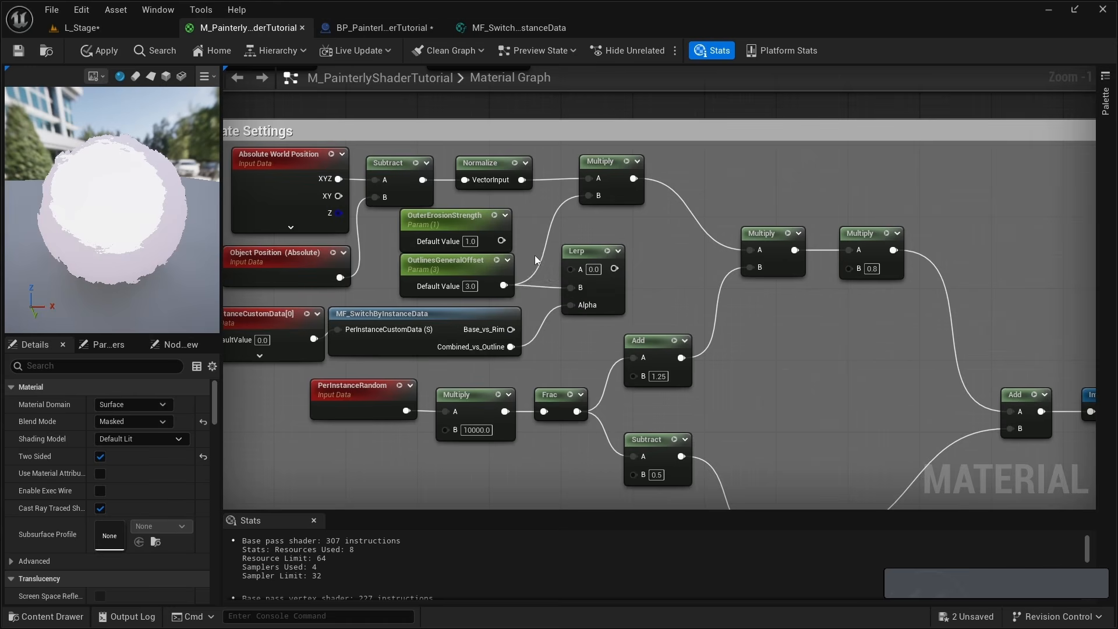
drag(501, 240, 576, 270)
Connect the Inflate Settings Lerp's output to B of the Multiply after Normalize, and move the Lerp closer to the scalar parameters.
right_drag(651, 242, 616, 260)
drag(578, 285, 554, 213)
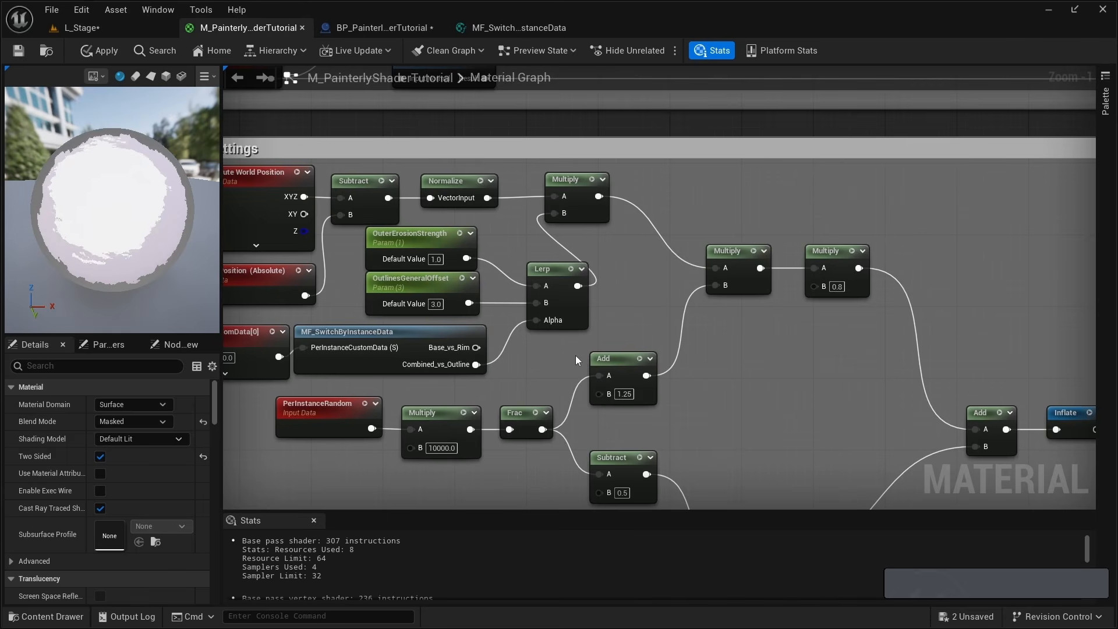
drag(569, 273, 551, 273)
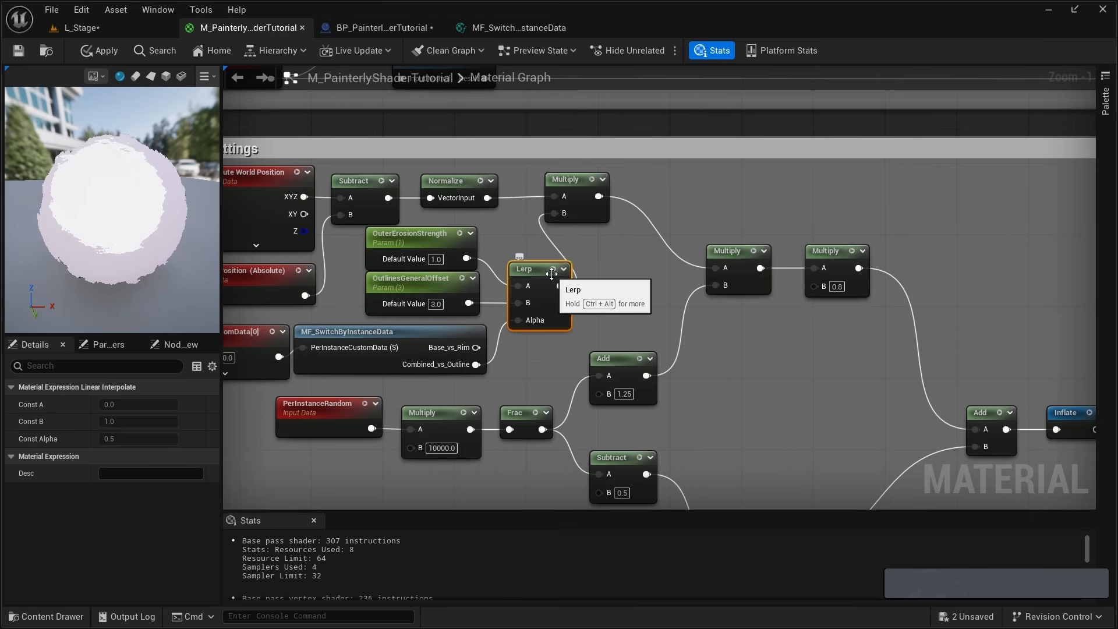
right_drag(551, 274, 629, 245)
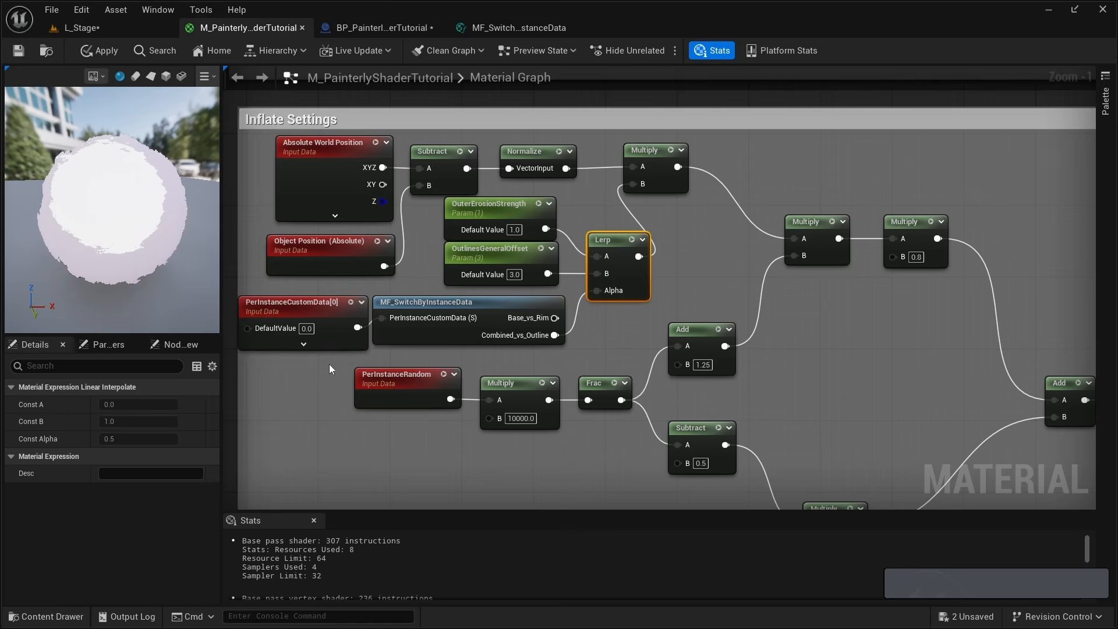
Move the PerInstanceCustomData node of the World Position Offset Lerp down and left, and add MF_SwitchByInstanceData fed by its output.
right_drag(893, 440, 633, 366)
scroll(634, 366, down, 1)
right_drag(989, 104, 274, 475)
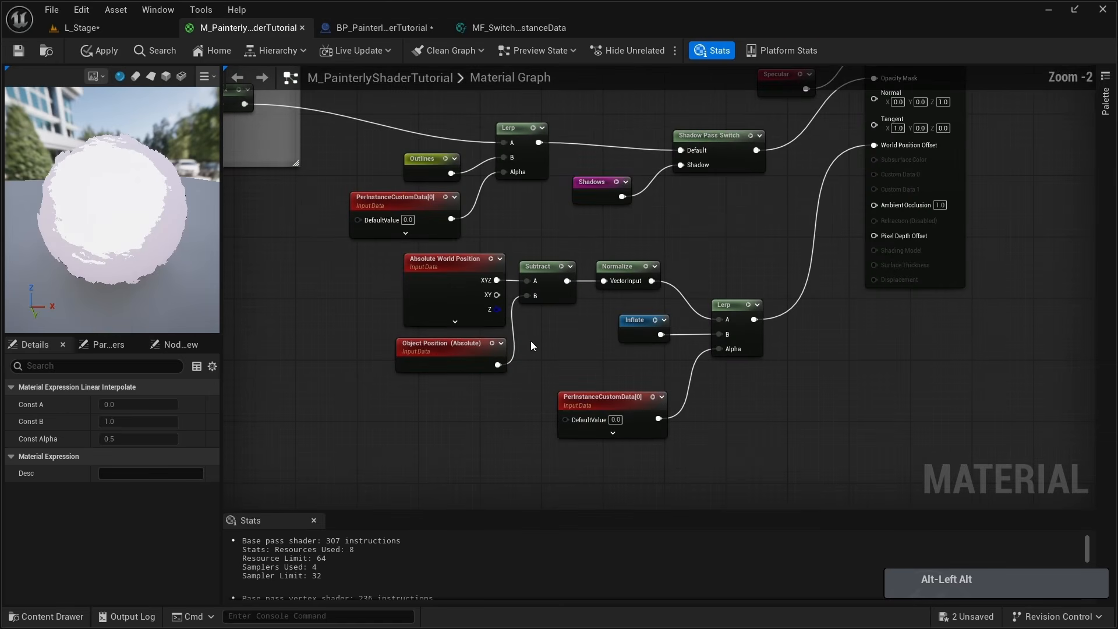
right_drag(601, 403, 621, 322)
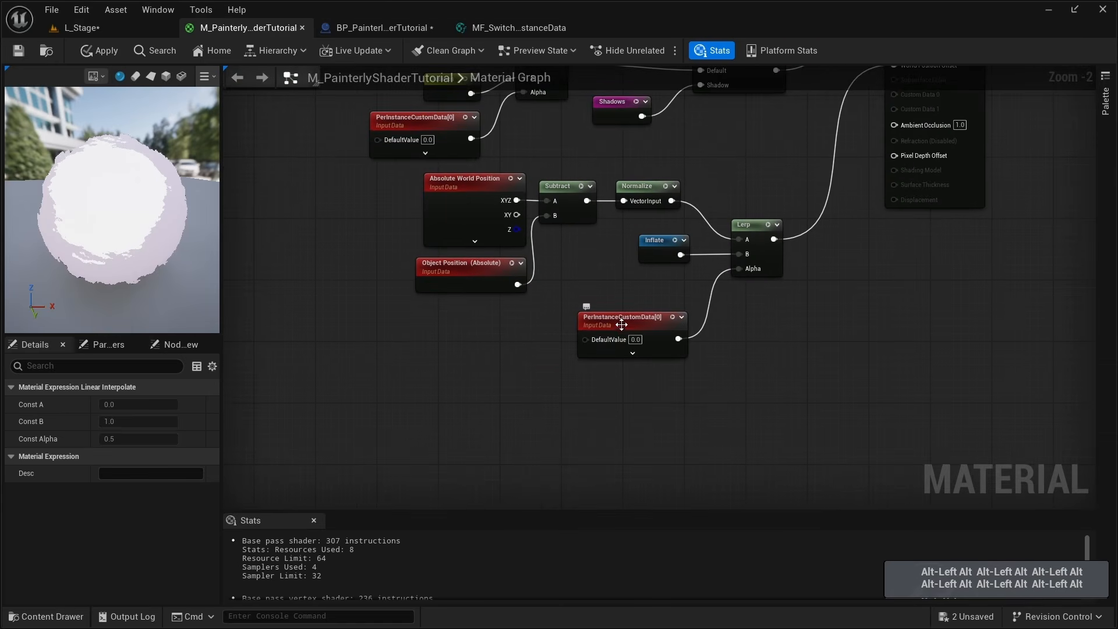
drag(621, 322, 510, 348)
drag(579, 362, 612, 367)
text(mf inst)
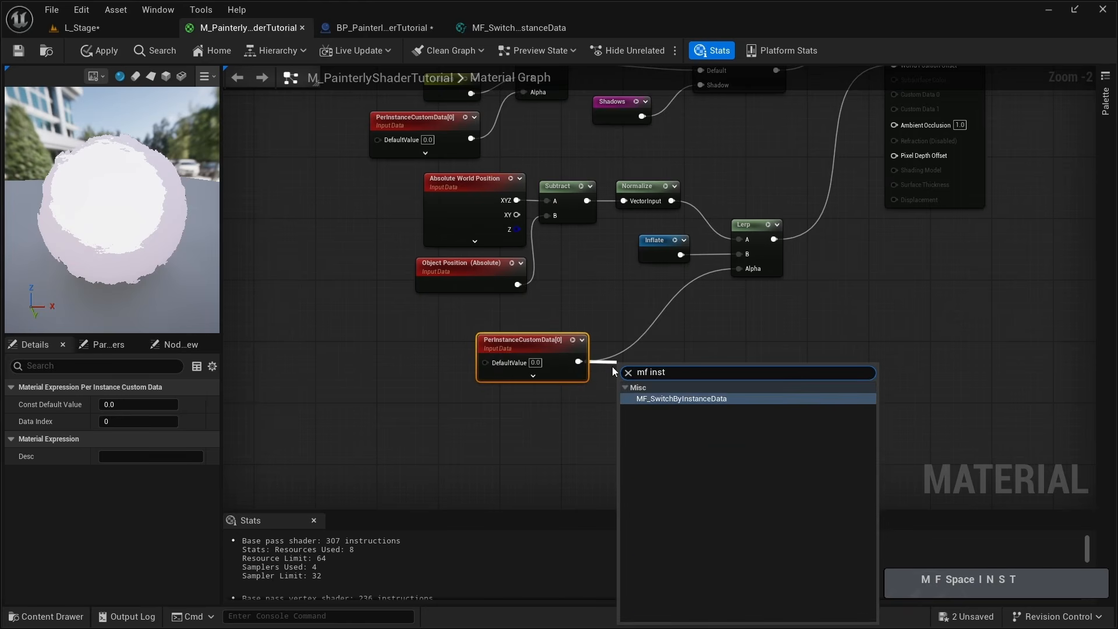
key(Escape)
key(Return)
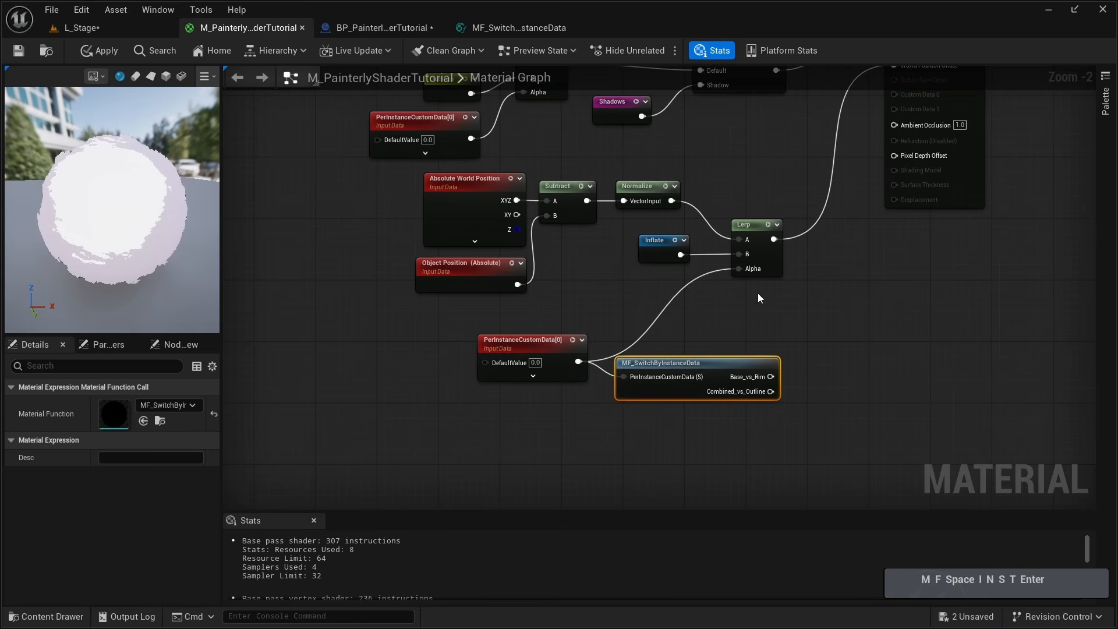
Line up PerInstanceCustomData and the new MF_SwitchByInstanceData side by side below the Object Position node.
drag(678, 361, 663, 339)
right_drag(662, 339, 582, 358)
drag(570, 358, 518, 359)
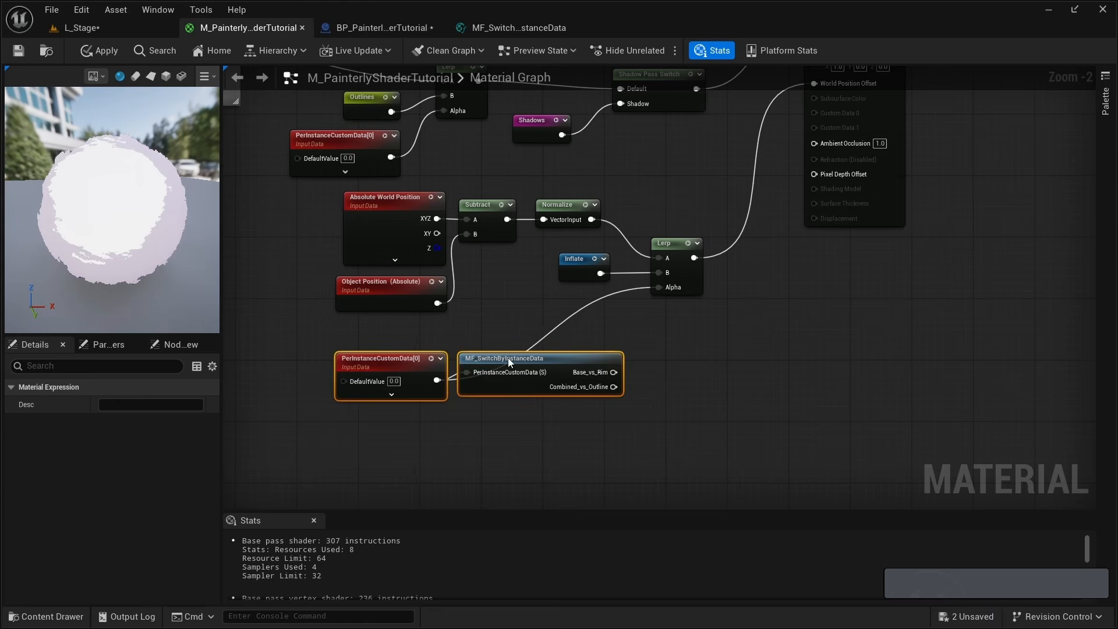
click(616, 344)
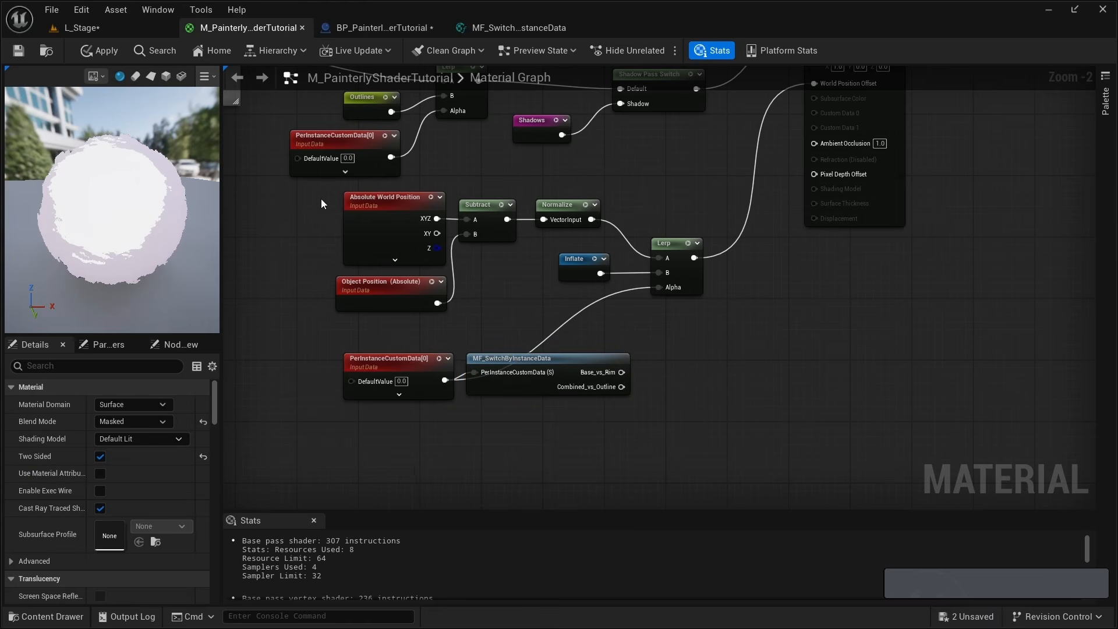
Connect Base_vs_Rim to the Alpha of the Lerp driving World Position Offset, and shift the custom data and function nodes slightly.
drag(314, 188, 420, 303)
drag(454, 182, 515, 215)
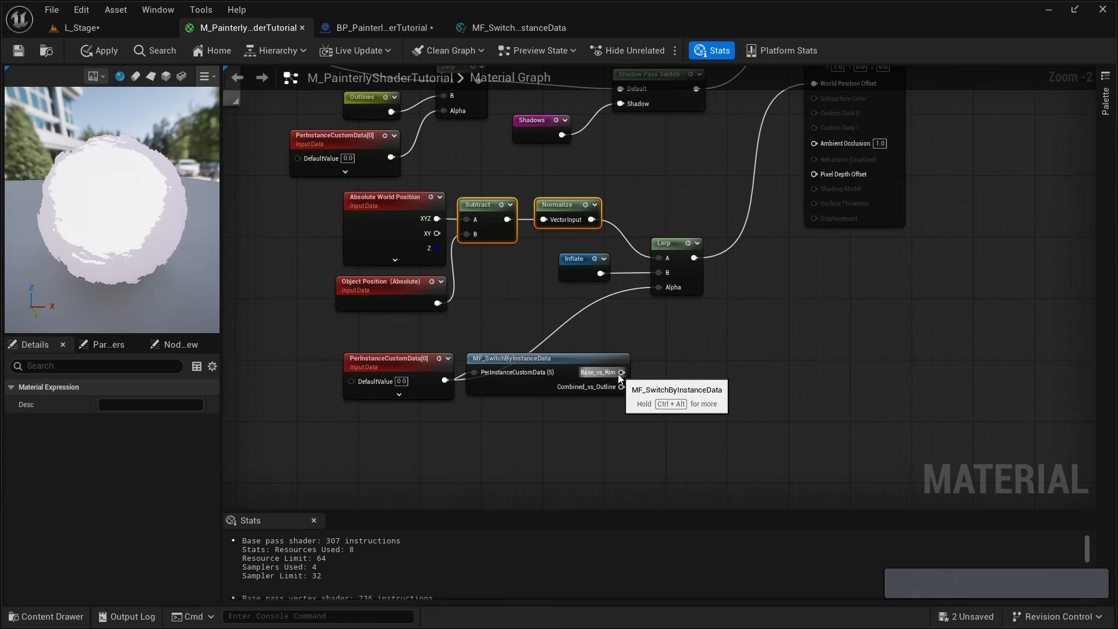
drag(631, 352, 661, 285)
drag(390, 403, 526, 356)
right_drag(472, 314, 484, 332)
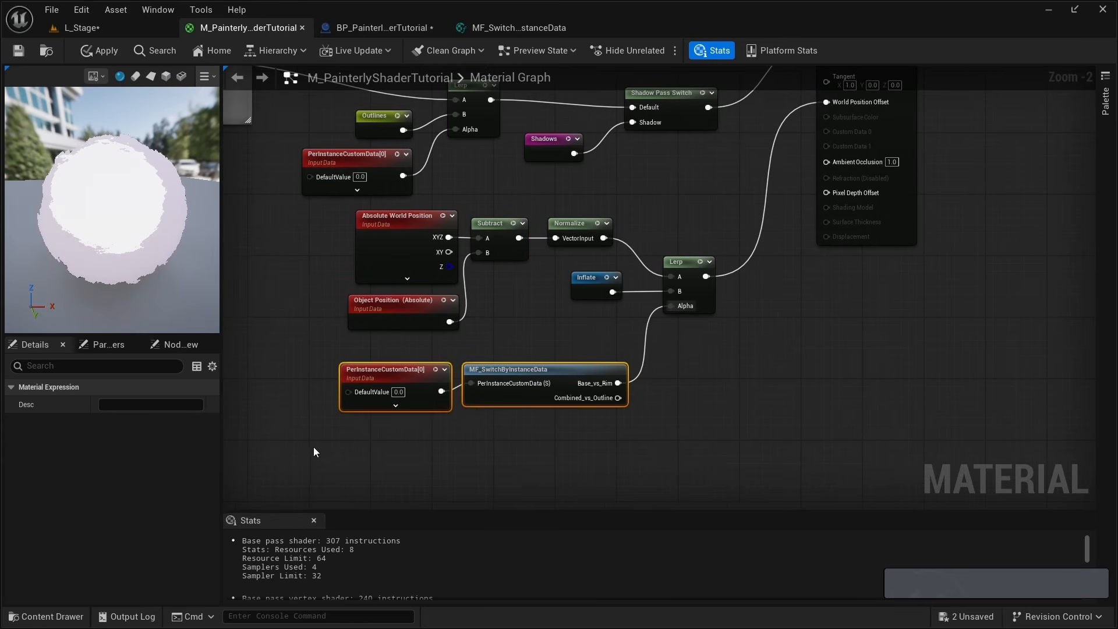
Group the node network feeding World Position Offset in a comment box titled Inflate, placed slightly lower in the graph.
drag(276, 468, 729, 230)
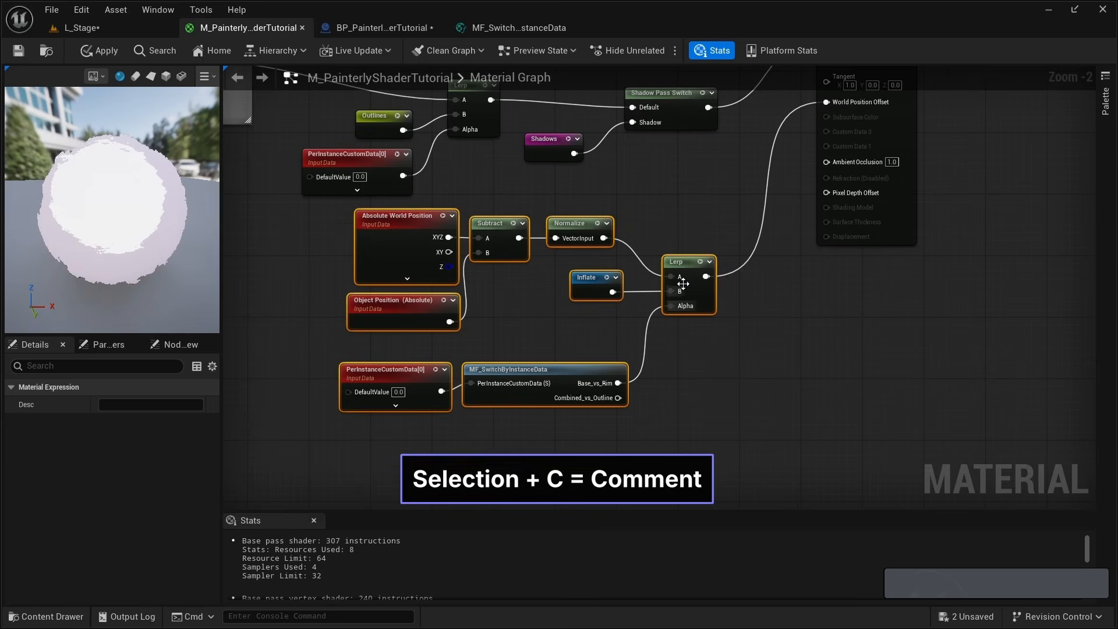
right_drag(673, 275, 658, 327)
text(c)
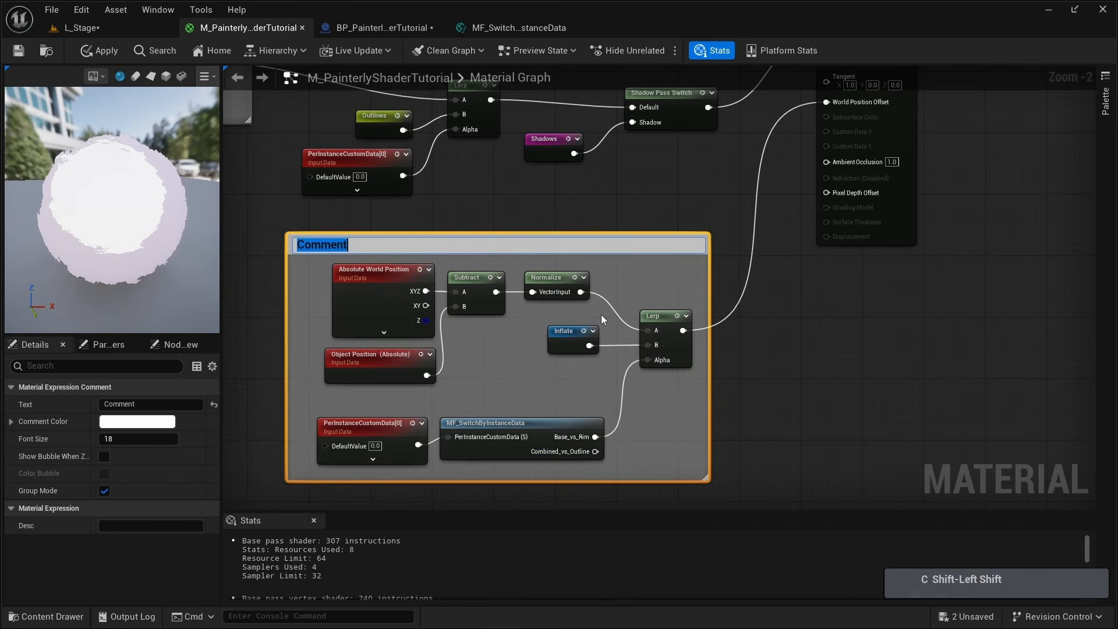
text(Inflate)
key(Return)
In the Outline Mask group, move PerInstanceCustomData to the left and add MF_SwitchByInstanceData fed by its output.
right_drag(570, 306, 905, 186)
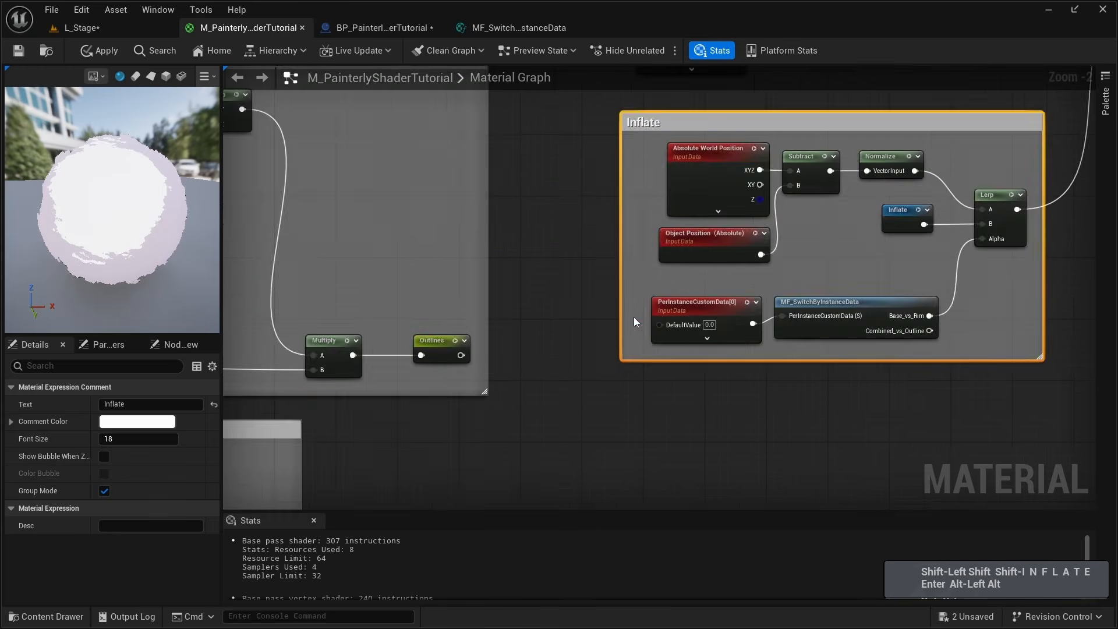
scroll(610, 252, down, 3)
right_drag(609, 252, 687, 220)
right_drag(536, 239, 559, 378)
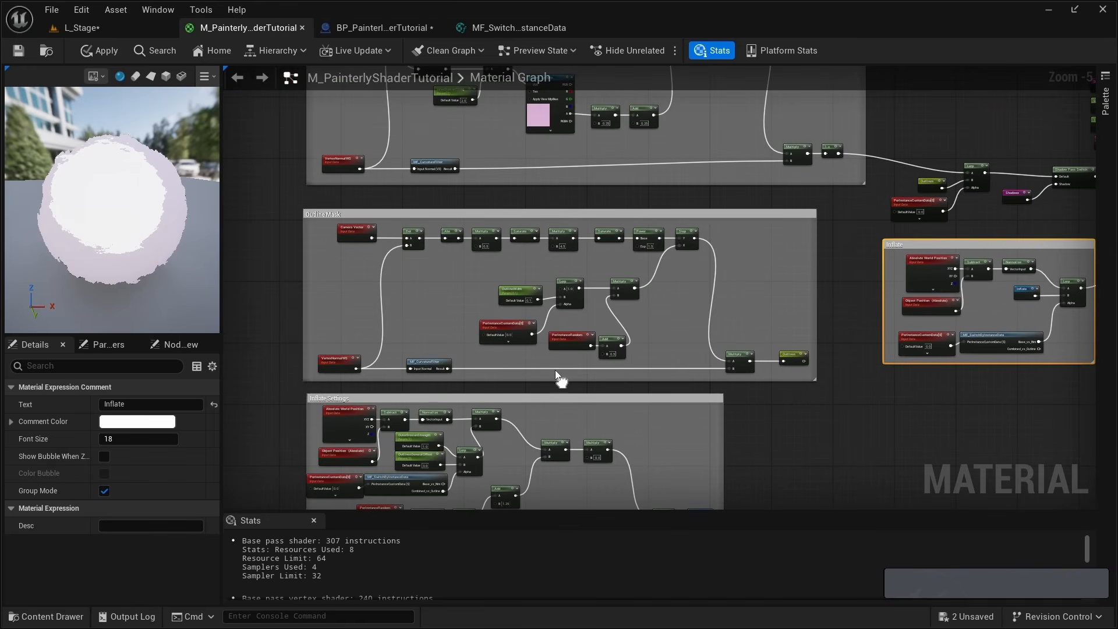
scroll(518, 321, up, 2)
right_drag(483, 350, 554, 356)
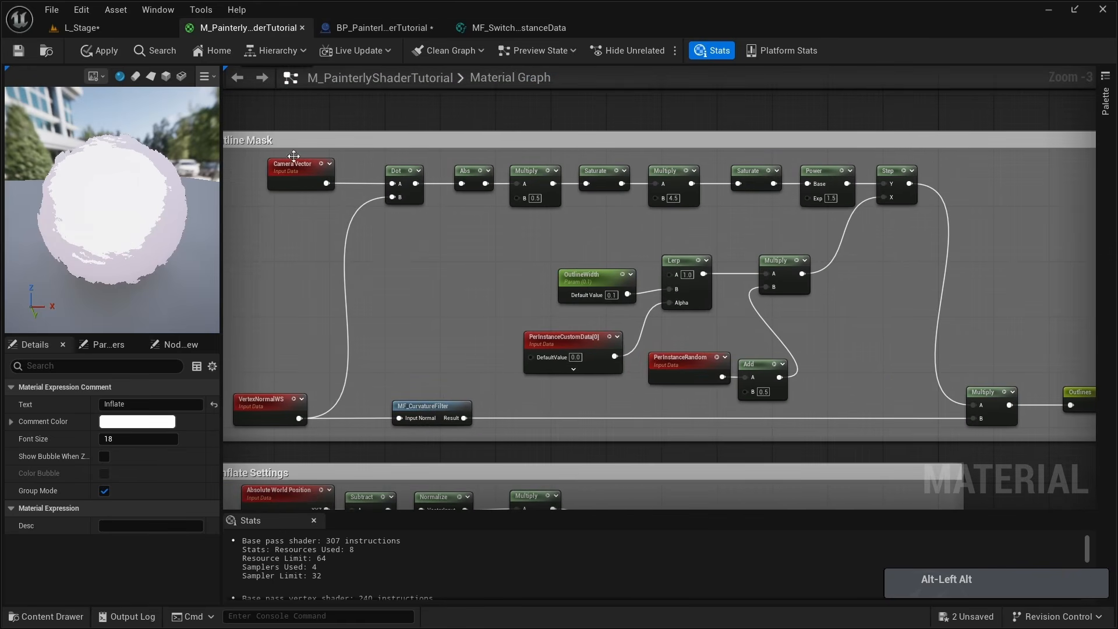
scroll(583, 350, up, 1)
drag(584, 350, 486, 337)
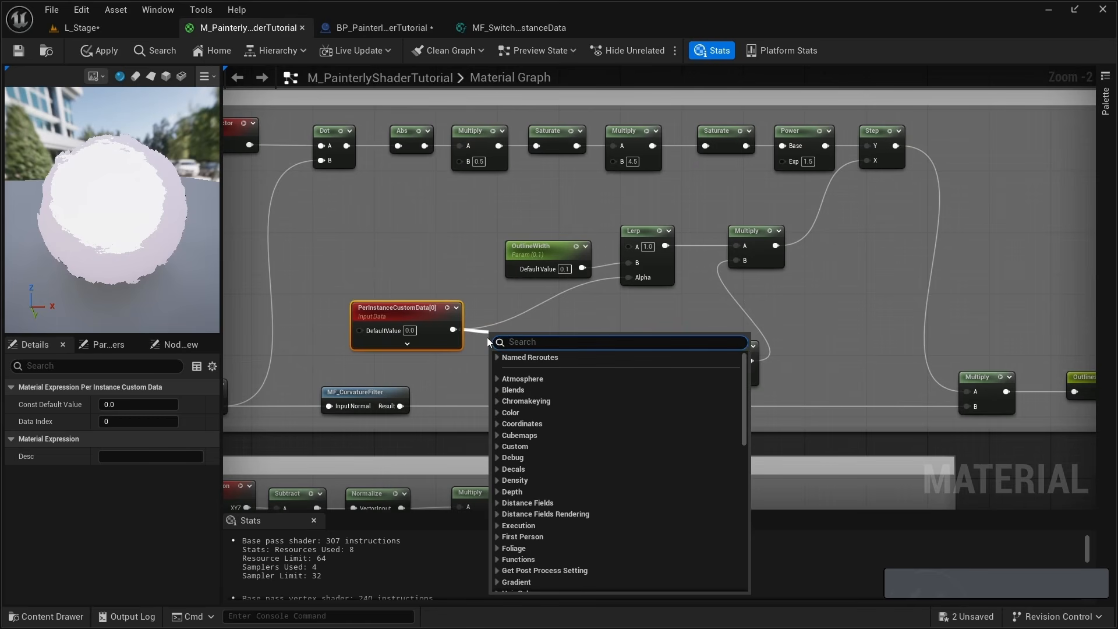
text(switchby)
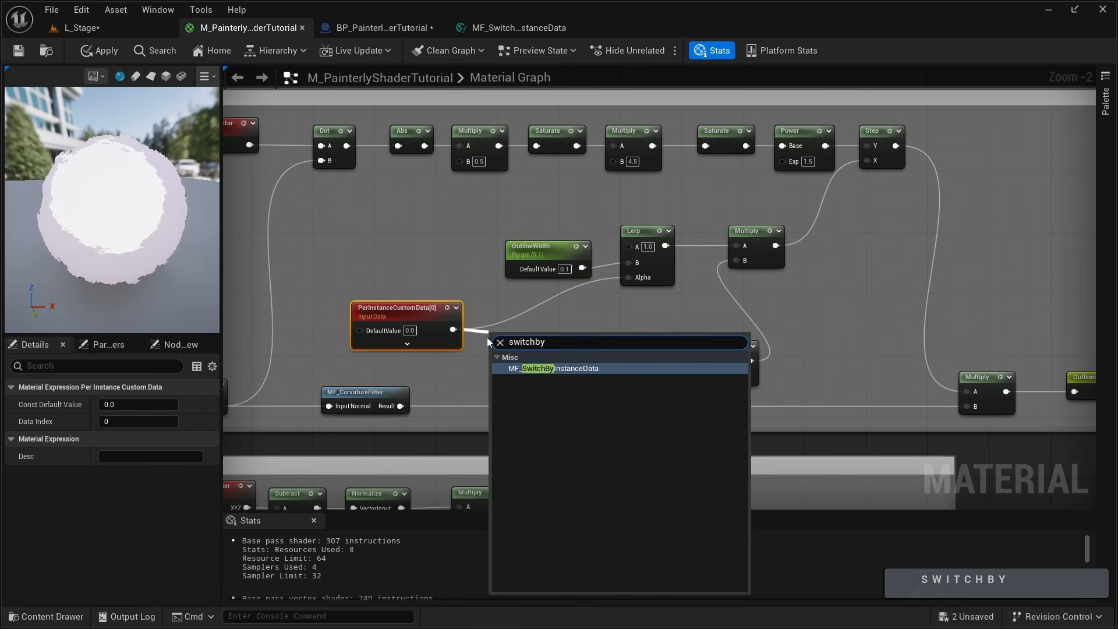
key(Return)
Place the Outline Mask custom data and function nodes below OutlineWidth, and connect Combined_vs_Outline to the Lerp's Alpha.
drag(537, 333, 490, 291)
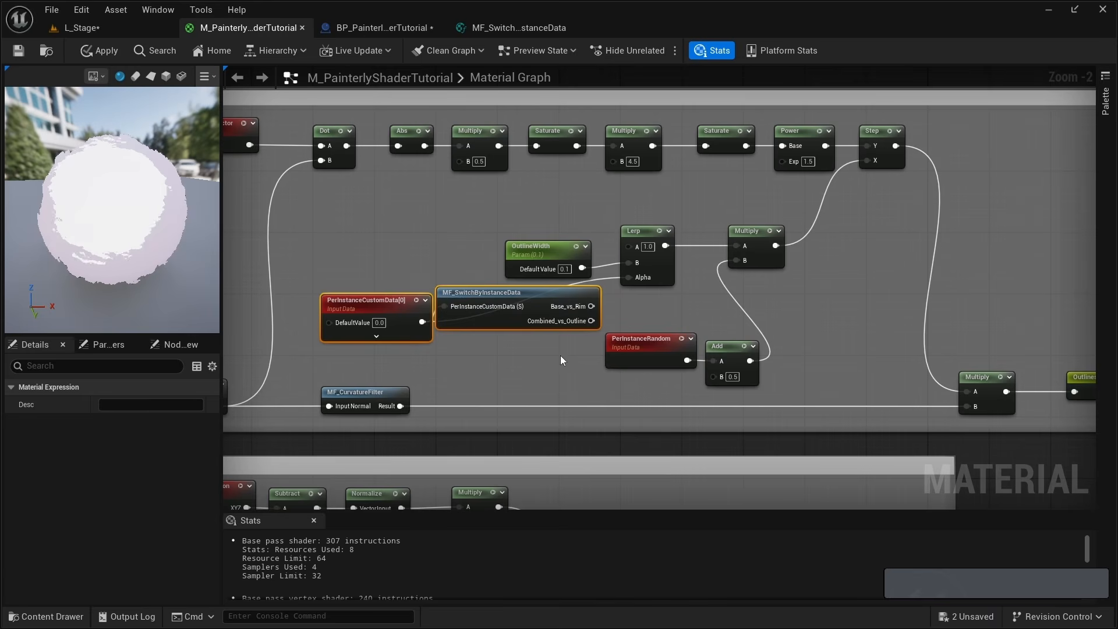
click(607, 323)
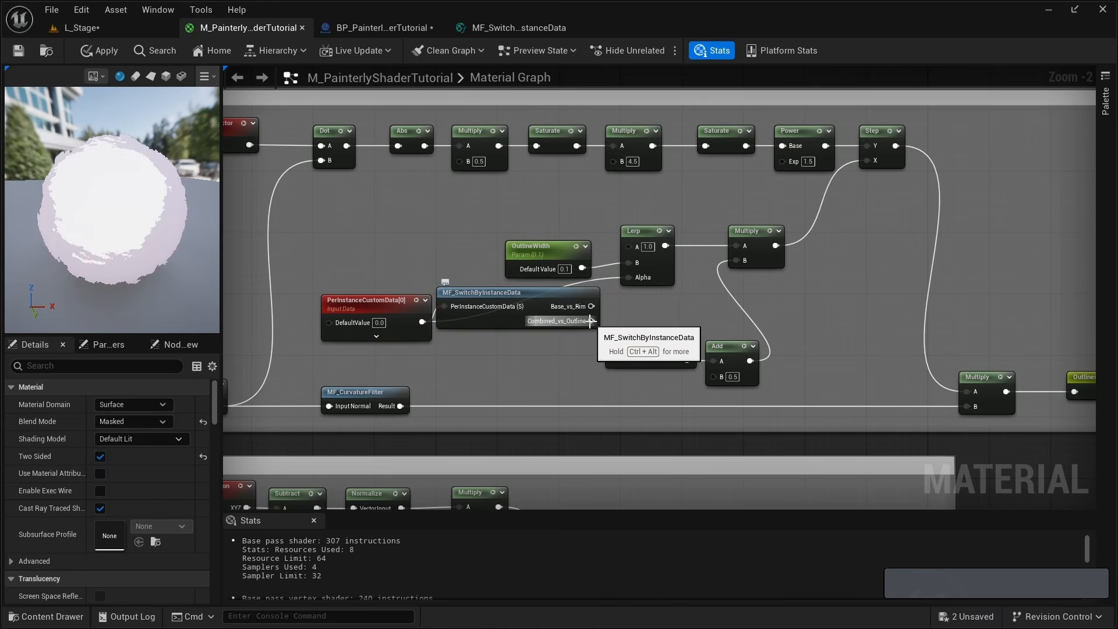
drag(590, 321, 631, 277)
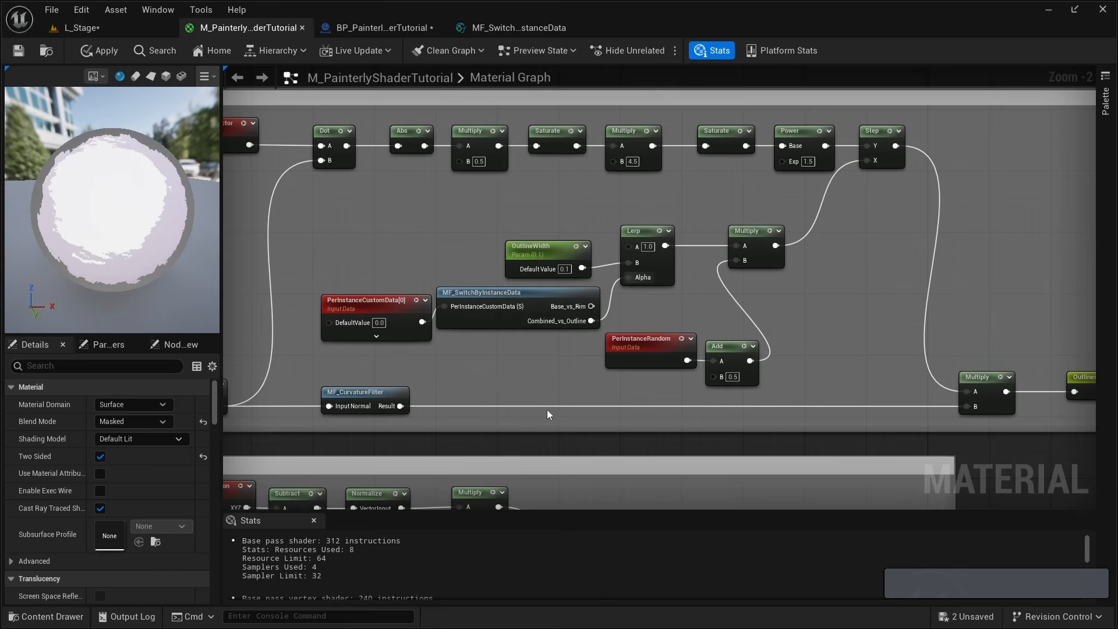
Beside the Outlines Lerp feeding Shadow Pass Switch, move PerInstanceCustomData left and add MF_SwitchByInstanceData fed by its output.
right_drag(670, 149, 652, 365)
scroll(650, 358, down, 1)
right_drag(641, 243, 639, 362)
right_drag(604, 350, 699, 322)
scroll(717, 301, down, 2)
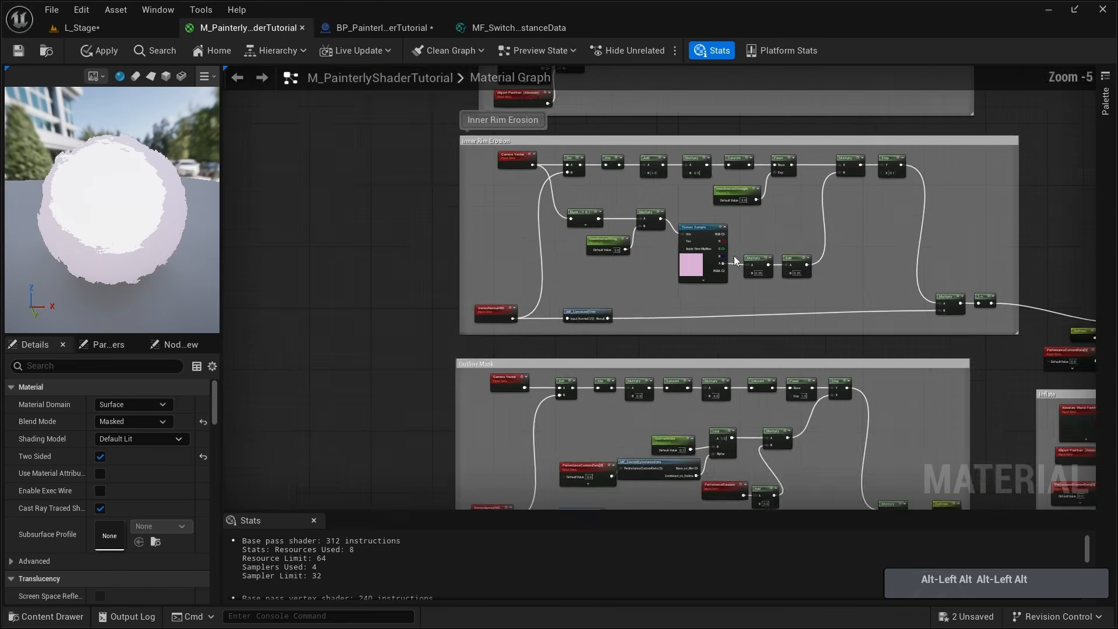
right_drag(781, 247, 367, 227)
right_drag(650, 332, 577, 354)
scroll(577, 353, up, 2)
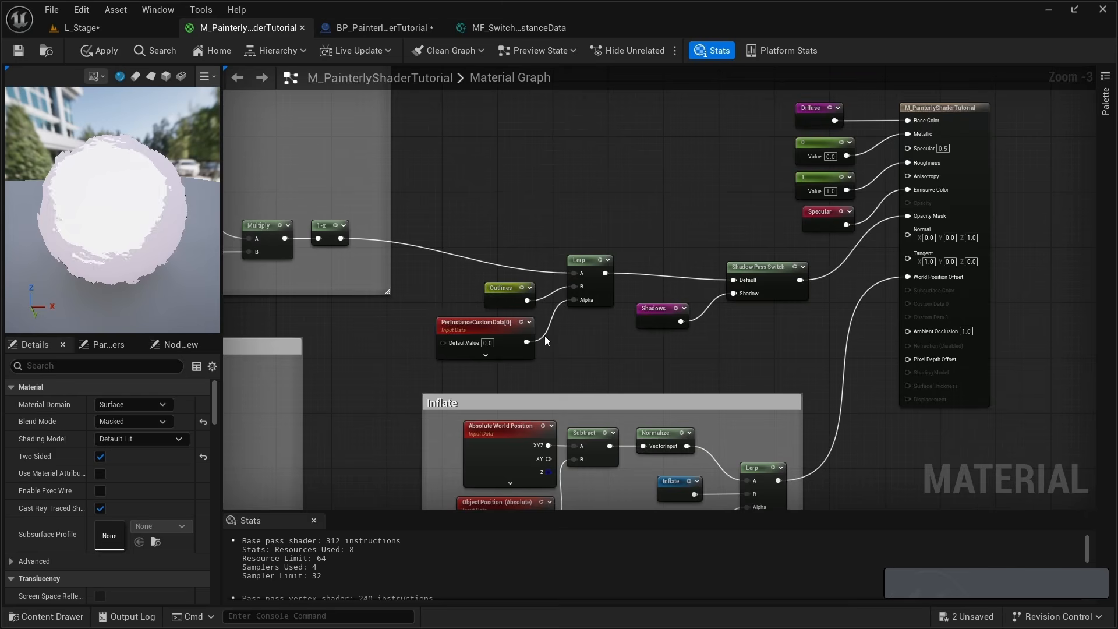
scroll(543, 335, up, 3)
mouse_move(517, 358)
mouse_down()
mouse_move(455, 357)
mouse_move(499, 360)
mouse_up()
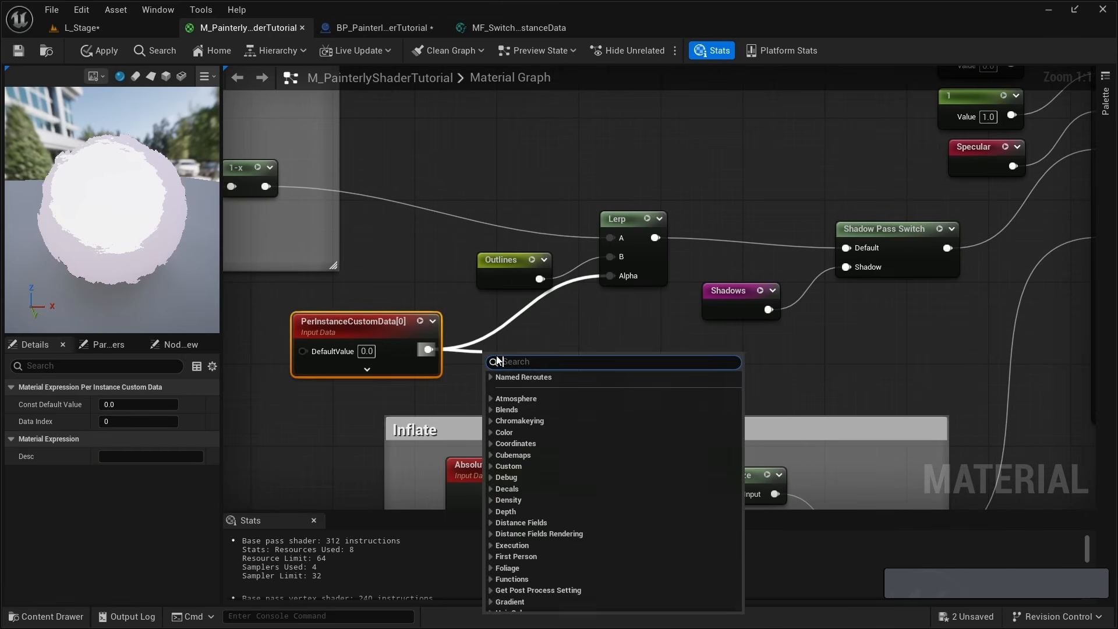
text(switchby)
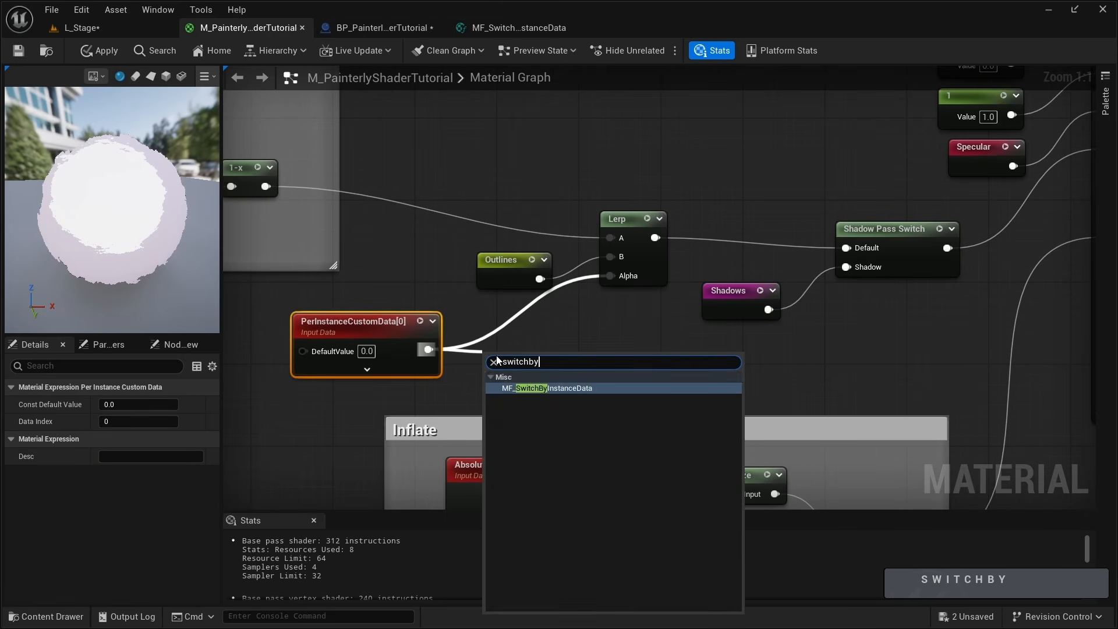
key(Return)
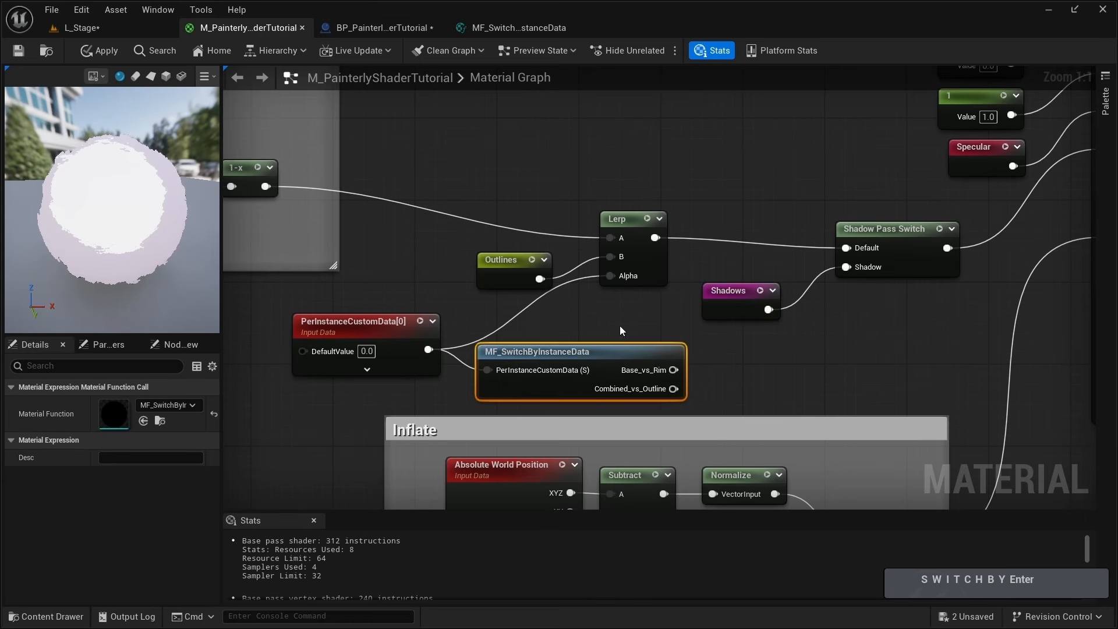
Place the custom data and function nodes together below the Outlines node, and connect Combined_vs_Outline to the Lerp's Alpha.
drag(573, 352, 542, 332)
drag(431, 386, 466, 340)
click(515, 385)
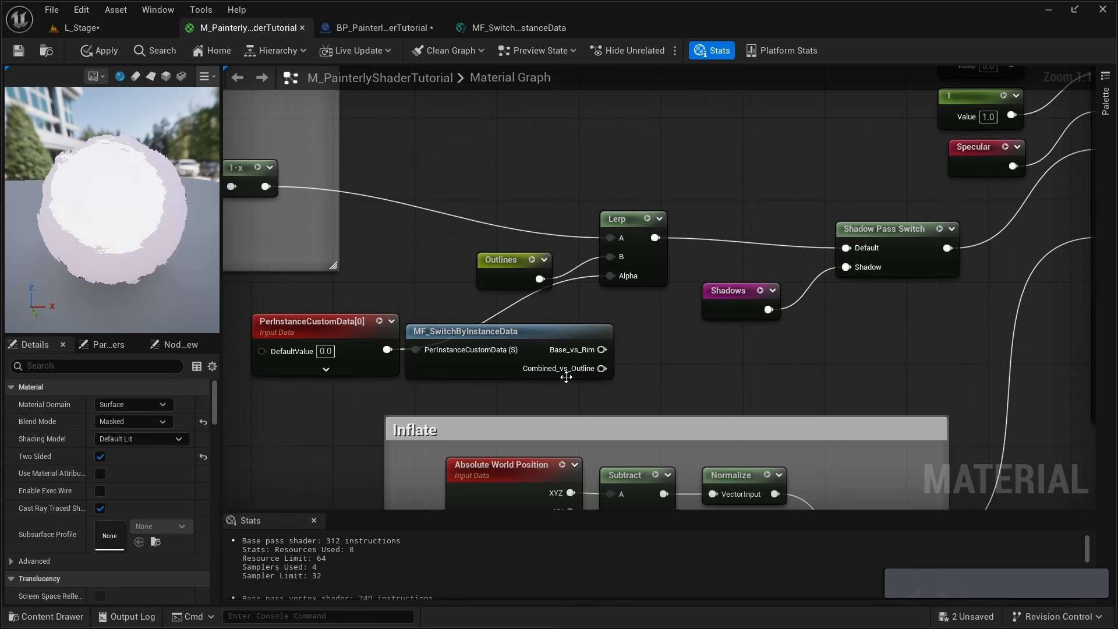
drag(601, 368, 610, 276)
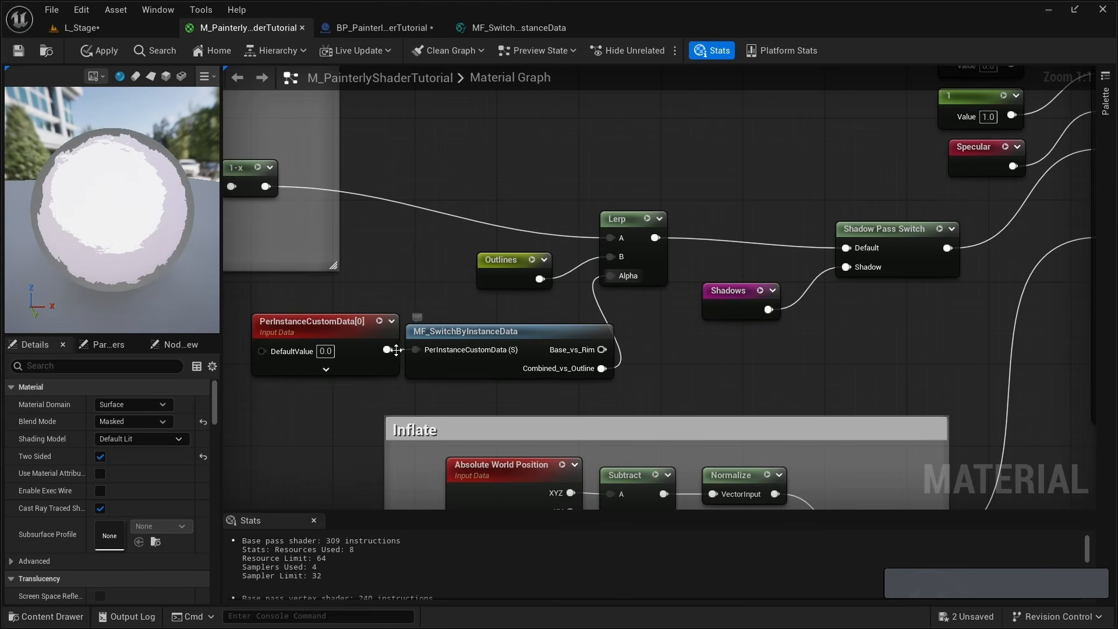
In the Shadows group, move PerInstanceCustomData away from the Lerp and add MF_SwitchByInstanceData fed by its output.
alt+middle_drag(430, 300, 746, 262)
scroll(747, 262, down, 3)
alt+middle_drag(361, 203, 533, 328)
scroll(533, 327, down, 4)
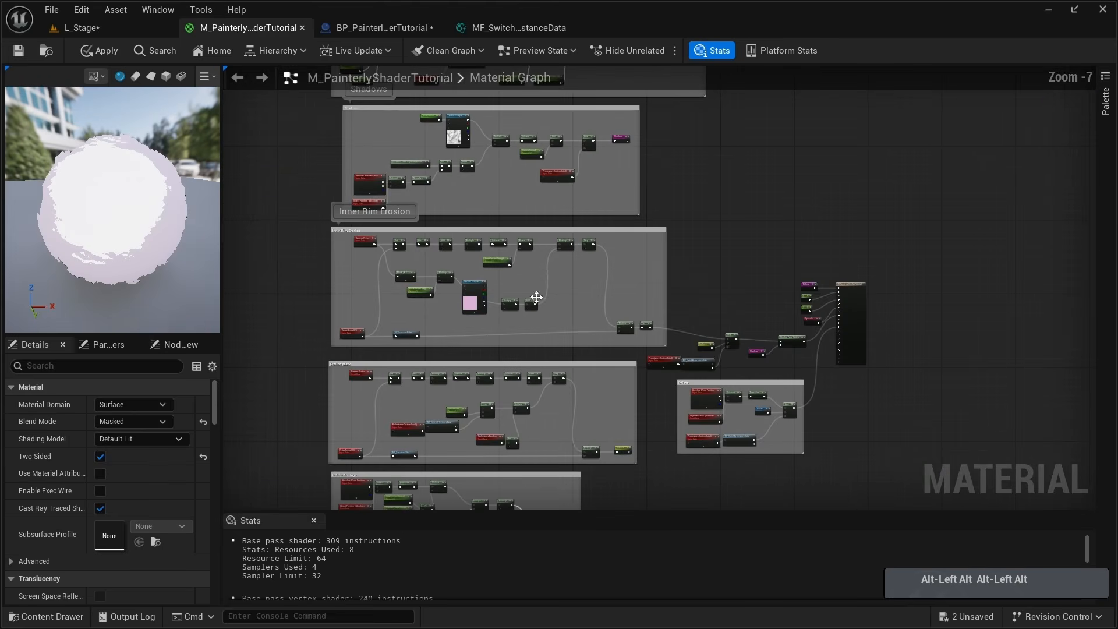
alt+middle_drag(543, 157, 478, 347)
scroll(478, 346, up, 5)
alt+middle_drag(465, 266, 385, 128)
drag(492, 302, 522, 336)
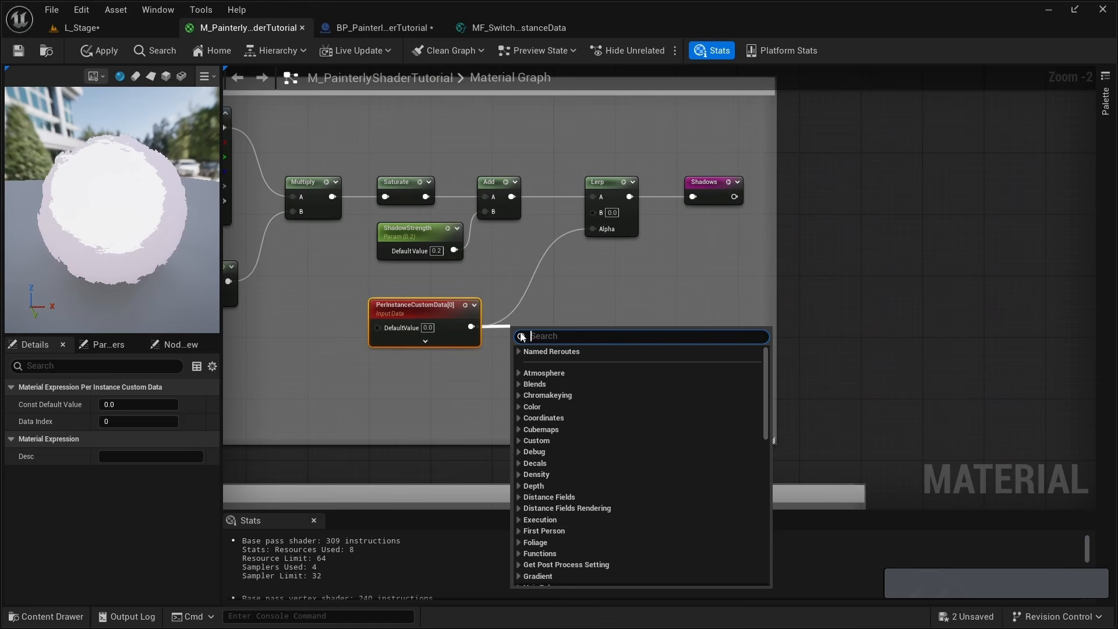
text(switchby)
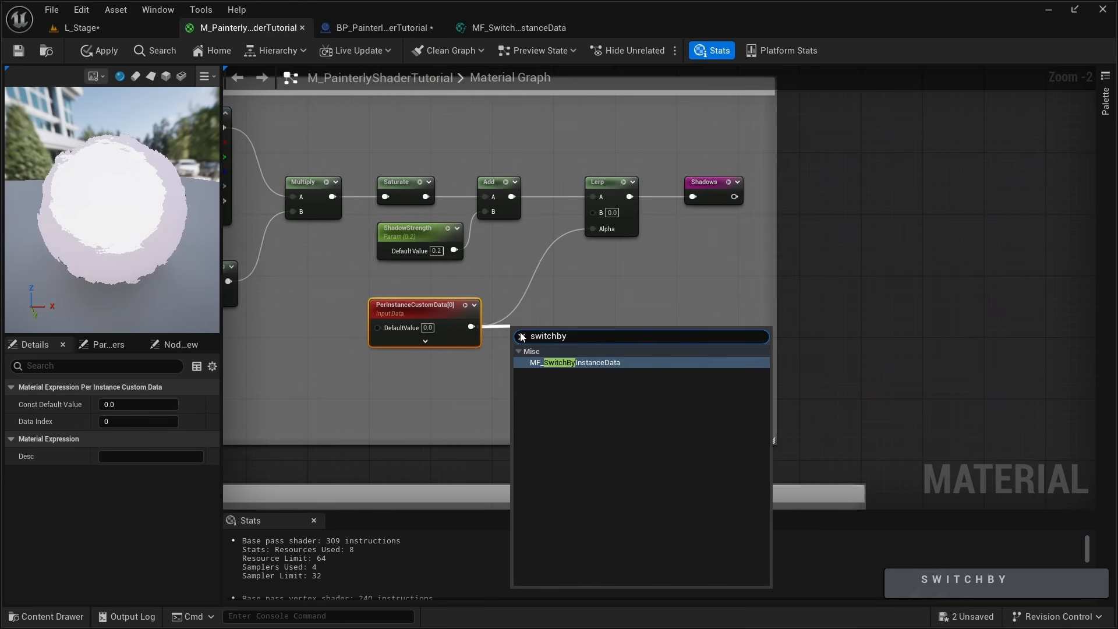
key(Return)
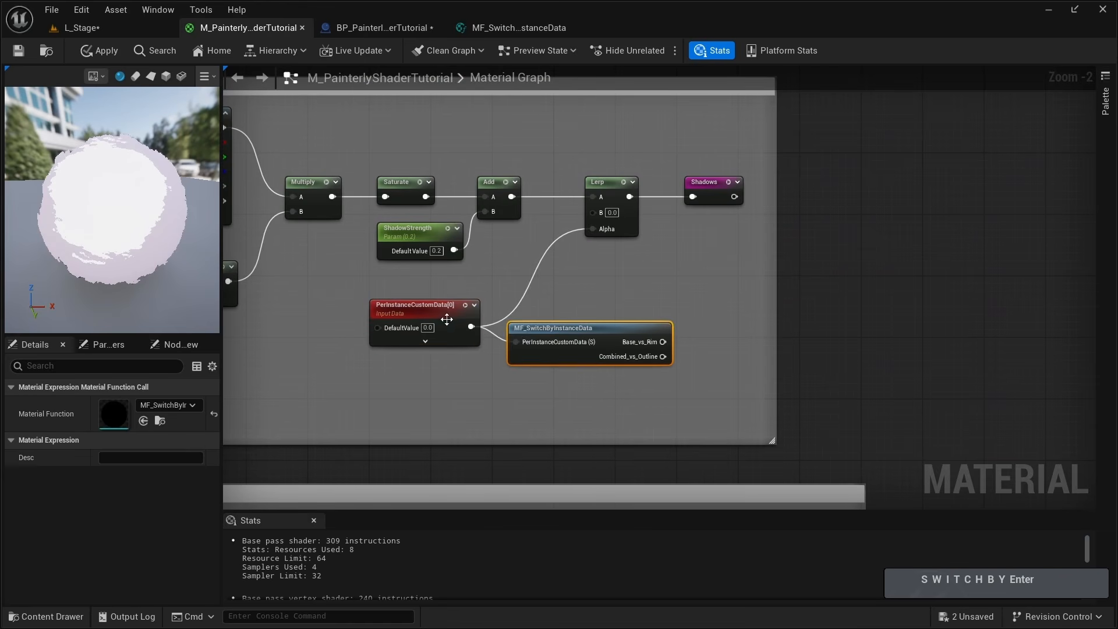
Line up the Shadows custom data and function nodes below ShadowStrength, and connect Base_vs_Rim to the Lerp's Alpha.
drag(464, 309, 426, 309)
drag(536, 324, 486, 303)
scroll(350, 333, up, 1)
alt+middle_drag(547, 306, 556, 358)
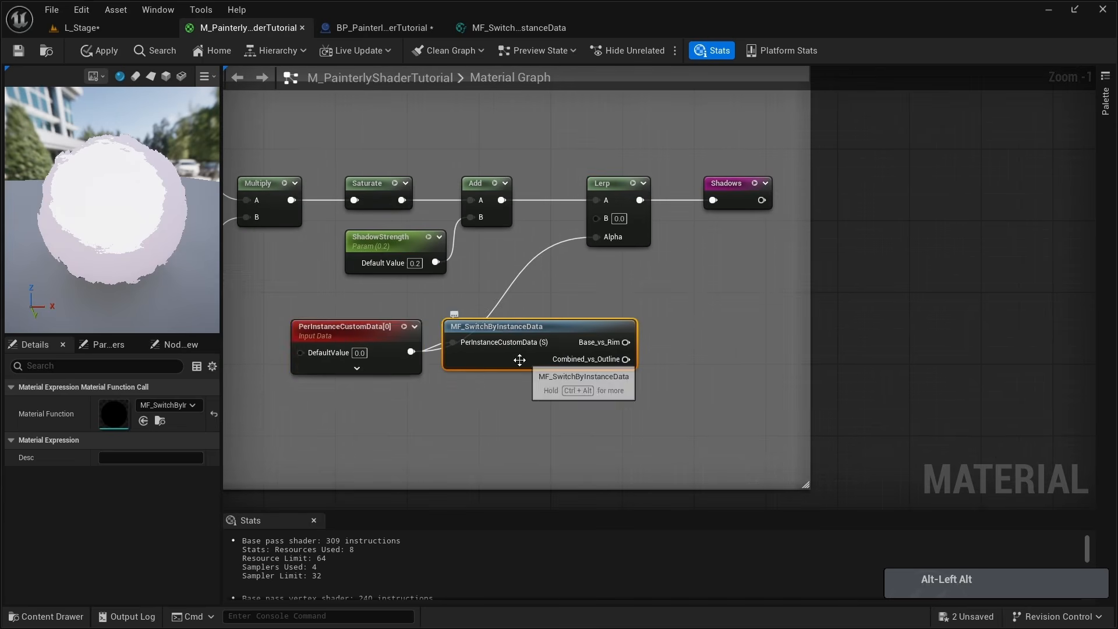
drag(503, 392, 340, 329)
drag(572, 339, 605, 237)
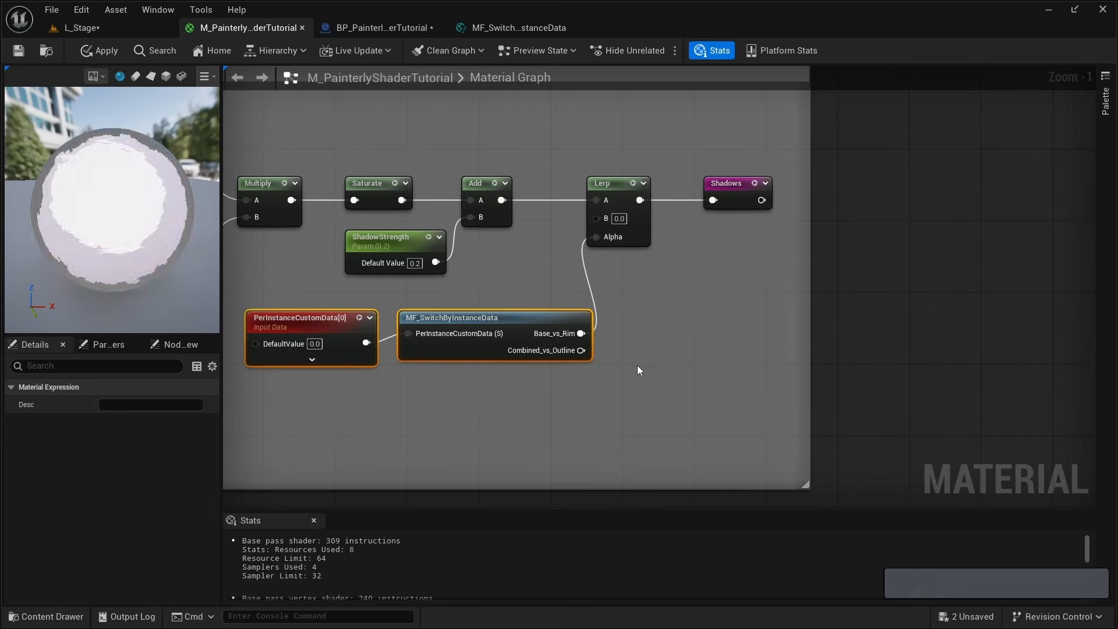
Apply the material changes and inspect the sphere with its outline shell in the BP_PainterlyShaderTutorial viewport.
click(99, 50)
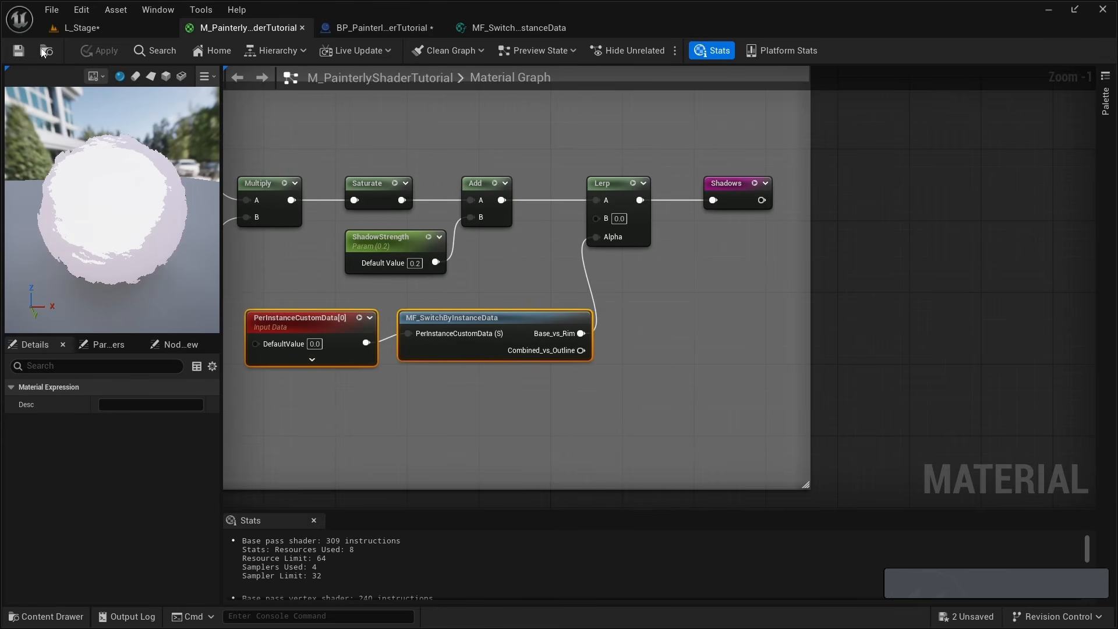
click(388, 32)
click(207, 75)
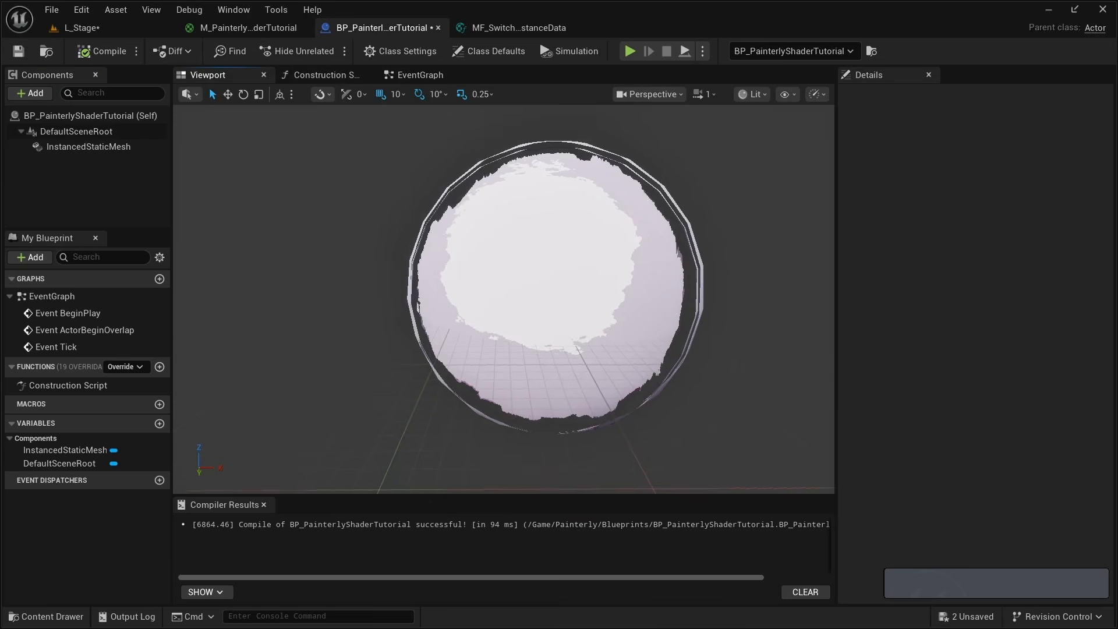
key(s)
key(a)
mouse_move(520, 318)
right_down()
mouse_move(538, 318)
mouse_move(520, 318)
right_up()
key(w)
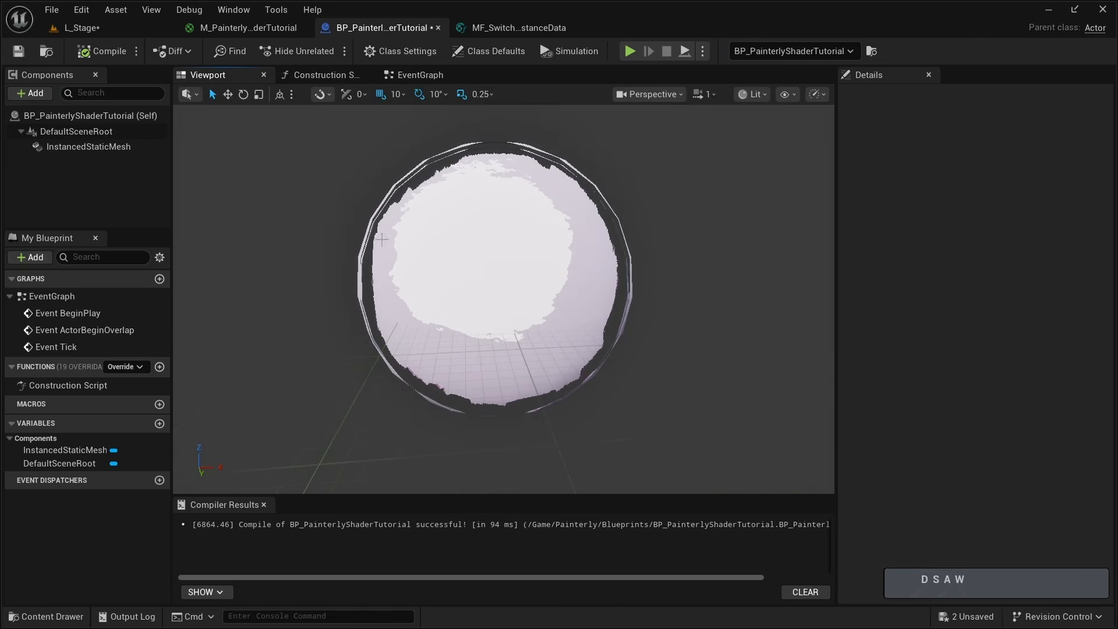
right_drag(473, 254, 478, 245)
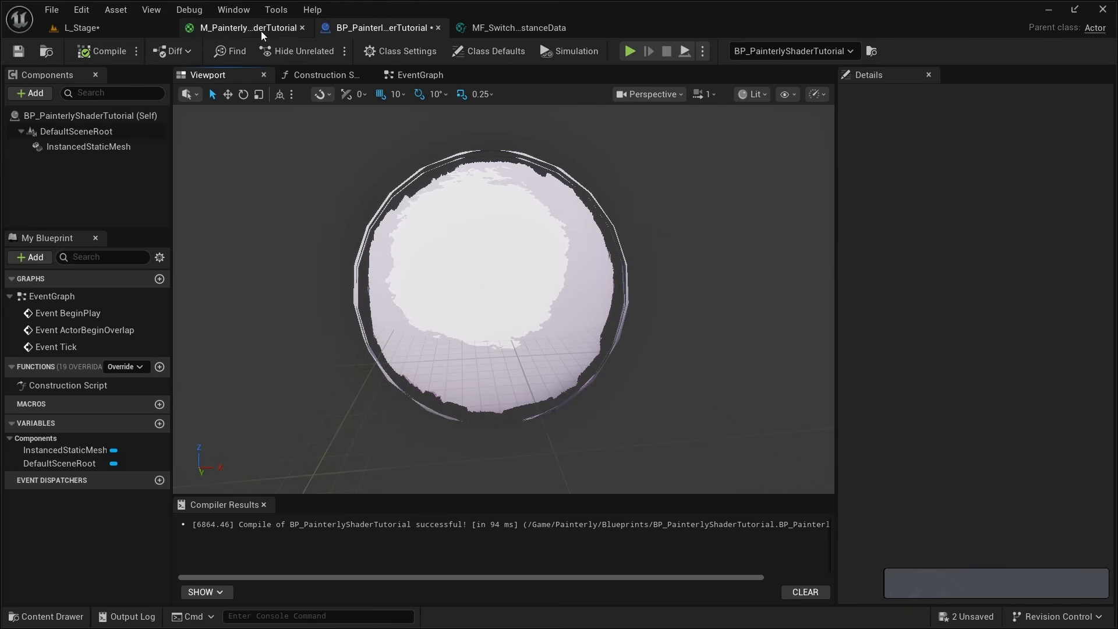
Back in M_PainterlyShaderTutorial, move the Diffuse node up and away from the material output node.
click(243, 30)
scroll(319, 426, down, 6)
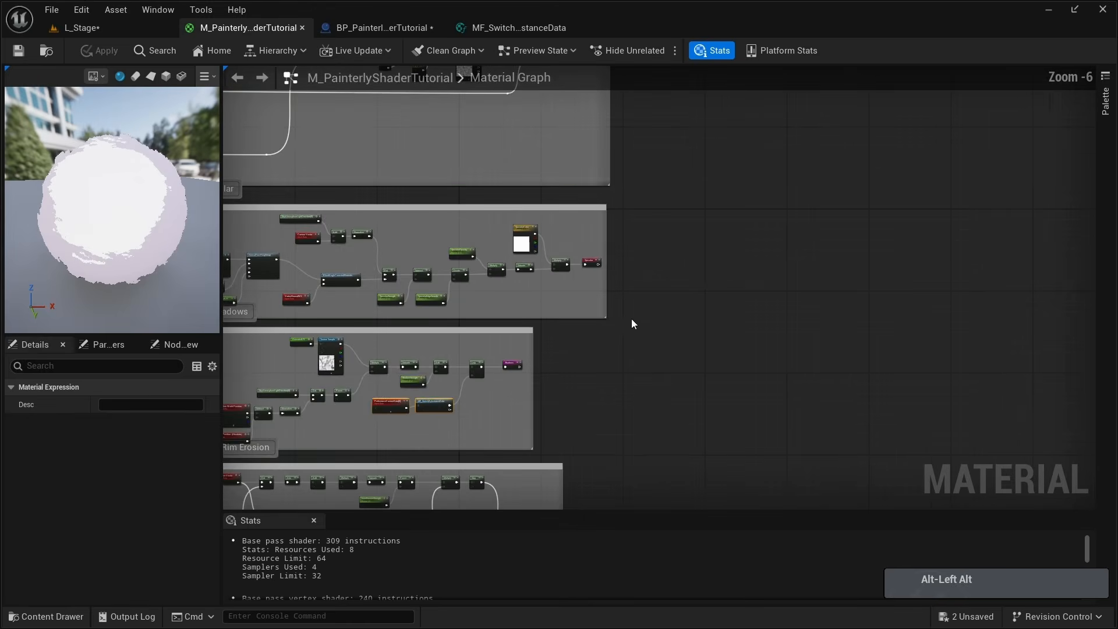
right_drag(631, 319, 488, 241)
scroll(550, 312, down, 6)
scroll(502, 244, up, 12)
right_drag(436, 199, 493, 273)
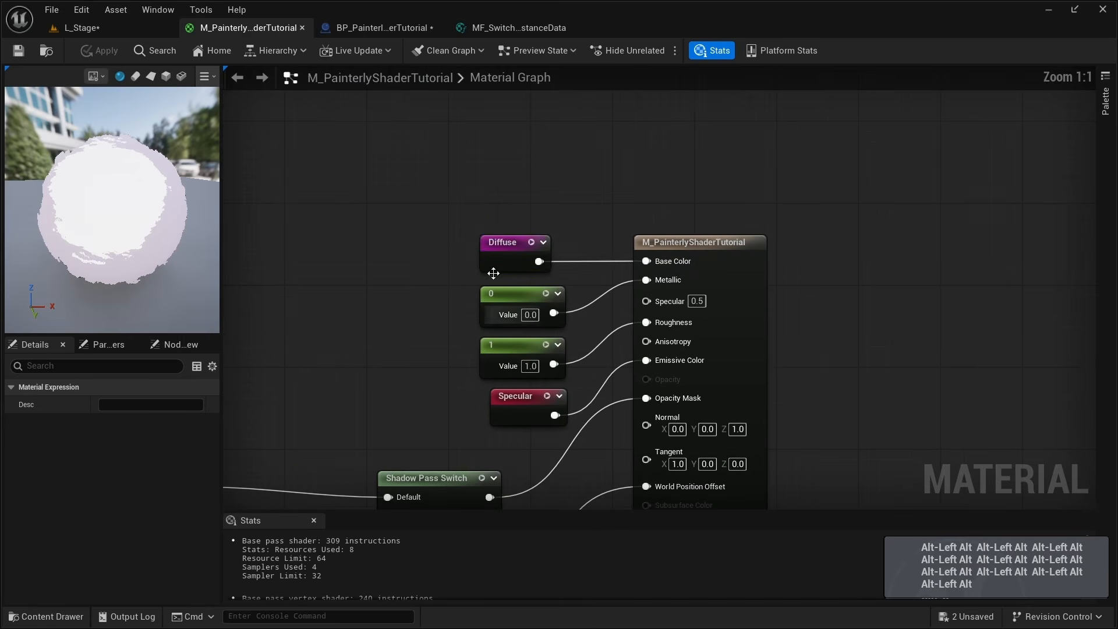
drag(493, 273, 317, 147)
right_drag(317, 146, 427, 169)
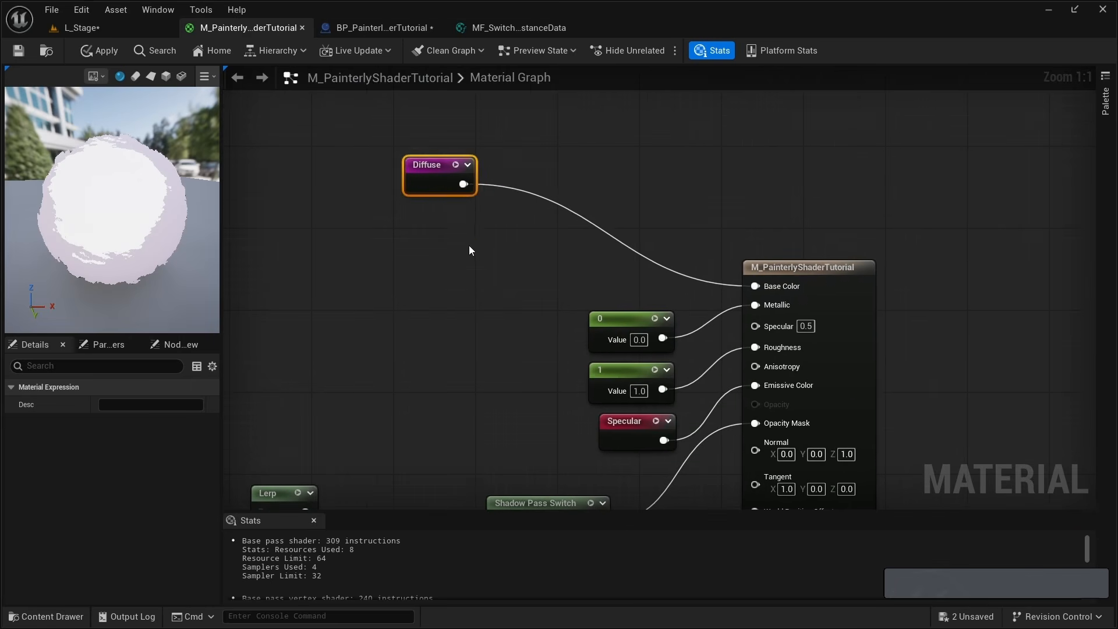
Add a Lerp node beside Diffuse and connect Diffuse to its A input.
key(l)
click(456, 214)
drag(468, 214, 520, 156)
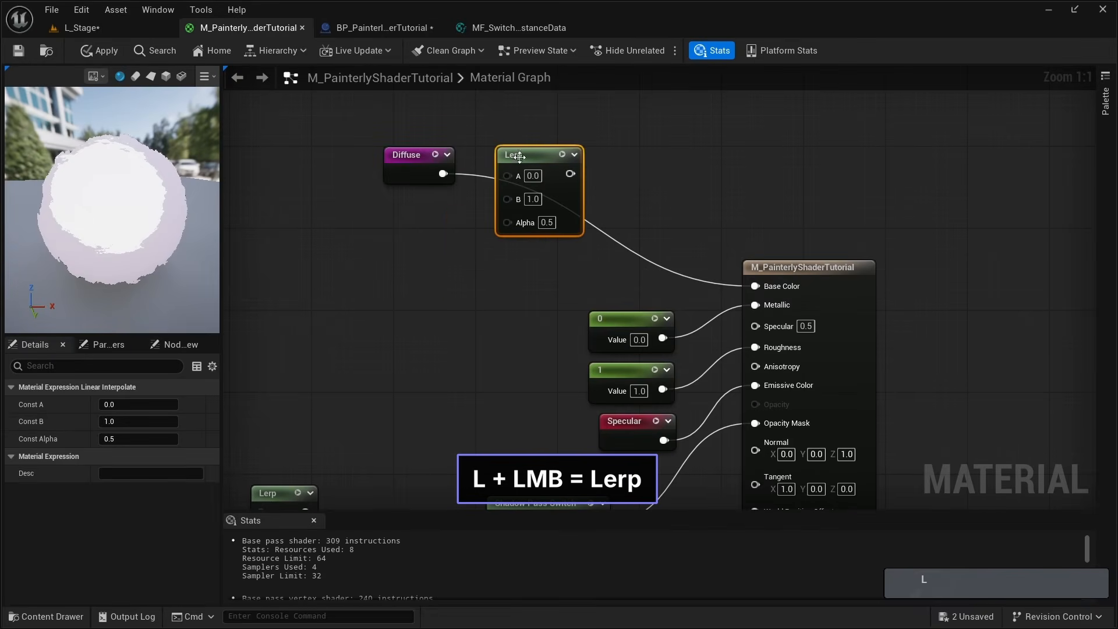
drag(406, 154, 355, 134)
drag(391, 153, 507, 173)
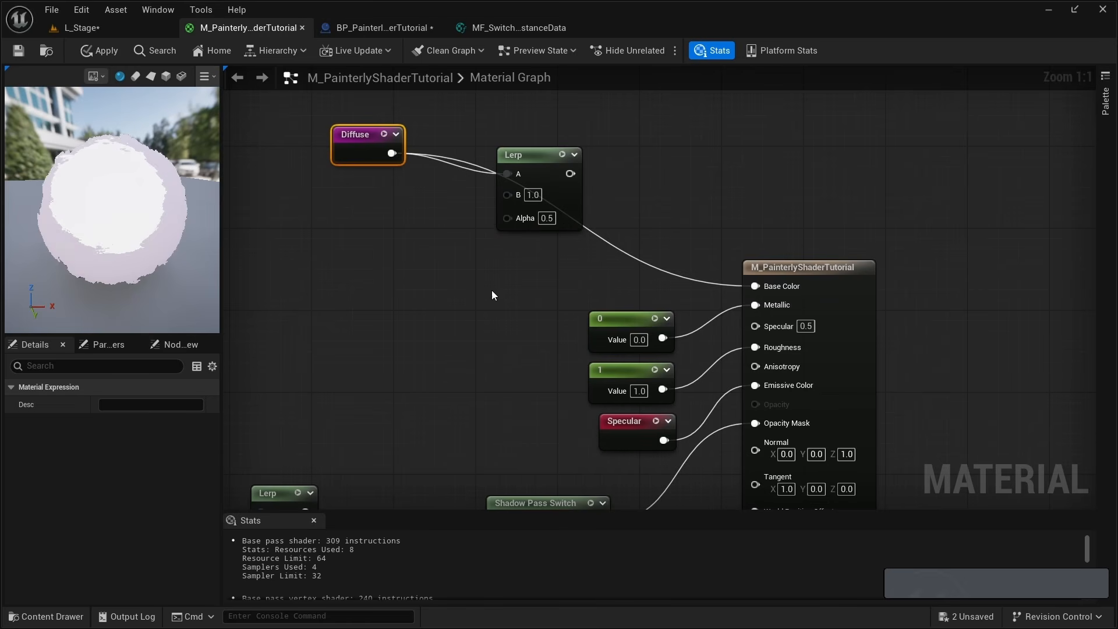
Add a PerInstanceCustomData node below Diffuse and feed its output into a new MF_SwitchByInstanceData node.
right_drag(426, 277, 382, 307)
right_click(382, 306)
text(per)
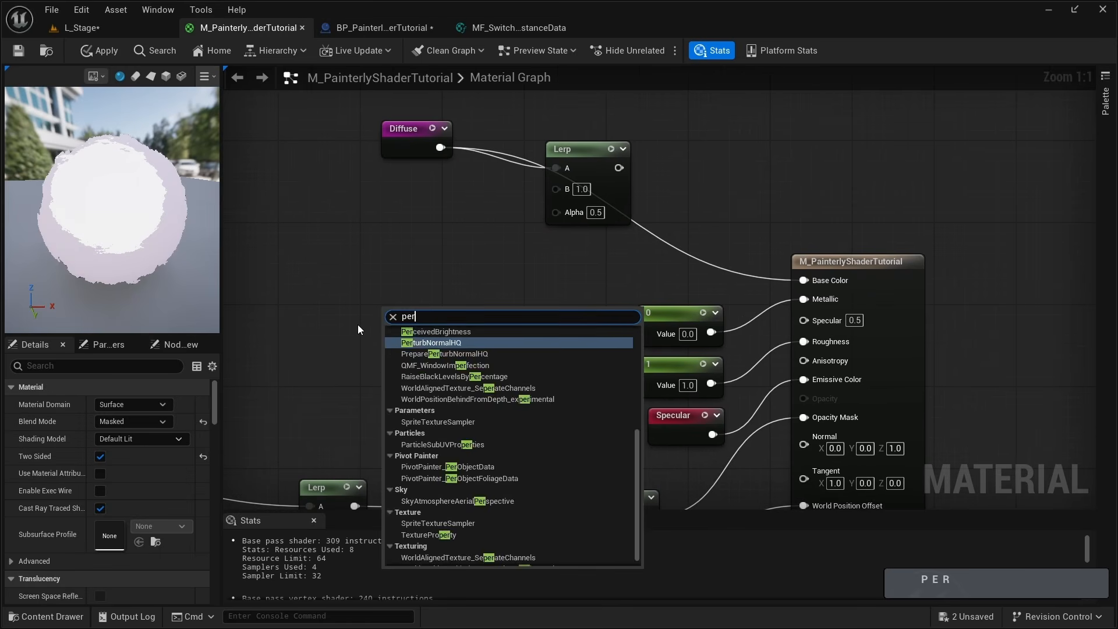
text(instan)
key(Down)
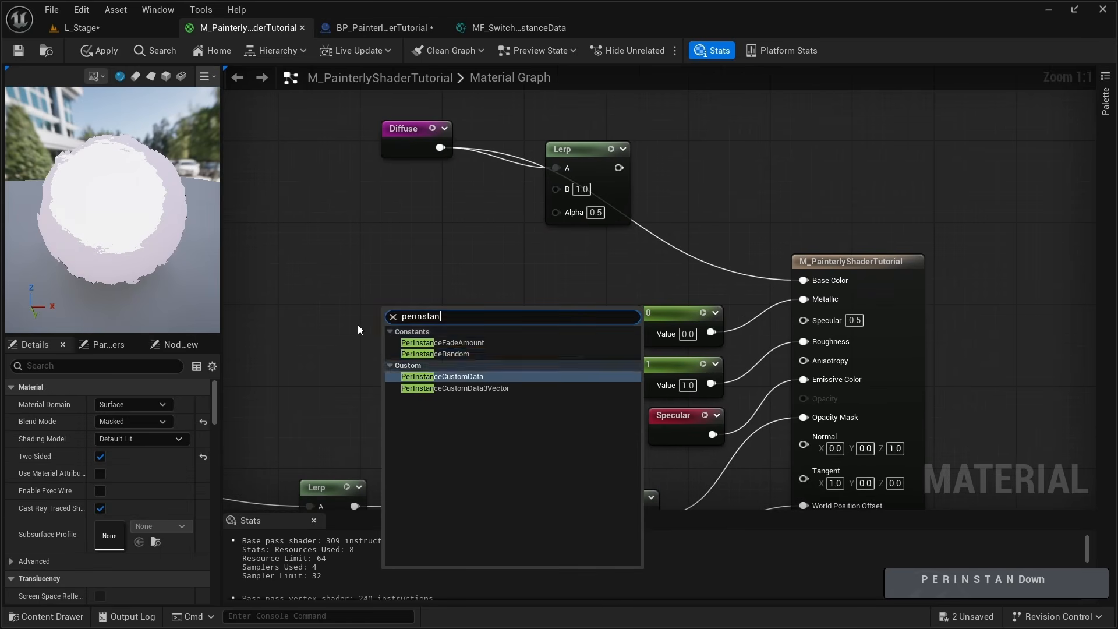
key(Return)
drag(442, 313, 341, 312)
drag(415, 340, 293, 253)
text(switchby)
key(Return)
drag(301, 365, 302, 375)
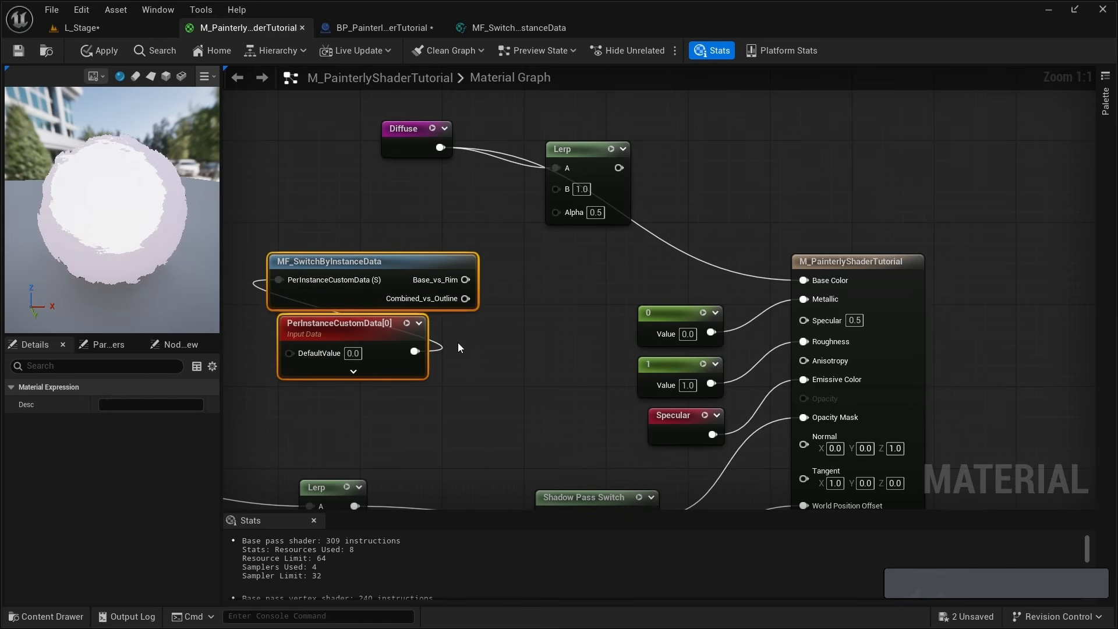
Connect Combined_vs_Outline to the new Lerp's Alpha and move the Diffuse node higher to free space below it.
click(457, 347)
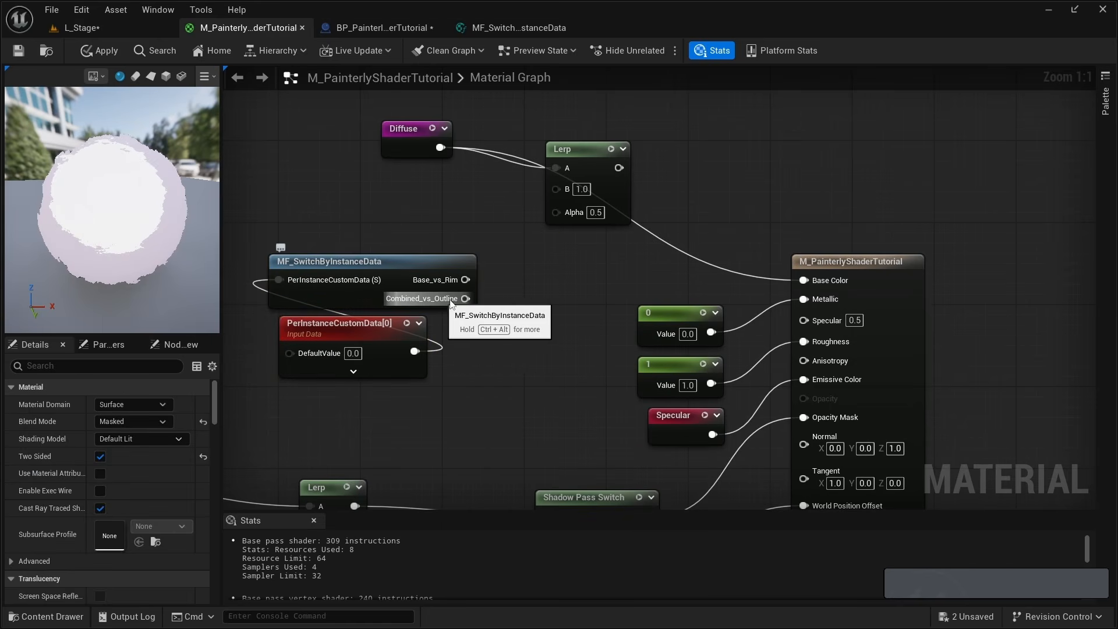
drag(419, 301, 515, 269)
drag(559, 211, 559, 212)
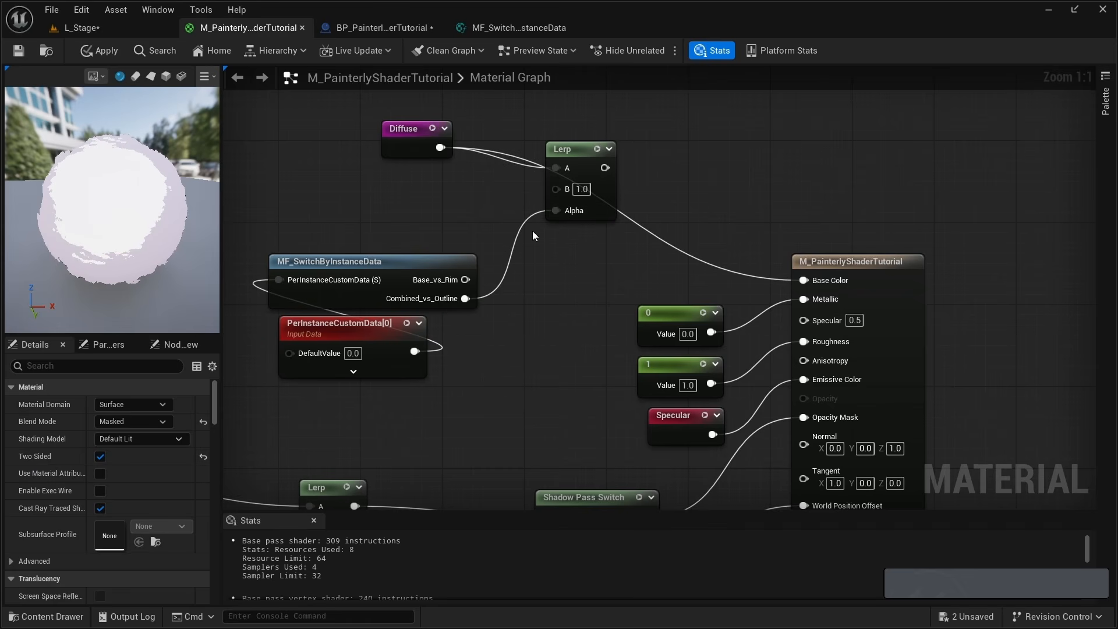
right_drag(501, 244, 590, 303)
drag(498, 188, 499, 147)
Add a black Constant3Vector below Diffuse and convert it to a parameter named OutlinesColor.
click(417, 233)
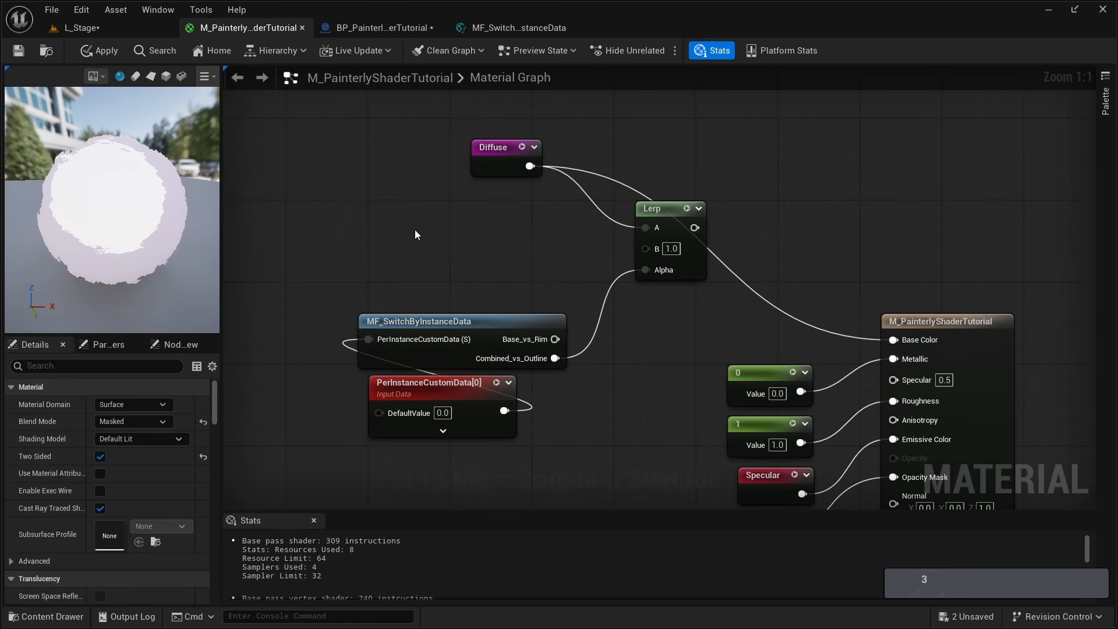
click(418, 229)
drag(418, 227, 378, 187)
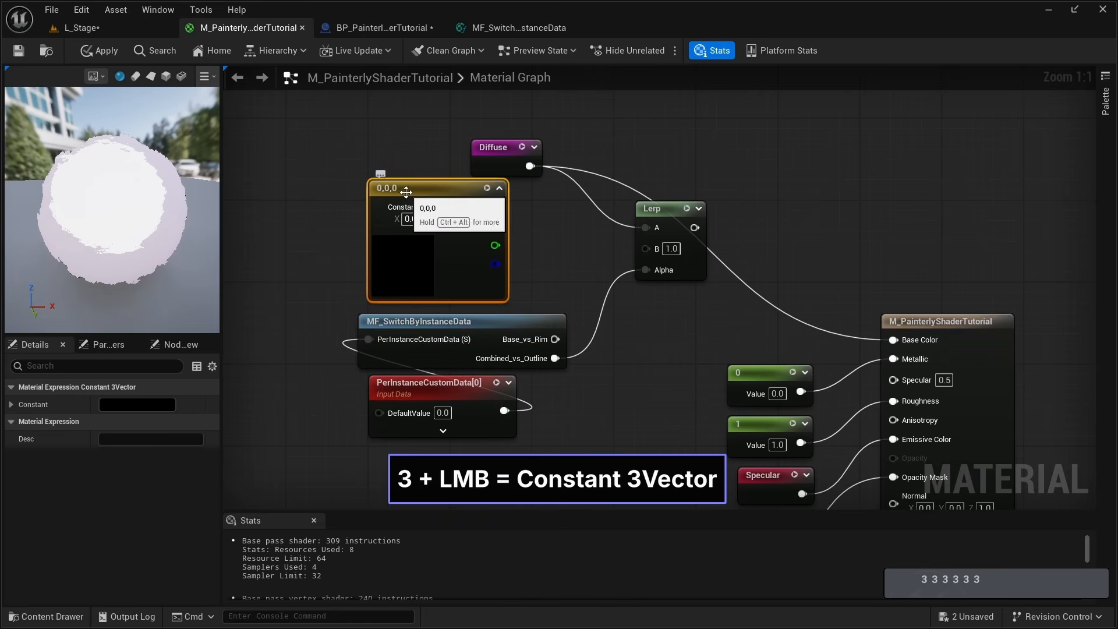
right_click(405, 192)
click(452, 240)
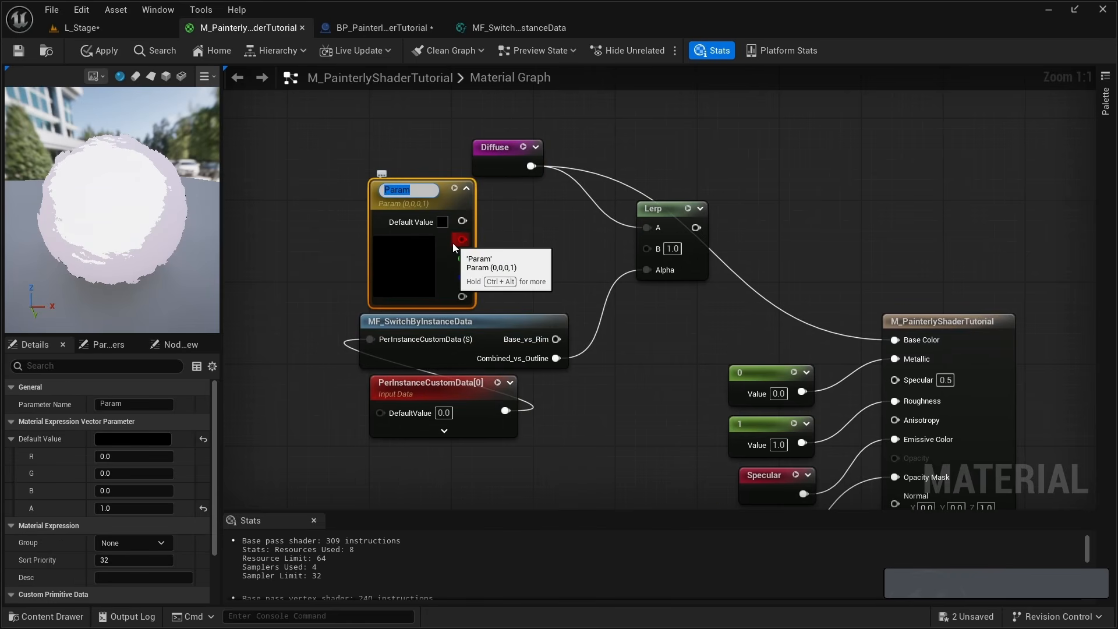
text(OutlinesColor)
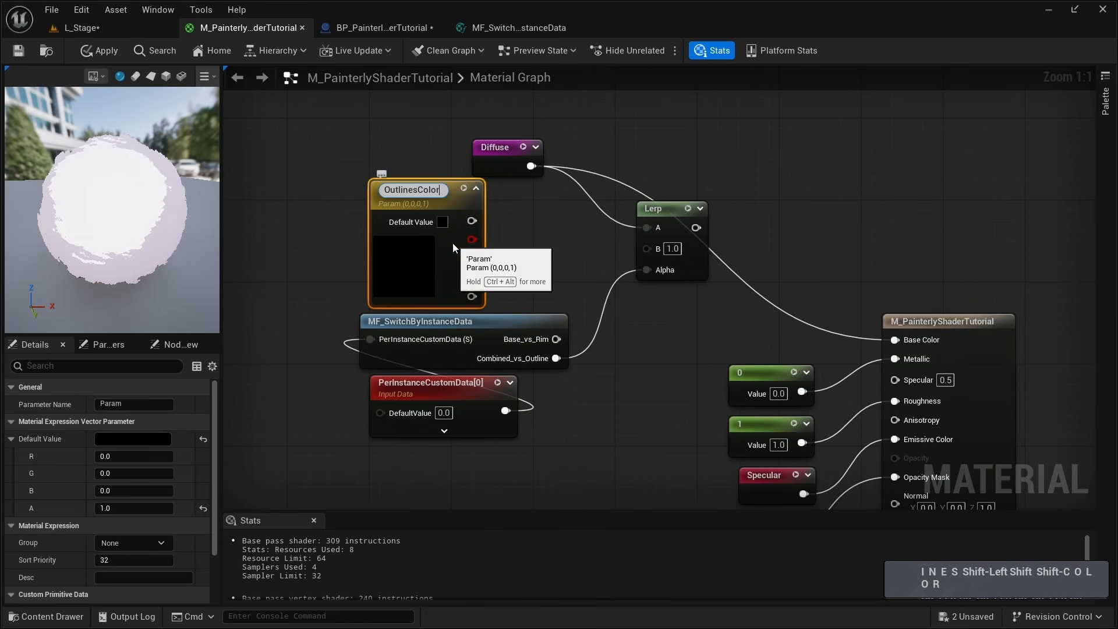
key(Return)
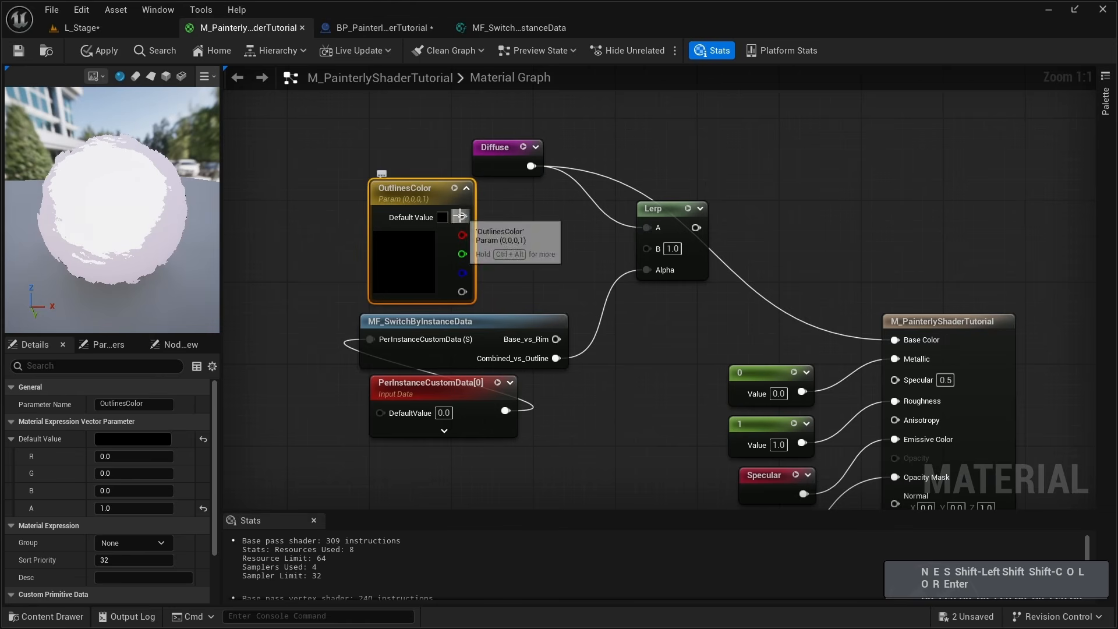
Connect OutlinesColor to the Lerp's B input and the Lerp's output to Base Color.
drag(463, 216, 652, 249)
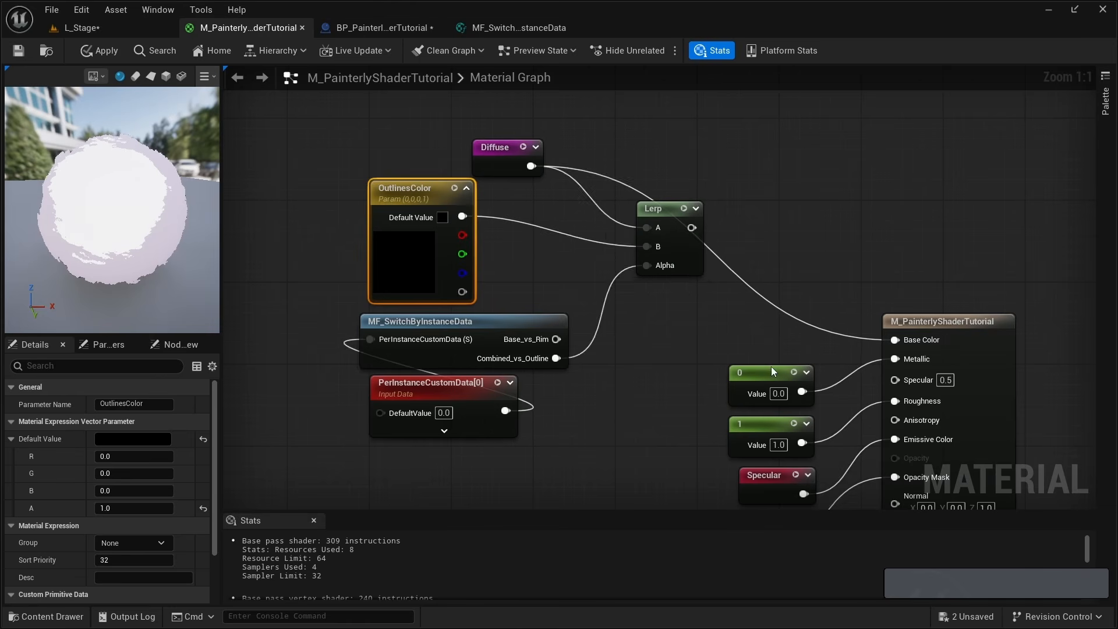
right_drag(771, 366, 641, 372)
drag(559, 234, 766, 347)
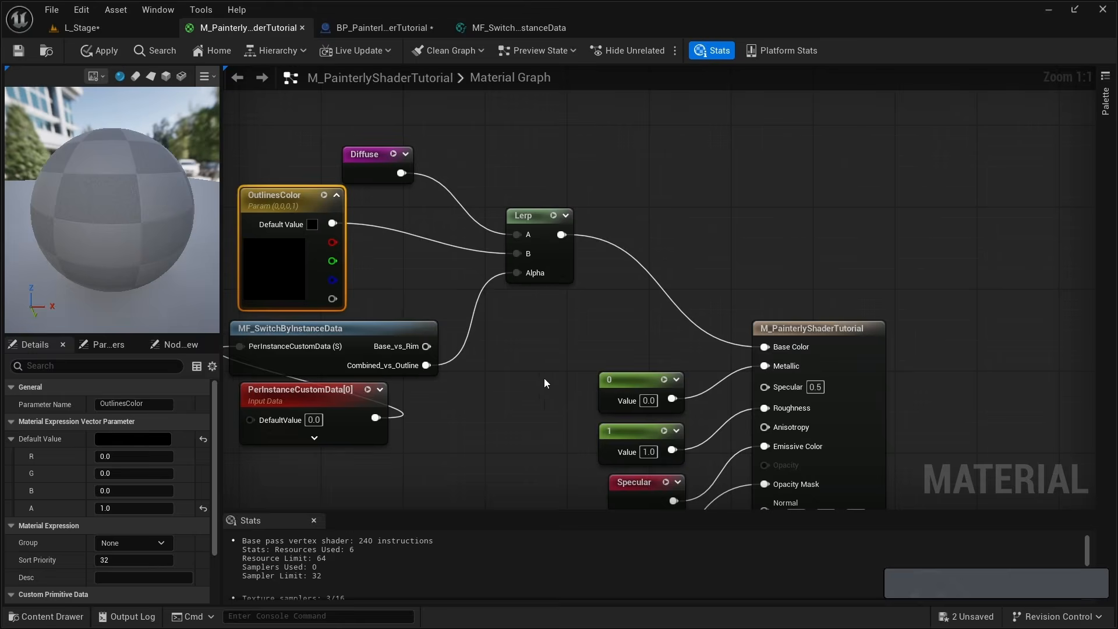
Save the material and check the outline colour on the sphere in the BP_PainterlyShaderTutorial viewport.
click(22, 51)
click(382, 28)
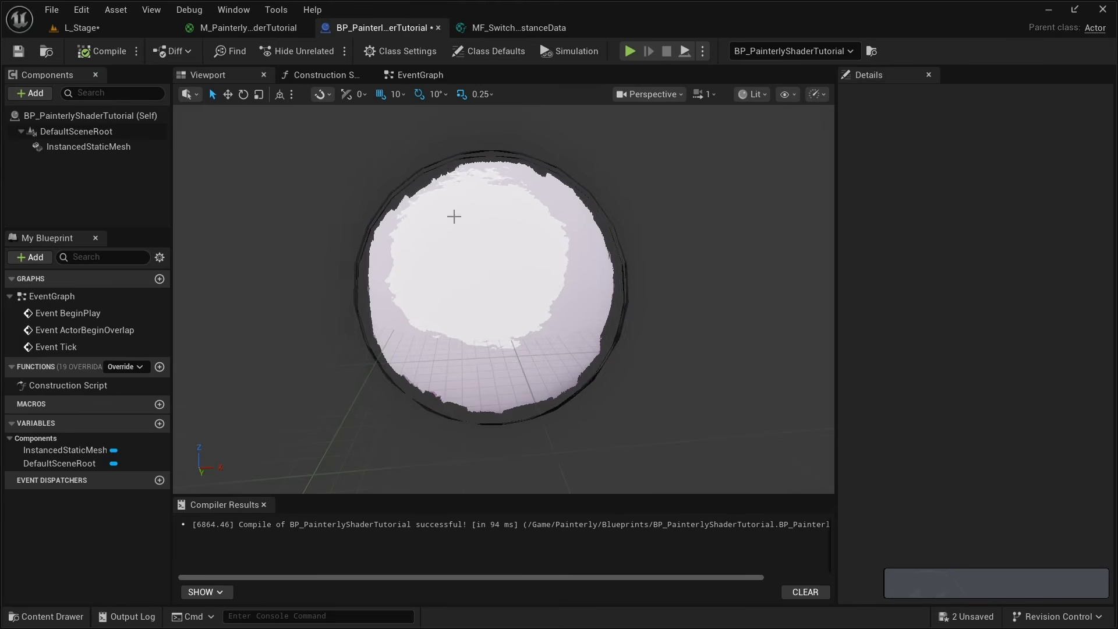
key(a)
mouse_move(455, 215)
right_down()
mouse_move(483, 215)
mouse_move(437, 215)
mouse_move(454, 215)
right_up()
key(d)
key(a)
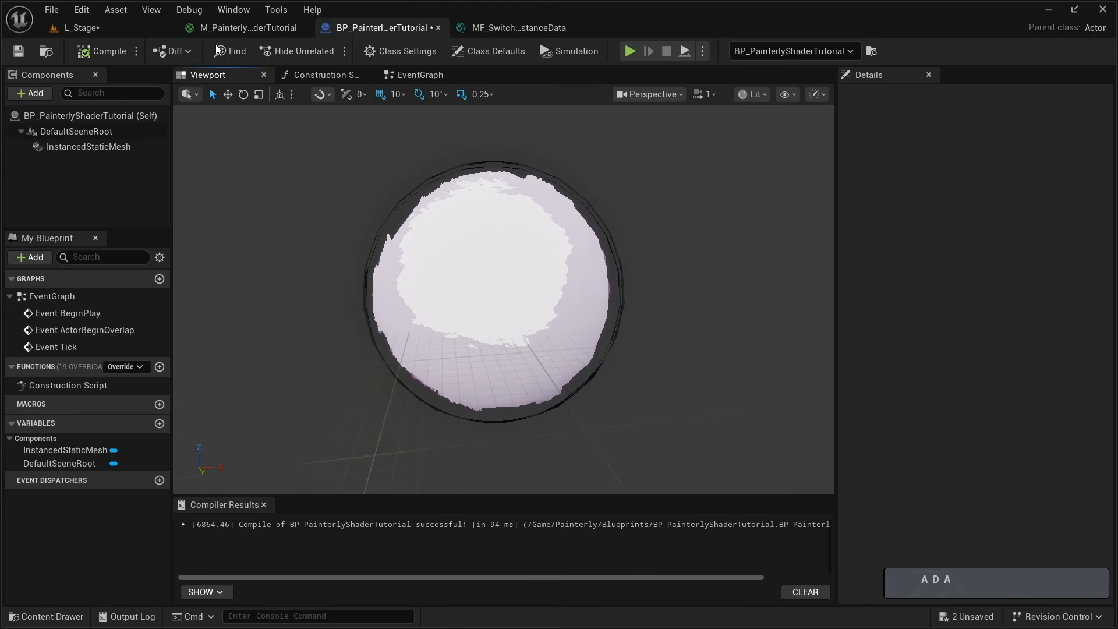
In M_PainterlyShaderTutorial, move the two comment groups below Inner Rim Erosion down to open space for another group.
click(236, 29)
scroll(542, 375, down, 2)
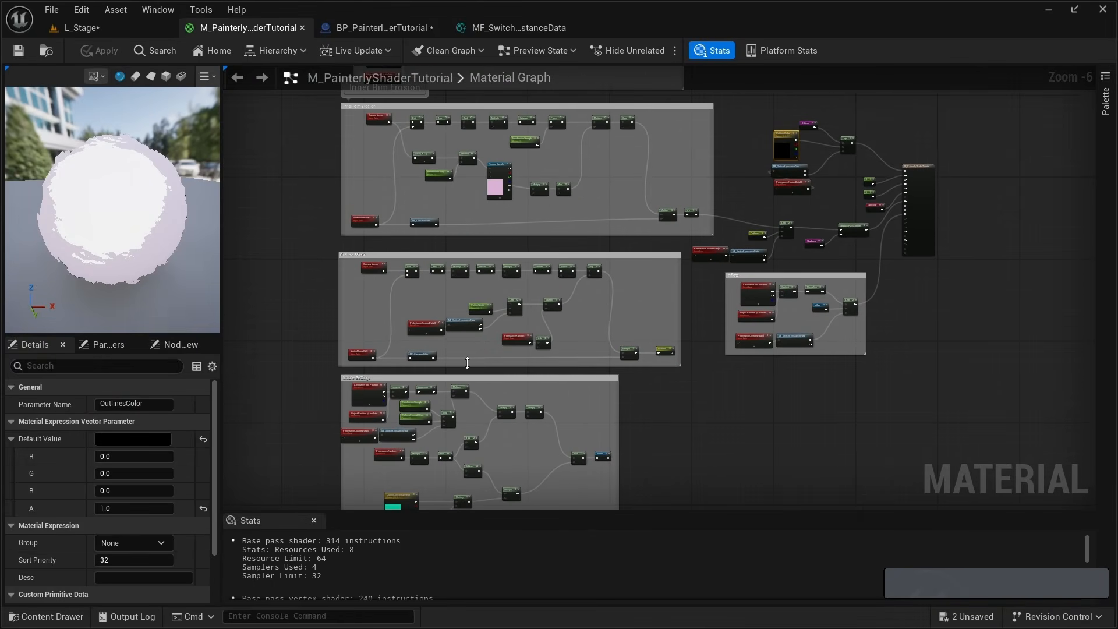
right_drag(490, 411, 501, 318)
scroll(502, 318, down, 1)
drag(377, 187, 613, 394)
drag(650, 431, 682, 463)
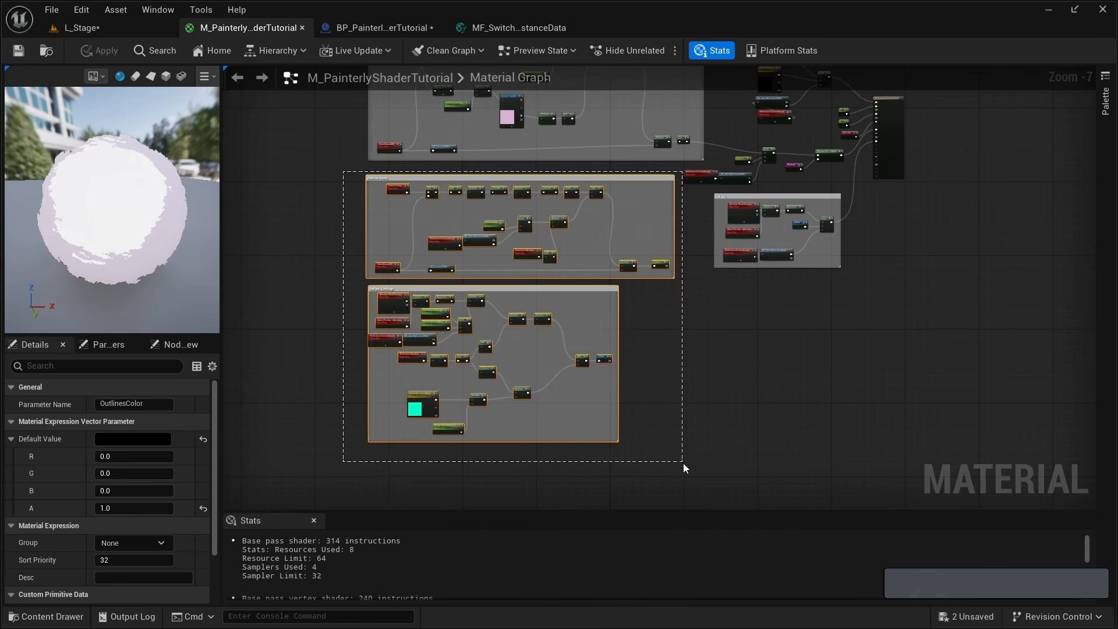
drag(683, 462, 690, 467)
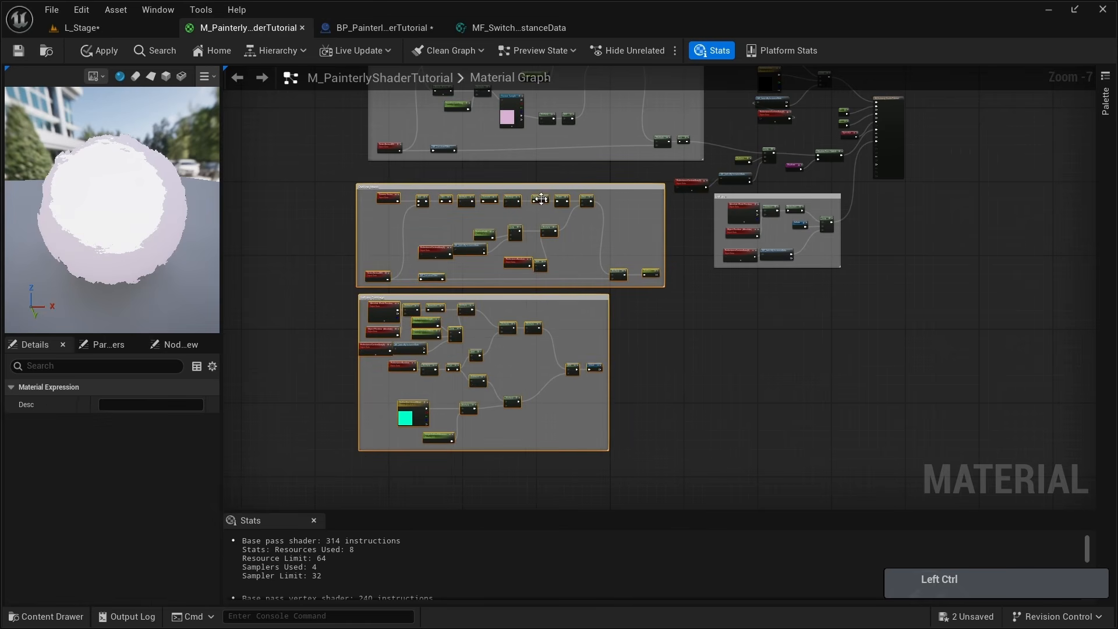
drag(540, 199, 514, 365)
Copy Inner Rim Erosion's Camera Vector, VertexNormalWS, MF_CurvatureFilter, Mask, its following Multiply, Texture Sample, and the whole Dot-to-Step chain, without parameters.
scroll(436, 332, up, 2)
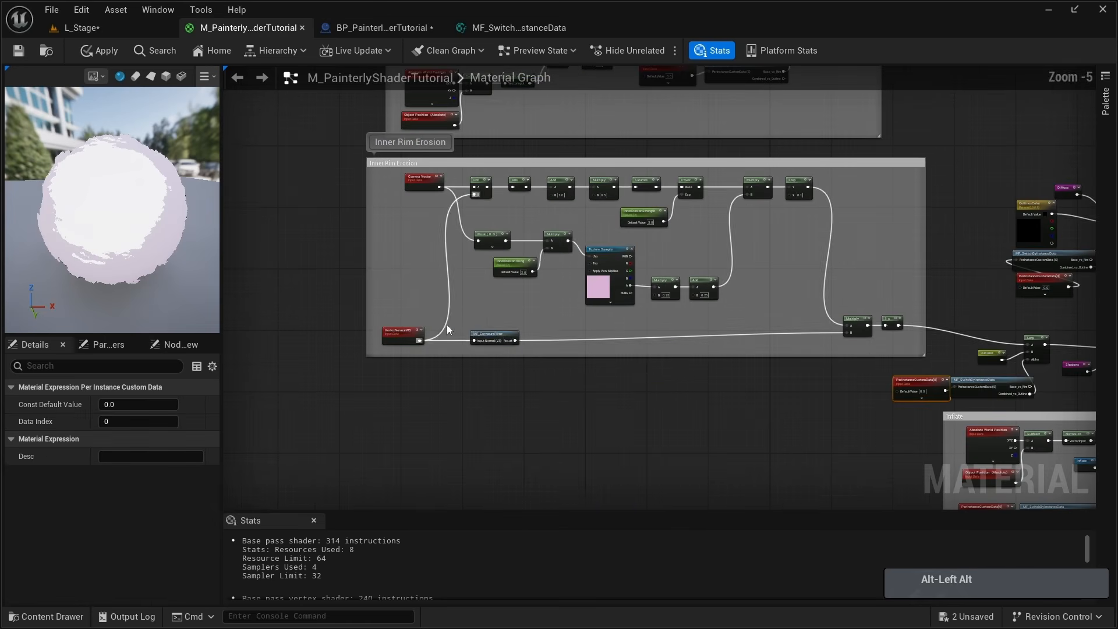
right_drag(440, 337, 387, 337)
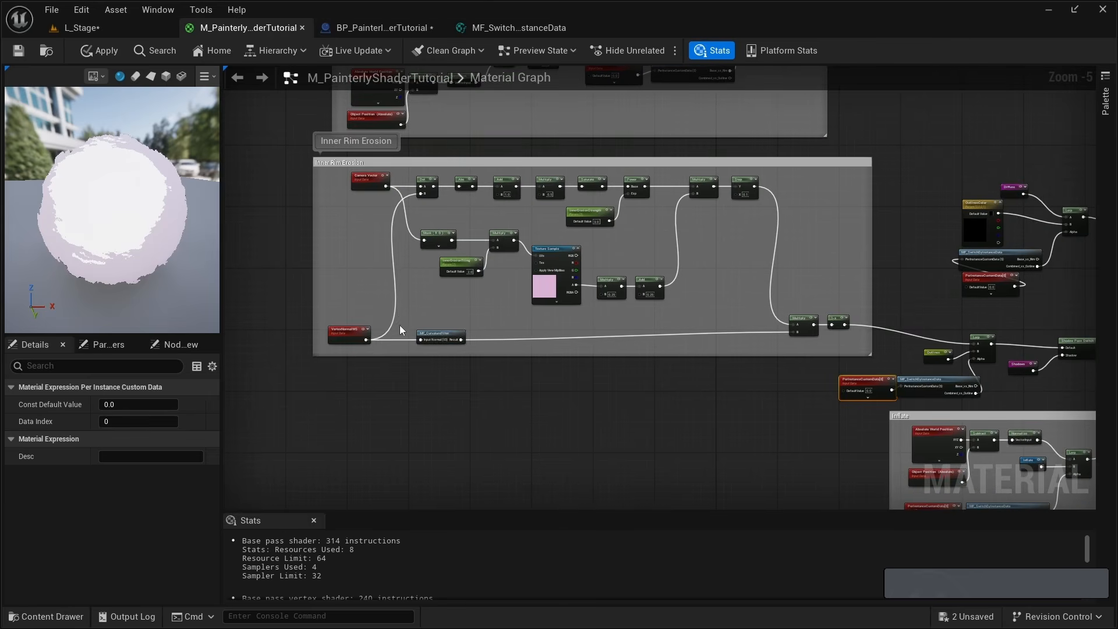
scroll(400, 317, up, 1)
right_drag(347, 181, 333, 247)
scroll(325, 276, up, 1)
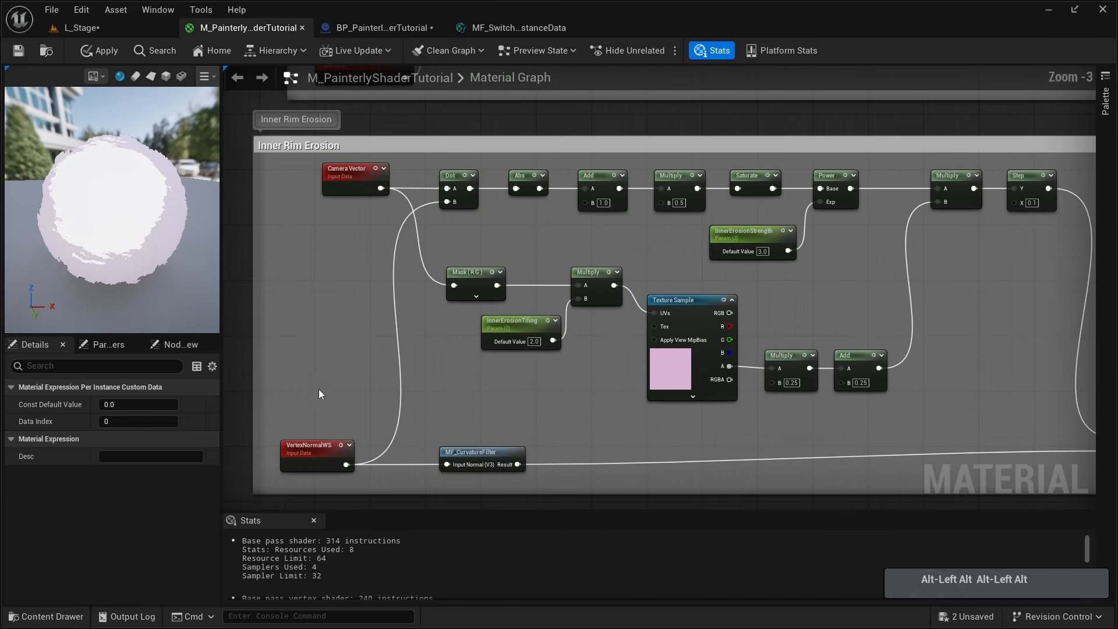
click(319, 390)
shift+click(308, 455)
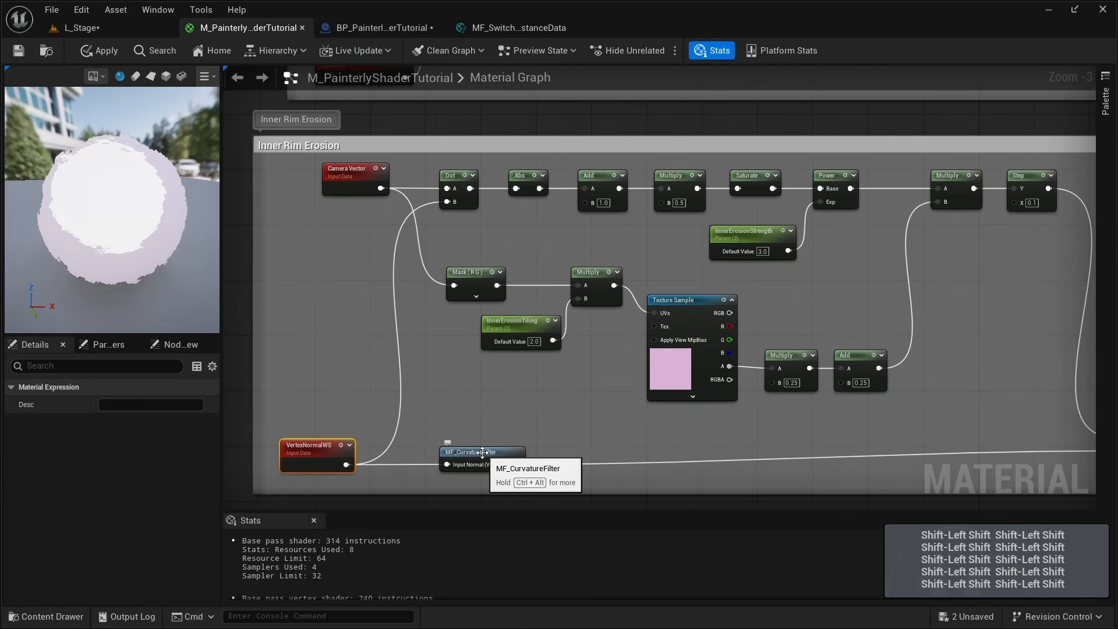
shift+click(483, 452)
ctrl+click(347, 170)
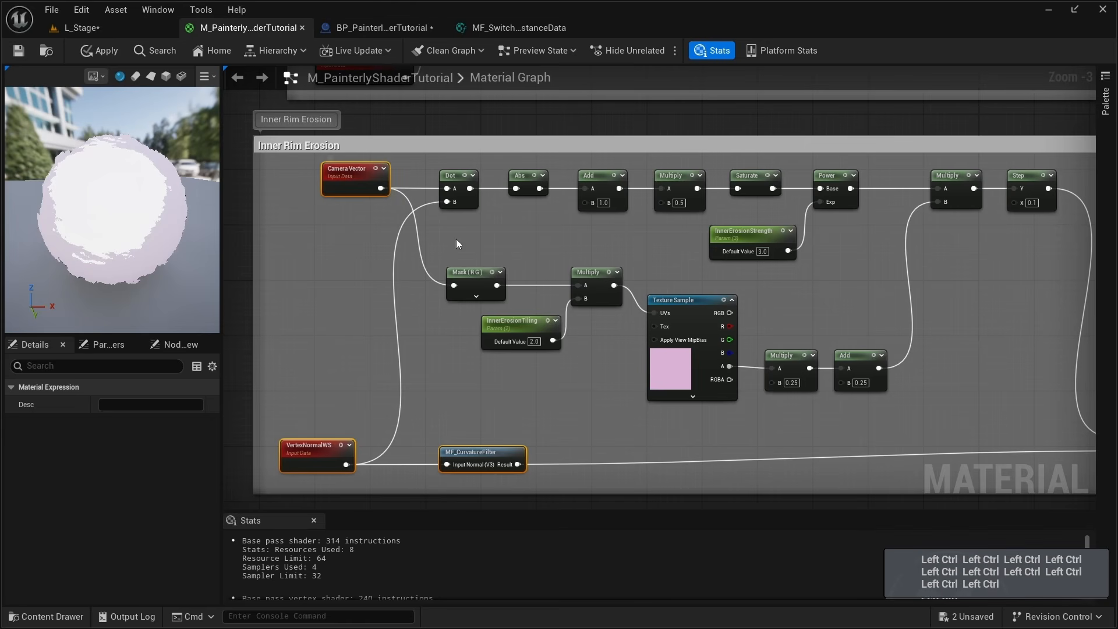
ctrl+click(466, 273)
ctrl+click(585, 276)
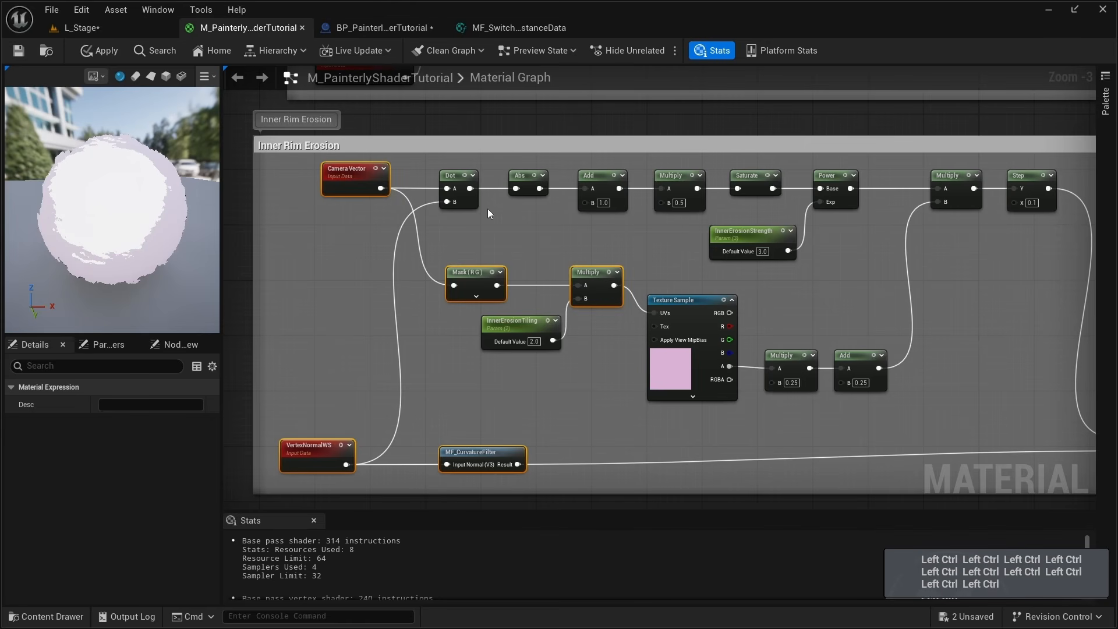
ctrl+click(693, 301)
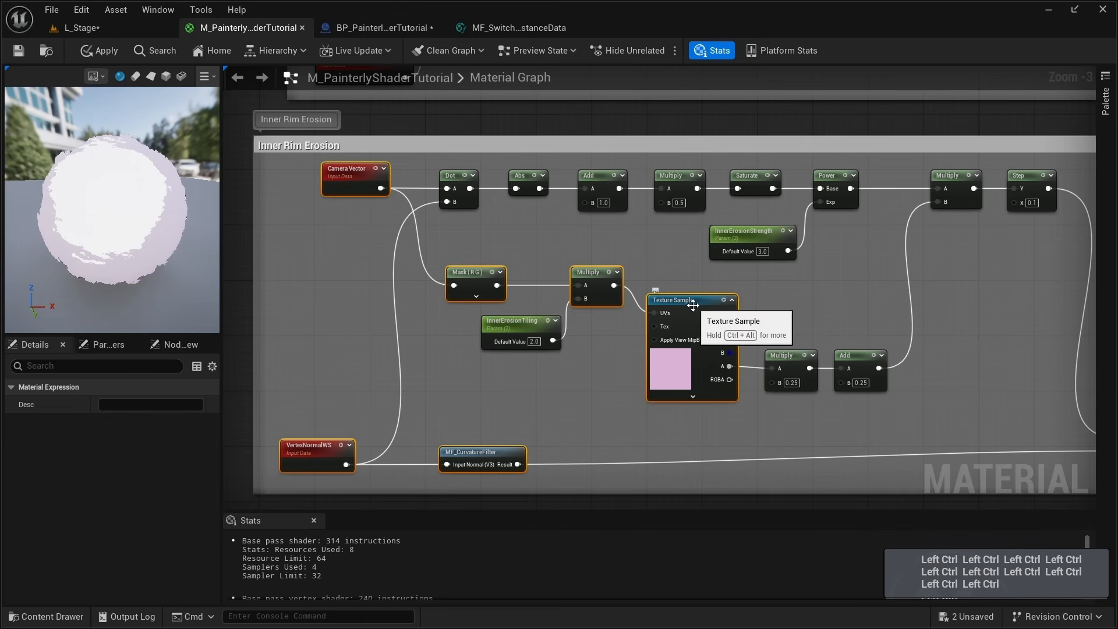
ctrl+click(455, 176)
ctrl+click(524, 177)
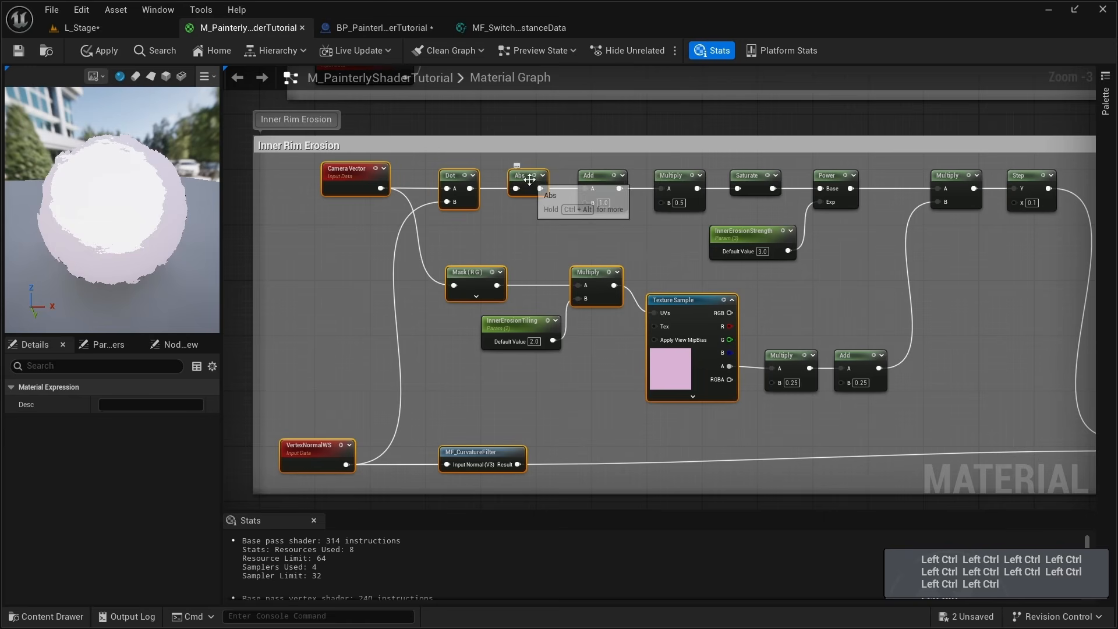
ctrl+click(589, 176)
ctrl+click(673, 180)
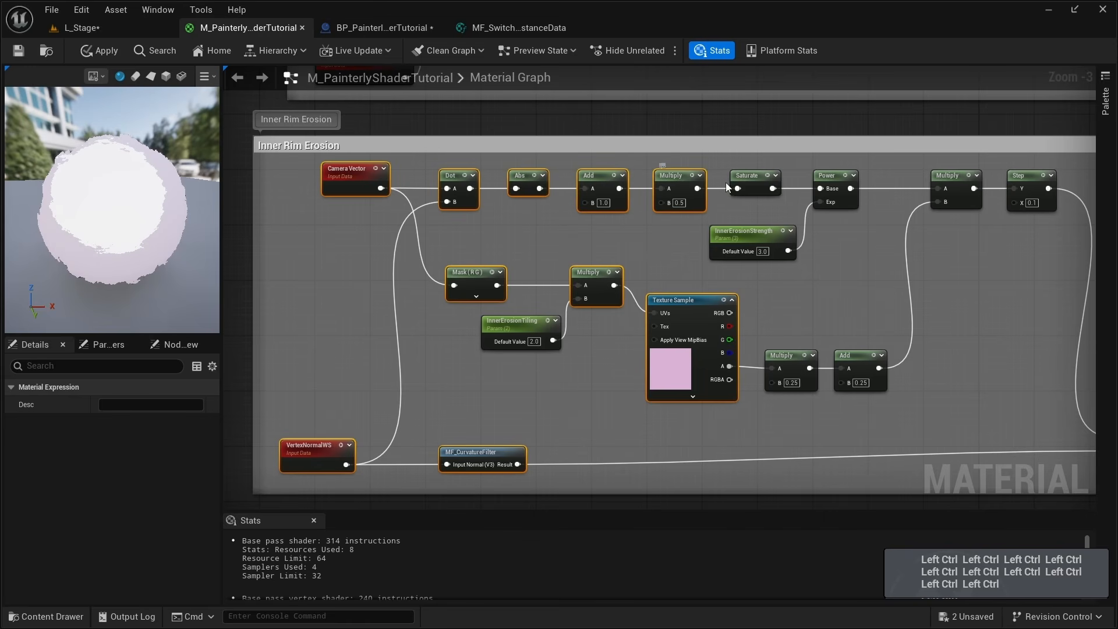
ctrl+click(833, 185)
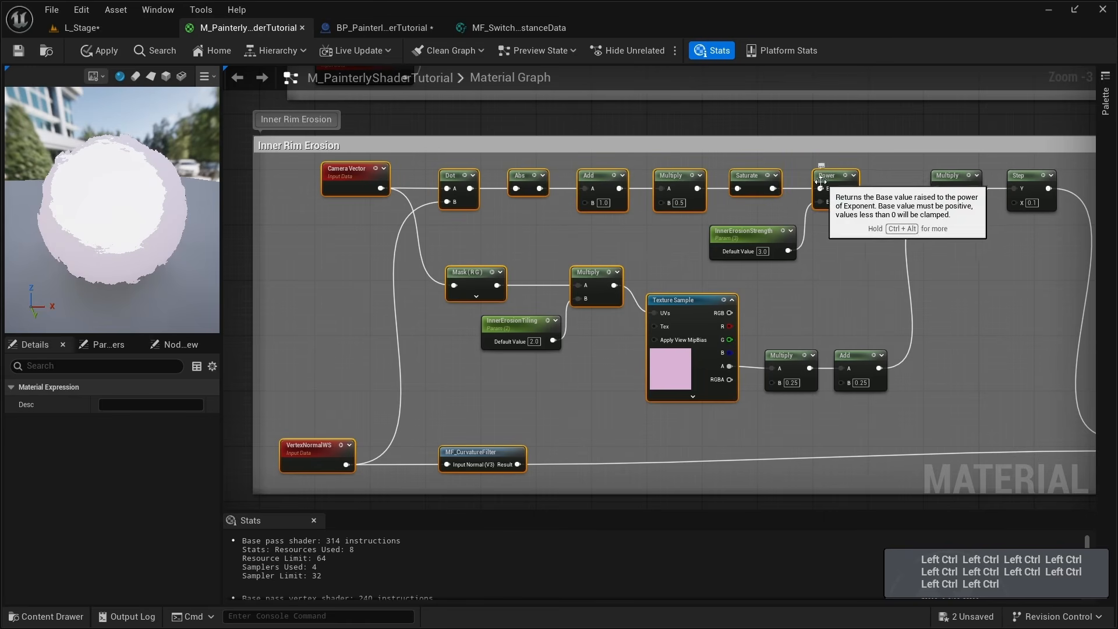
ctrl+click(947, 180)
ctrl+click(1031, 179)
key(ctrl+c)
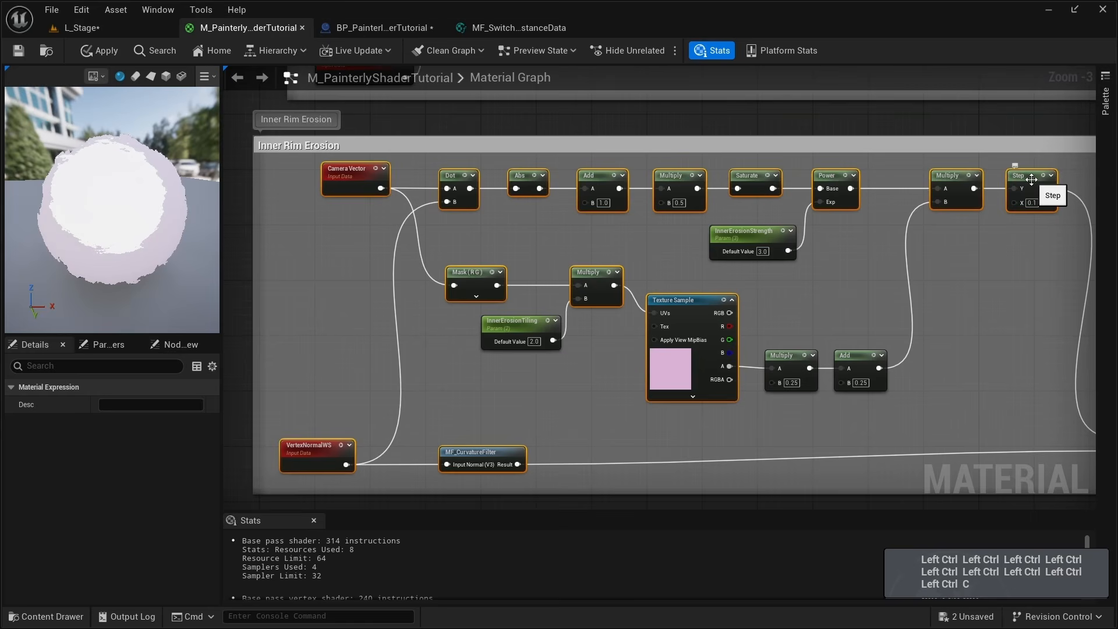
right_drag(627, 324, 598, 297)
key(ctrl+c)
Paste the copied nodes into the open space between the Inner Rim Erosion and Outline Mask comment groups.
right_drag(585, 344, 569, 278)
scroll(439, 261, down, 1)
click(434, 258)
key(ctrl+v)
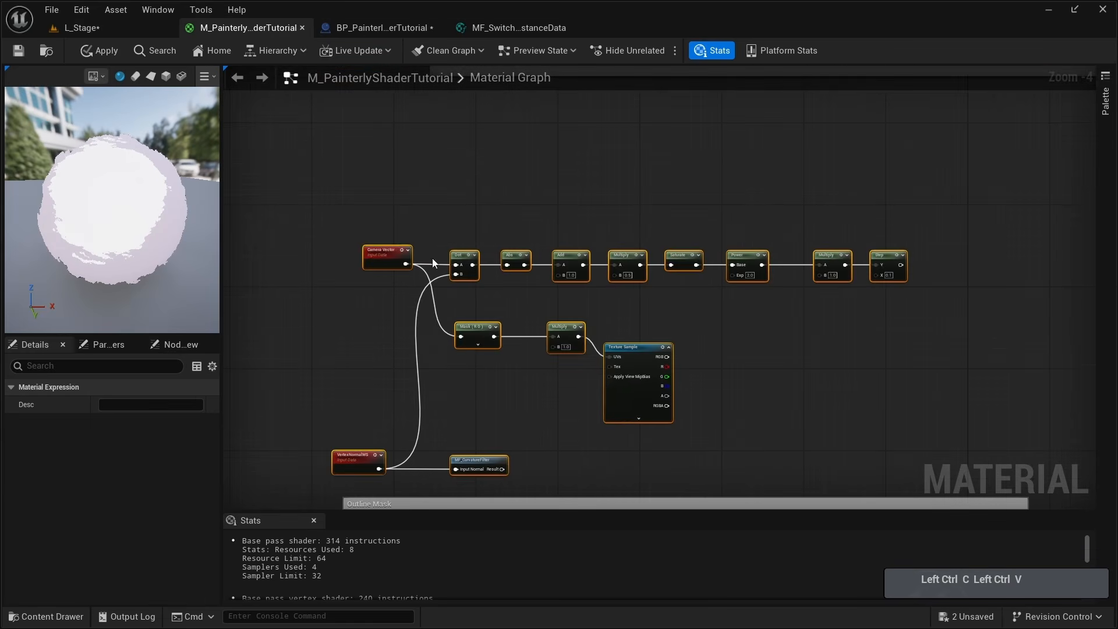
drag(381, 249, 444, 161)
right_drag(446, 168, 462, 245)
In the pasted chain, set the Add node's B to 0.1 and the following Multiply's B to 1.5.
click(517, 336)
scroll(517, 337, up, 1)
right_drag(640, 357, 474, 361)
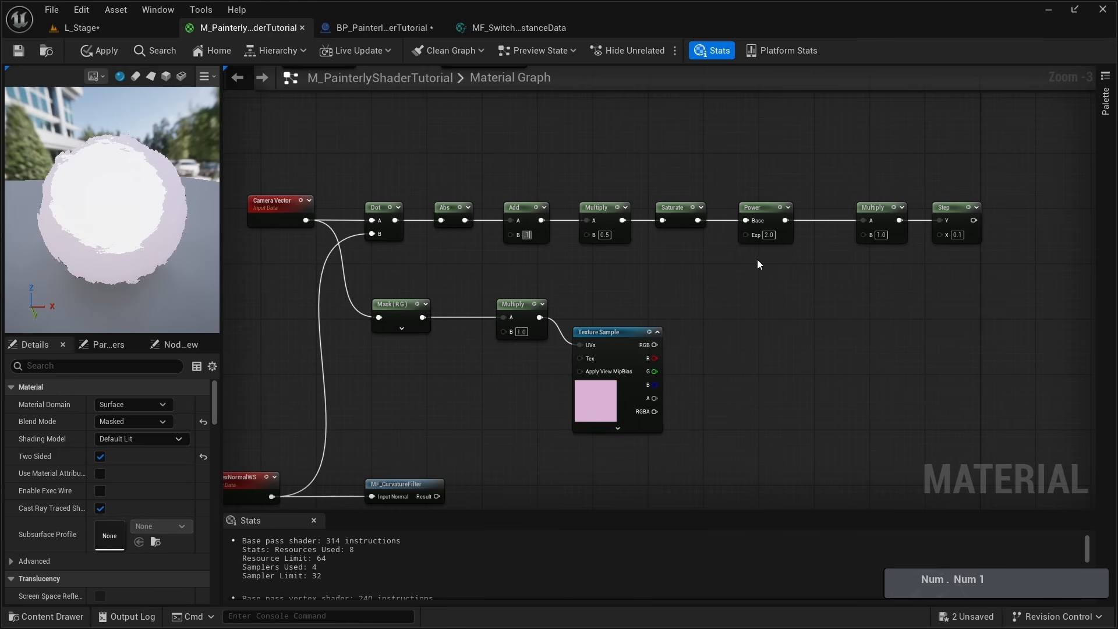
key(Return)
right_drag(610, 280, 504, 286)
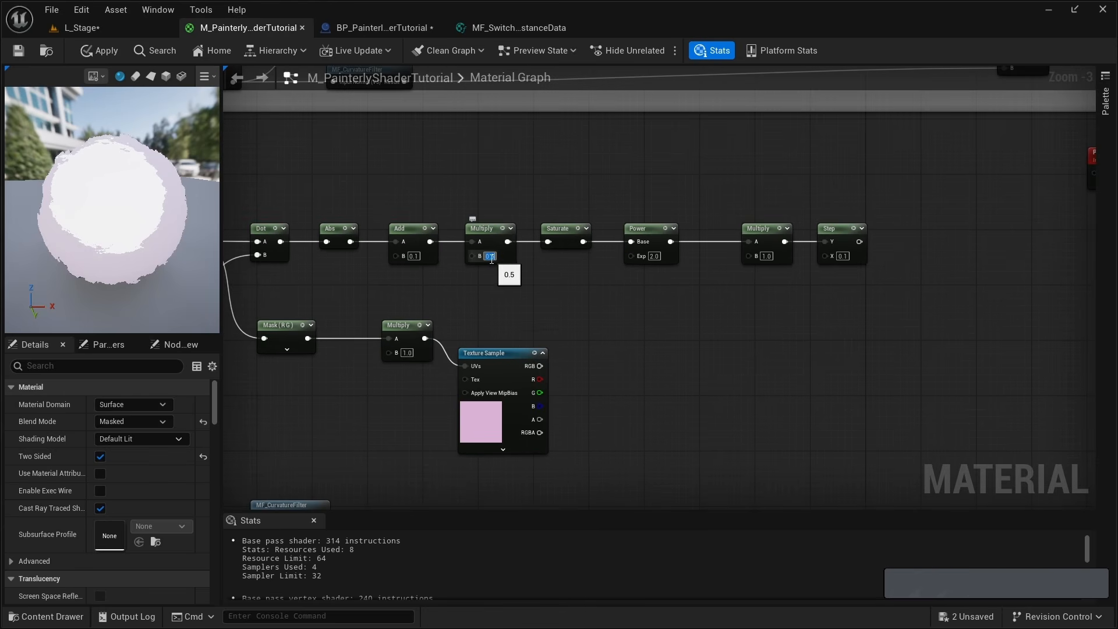
text(1.5)
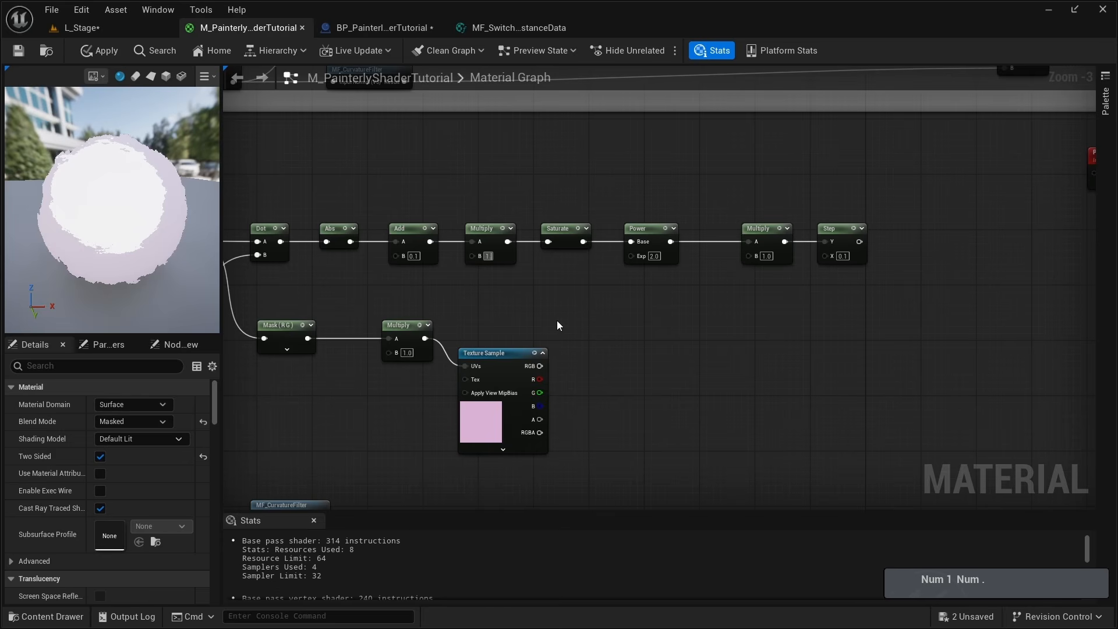
key(Return)
Set the pasted Power node's exponent to 1.0.
right_drag(552, 201, 488, 207)
click(590, 261)
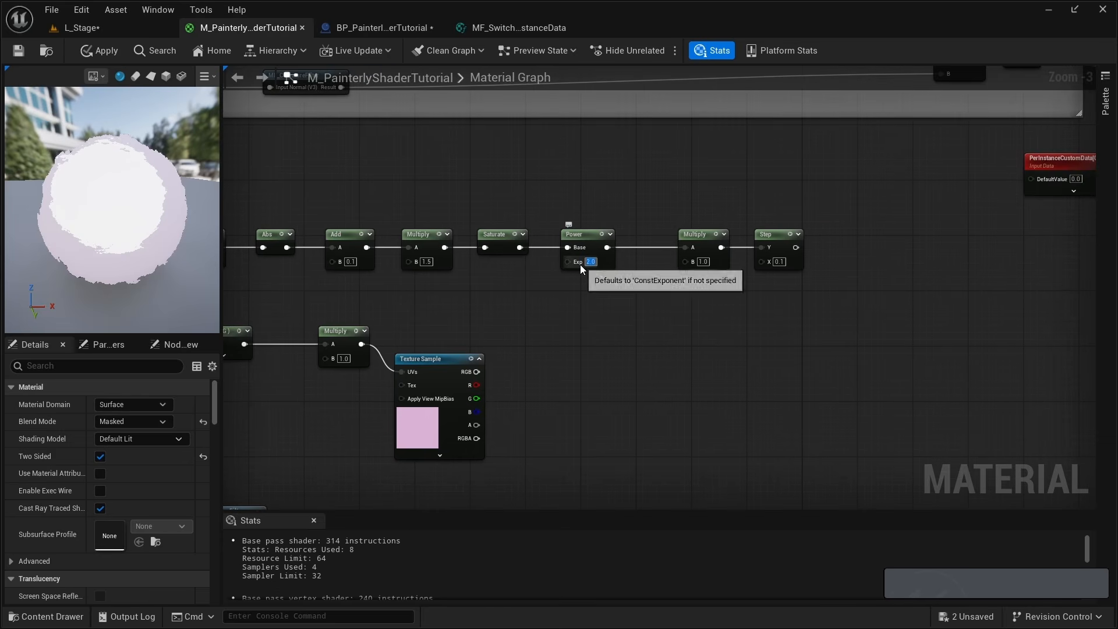
text(1)
key(Return)
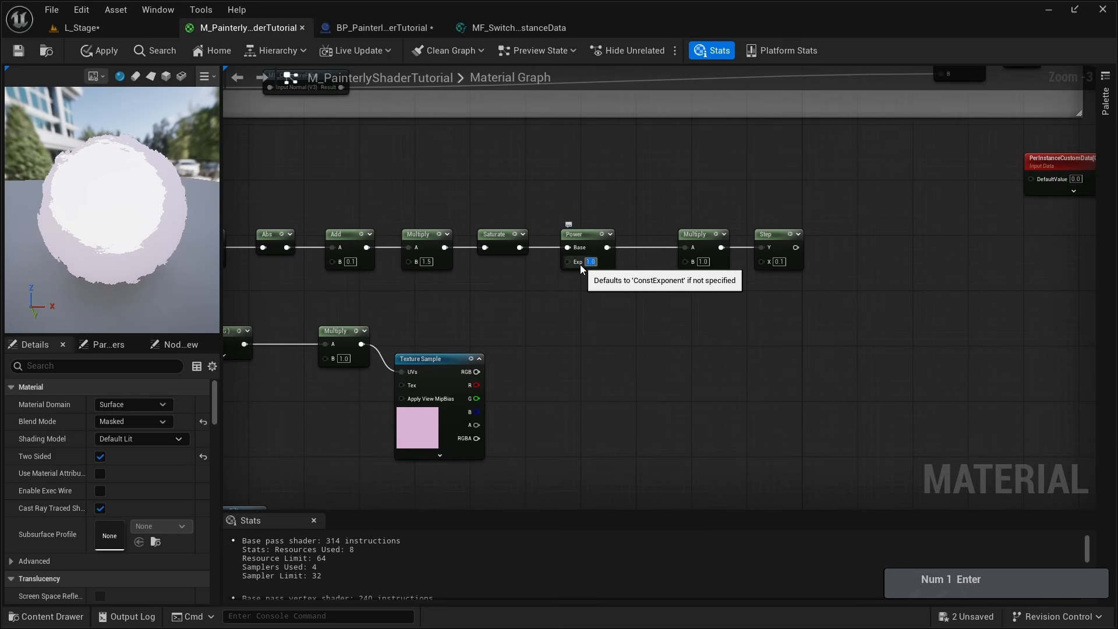
Lower the Multiply and Step nodes after Power, and connect the Texture Sample's alpha output to that Multiply's B input.
drag(664, 218, 761, 301)
drag(699, 238, 662, 332)
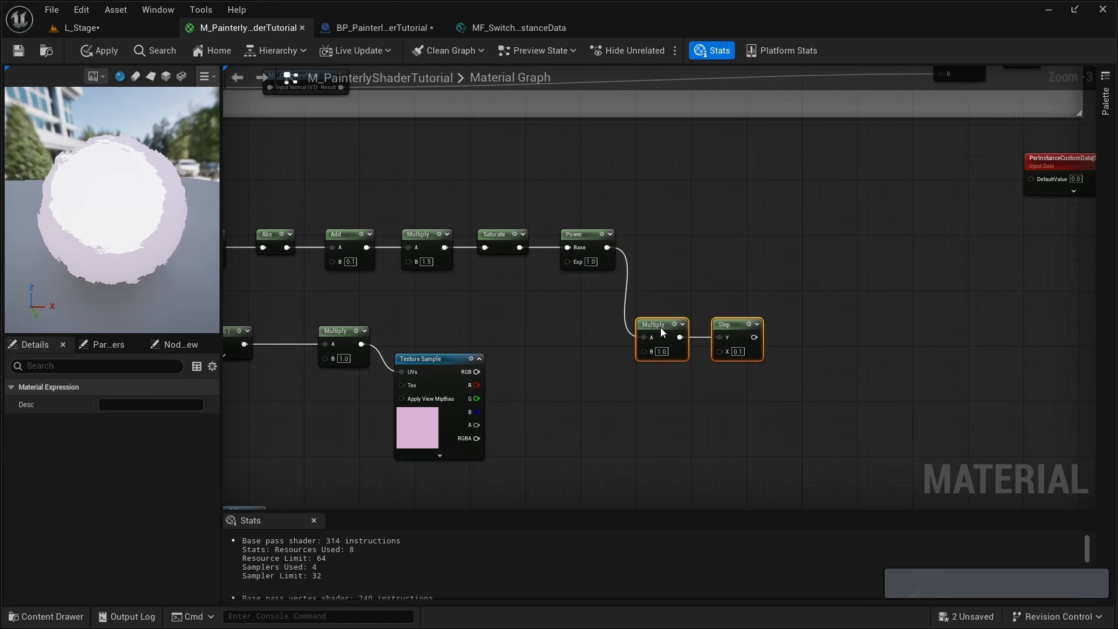
click(578, 360)
right_drag(543, 374, 561, 315)
drag(494, 365, 662, 292)
right_drag(564, 350, 597, 347)
Promote the B input of the Multiply feeding the Texture Sample to a parameter named OuterErosionTiling with default value 10.
right_drag(318, 356, 521, 350)
scroll(521, 349, up, 3)
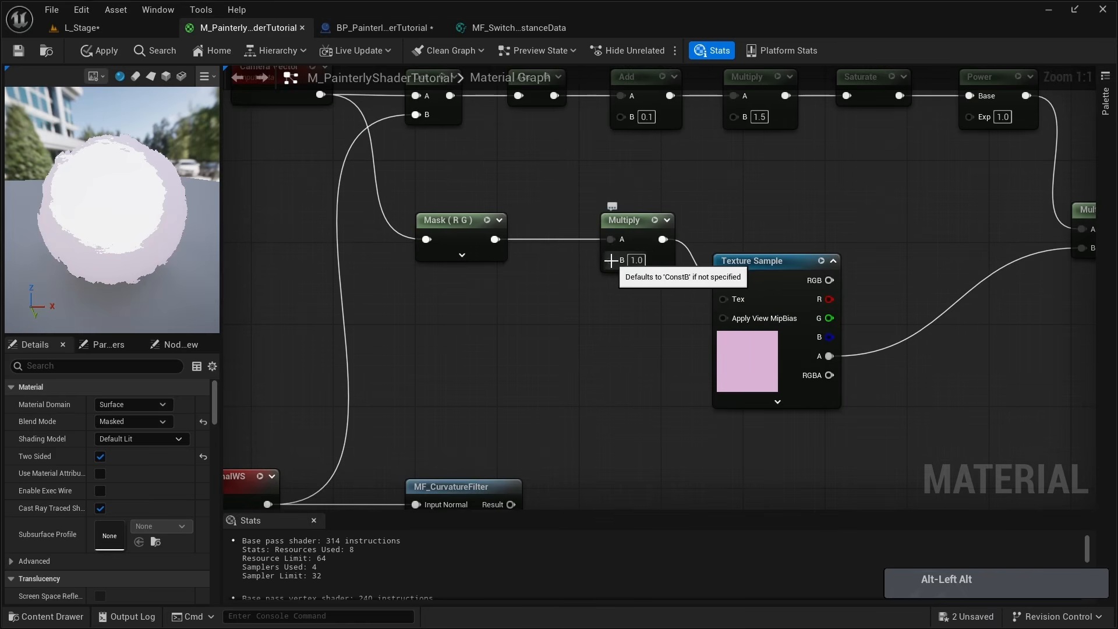
right_click(611, 260)
click(650, 376)
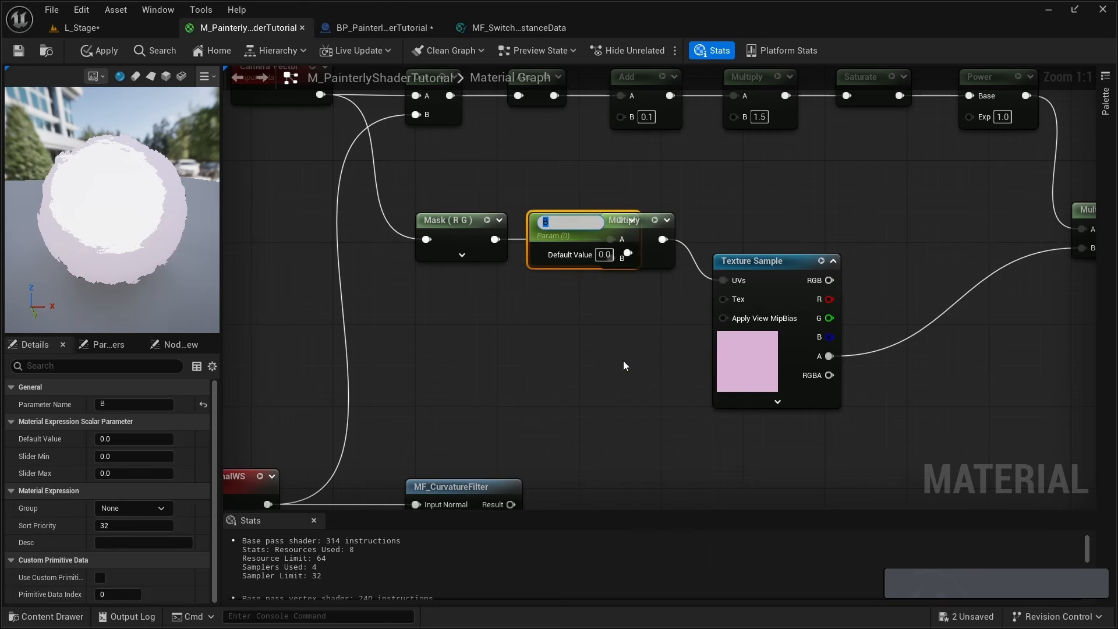
text(O)
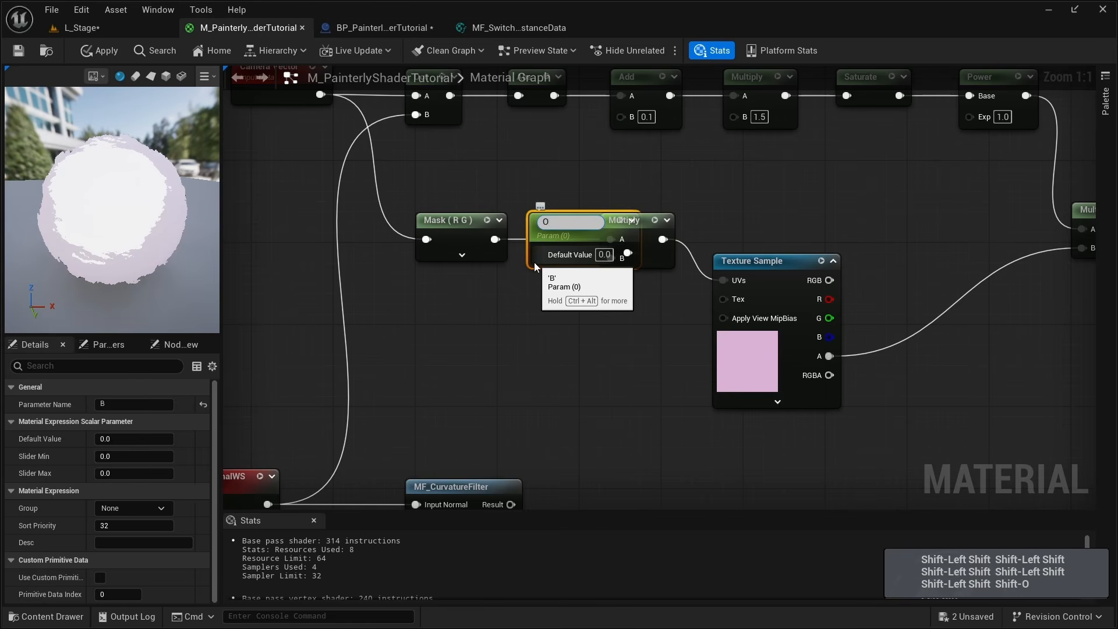
text(uterErosi)
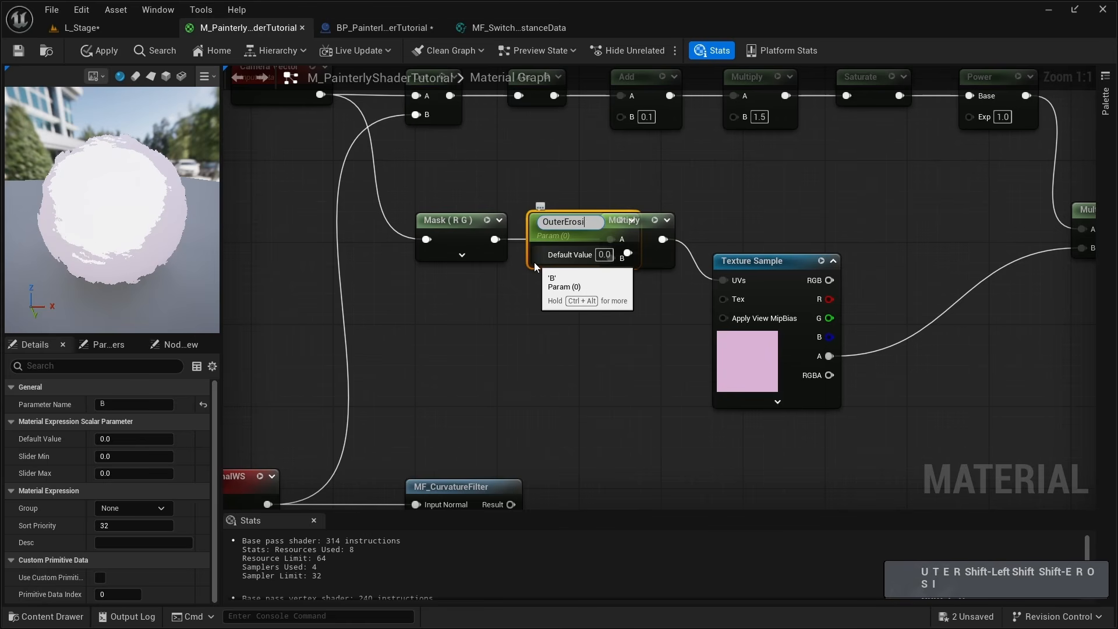
text(onTiling)
key(Return)
drag(533, 262, 445, 352)
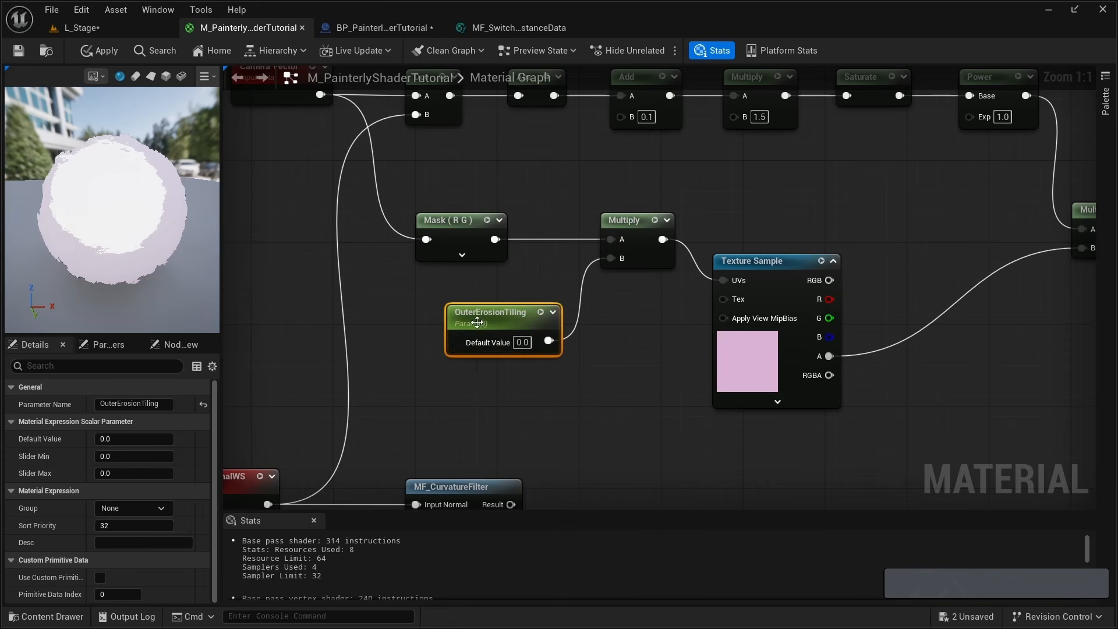
click(517, 343)
text(10)
key(Return)
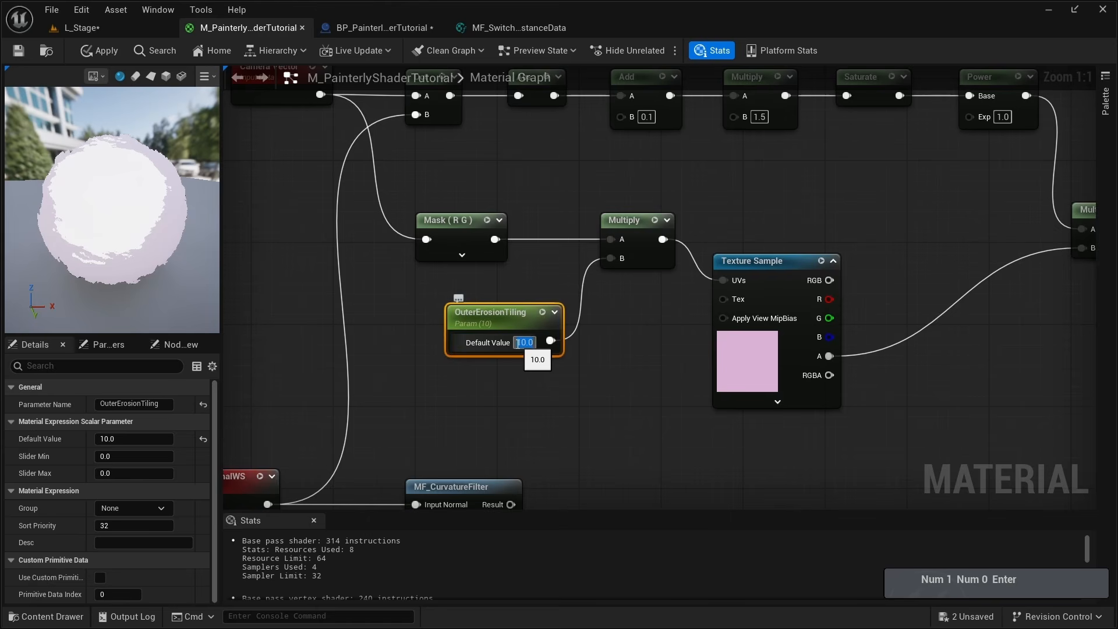
Set the pasted Step node's X value to 0.2.
right_drag(608, 374, 595, 358)
scroll(728, 282, down, 2)
click(728, 282)
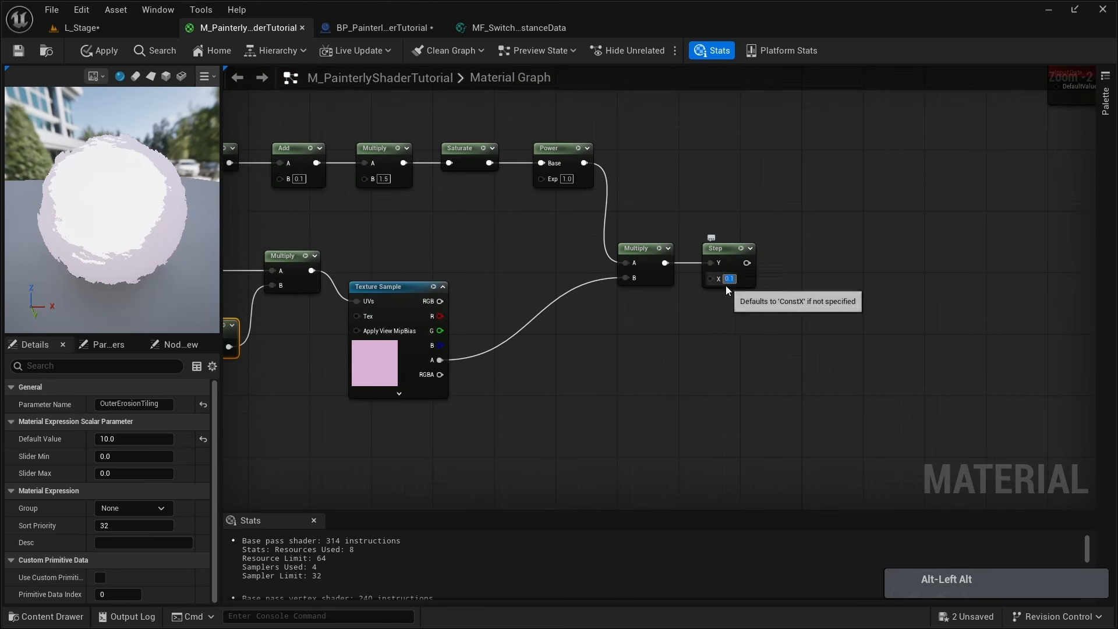
text(.2)
key(Return)
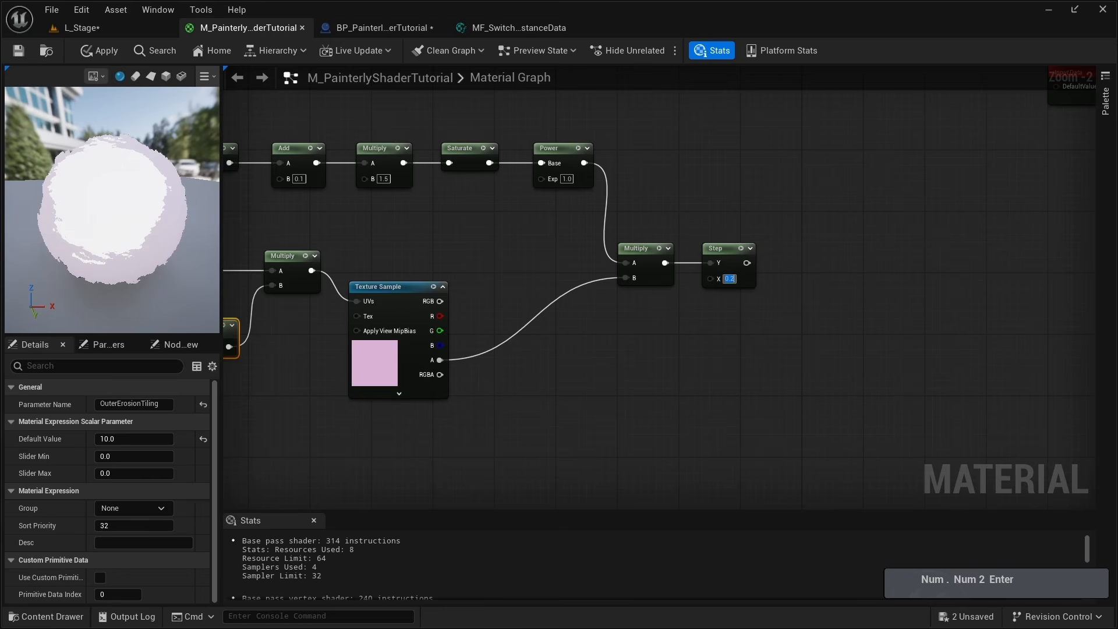
Add a Saturate node connected to the Step node's output.
right_drag(665, 322, 517, 336)
drag(596, 276, 634, 280)
text(sat)
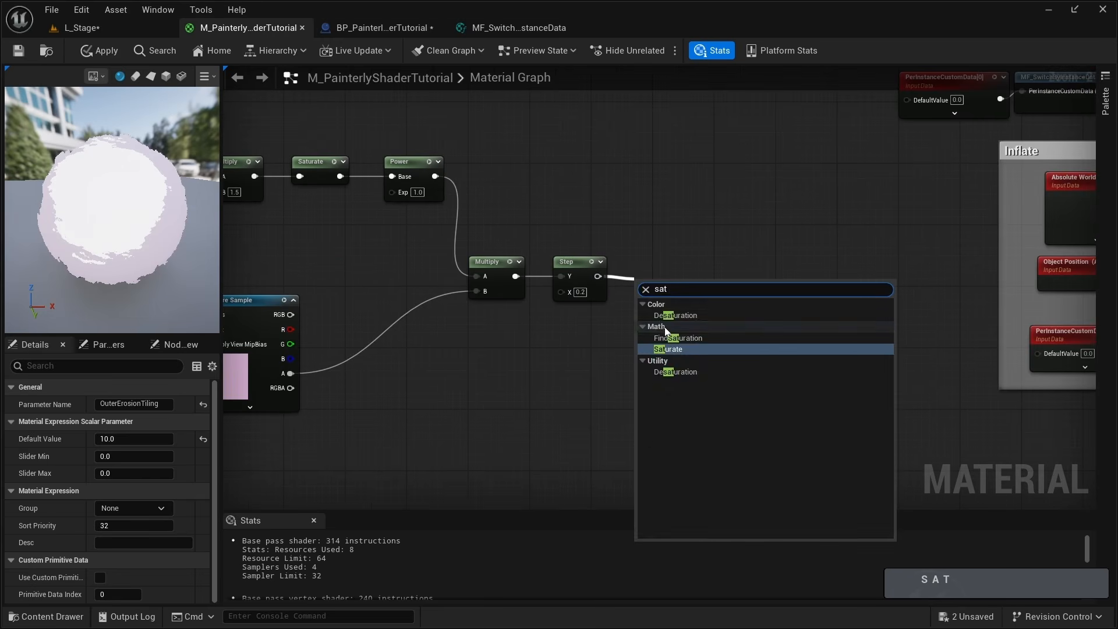
click(664, 346)
Preview the new Saturate node, orbit the preview sphere to examine the erosion mask, and stop the preview.
right_click(641, 264)
click(701, 312)
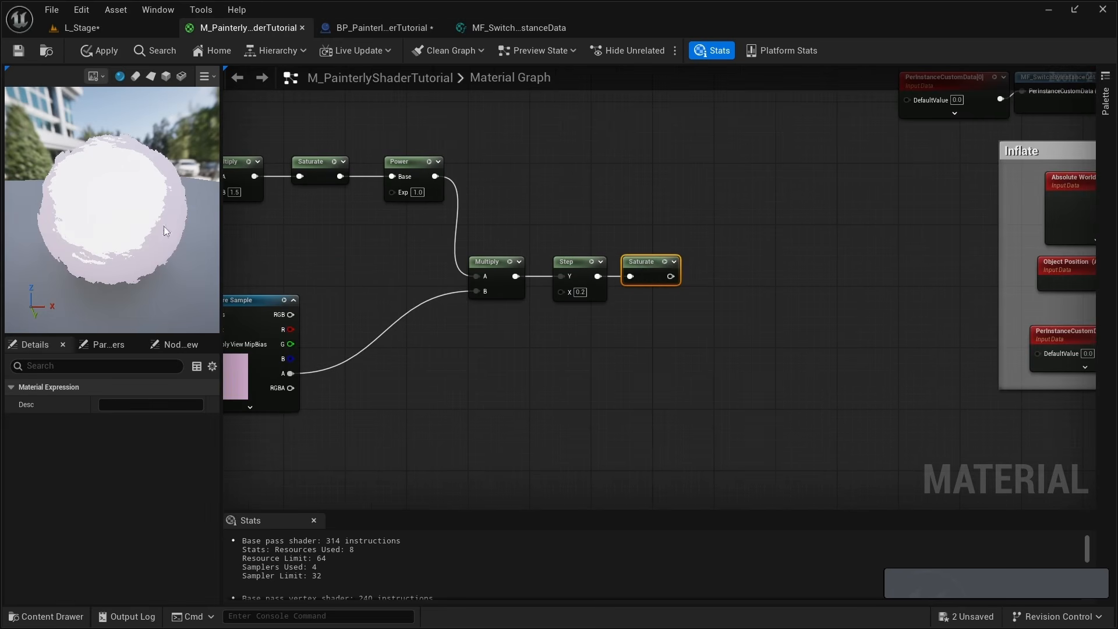
drag(112, 215, 158, 223)
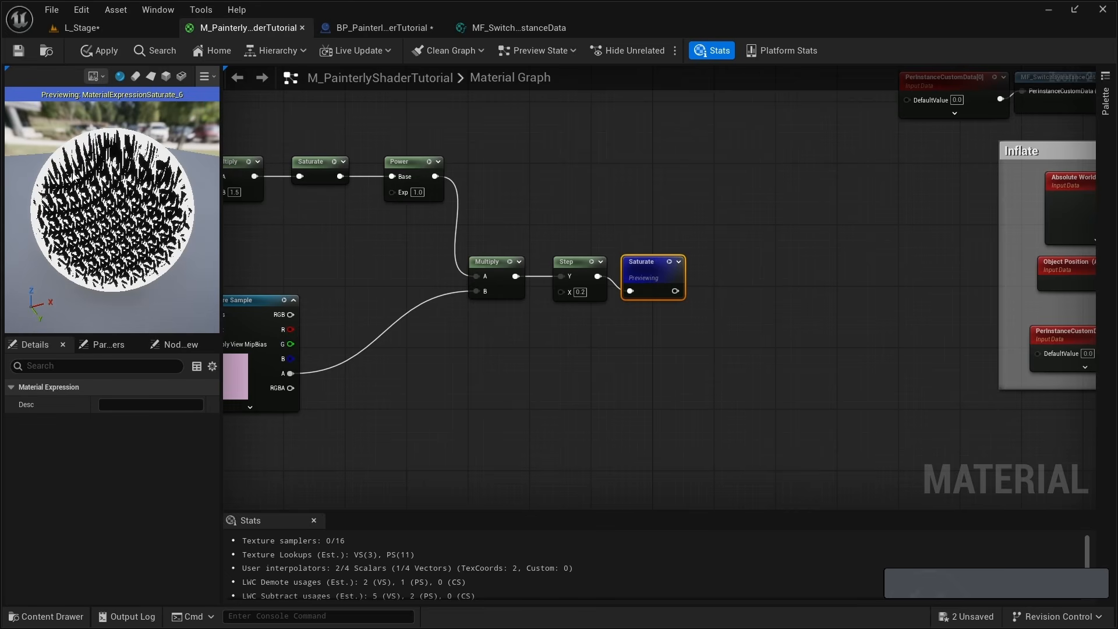
right_click(646, 268)
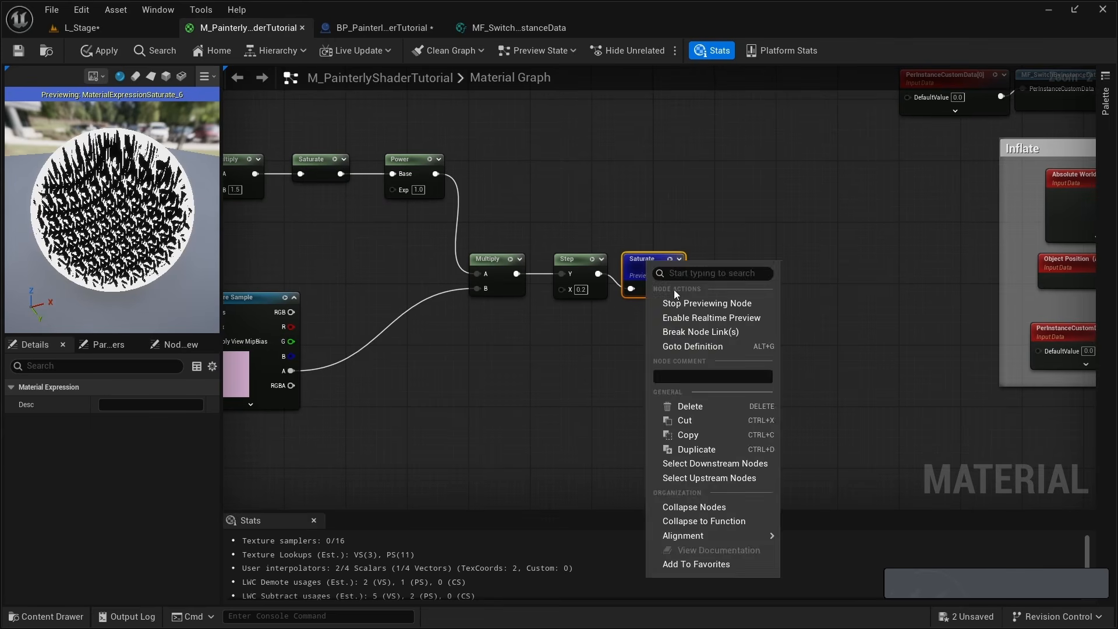
click(733, 303)
Add a OneMinus node to the Saturate output and move the whole pasted node chain further left in the graph.
drag(671, 274, 709, 276)
text(onemi)
click(727, 311)
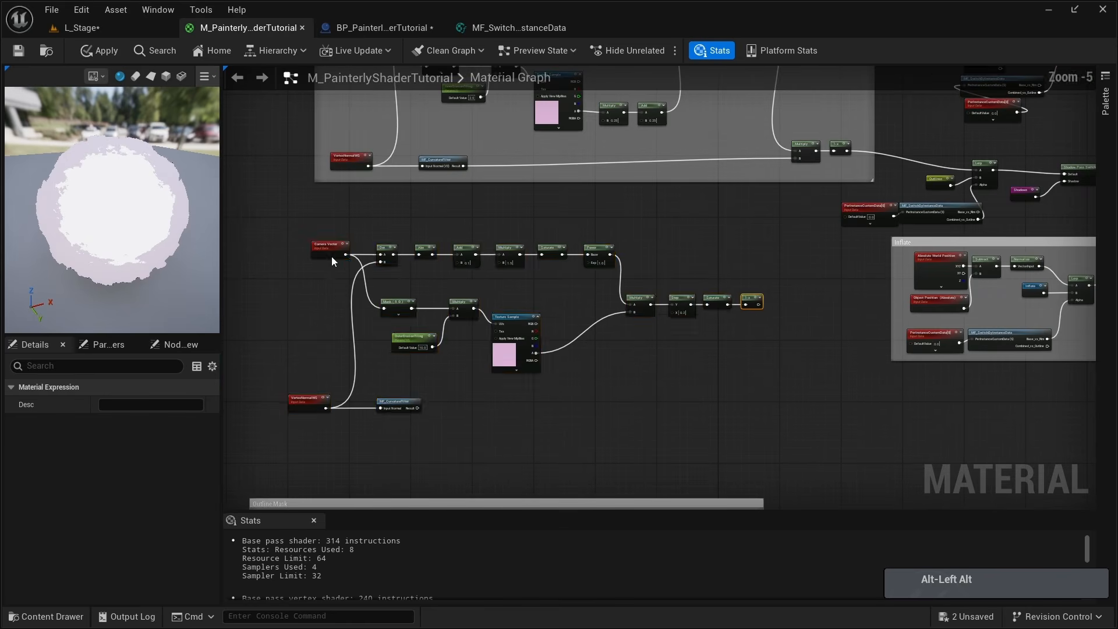
drag(291, 229, 774, 428)
drag(749, 301, 619, 300)
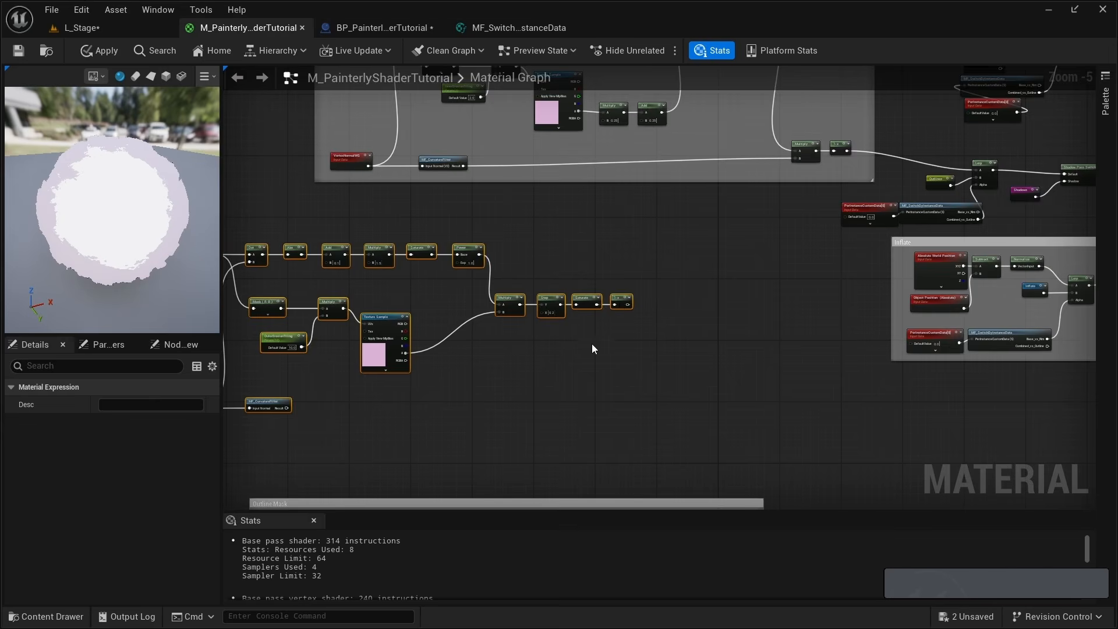
Add a Multiply node after the 1-x node and connect the 1-x output to its A input.
alt+middle_drag(594, 344, 560, 327)
scroll(560, 327, up, 1)
scroll(666, 268, up, 3)
alt+middle_drag(666, 268, 630, 255)
click(630, 255)
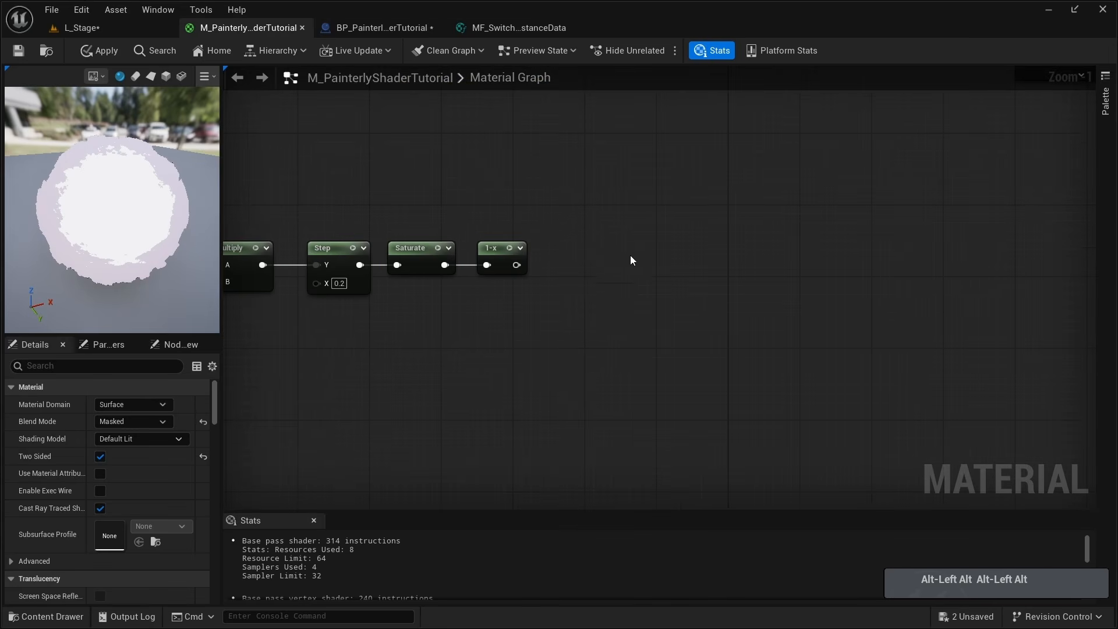
key(m)
click(565, 289)
drag(558, 318, 517, 265)
middle_drag(522, 282, 598, 358)
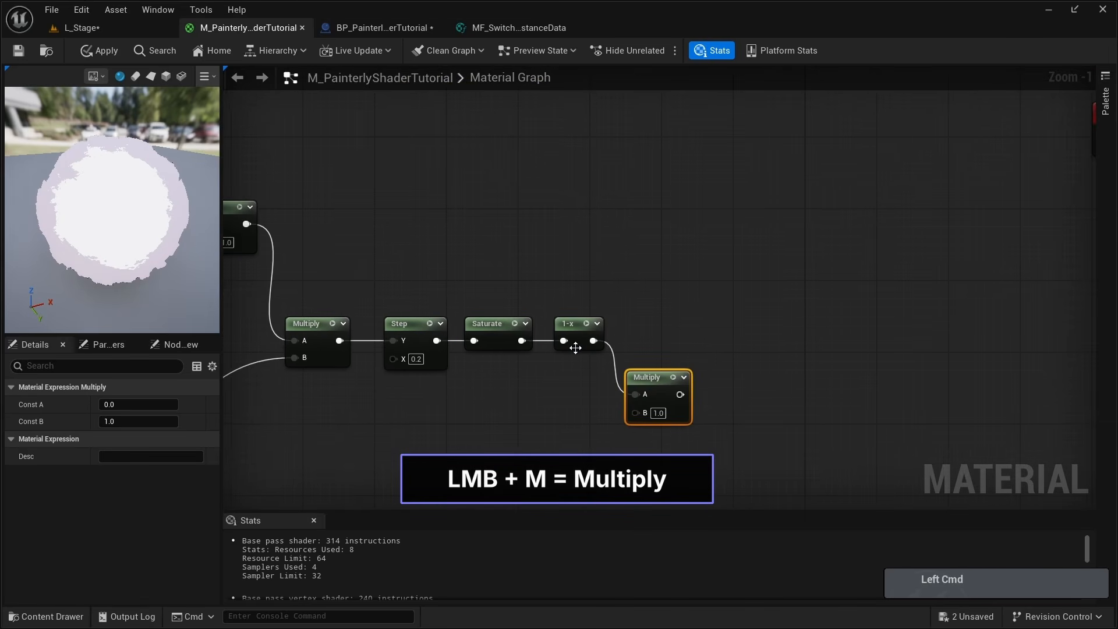
right_drag(492, 371, 450, 310)
right_drag(427, 380, 560, 305)
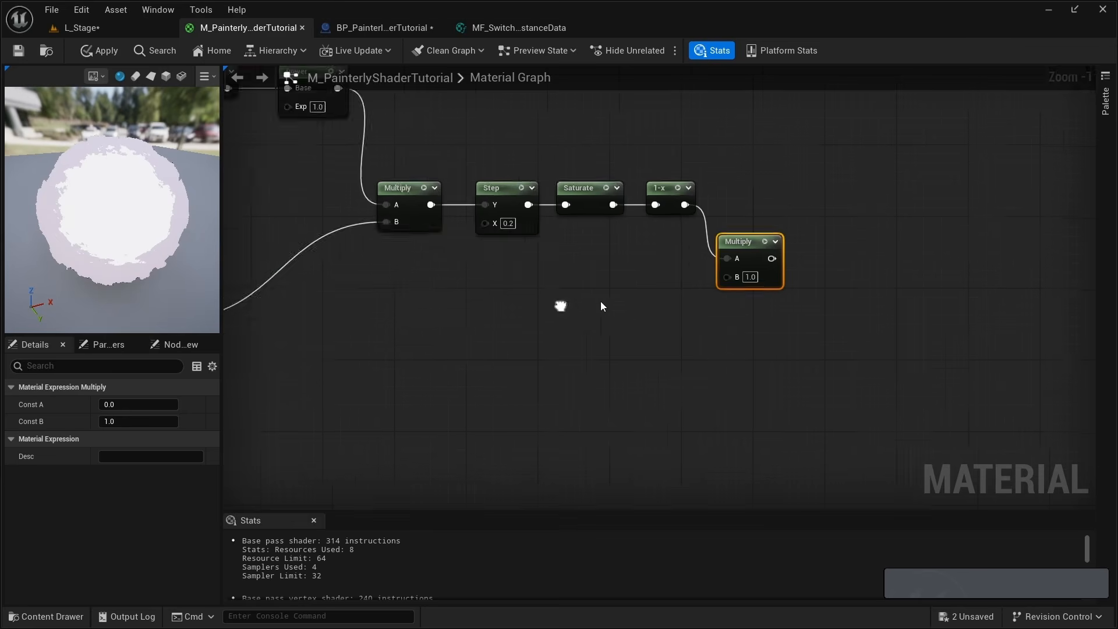
Connect the output of the function node in the chain's lowest row to the new Multiply's B input and place the Multiply lower down.
scroll(600, 303, down, 5)
scroll(424, 358, up, 4)
drag(254, 427, 902, 298)
right_drag(908, 297, 585, 400)
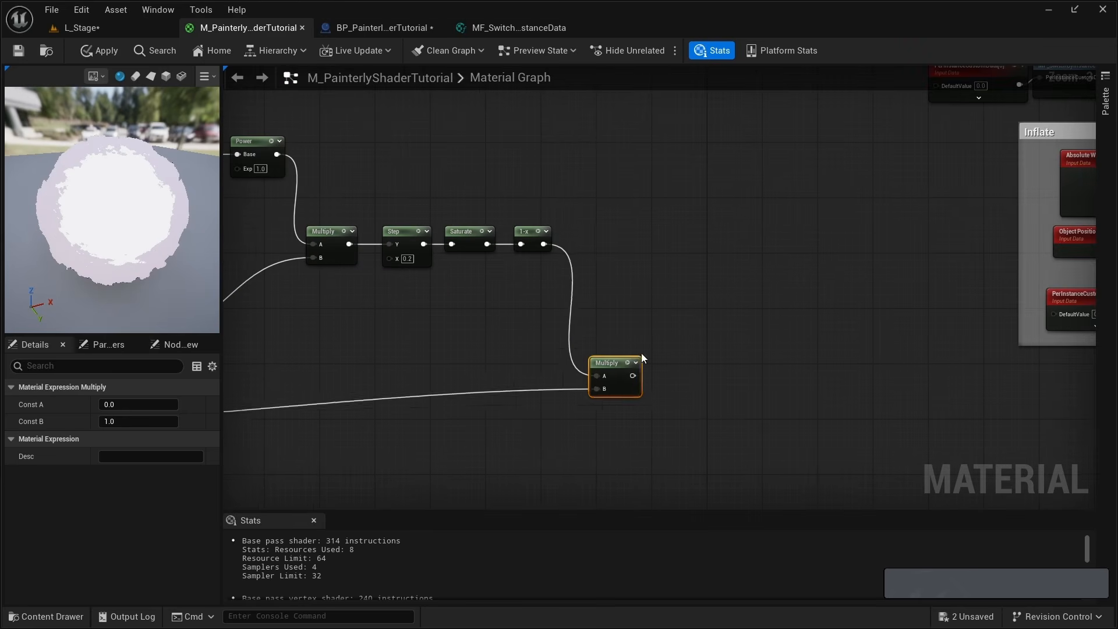
drag(630, 385, 619, 424)
right_drag(618, 425, 625, 266)
scroll(625, 266, down, 1)
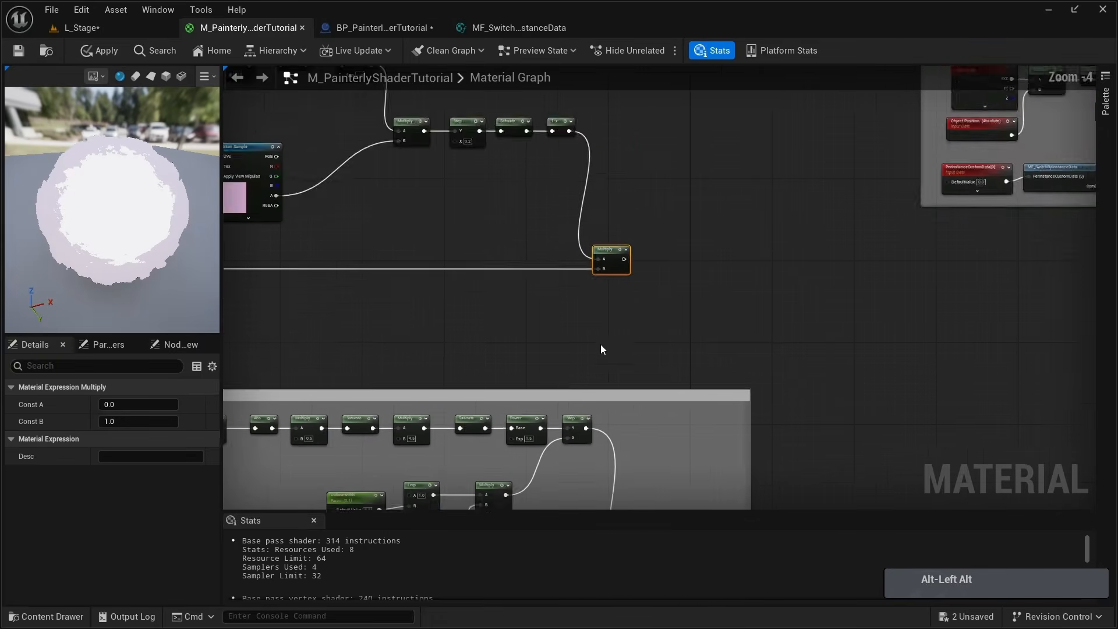
Add a Subtract node to the right of the 1-x node.
right_drag(603, 350, 533, 363)
scroll(630, 238, up, 1)
right_drag(630, 238, 543, 345)
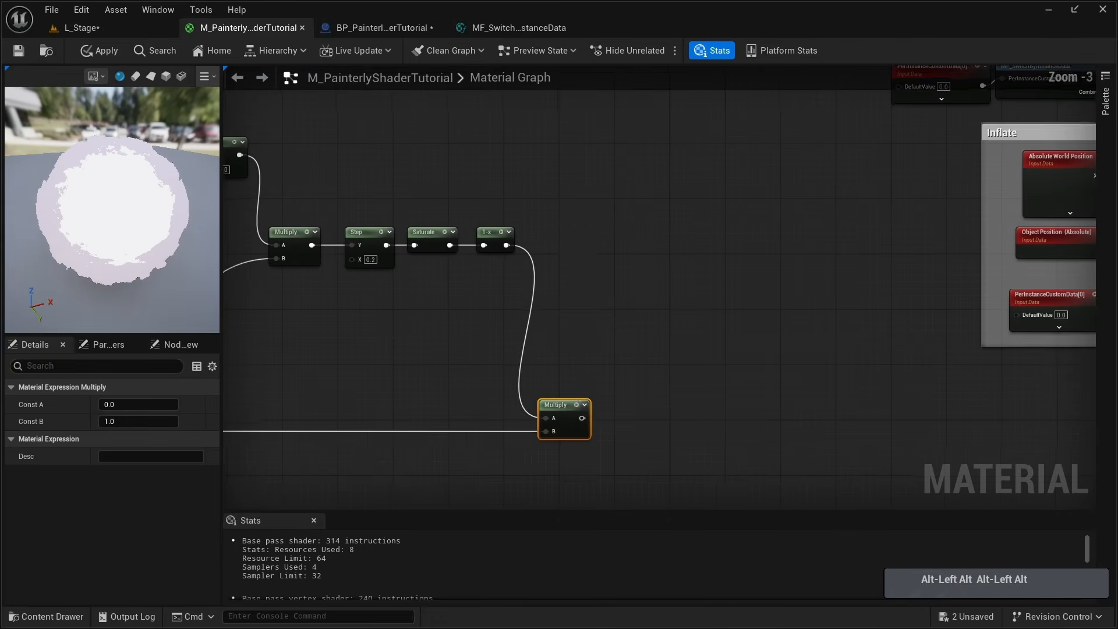
right_click(544, 241)
text(subtr)
key(Return)
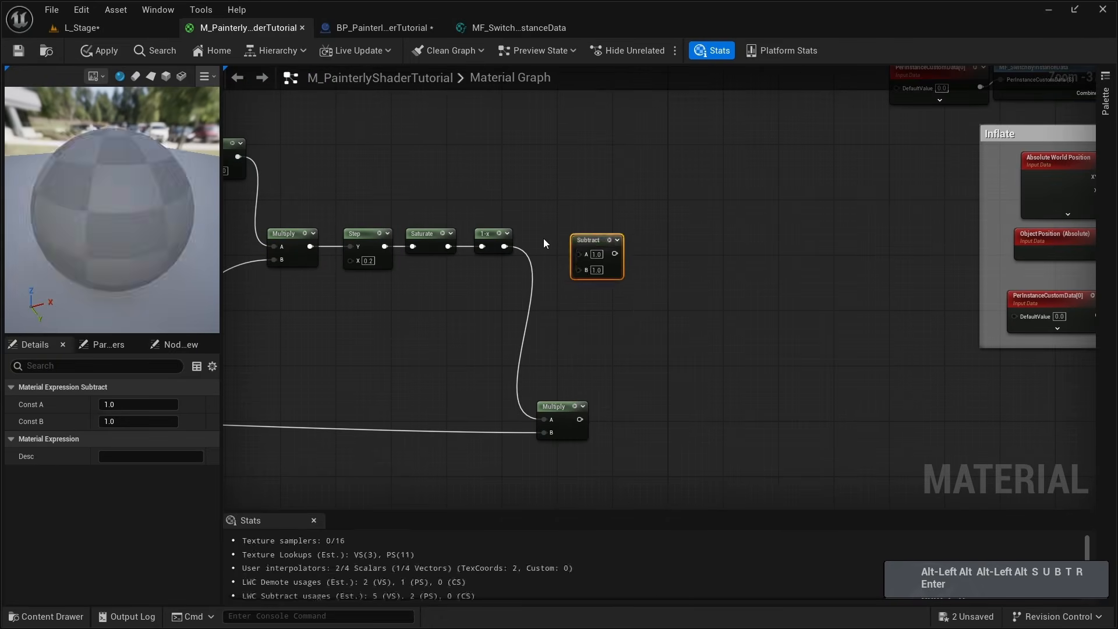
Connect the Outlines named reroute to the Subtract node's A input and the Multiply output to its B input.
drag(584, 243, 606, 261)
click(613, 287)
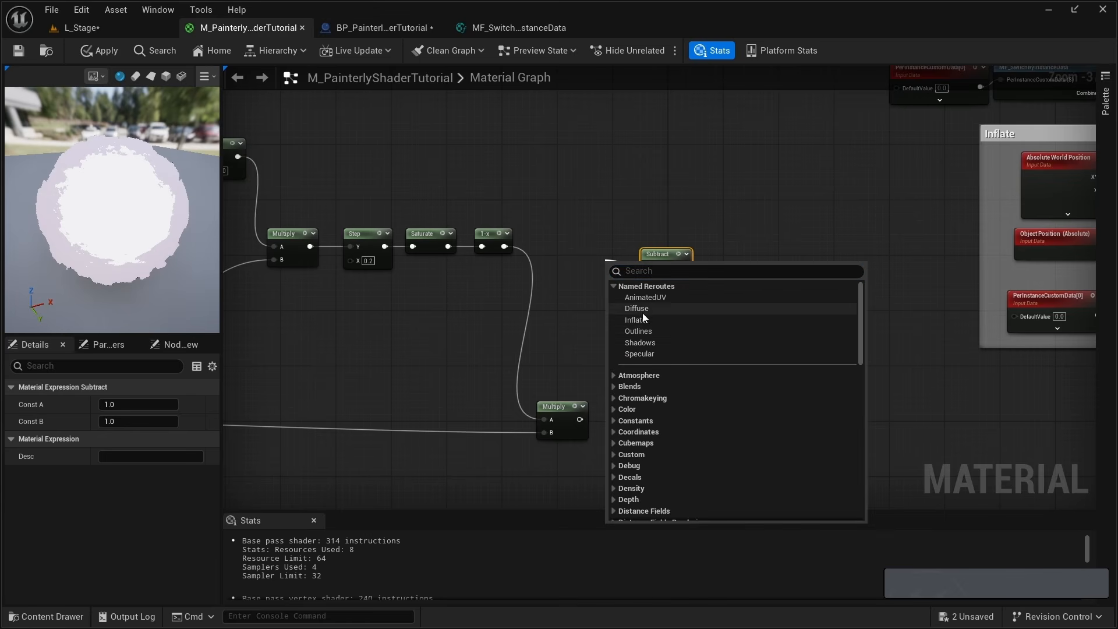
key(Escape)
drag(619, 256, 585, 256)
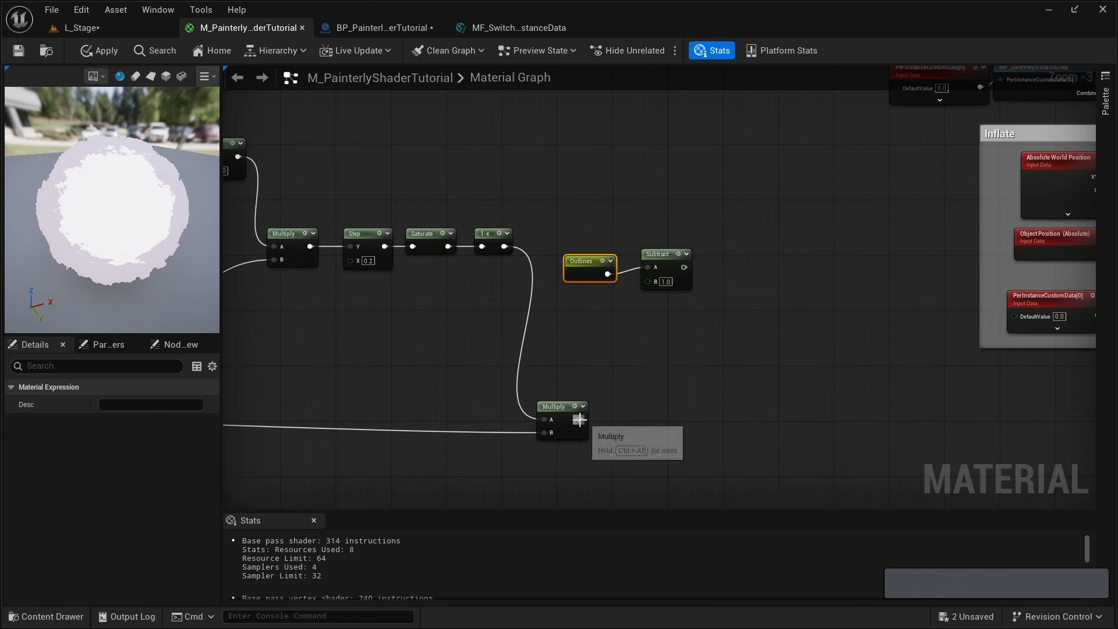
drag(580, 419, 648, 281)
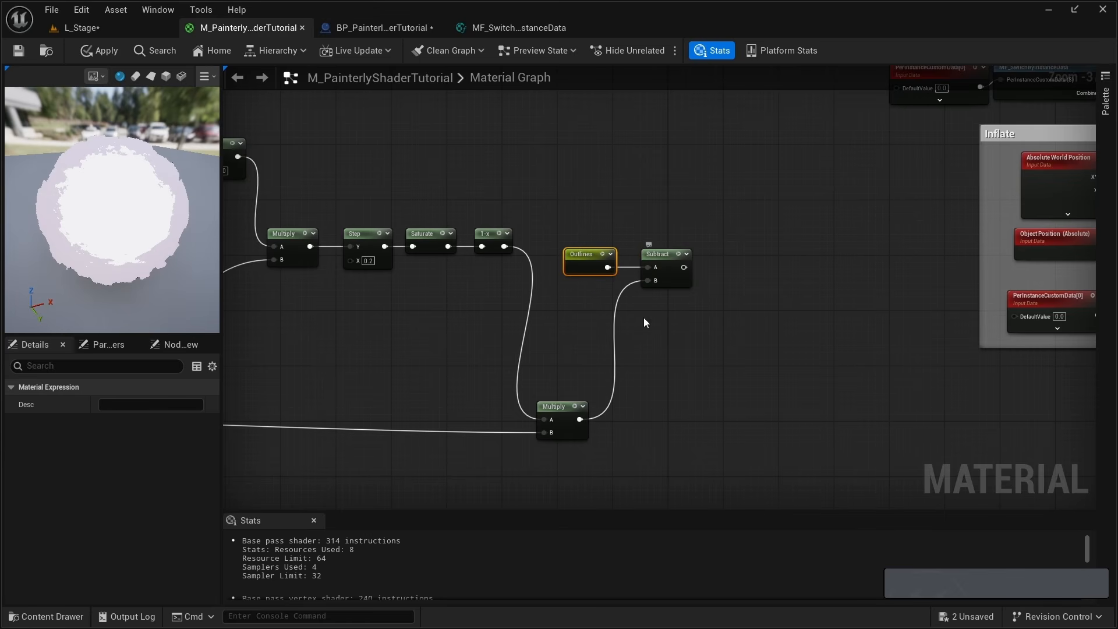
Preview the Subtract node, orbit the preview sphere to examine the outline mask, and stop the preview.
click(659, 254)
right_click(673, 260)
click(701, 293)
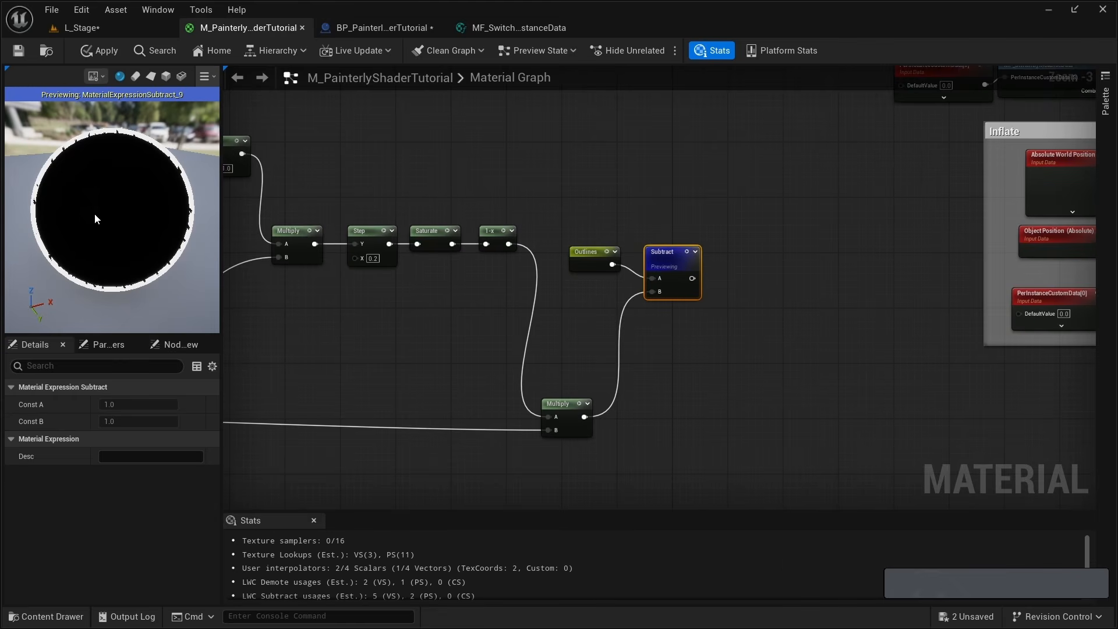
drag(96, 219, 212, 238)
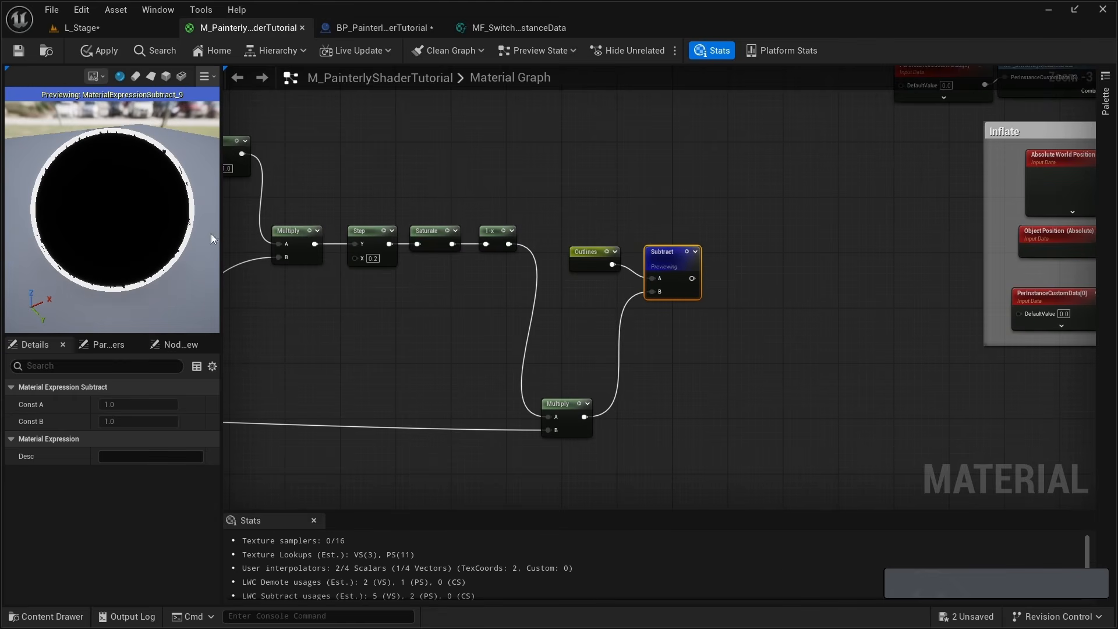
right_click(664, 256)
click(698, 296)
Add a Saturate node connected to the Subtract node's output.
right_drag(662, 256, 485, 257)
drag(510, 265, 543, 268)
text(sat)
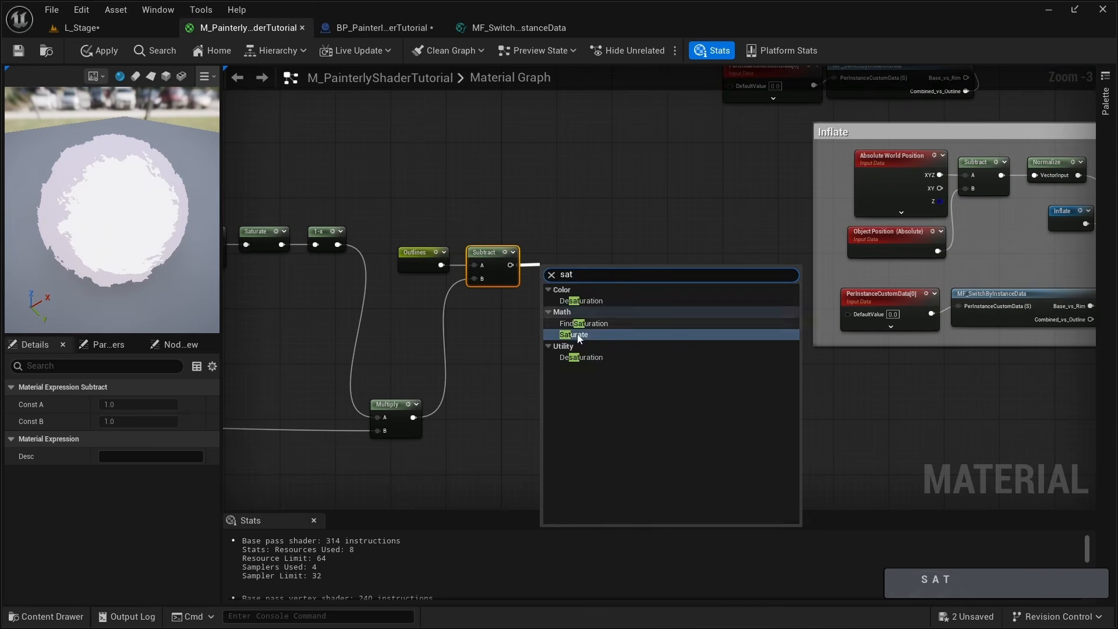
click(577, 335)
Add a Lerp node after the new Saturate node and connect the Saturate output to its Alpha input.
click(608, 246)
key(l)
click(613, 249)
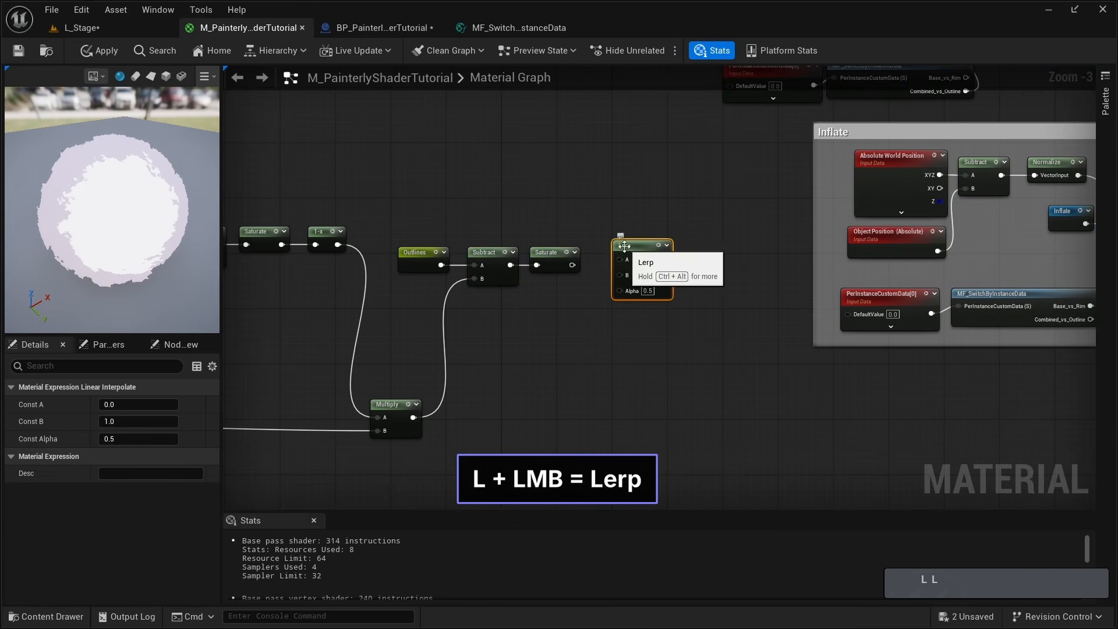
right_drag(596, 264, 491, 316)
key(Escape)
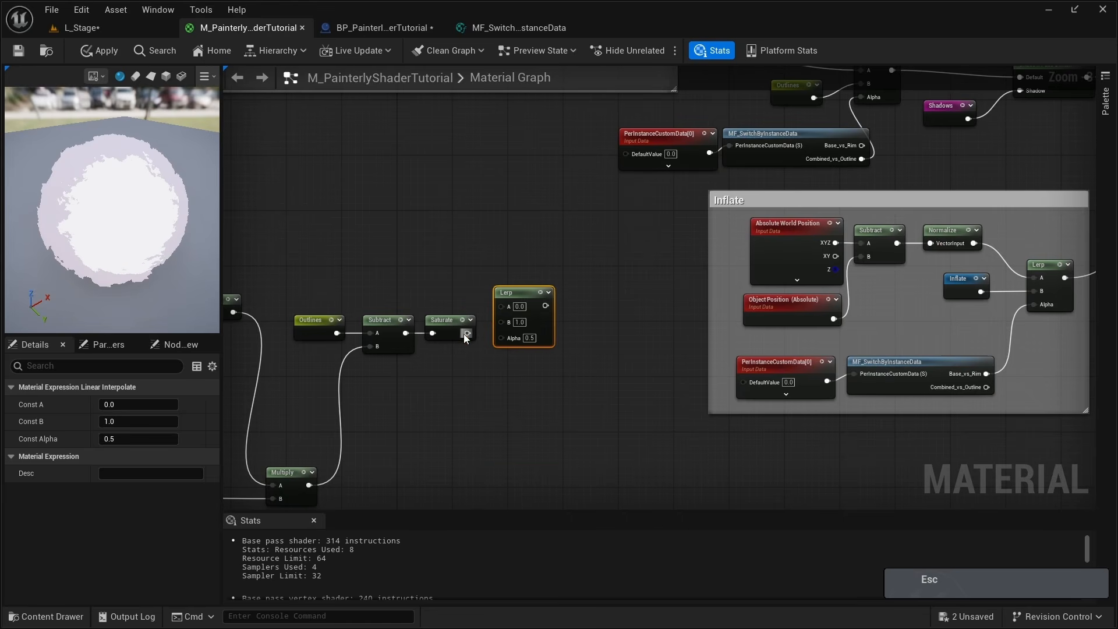
drag(468, 333, 501, 338)
drag(513, 296, 513, 290)
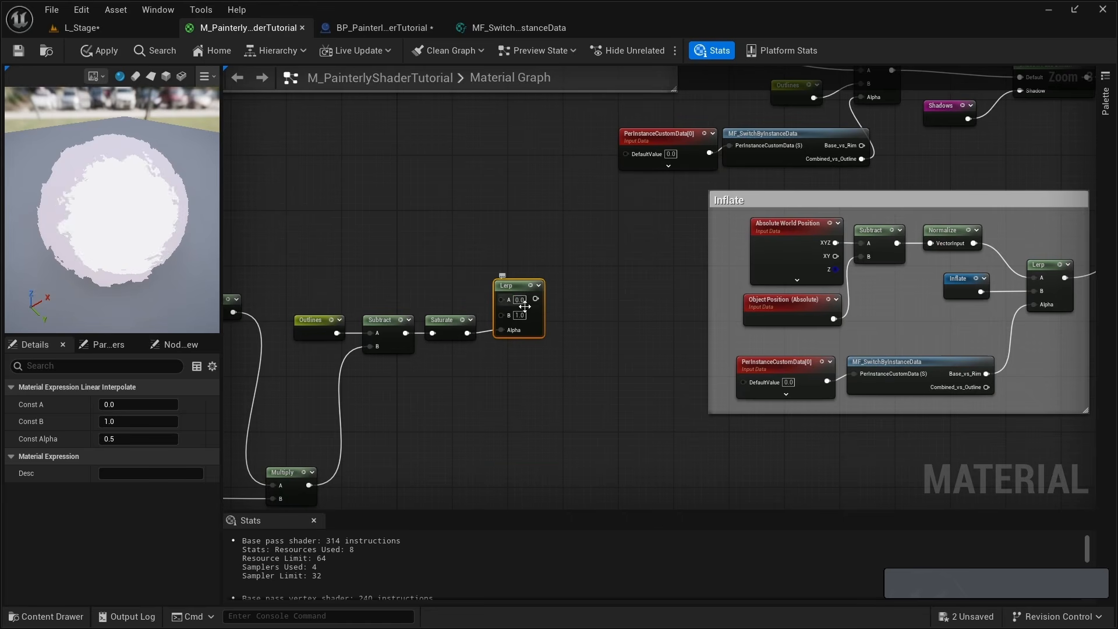
Set the Lerp node's A value to 1 and its B value to 0.
click(518, 300)
text(1)
key(Tab)
text(0)
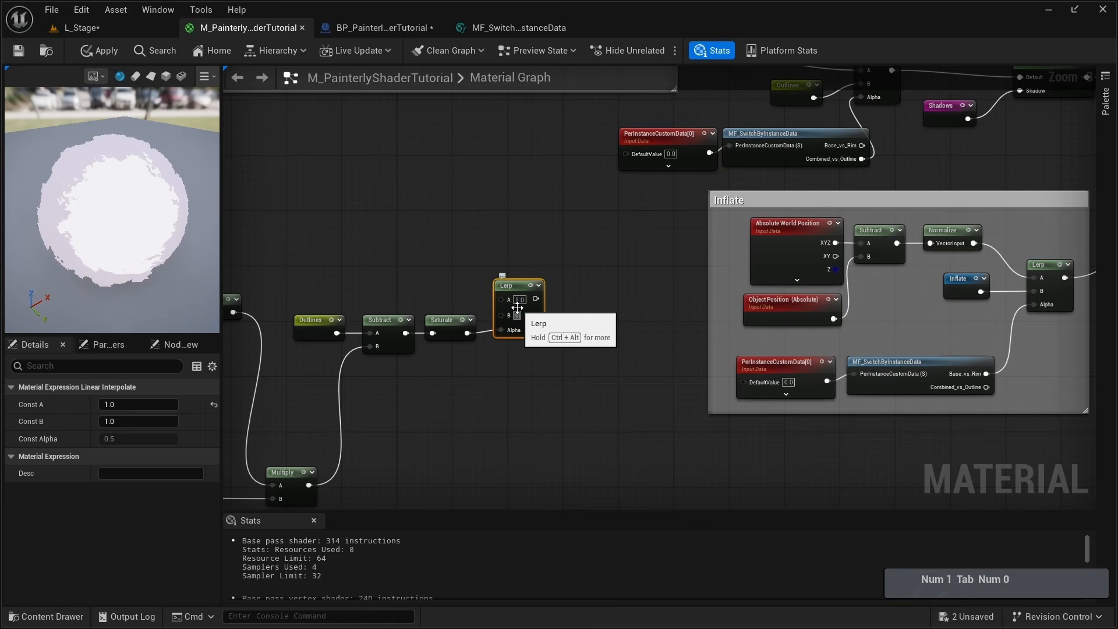
key(Return)
Preview the Lerp node on the sphere to check the inverted outline mask, and stop the preview.
right_click(503, 285)
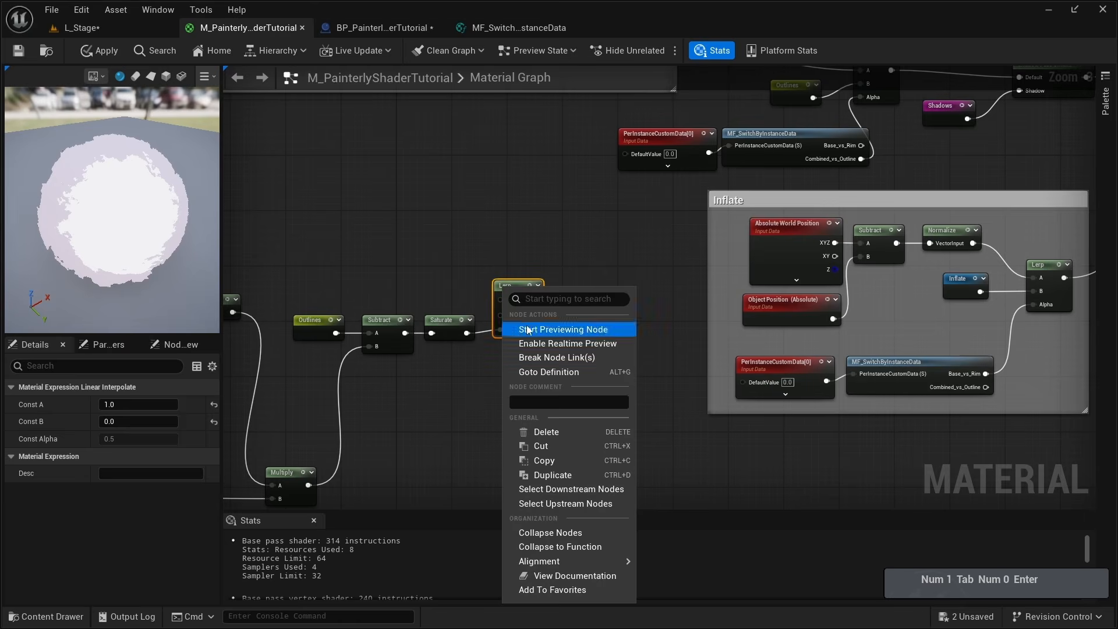
click(562, 329)
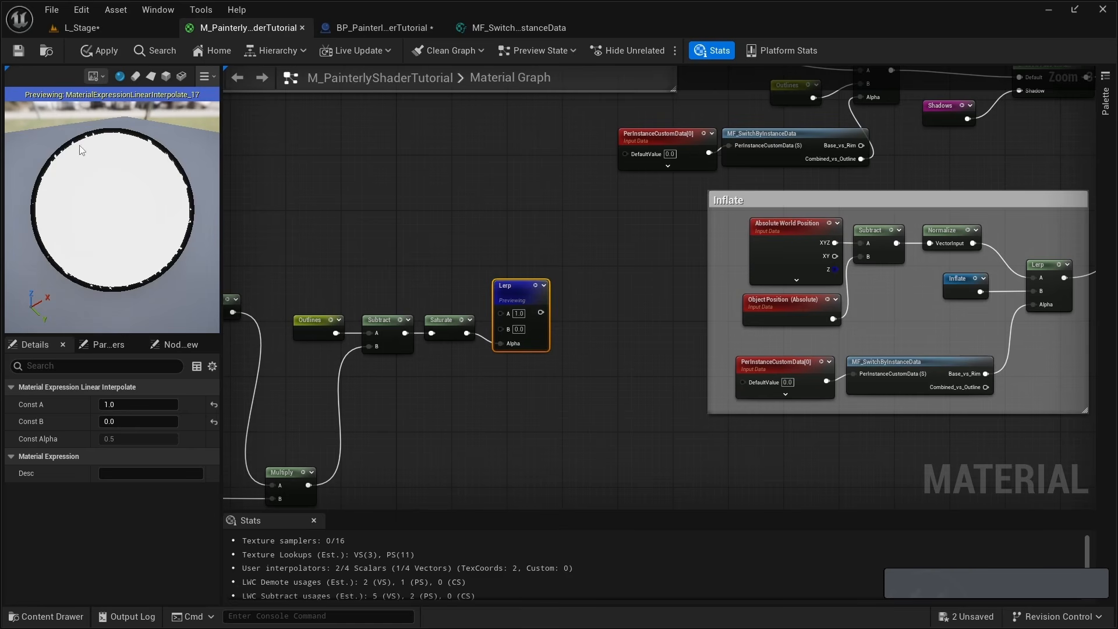
right_click(512, 291)
click(539, 335)
Move the whole outer erosion node chain further left in the graph.
scroll(539, 336, down, 4)
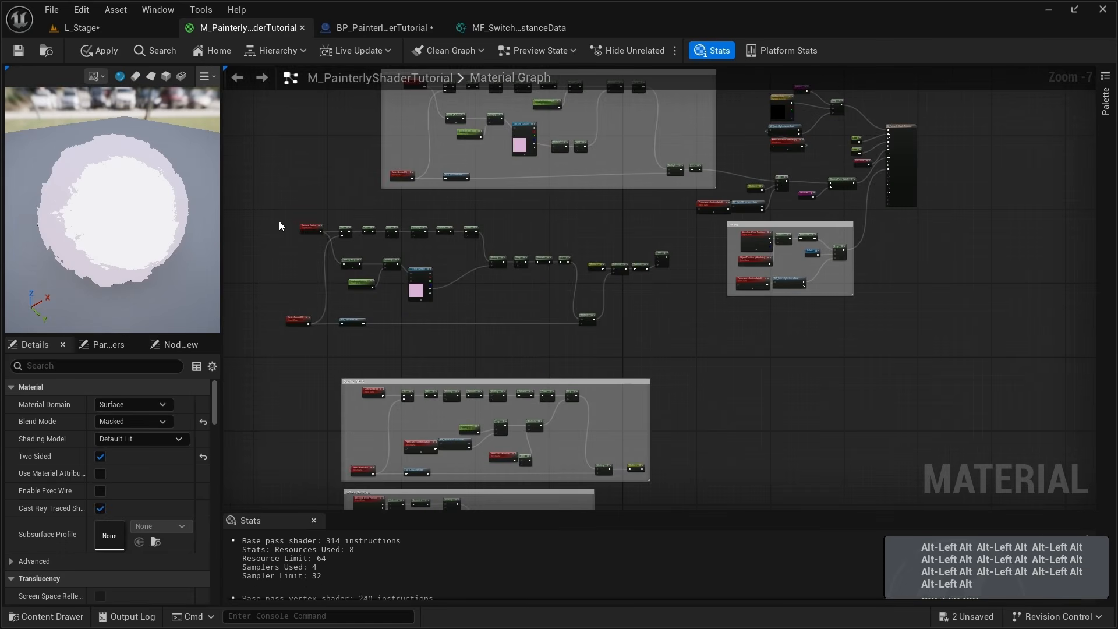
drag(282, 219, 670, 355)
drag(661, 256, 615, 261)
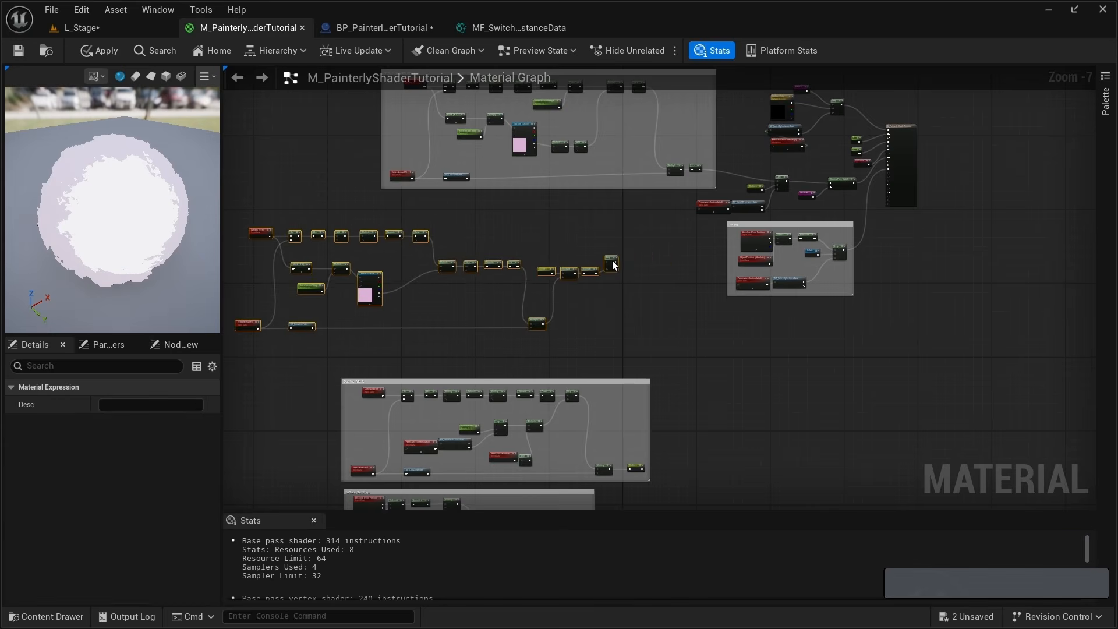
right_drag(583, 272, 529, 250)
Add a TwoSidedSign node beside the lower Multiply and feed its output into a new OneMinus node.
alt+scroll(529, 251, up, 4)
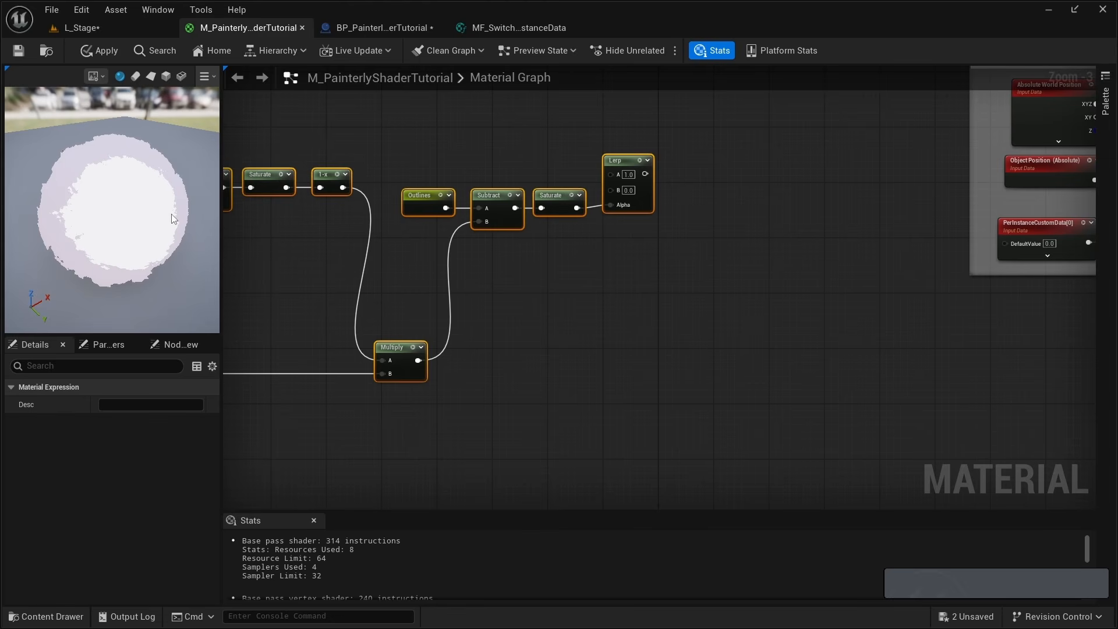
right_drag(519, 320, 506, 300)
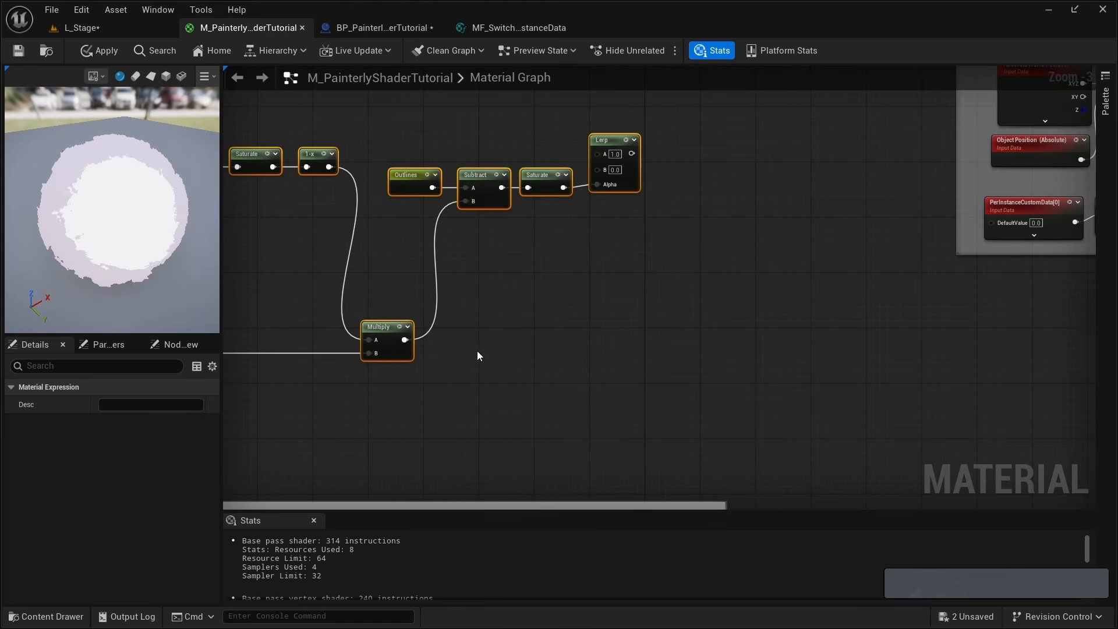
right_drag(477, 350, 478, 351)
text(twosided)
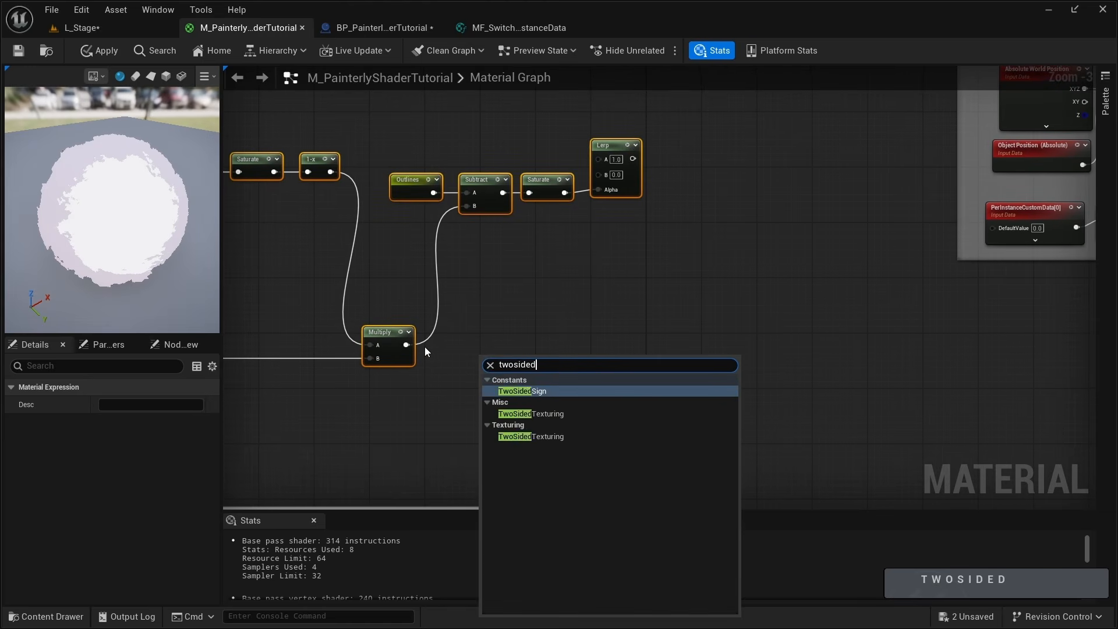
key(Return)
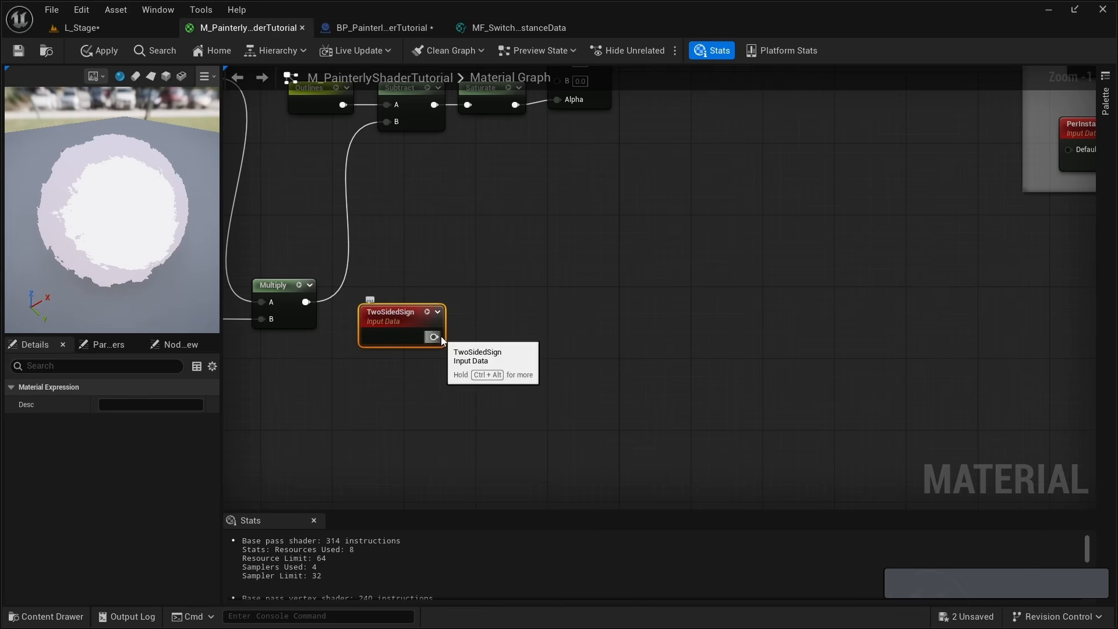
drag(434, 337, 468, 340)
text(one)
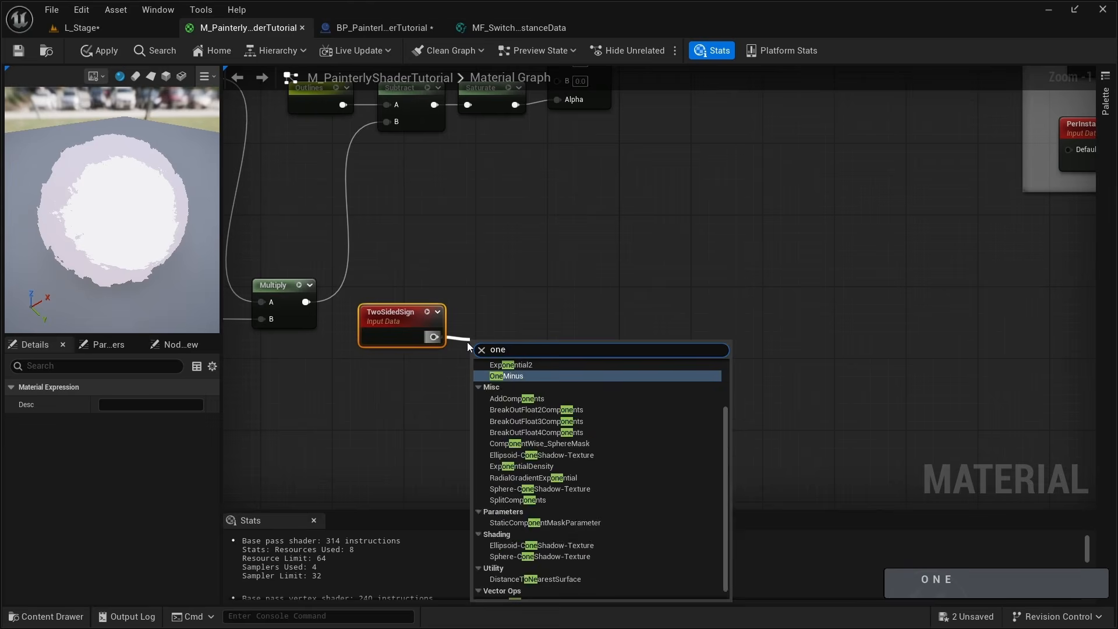
key(Return)
Add a Multiply node with the Lerp output connected to A and the TwoSidedSign's 1-x output connected to B.
right_drag(522, 315, 430, 425)
click(489, 297)
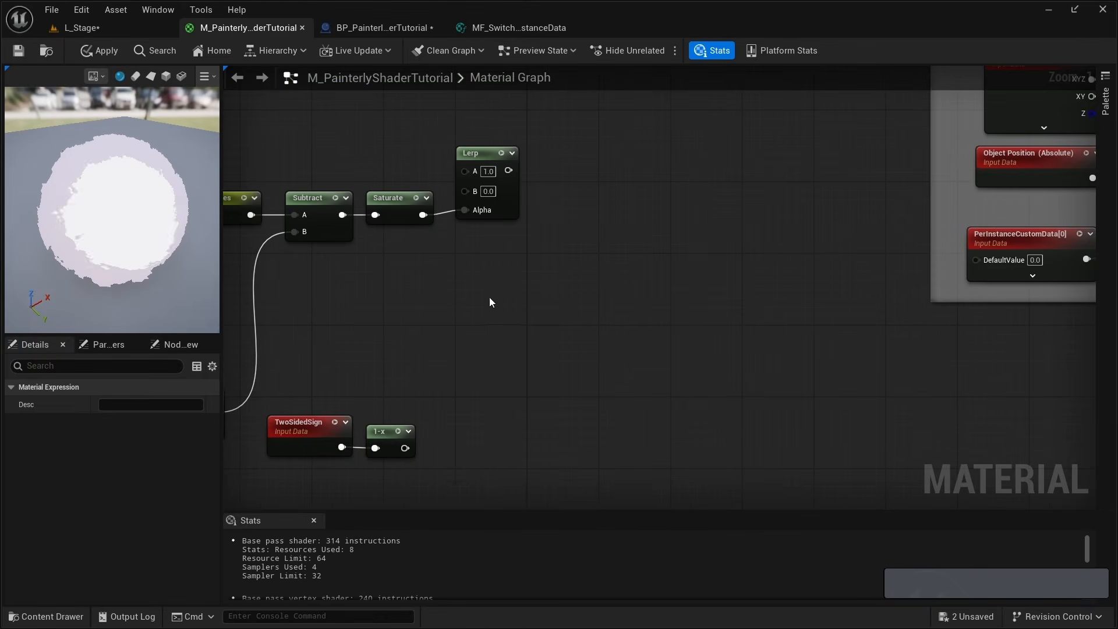
key(m)
click(494, 291)
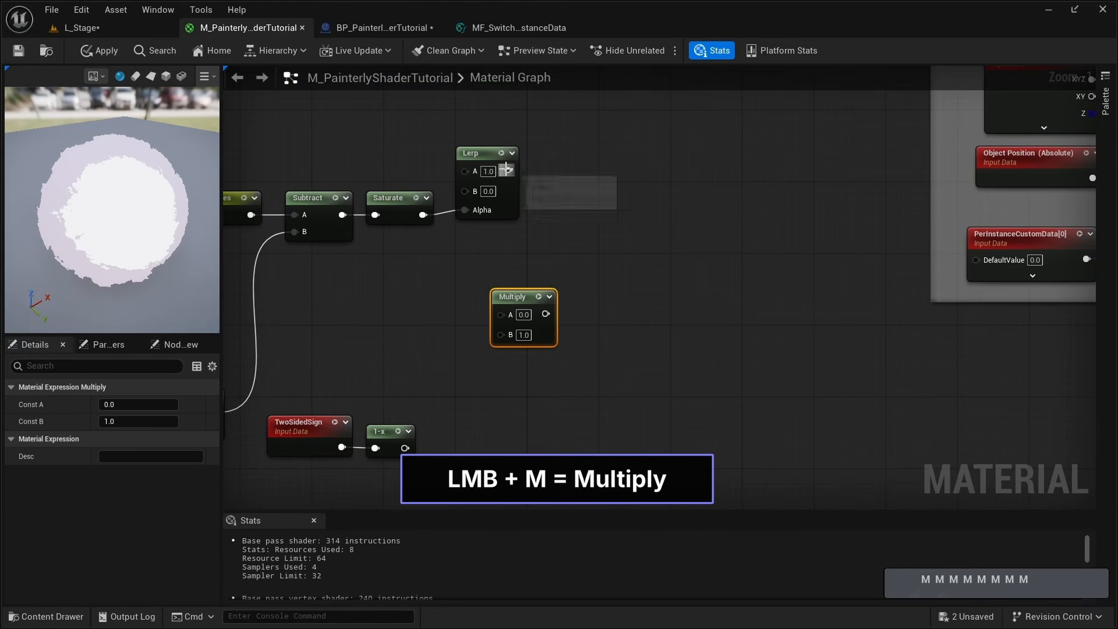
drag(508, 171, 501, 313)
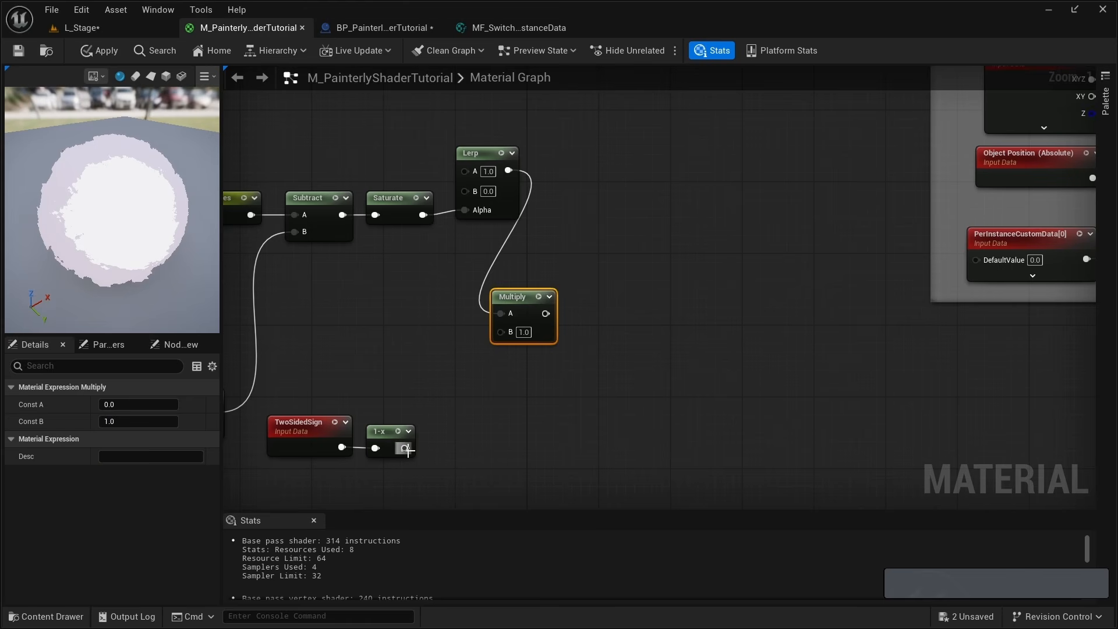
drag(405, 448, 490, 376)
drag(507, 332, 505, 333)
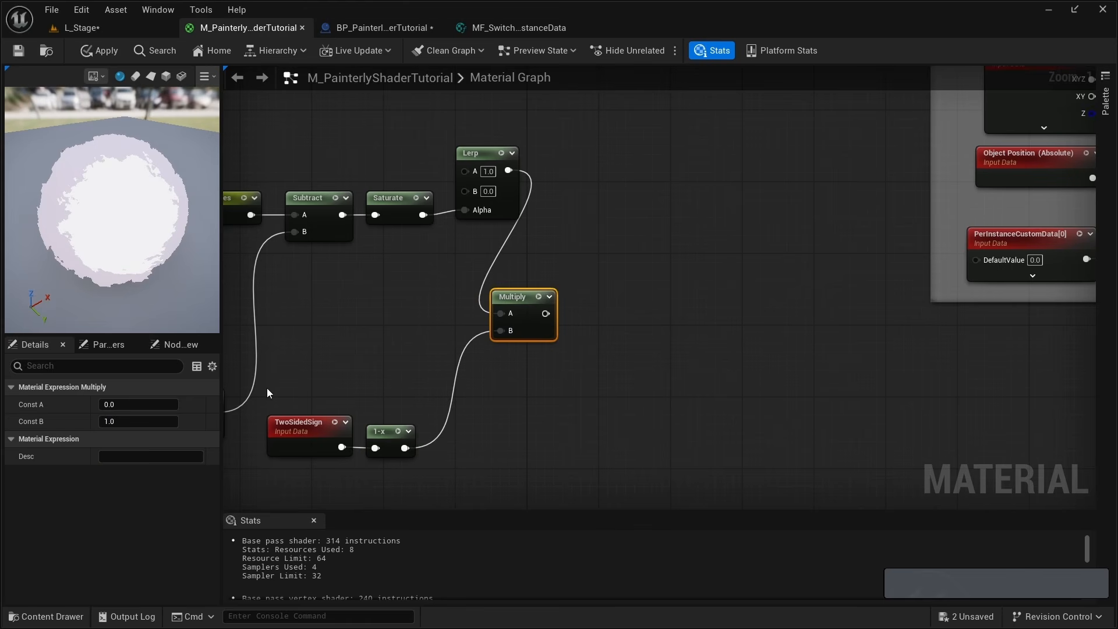
Shift the final Multiply node slightly right and add a named reroute declaration called "Outer Eroded Rim" to its output.
drag(266, 394, 416, 432)
right_drag(504, 353, 364, 350)
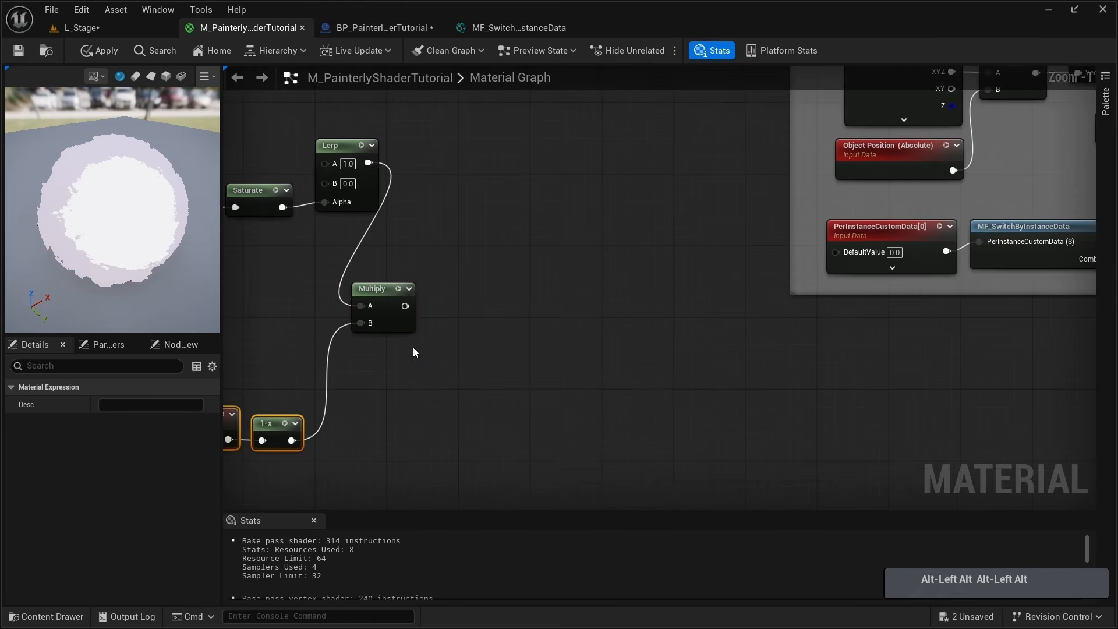
drag(393, 292, 467, 315)
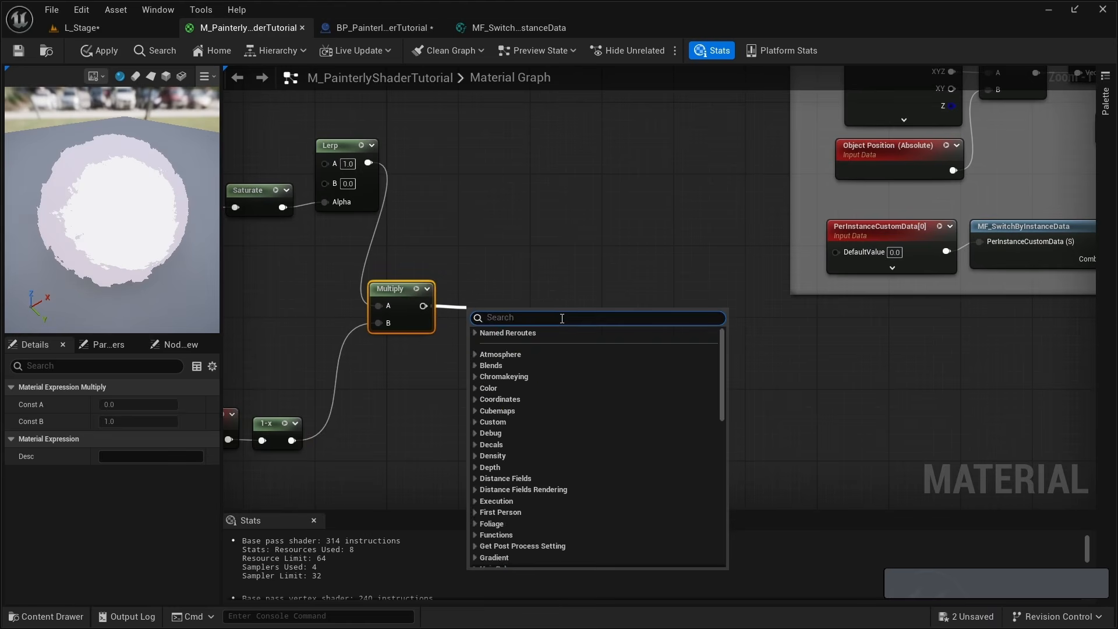
text(add nam)
key(Return)
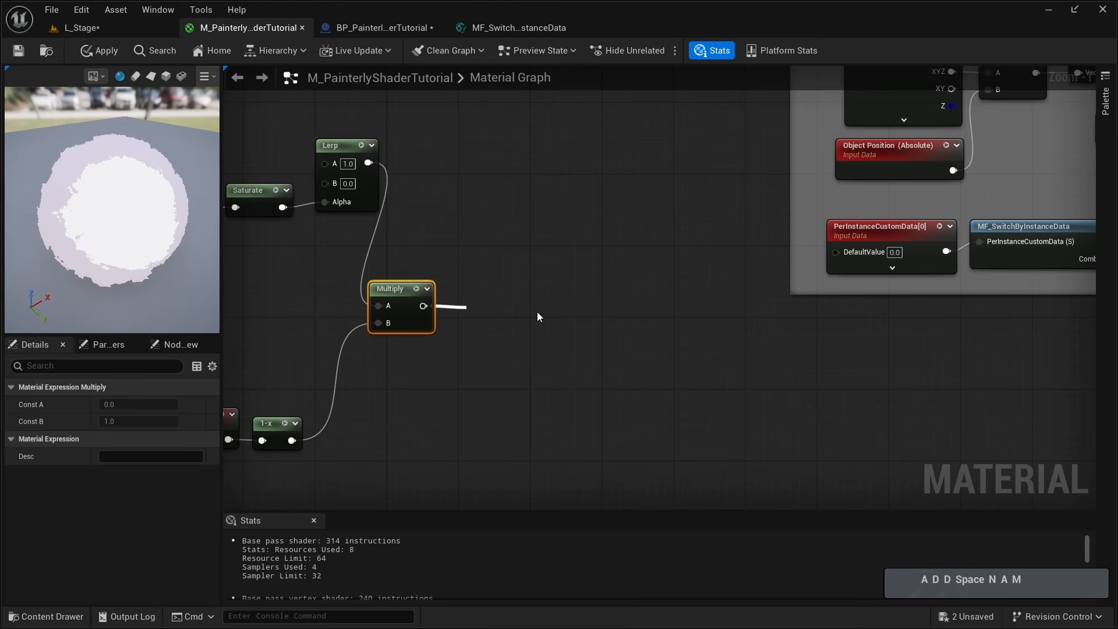
text(Outer Eroded Rim)
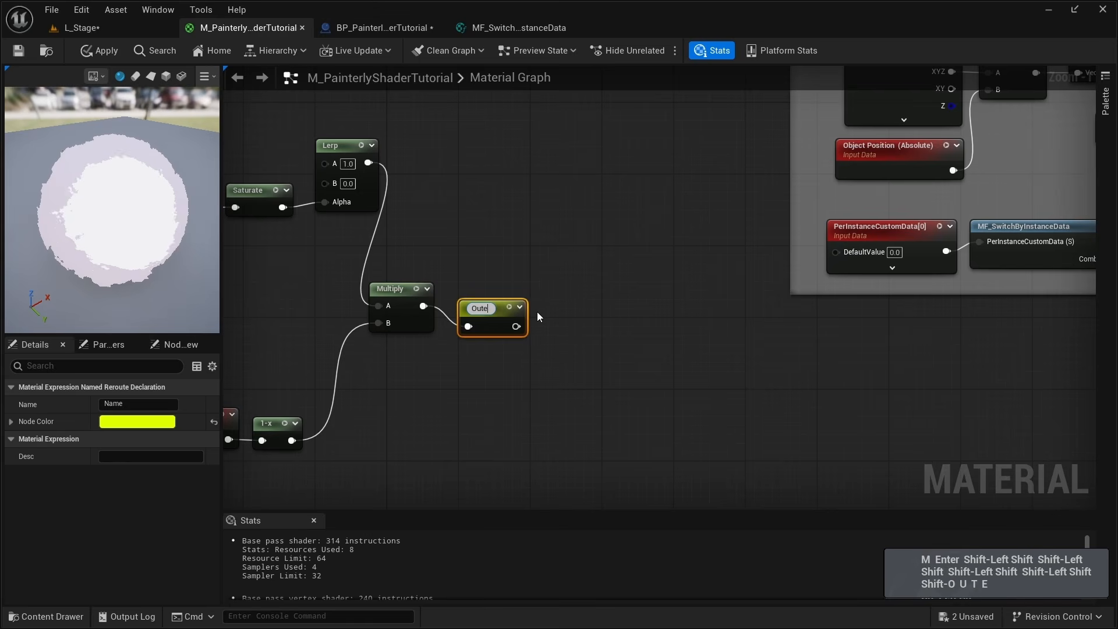
key(Return)
Enclose the whole outer erosion node chain in a comment box titled "Outer Eroded Rim".
right_drag(377, 358, 671, 299)
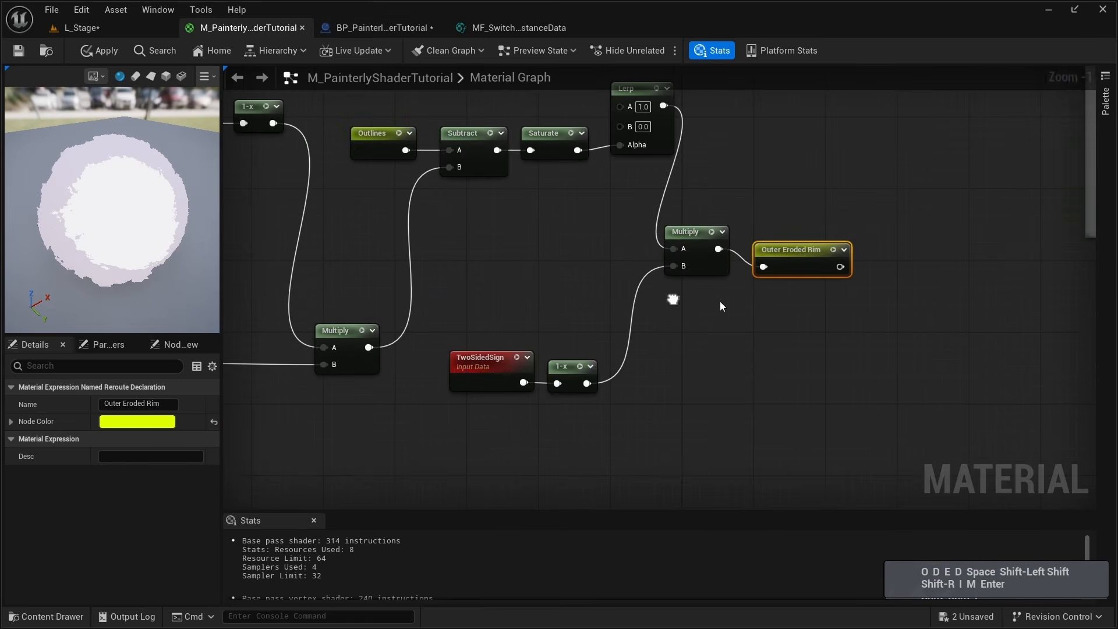
alt+scroll(663, 351, down, 4)
right_drag(348, 365, 500, 358)
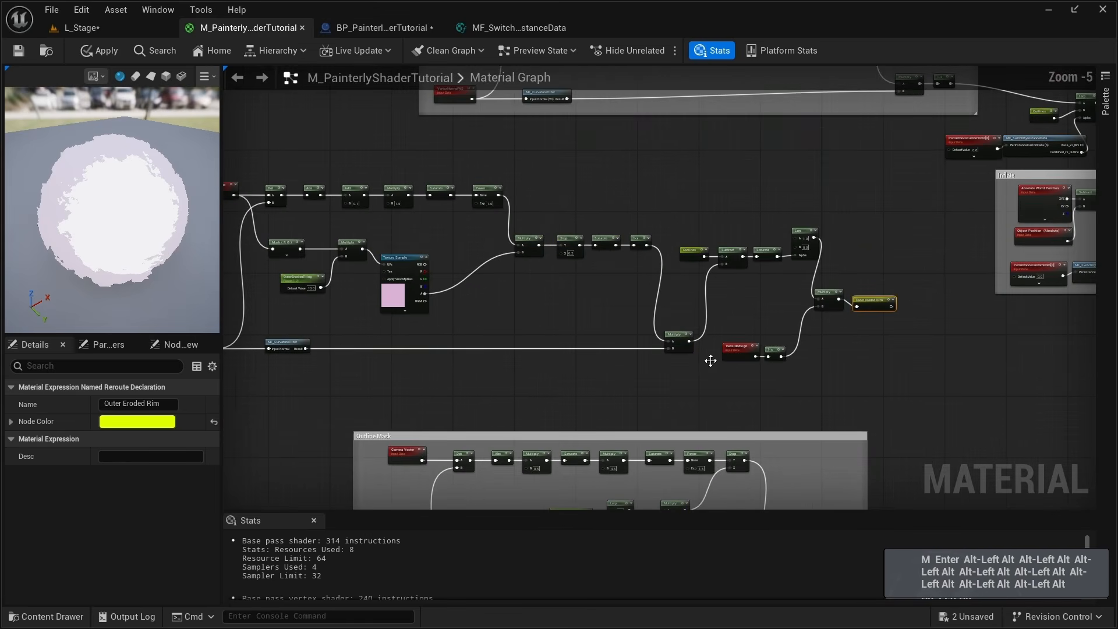
alt+scroll(698, 361, down, 2)
drag(804, 359, 307, 262)
text(cOuter R)
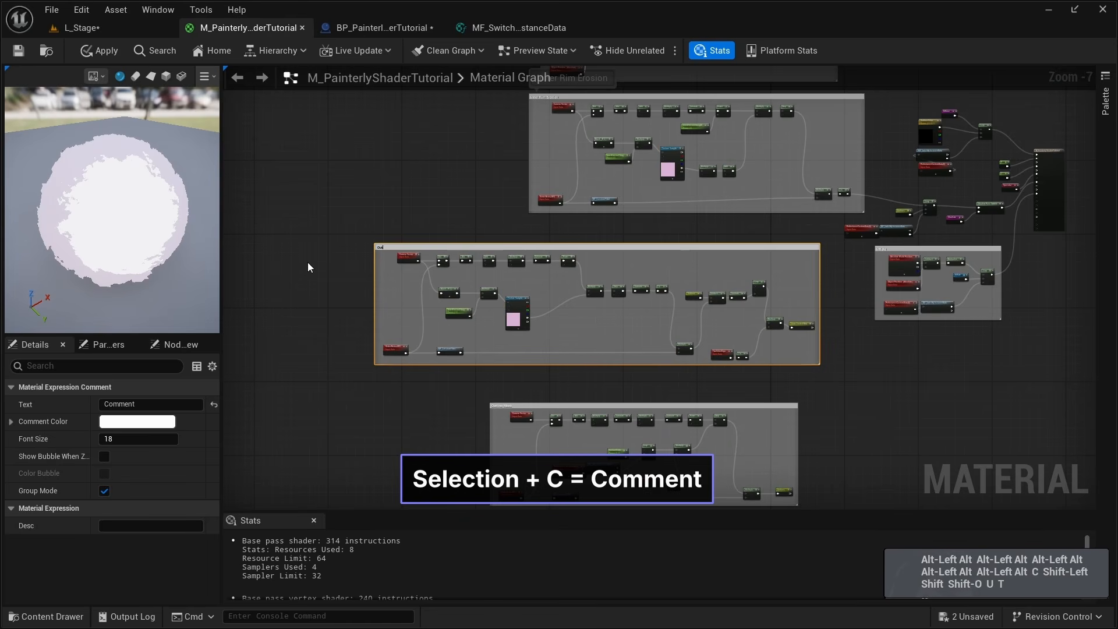
key(BackSpace)
text(Eroded Rim)
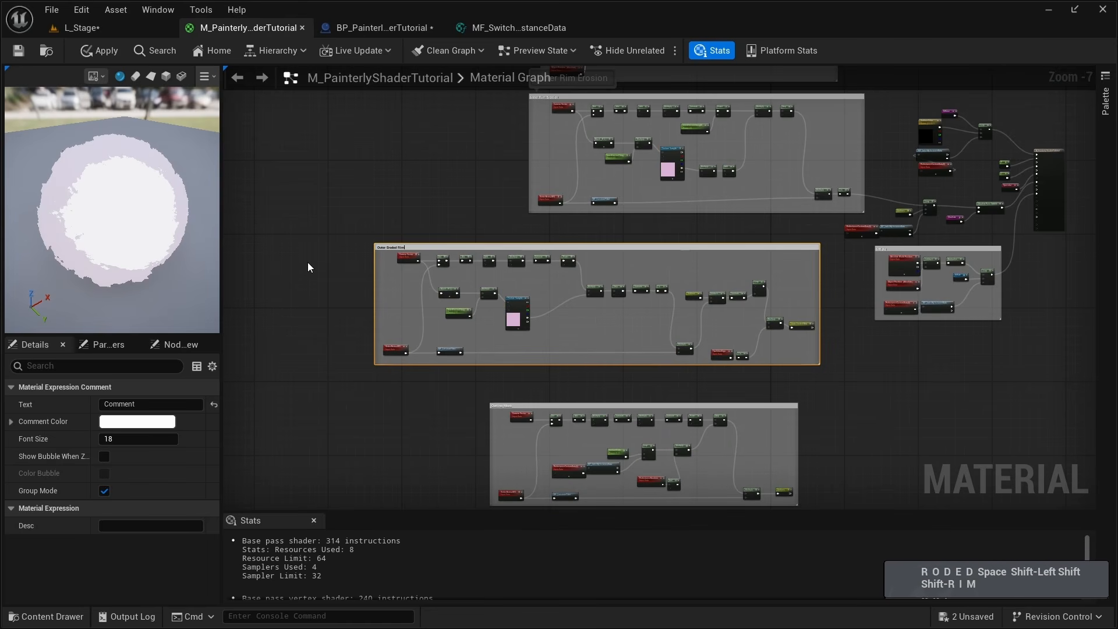
Confirm the Outer Eroded Rim comment title and enable Show Bubble When Zoomed for it.
key(Return)
click(104, 456)
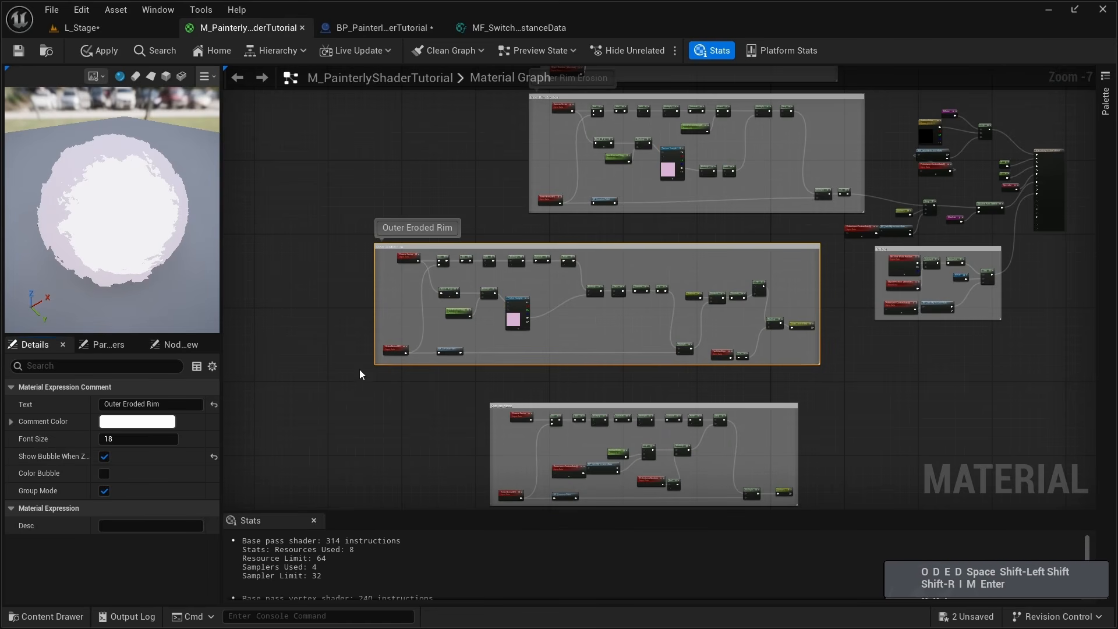
Move the material output, its input nodes and the Inflate group farther right of the erosion groups.
right_drag(626, 302, 441, 330)
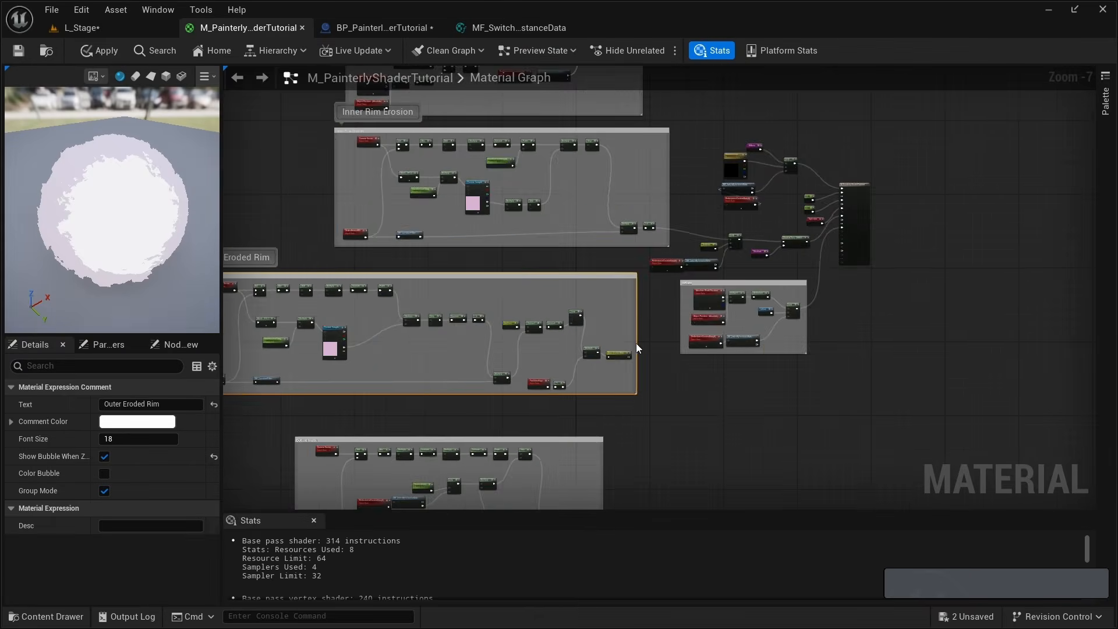
right_drag(636, 344, 381, 377)
scroll(584, 365, down, 1)
drag(638, 155, 441, 408)
drag(505, 283, 584, 277)
scroll(550, 291, up, 3)
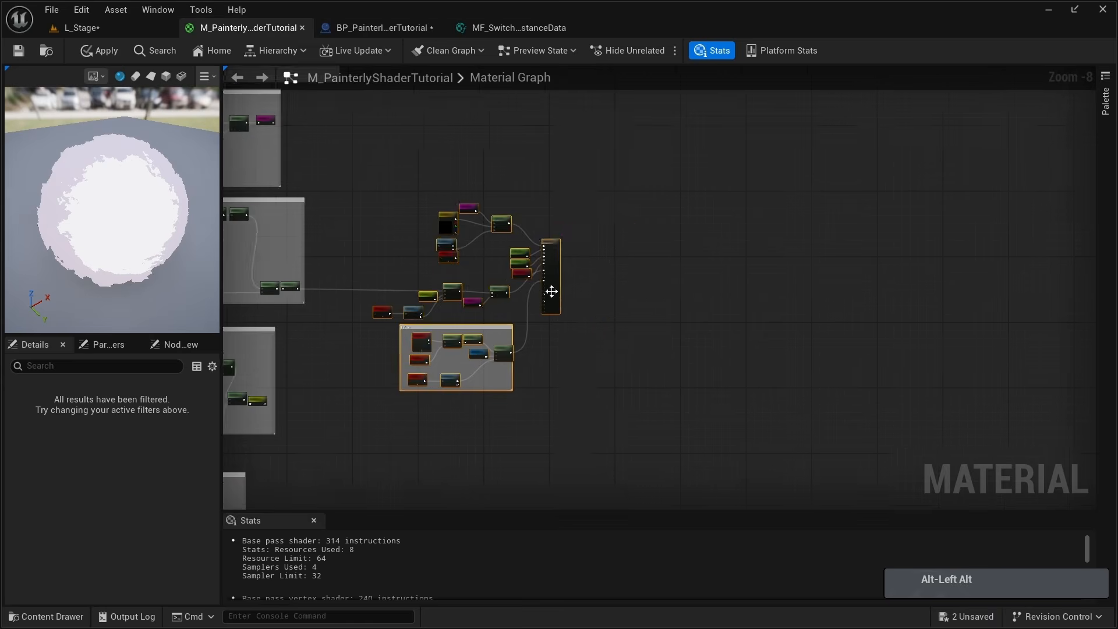
Duplicate the PerInstanceCustomData and MF_SwitchByInstanceData pair and stack the copies to the left of the Outlines Lerp's own pair.
right_drag(370, 313, 574, 313)
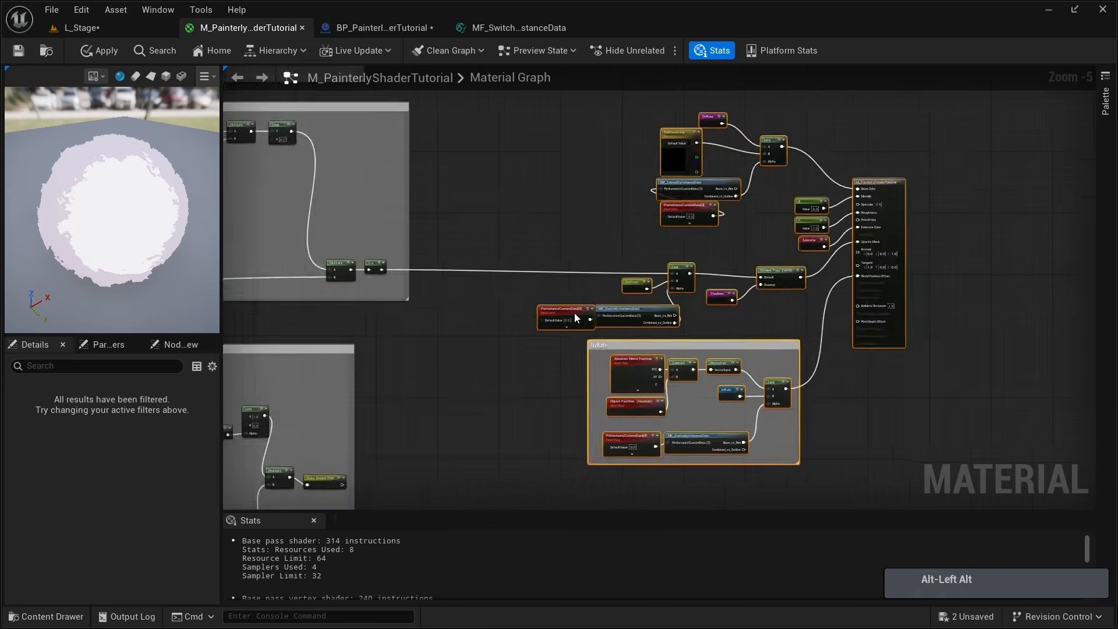
scroll(574, 313, up, 3)
click(361, 312)
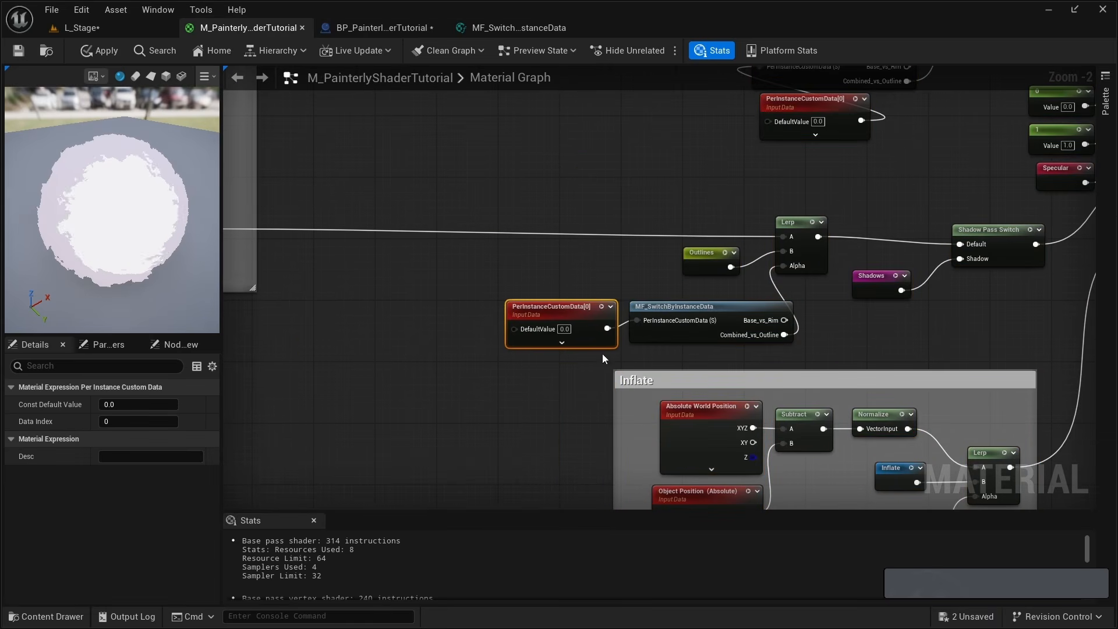
drag(463, 304, 690, 335)
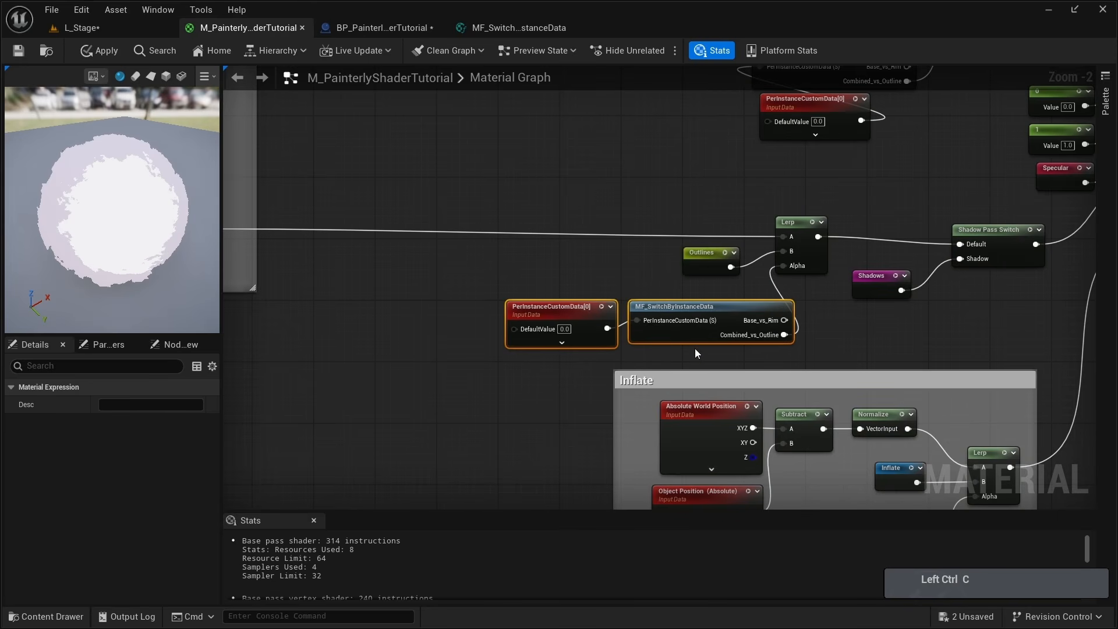
click(551, 299)
right_drag(477, 310, 574, 292)
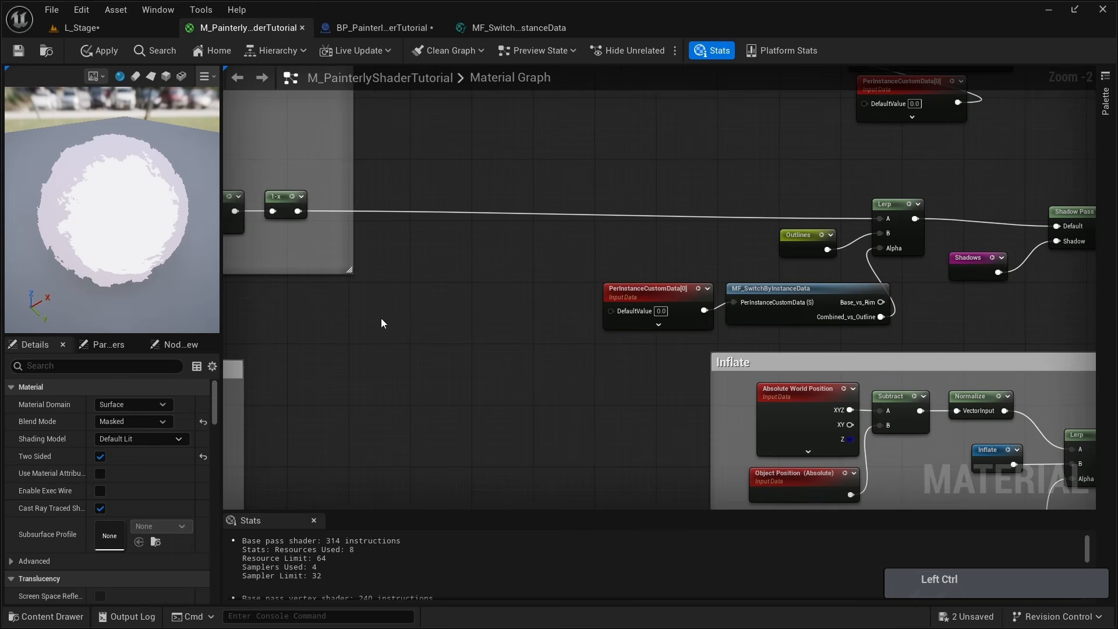
key(ctrl+v)
drag(368, 327, 439, 355)
click(328, 284)
Rearrange the Outlines Lerp's original switch pair so PerInstanceCustomData sits beneath MF_SwitchByInstanceData.
right_drag(828, 384, 516, 307)
drag(499, 289, 544, 332)
right_drag(379, 304, 439, 414)
drag(391, 359, 514, 415)
Add a Lerp node between the Inner Rim Erosion group's 1-x node and the Outlines Lerp.
right_drag(305, 266, 513, 267)
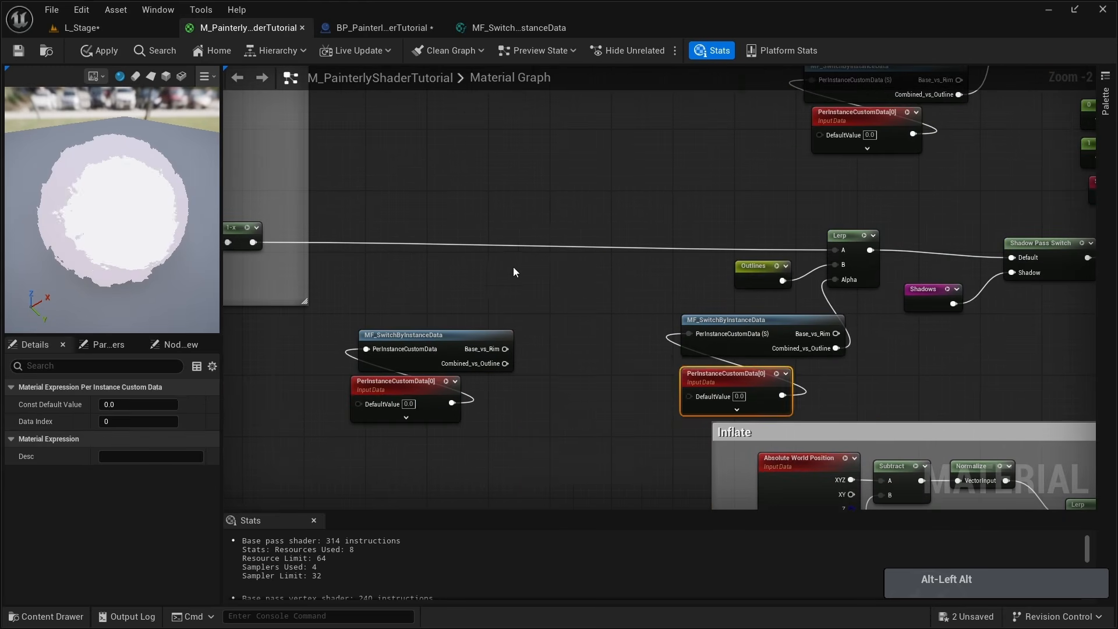
click(513, 267)
key(l)
click(513, 259)
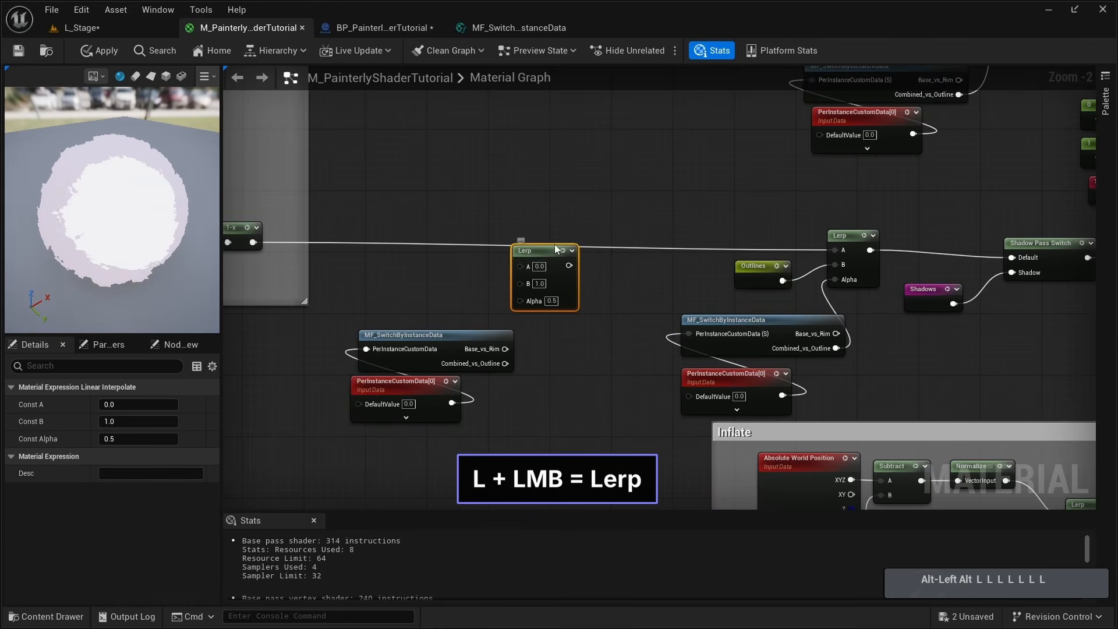
Shift the duplicated switch pair slightly left and connect its Base_vs_Rim output to the new Lerp's Alpha.
scroll(524, 332, up, 2)
right_drag(473, 291, 619, 294)
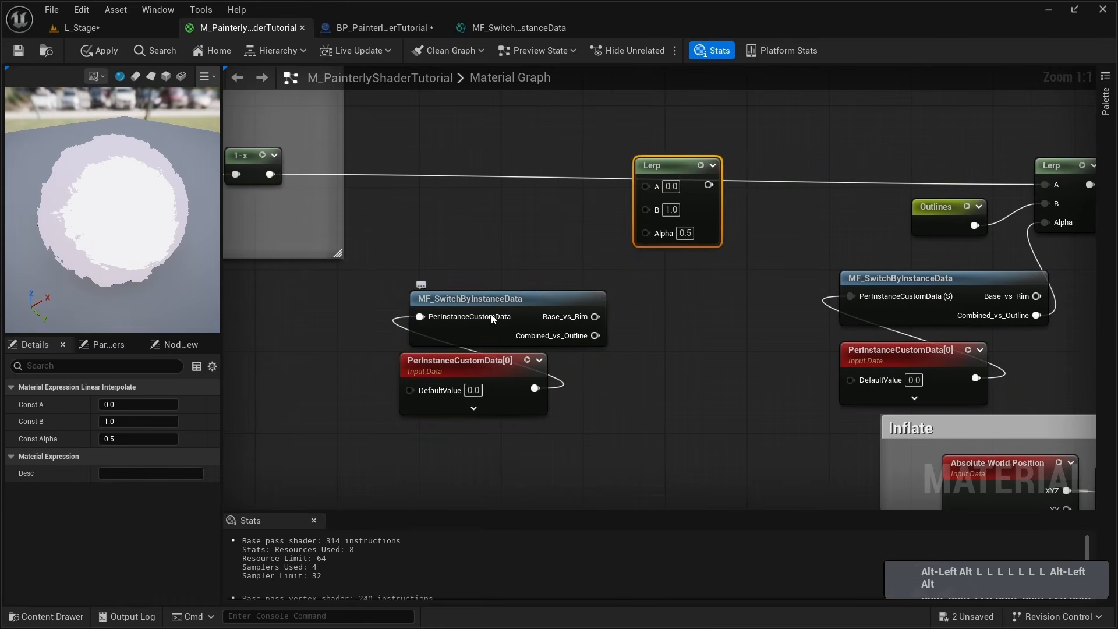
drag(508, 263, 490, 366)
drag(512, 297, 492, 287)
click(502, 262)
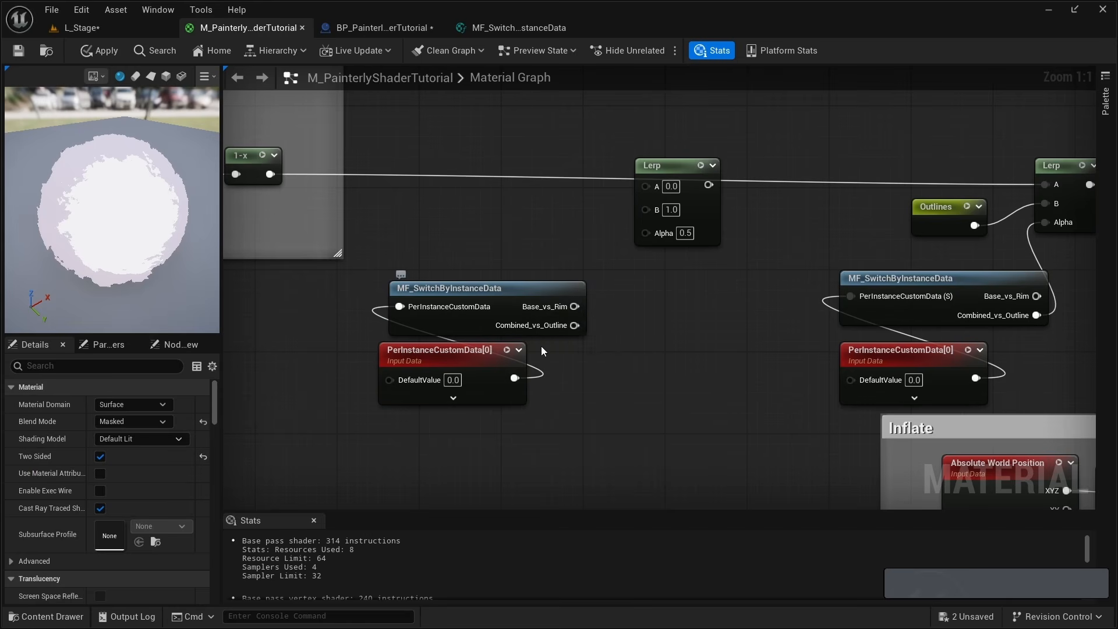
drag(574, 306, 647, 233)
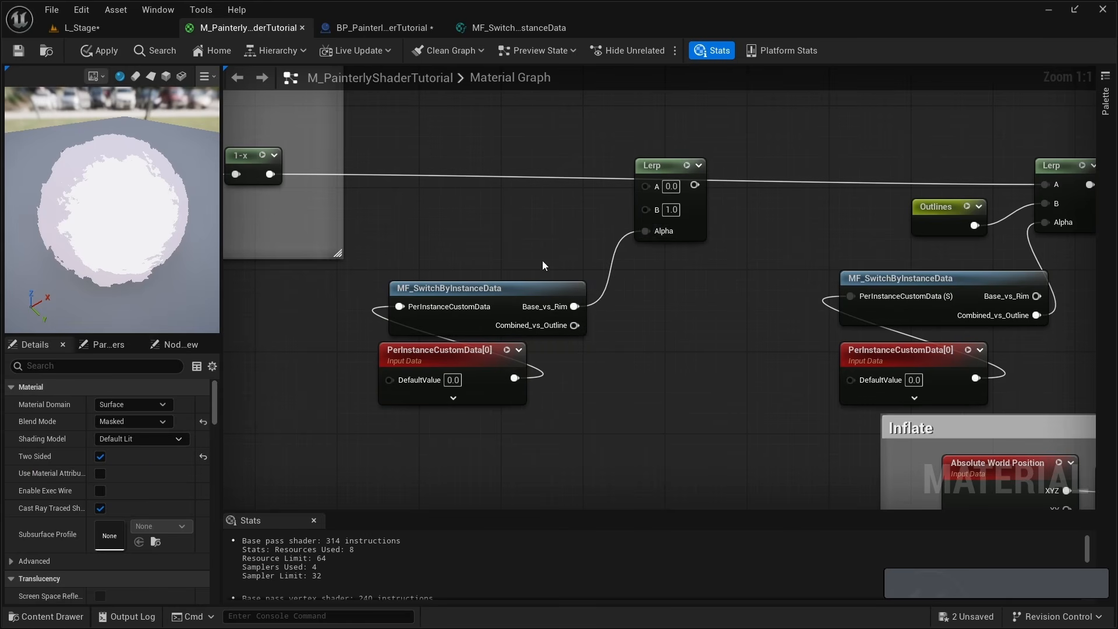
Connect the Inner Rim Erosion group's 1-x output to input A of the new Lerp.
mouse_move(344, 221)
right_down()
mouse_move(484, 280)
mouse_move(444, 274)
mouse_move(474, 297)
right_up()
right_drag(386, 281, 717, 332)
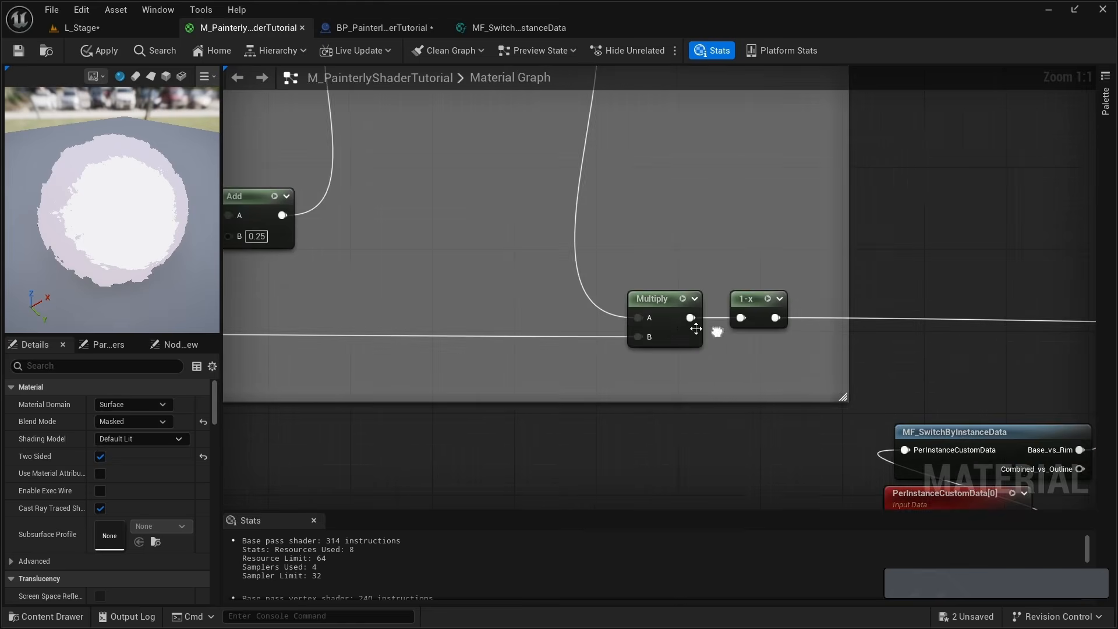
scroll(717, 332, down, 10)
scroll(407, 326, up, 7)
drag(466, 337, 756, 344)
Add an Outer Eroded Rim named reroute usage feeding input B of the new Lerp.
right_drag(755, 344, 608, 297)
scroll(550, 313, up, 1)
drag(613, 273, 573, 284)
text(outer)
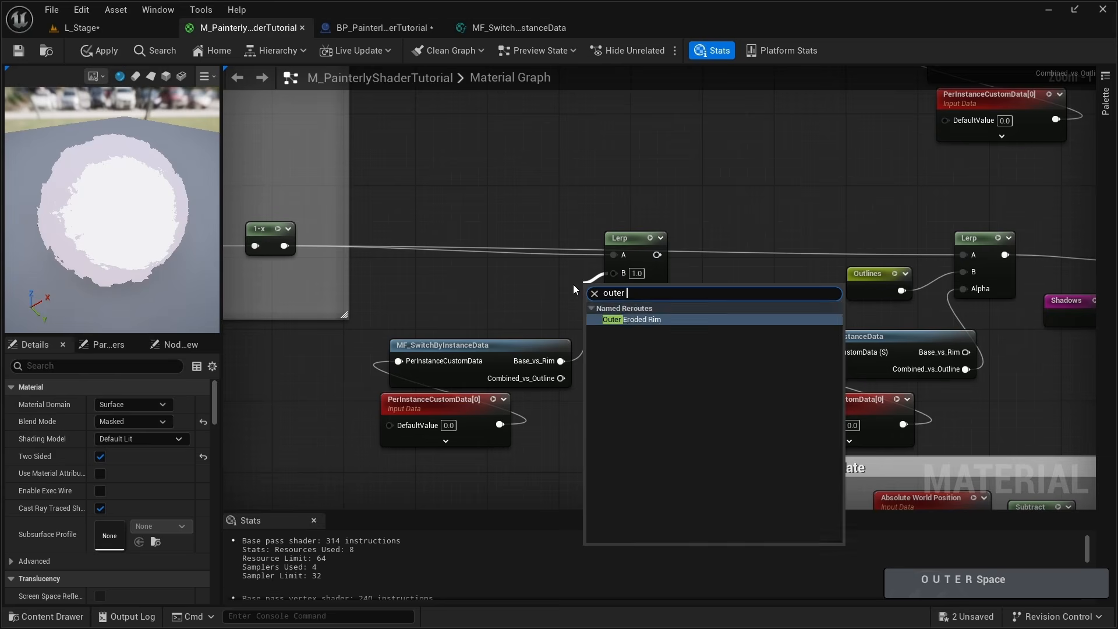
key(Return)
Connect the new Lerp's output to input A of the Outlines Lerp and apply the material.
right_drag(634, 295, 394, 316)
drag(389, 280, 705, 279)
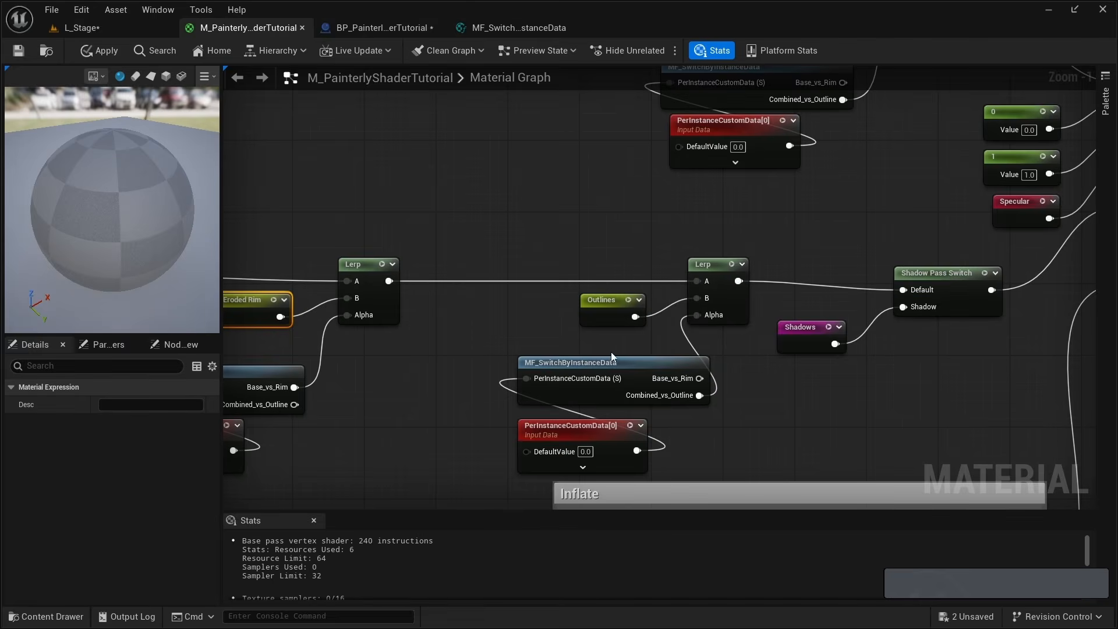
right_drag(451, 264, 494, 210)
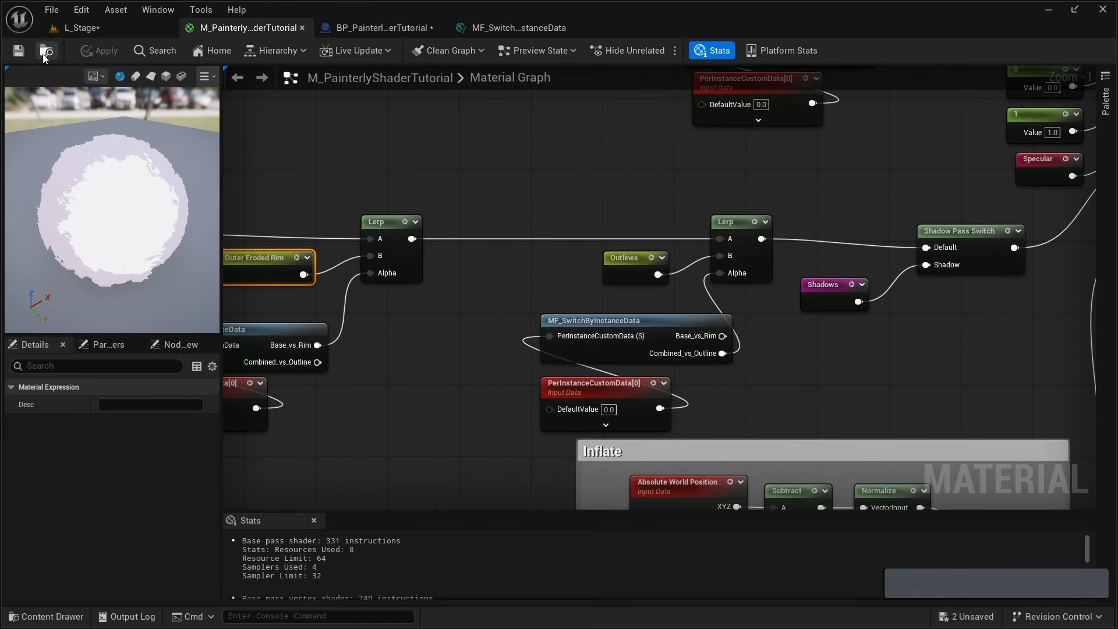
Switch to BP_PainterlyShaderTutorial and inspect the sphere's eroded rim and outlines from several angles in its viewport.
click(381, 27)
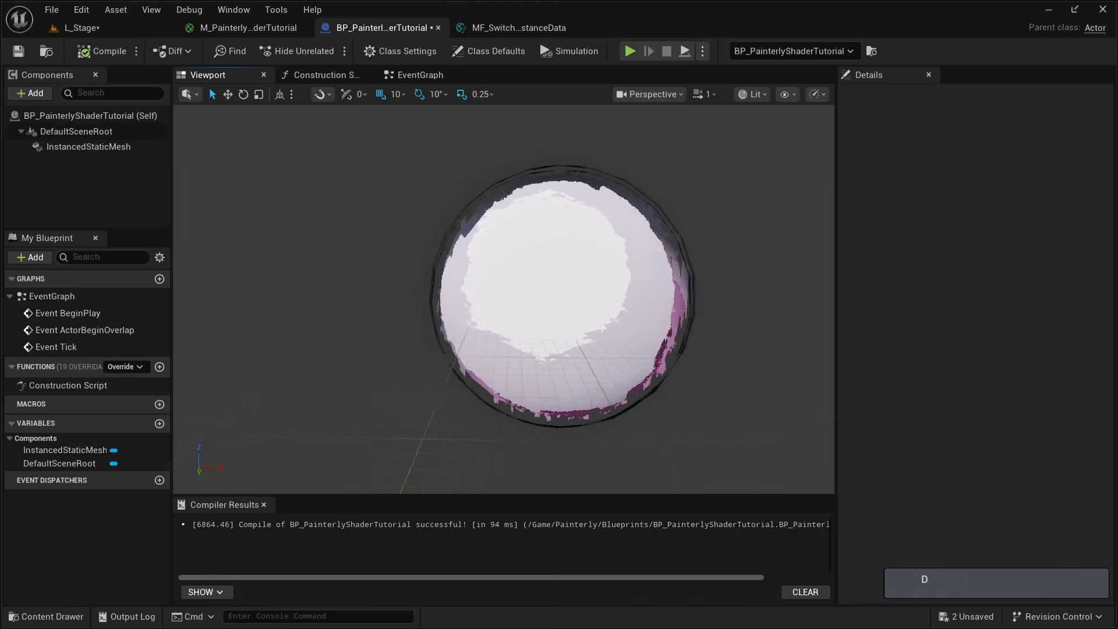
key(a)
key(w)
key(d)
key(a)
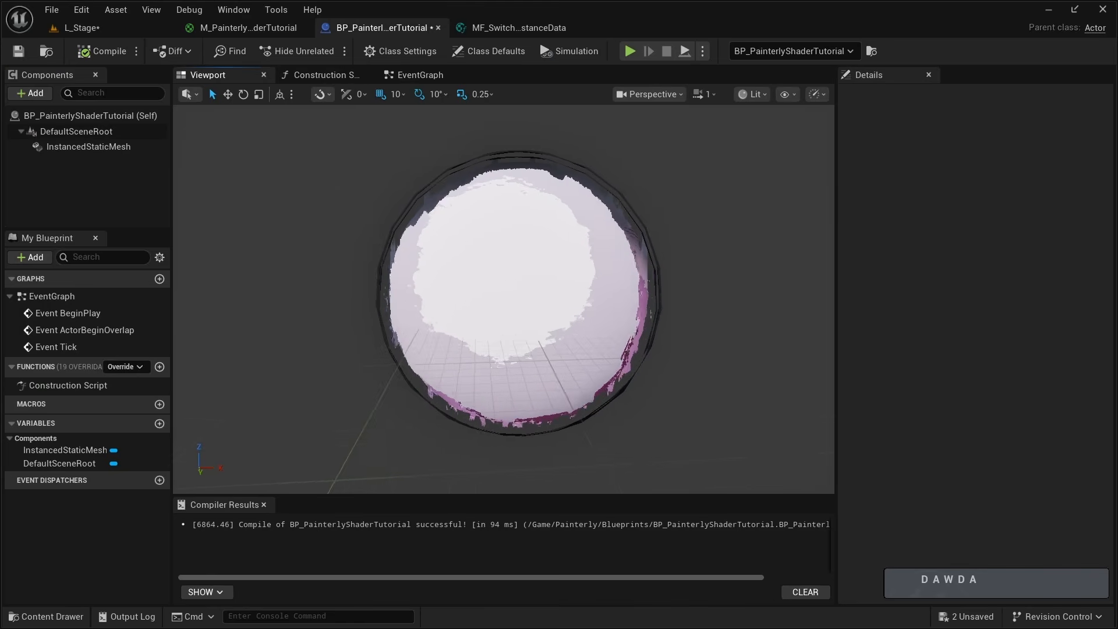
key(w)
key(d)
key(s)
key(a)
key(d)
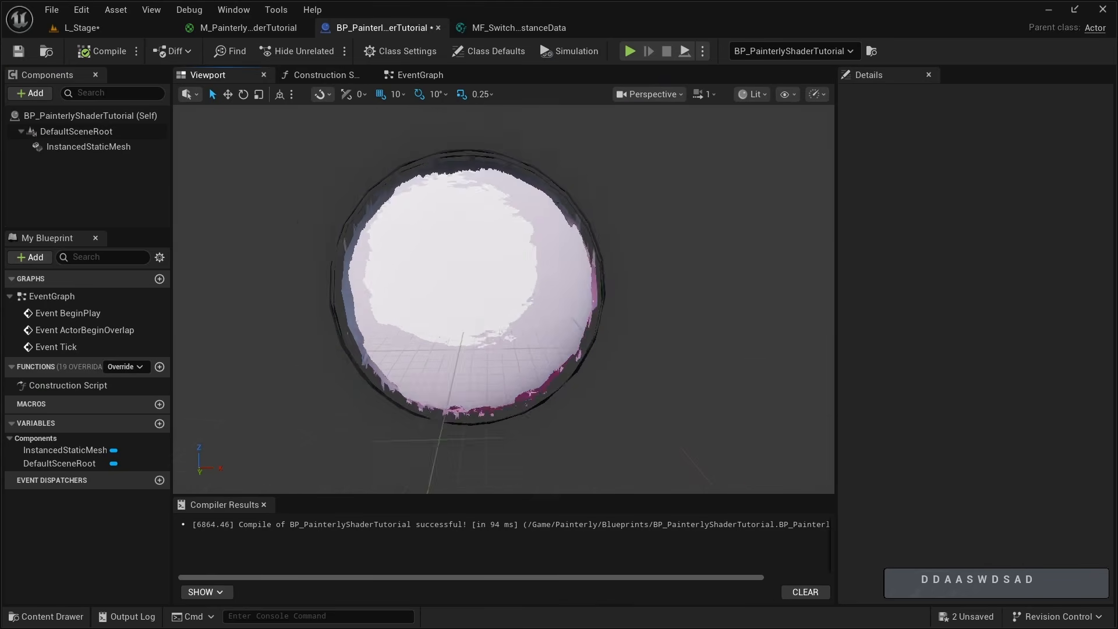
key(w)
key(a)
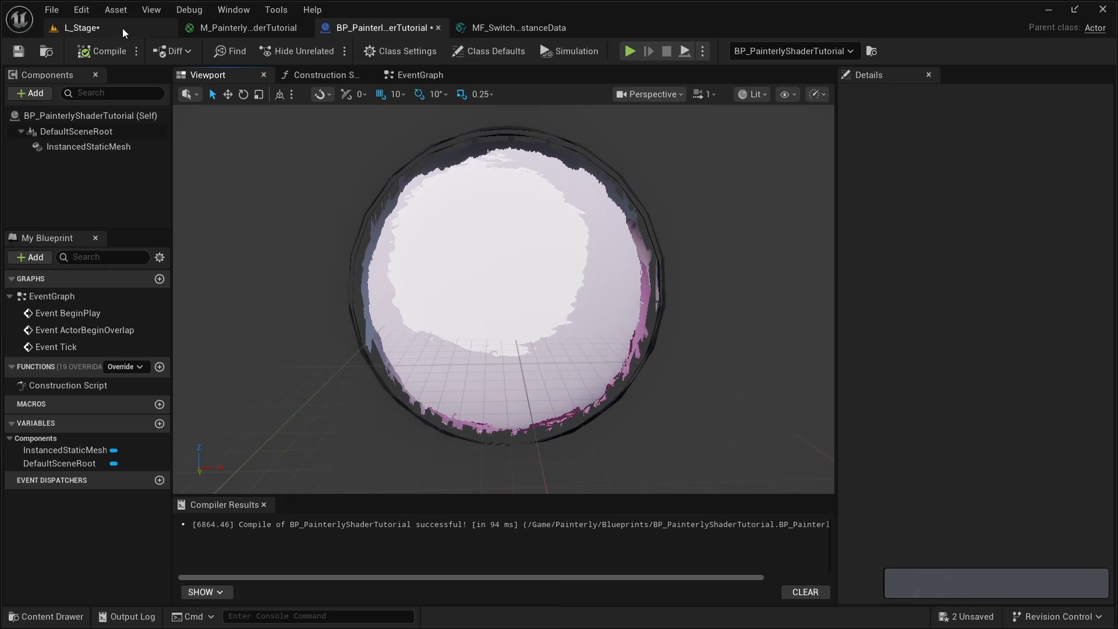
Switch to the L_Stage level and examine the painterly sphere's rim erosion and shadow from several camera positions.
click(123, 29)
key(w)
key(d)
key(d)
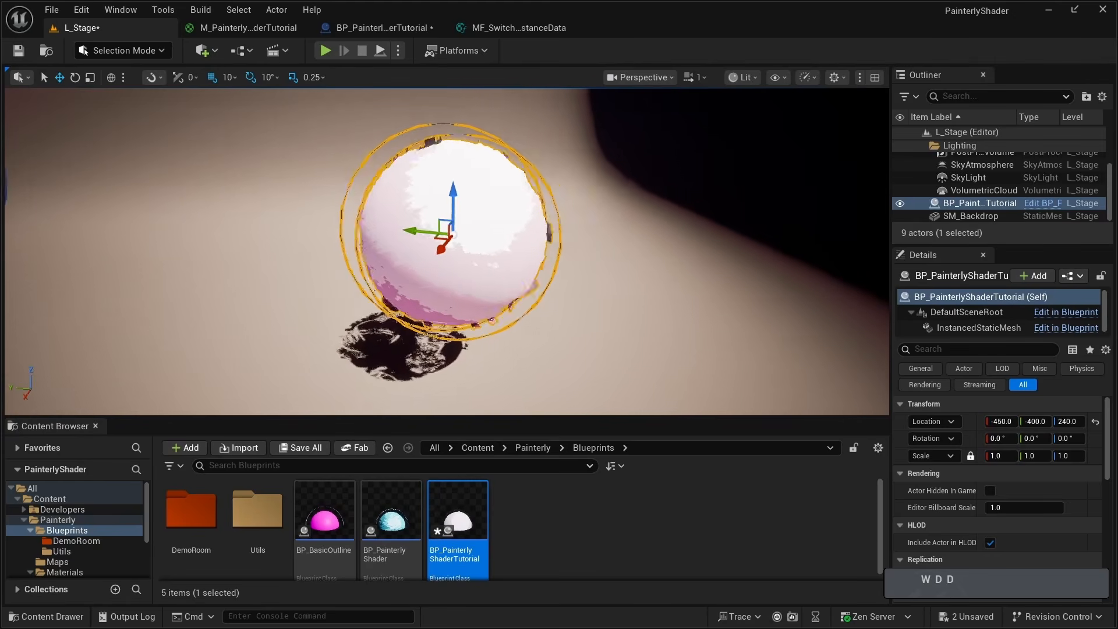
key(w)
key(a)
key(a)
key(d)
key(s)
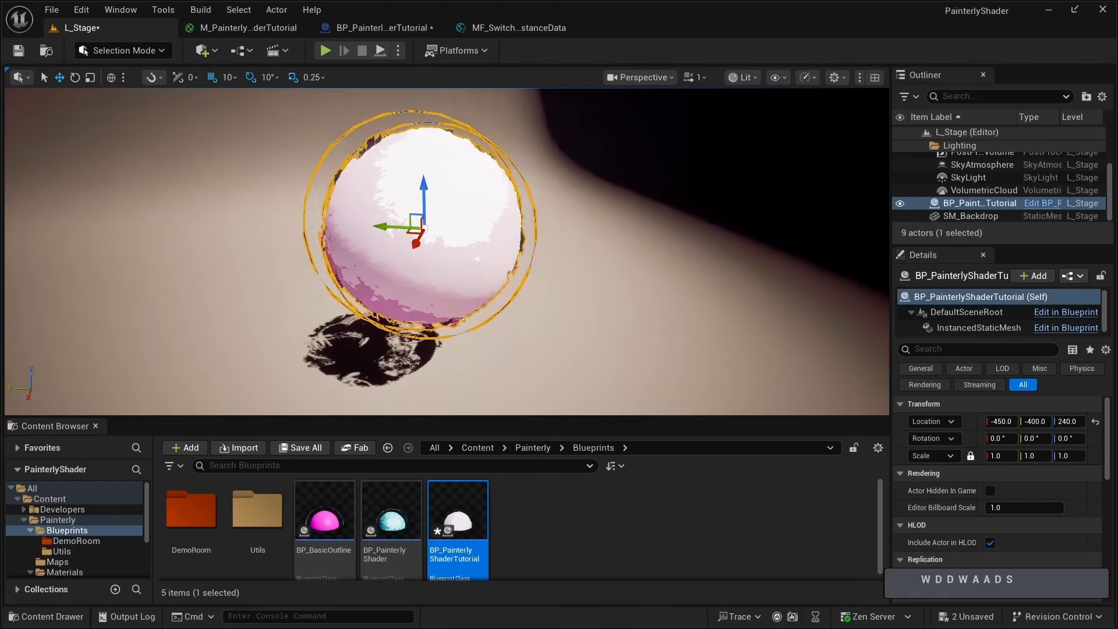
key(a)
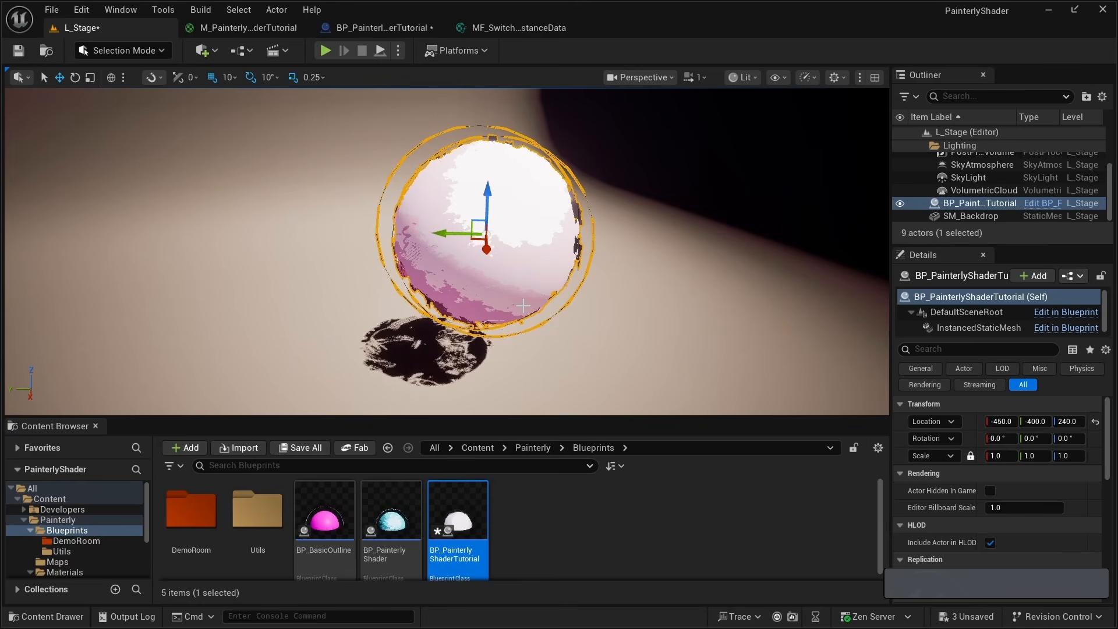
key(w)
key(w)
key(w)
right_drag(523, 305, 472, 256)
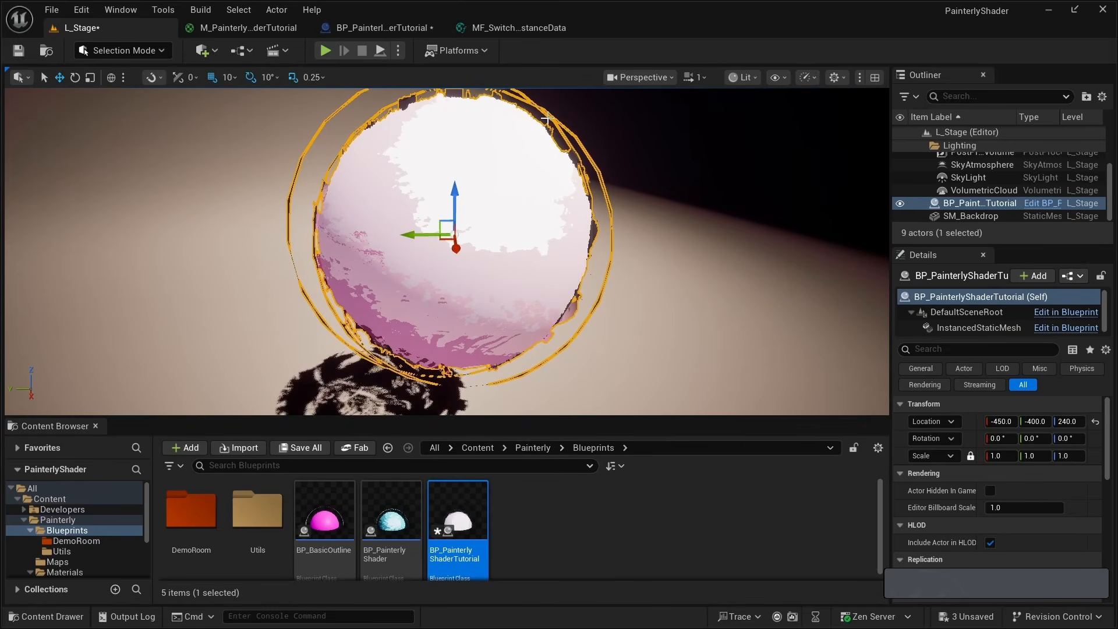
Turn on game view to hide the selection overlay and inspect the sphere's outlines and eroded edges up close.
key(g)
key(s)
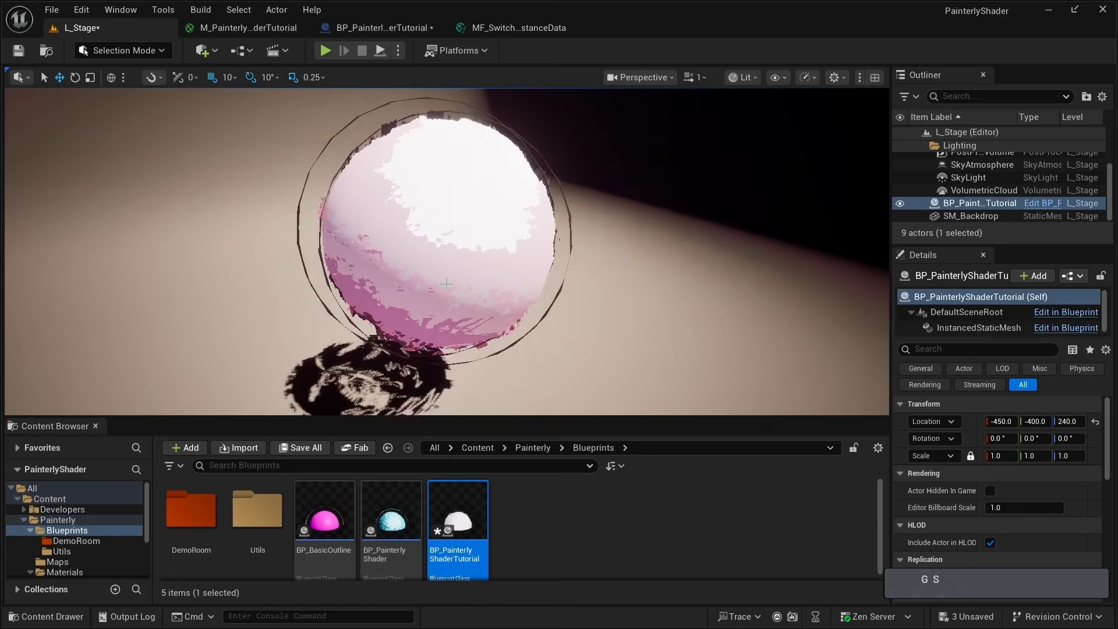
key(w)
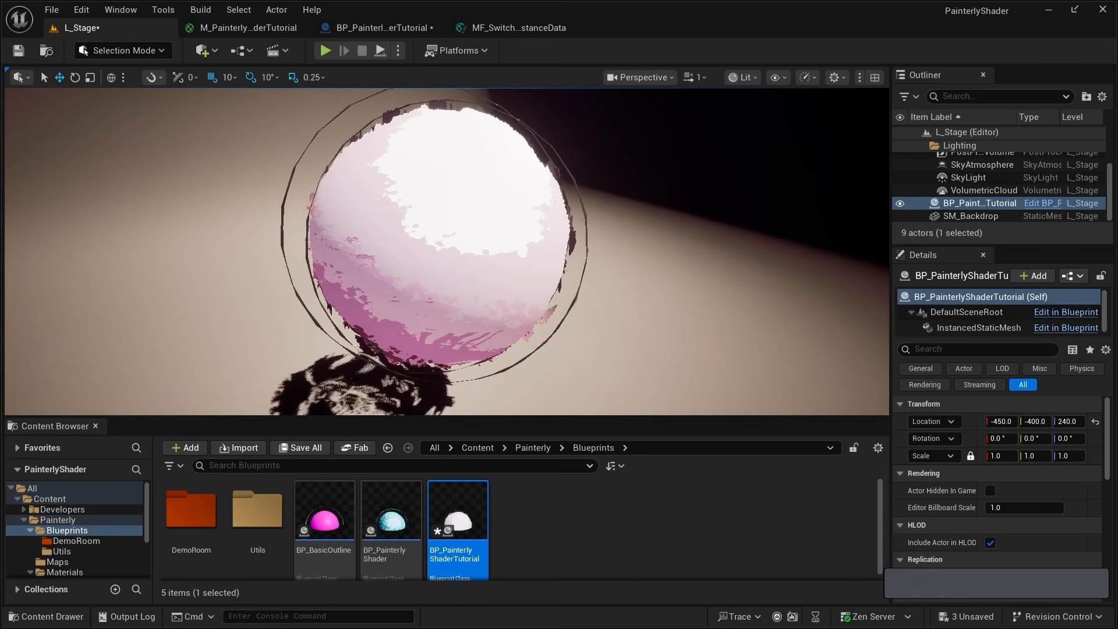
key(d)
key(d)
key(a)
key(a)
key(d)
key(d)
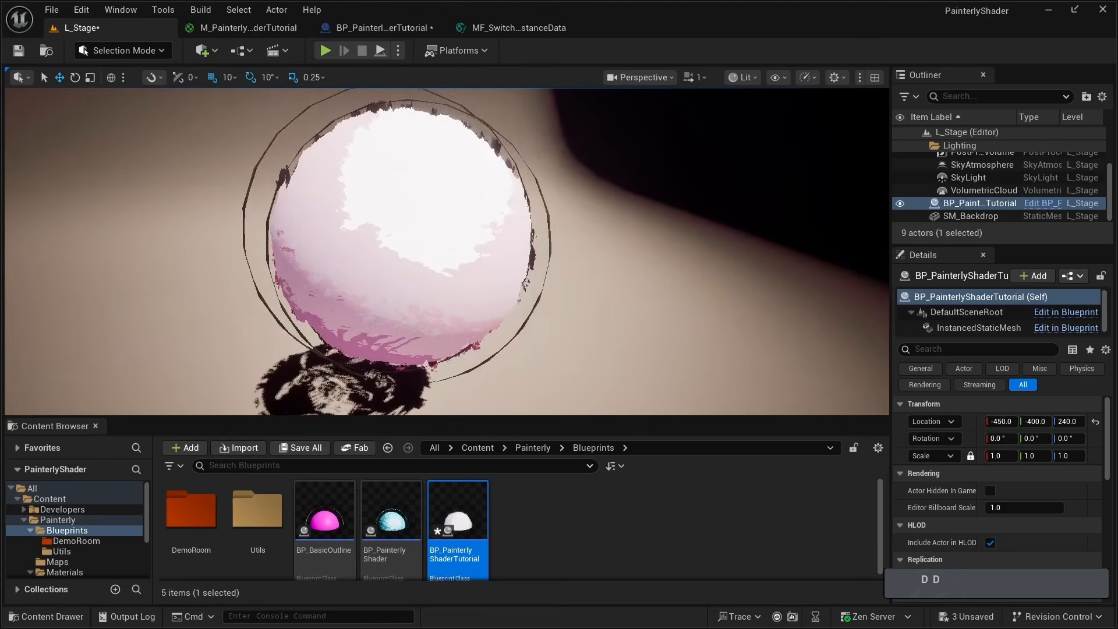
key(a)
key(a)
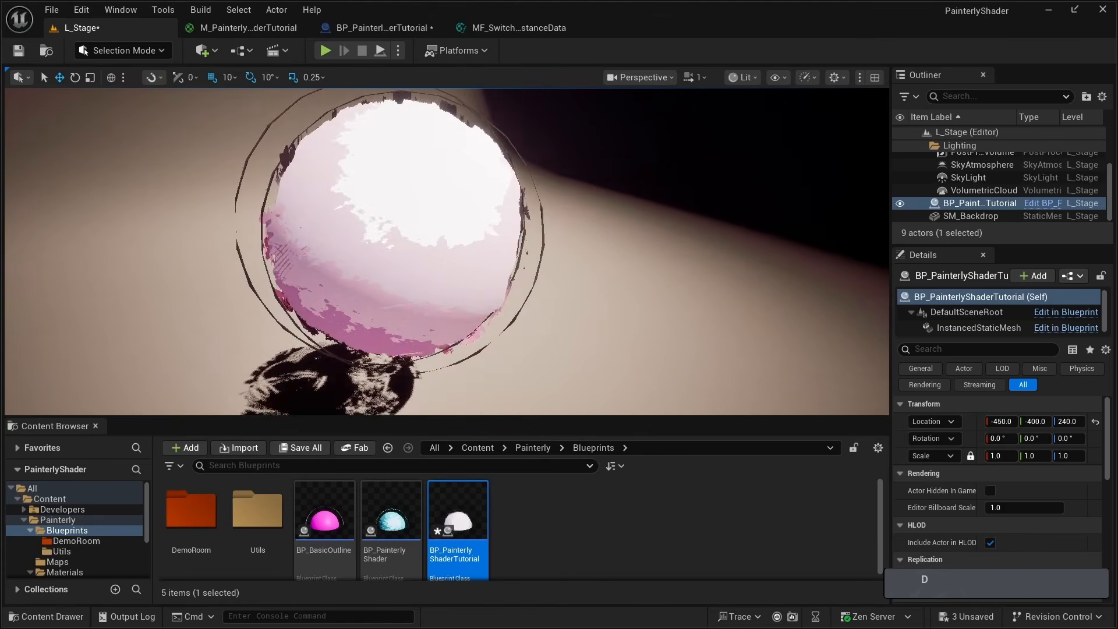
key(d)
key(w)
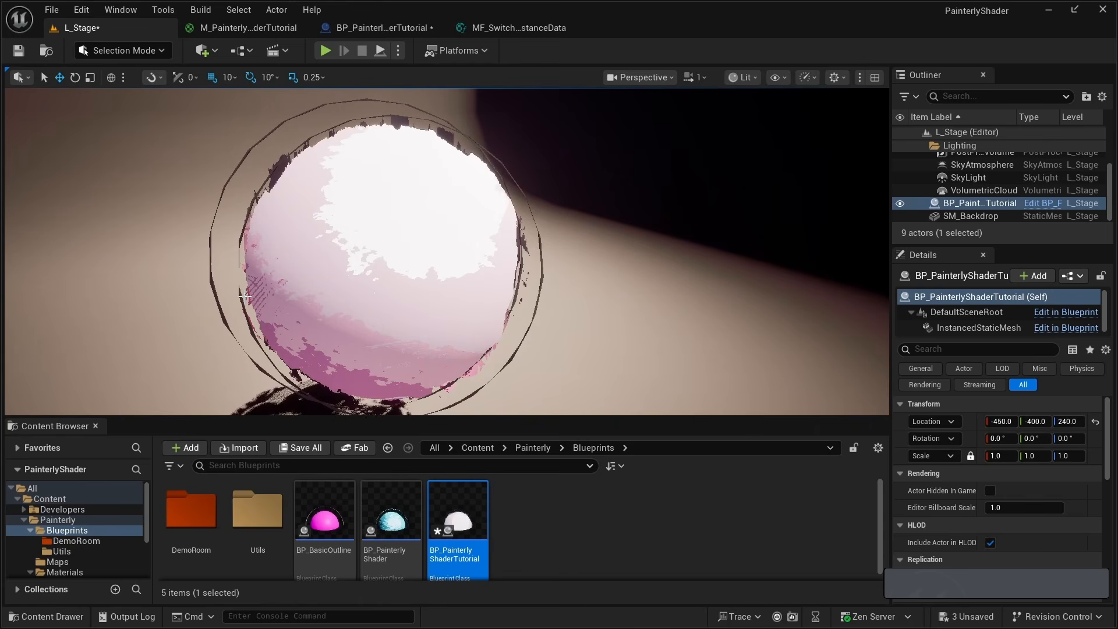
right_drag(429, 288, 412, 286)
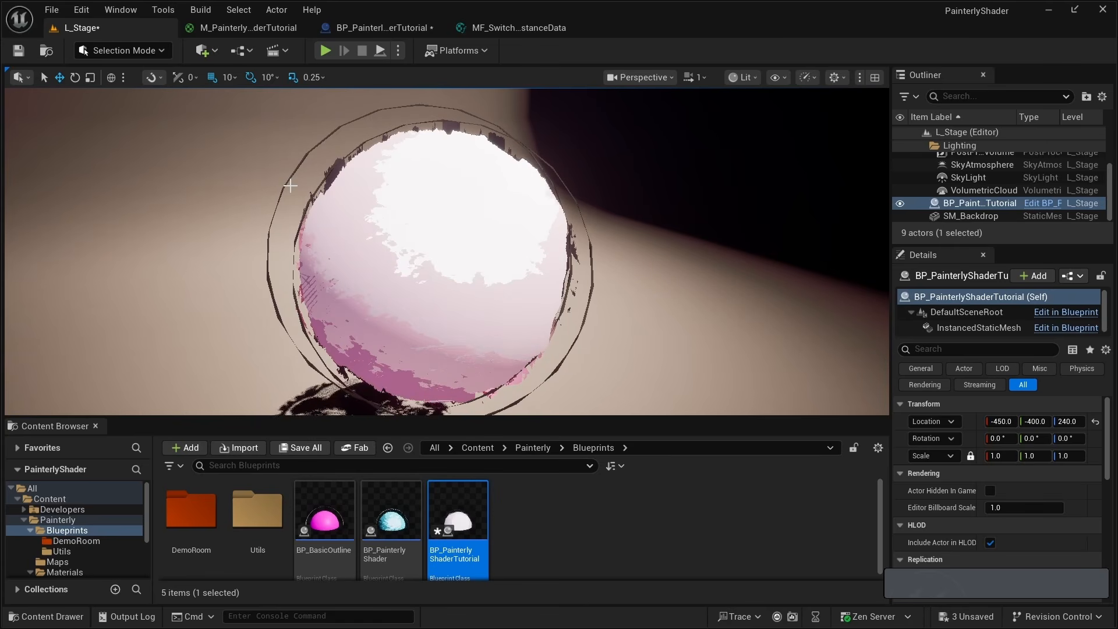
Open the Construction Script of BP_PainterlyShaderTutorial and narrow the Details area to widen the graph.
click(373, 29)
click(323, 75)
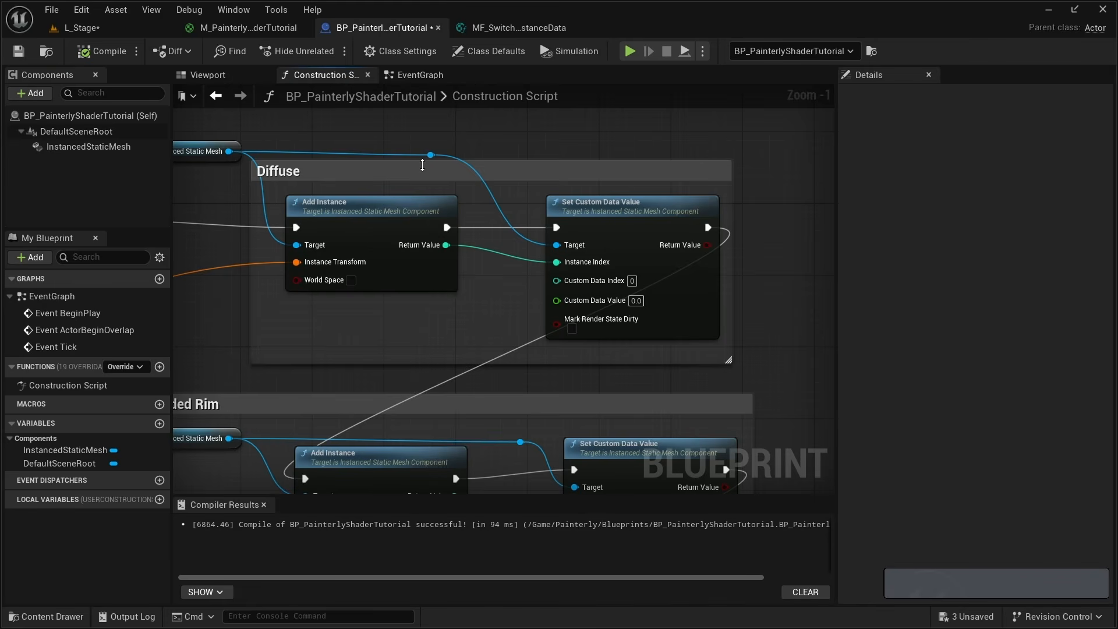
right_drag(562, 360, 579, 246)
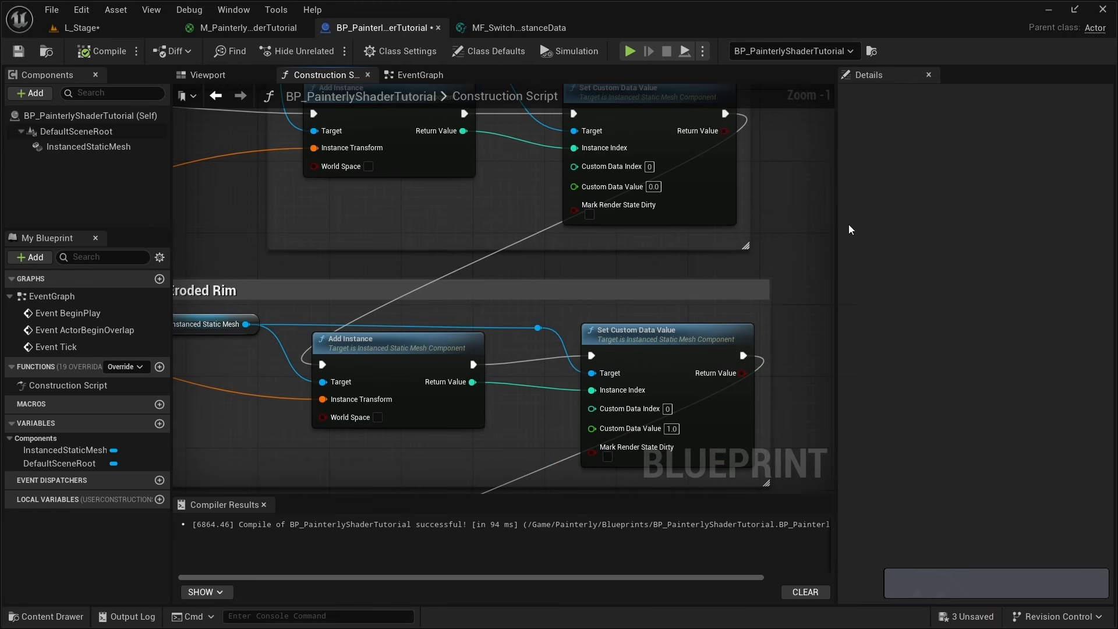
click(839, 245)
drag(837, 247, 885, 246)
Move the Outer Eroded Rim and Outlines groups down from the Diffuse group and shift the shared transform nodes down-left.
right_drag(432, 394, 495, 198)
scroll(494, 198, down, 5)
drag(379, 362, 645, 167)
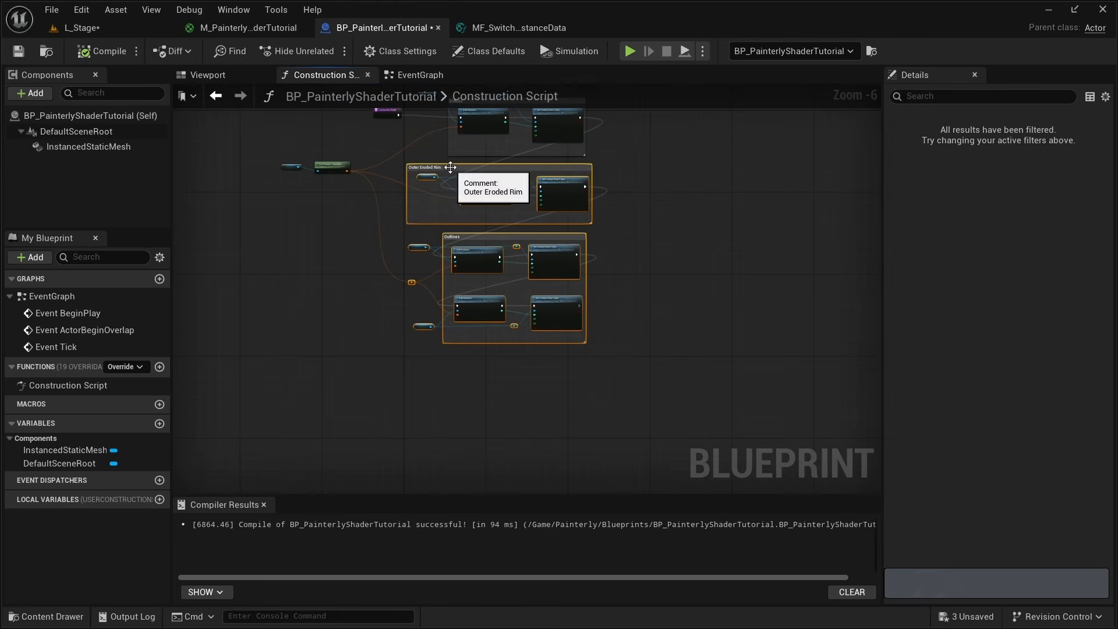
drag(447, 172, 457, 346)
drag(273, 188, 224, 276)
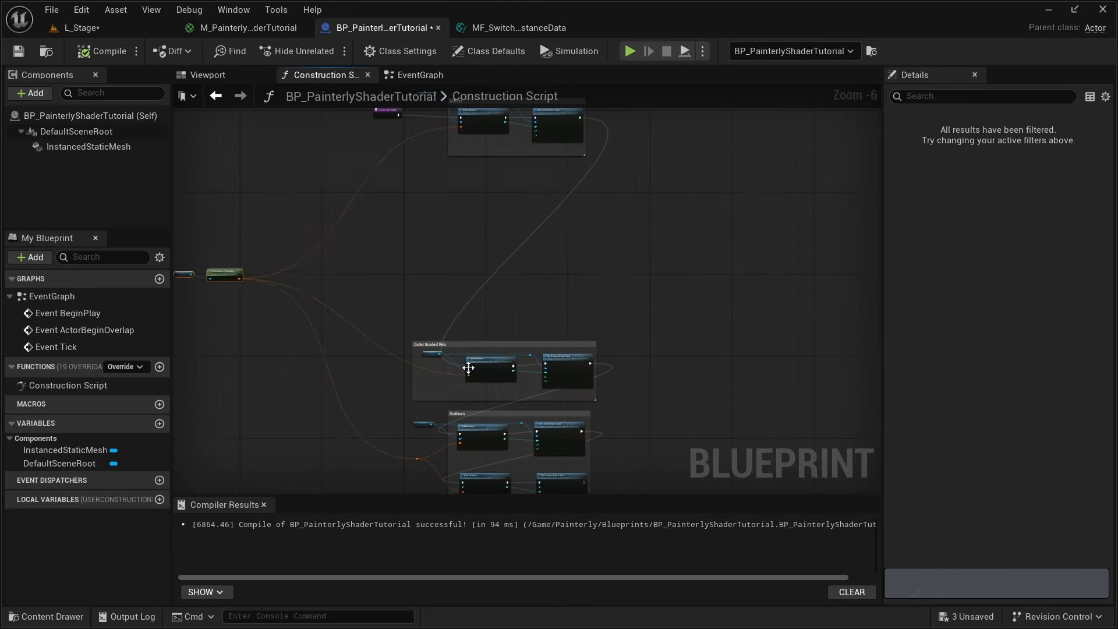
Shift the Outer Eroded Rim and Outlines groups slightly farther down to enlarge the gap below Diffuse.
right_drag(468, 368, 428, 304)
drag(592, 234, 377, 478)
drag(447, 262, 423, 313)
right_drag(430, 166, 424, 298)
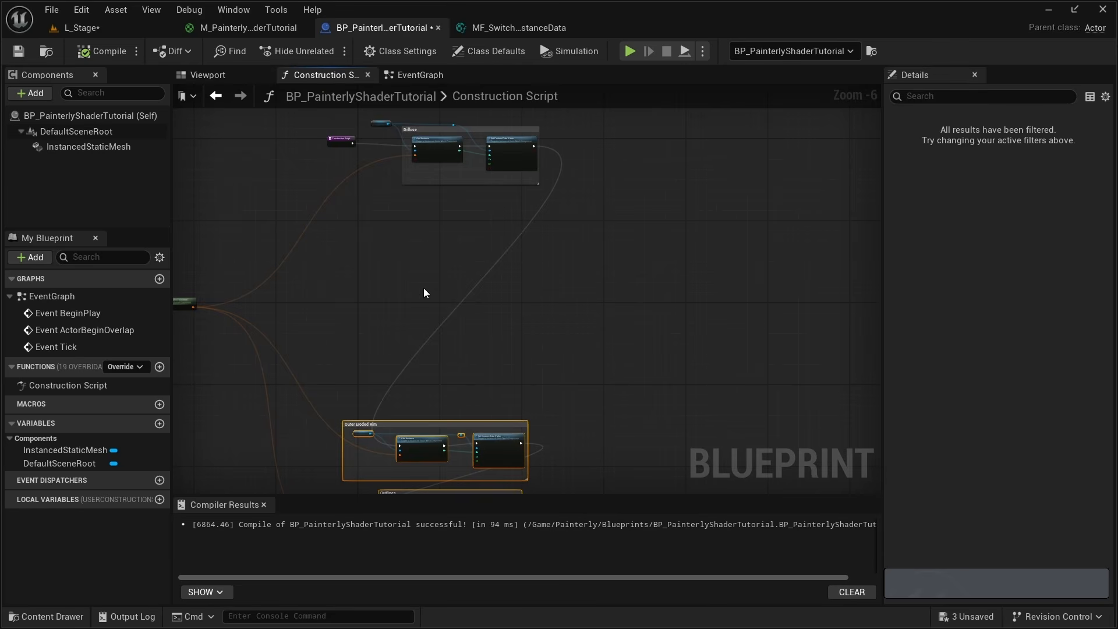
Copy the Instanced Static Mesh, reroute, Add Instance and Set Custom Data Value nodes of the Diffuse group.
alt+right_drag(427, 290, 469, 297)
right_drag(466, 133, 465, 305)
right_drag(520, 185, 456, 354)
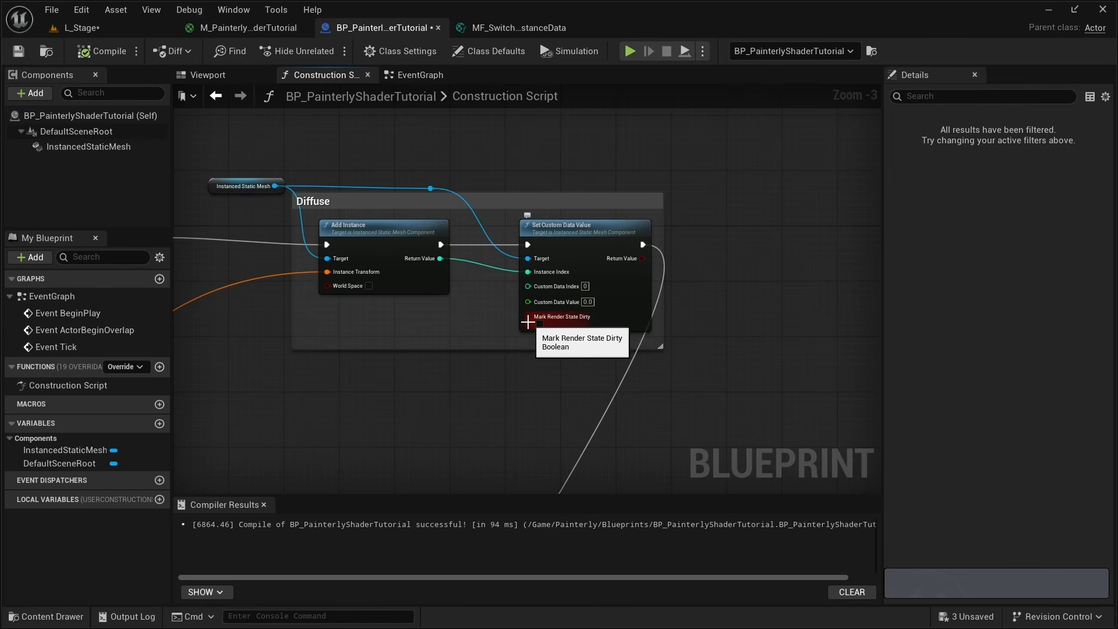
right_drag(360, 331, 425, 392)
click(309, 245)
shift+click(496, 249)
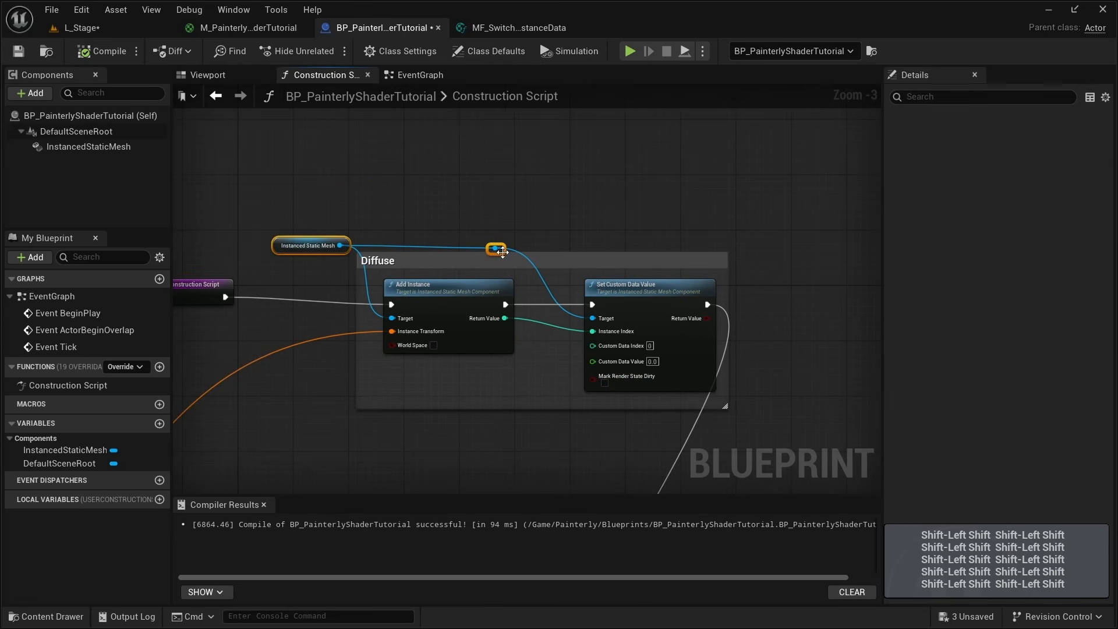
shift+drag(420, 376, 630, 295)
key(ctrl+c)
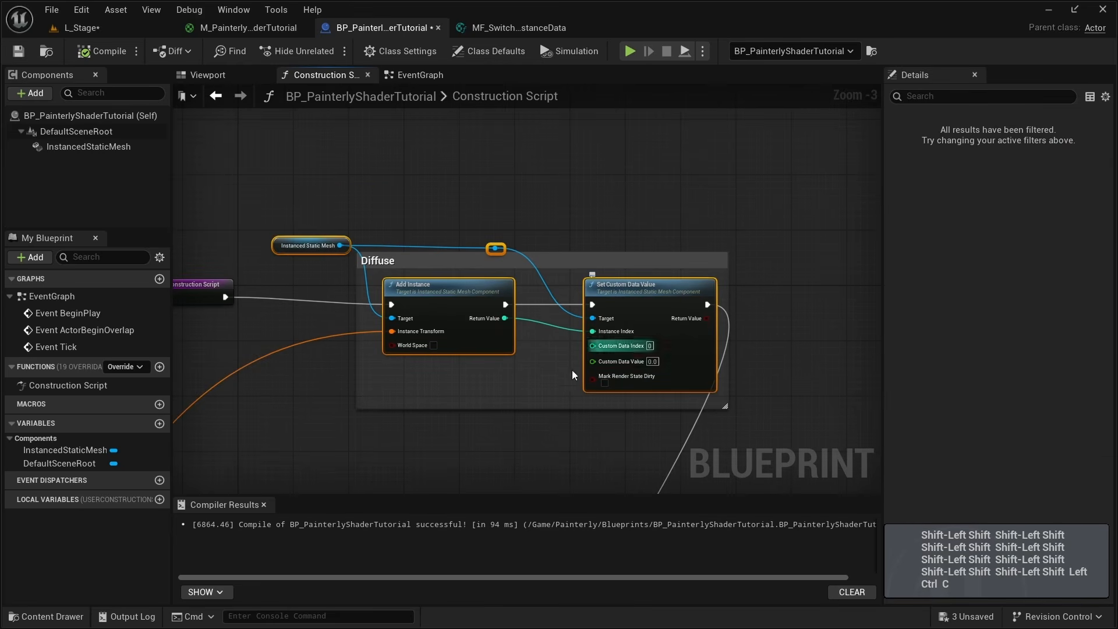
Paste the copied instance nodes into the gap below the Diffuse group and move them slightly up-left.
right_drag(502, 468, 504, 229)
click(435, 283)
right_drag(435, 283, 477, 244)
key(ctrl+v)
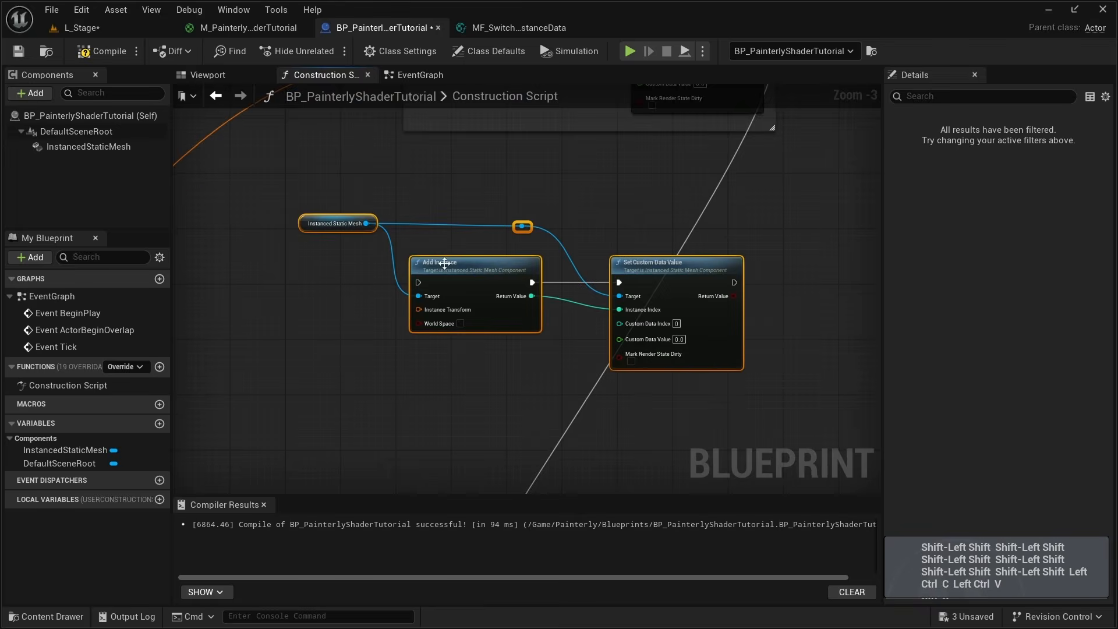
drag(444, 262, 416, 212)
right_drag(511, 261, 417, 345)
click(418, 348)
Set the Custom Data Index of the pasted Set Custom Data Value node to 1.
scroll(418, 348, up, 2)
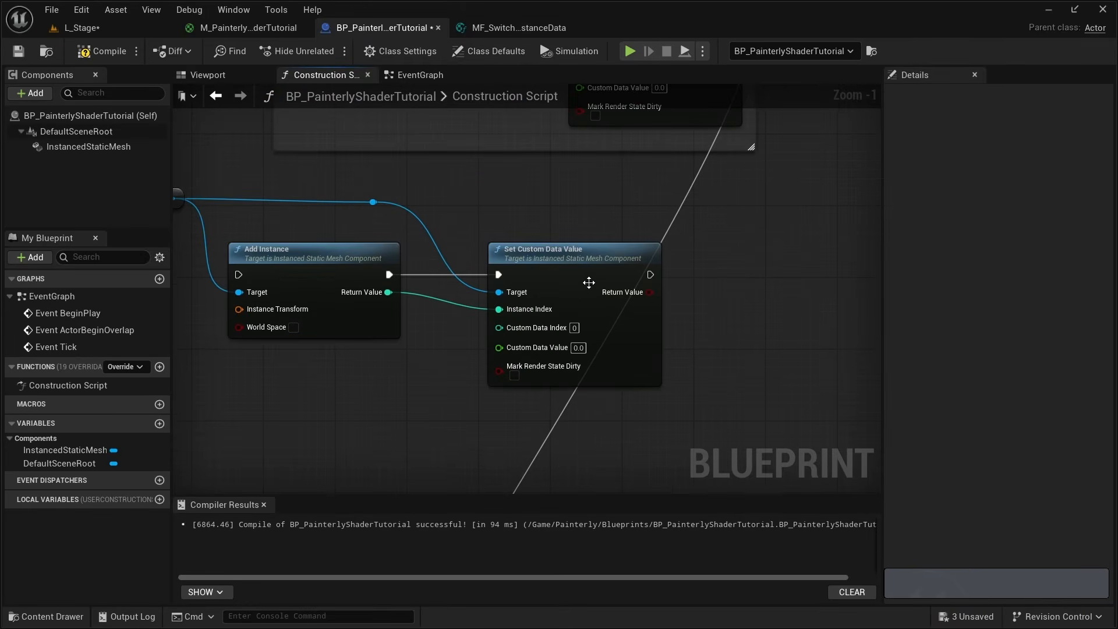
text(1)
right_drag(633, 135, 610, 302)
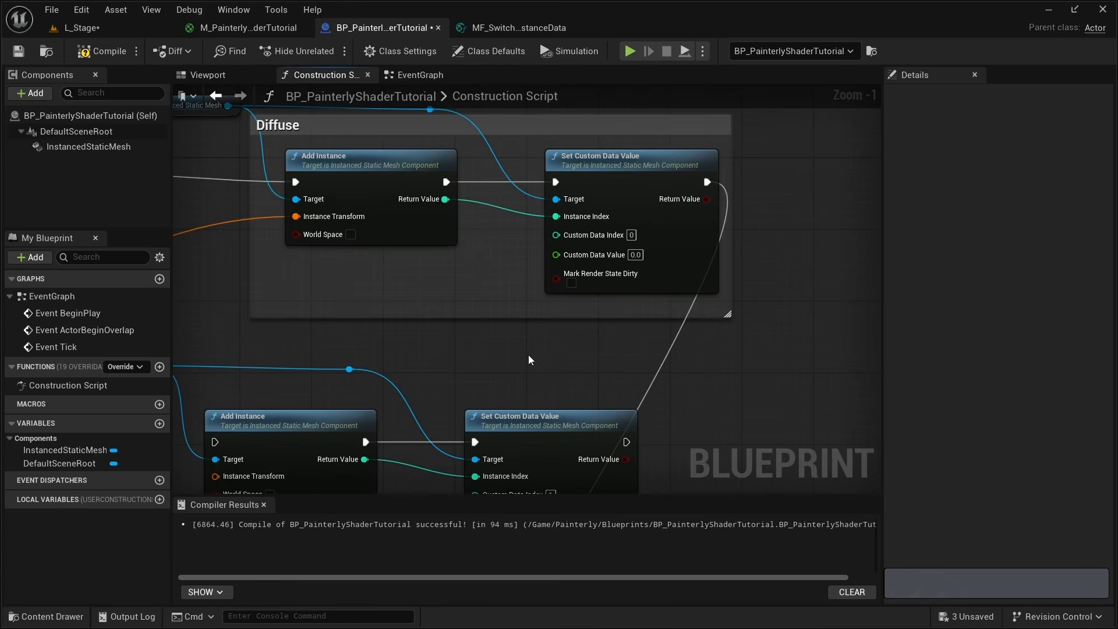
right_drag(529, 354, 535, 161)
Duplicate the pasted Set Custom Data Value node, align the copy beside it and connect their execution pins.
click(533, 225)
right_drag(717, 273, 506, 261)
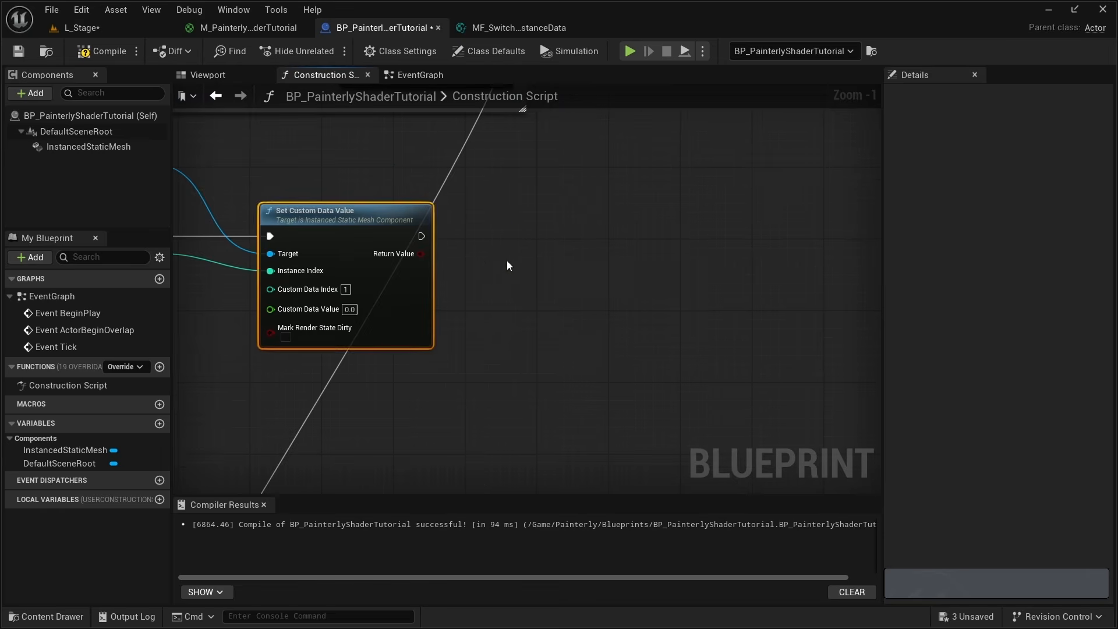
key(ctrl+d)
drag(516, 245, 517, 219)
drag(422, 236, 513, 236)
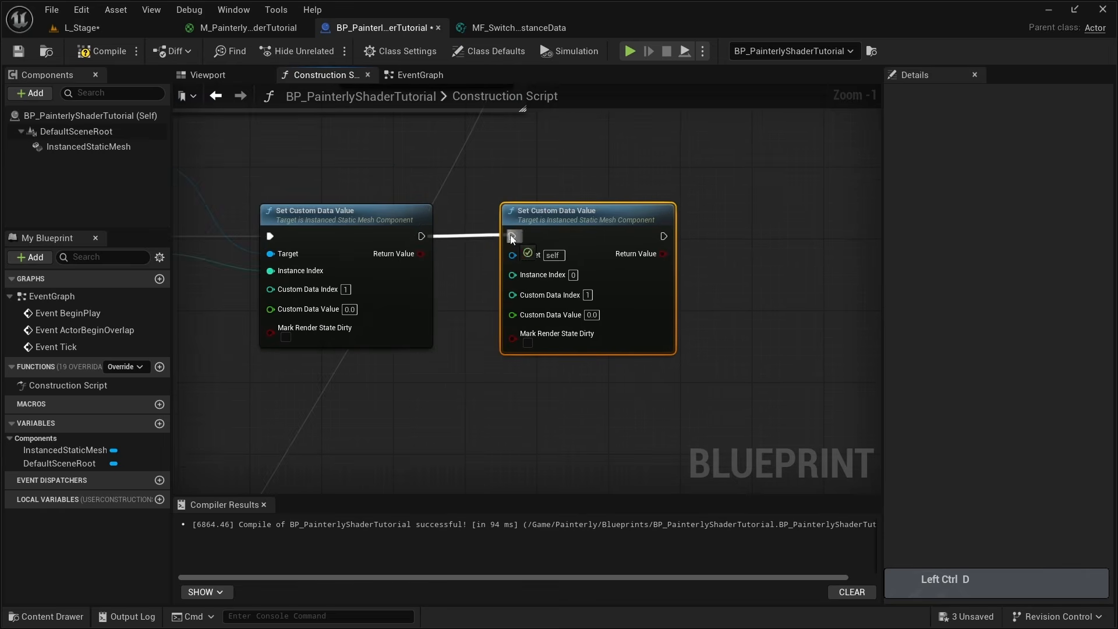
Connect the Instanced Static Mesh reference to the second Set Custom Data Value node's Target and add a reroute node on that wire.
right_drag(246, 245, 601, 353)
drag(501, 270, 471, 362)
right_drag(375, 280, 435, 260)
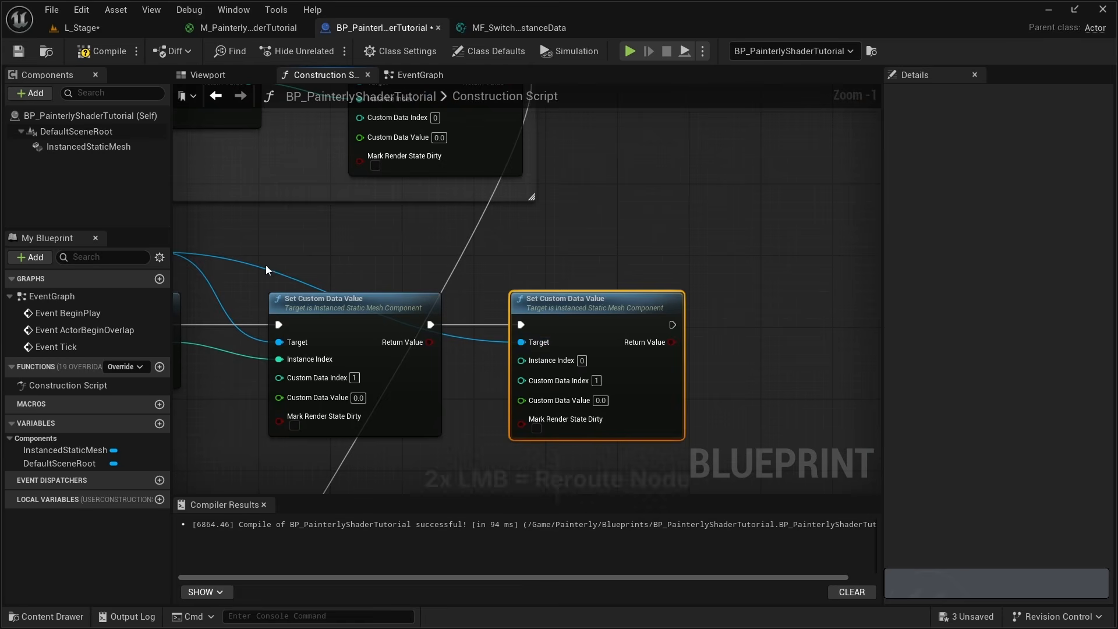
double_click(262, 261)
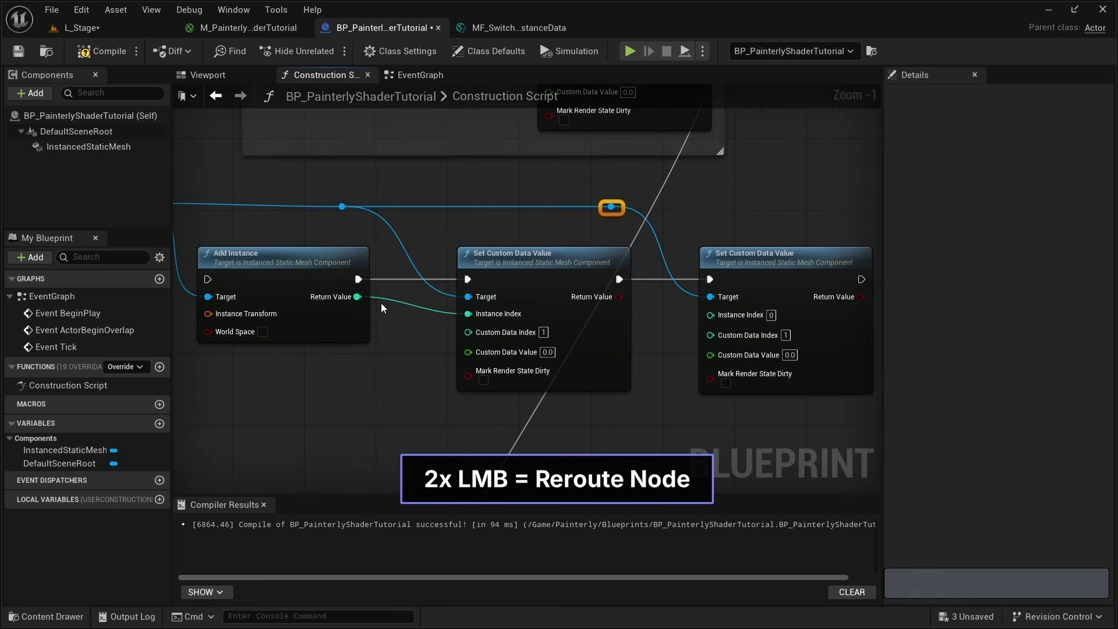
Connect Add Instance's Return Value to the second Set Custom Data Value node's Instance Index, routing the wire below the nodes through two reroute nodes.
drag(357, 302, 710, 320)
right_drag(665, 329, 664, 269)
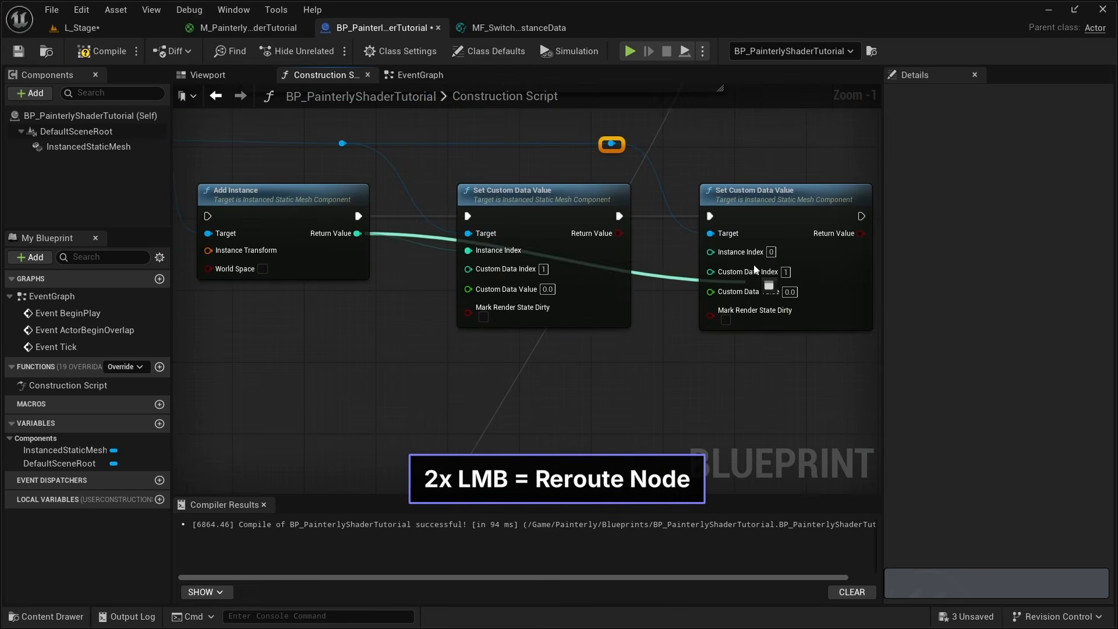
double_click(420, 234)
drag(421, 234, 405, 352)
double_click(437, 350)
drag(435, 356, 659, 349)
Set the Custom Data Index of the last Set Custom Data Value node to 2.
right_drag(680, 359, 572, 347)
right_drag(230, 345, 475, 322)
right_drag(400, 265, 460, 377)
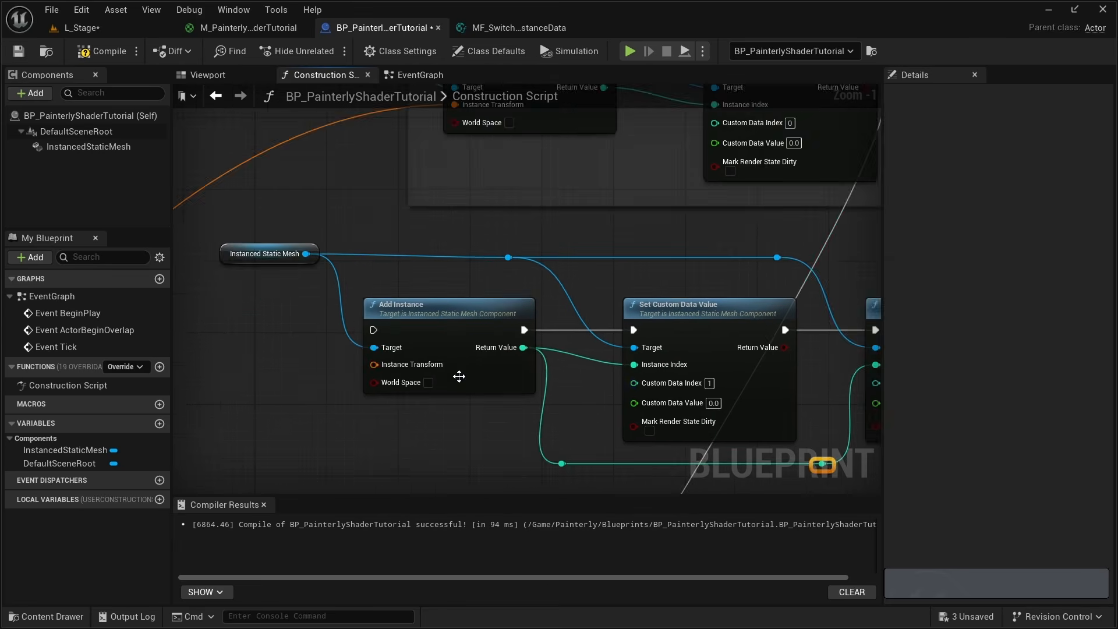
right_drag(778, 328, 382, 293)
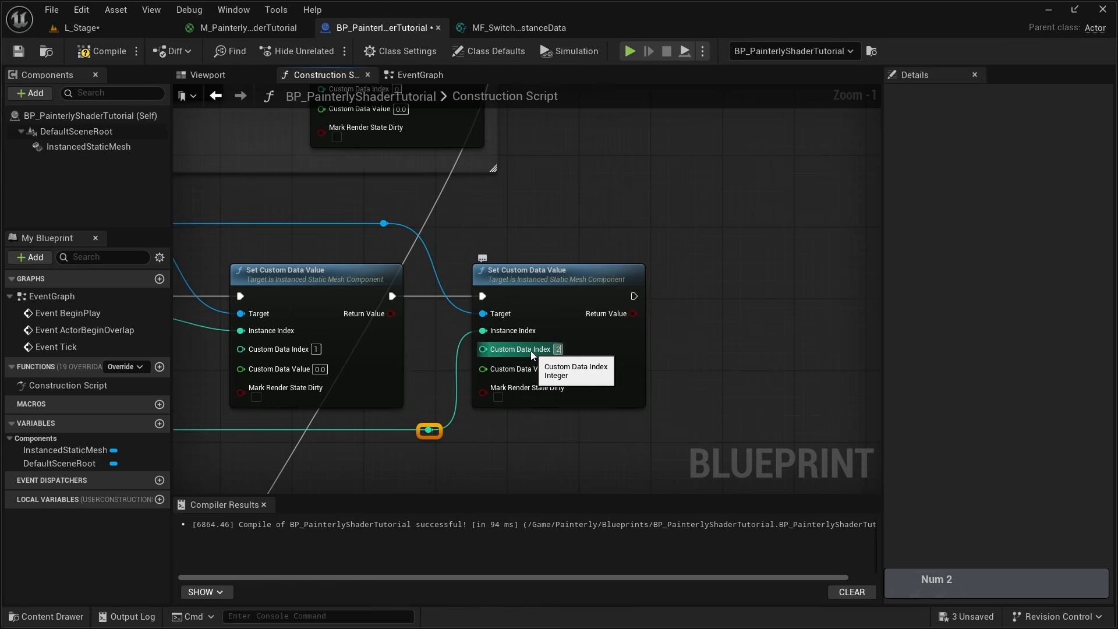
key(Return)
Duplicate the Set Custom Data Value node with index 2 together with its two reroute nodes, and place the copy after it.
drag(613, 220, 361, 442)
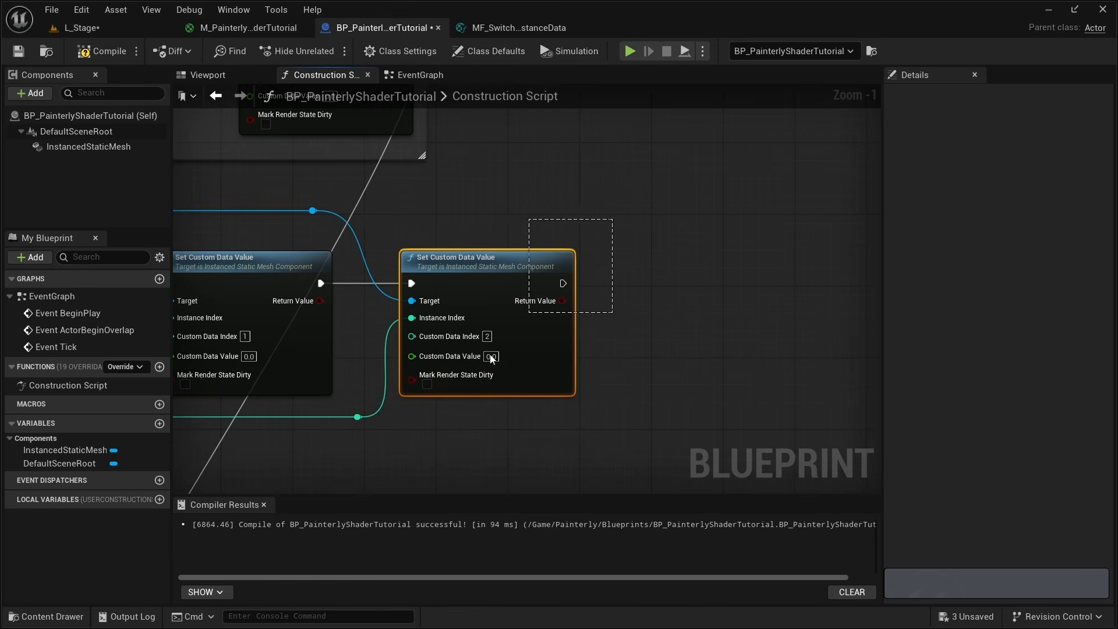
shift+drag(299, 187, 330, 217)
right_drag(605, 291, 427, 267)
key(ctrl+d)
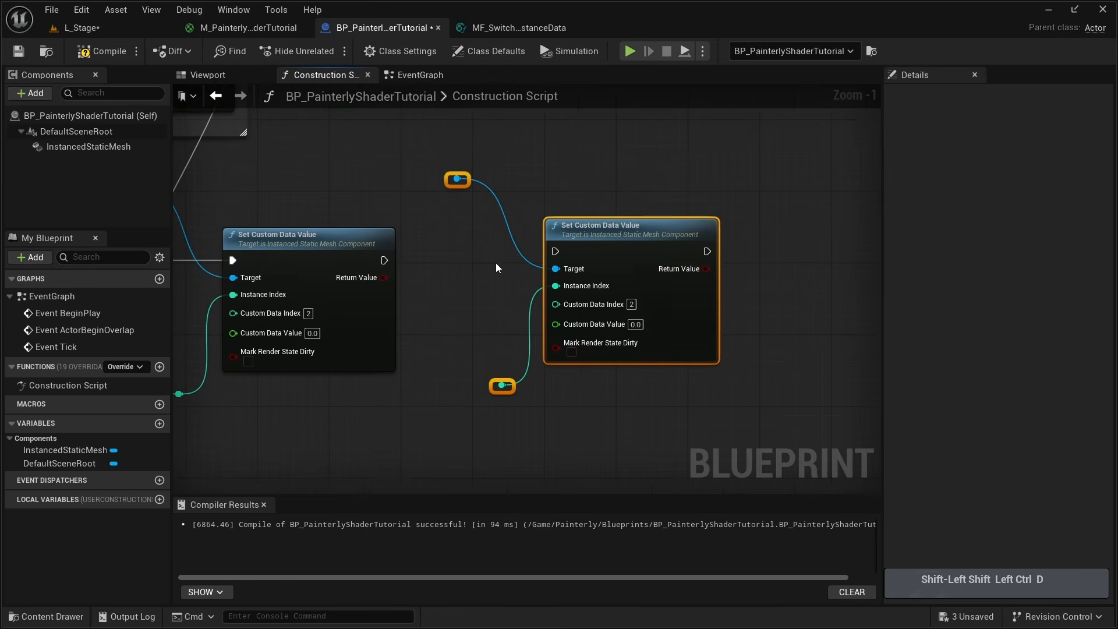
drag(582, 239, 528, 239)
Connect the previous Target and Instance Index reroute nodes to the matching reroute nodes of the duplicate.
right_drag(407, 233, 483, 232)
drag(209, 187, 479, 184)
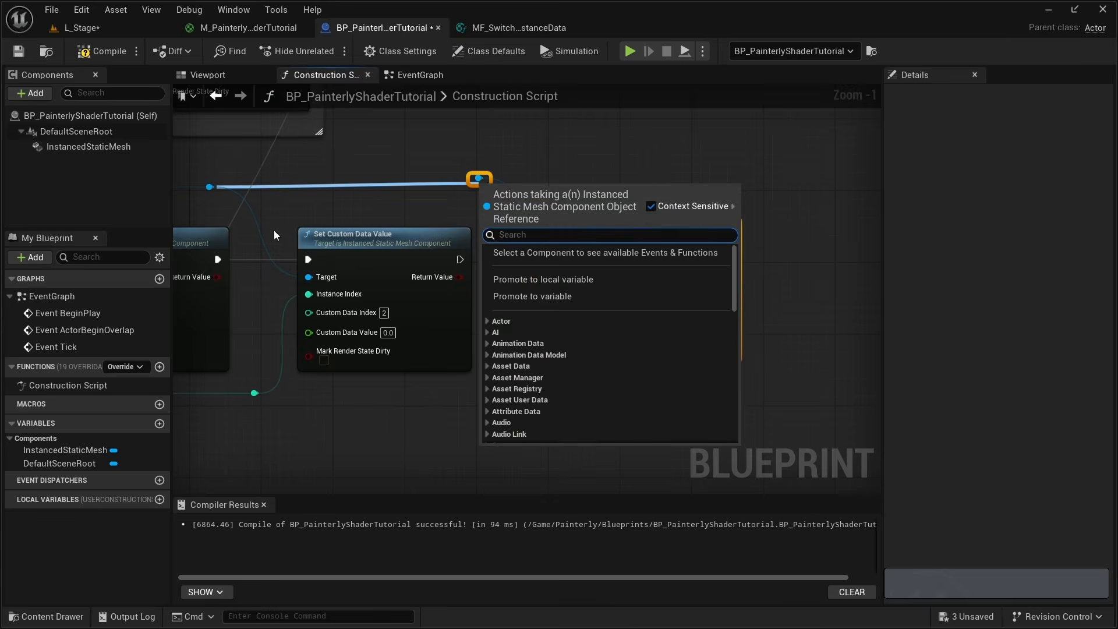
drag(210, 187, 478, 178)
drag(254, 393, 522, 384)
Connect the execution wire to the duplicated Set Custom Data Value node, align the node, and set its Custom Data Index to 3.
right_drag(641, 389, 479, 392)
drag(299, 261, 415, 252)
drag(483, 228, 476, 240)
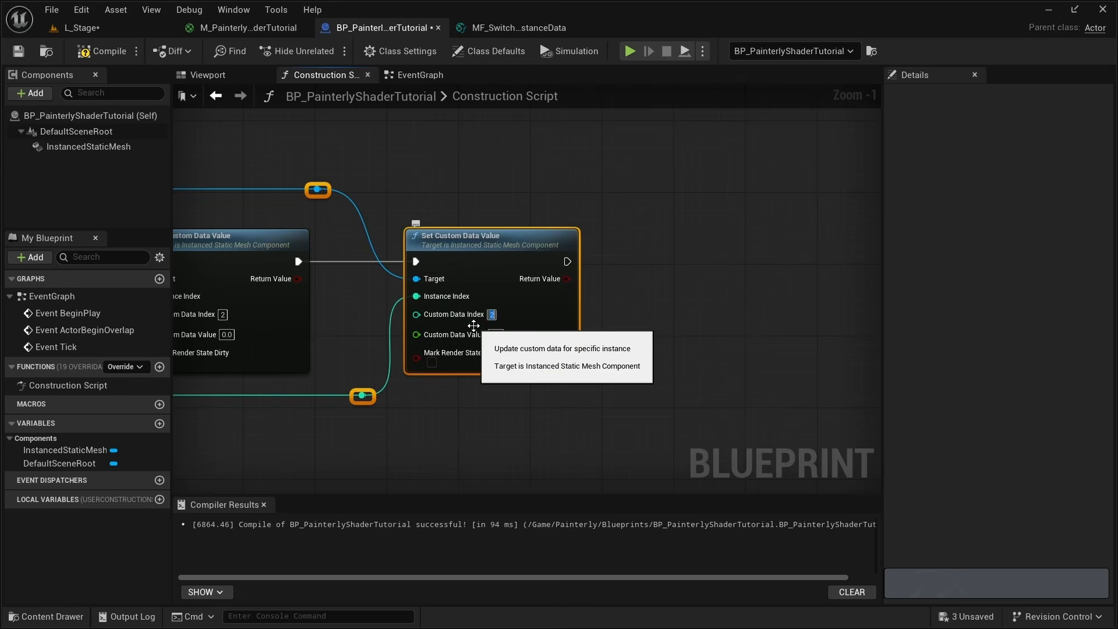
right_drag(689, 288, 483, 274)
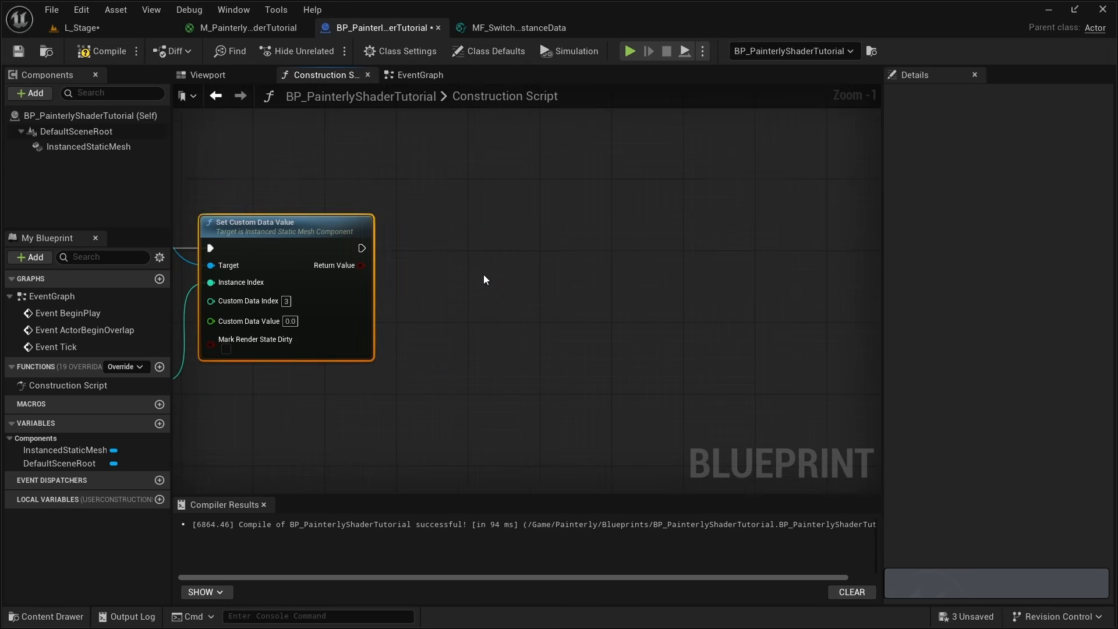
Duplicate the Set Custom Data Value node with index 3 and its reroute nodes, and place the copy in line after it.
key(ctrl+d)
drag(576, 244, 504, 235)
right_drag(371, 292, 503, 282)
Wire the new copy's target, instance index and execution connections to the index 3 node's chain, and set its Custom Data Index to 4.
drag(242, 165, 503, 166)
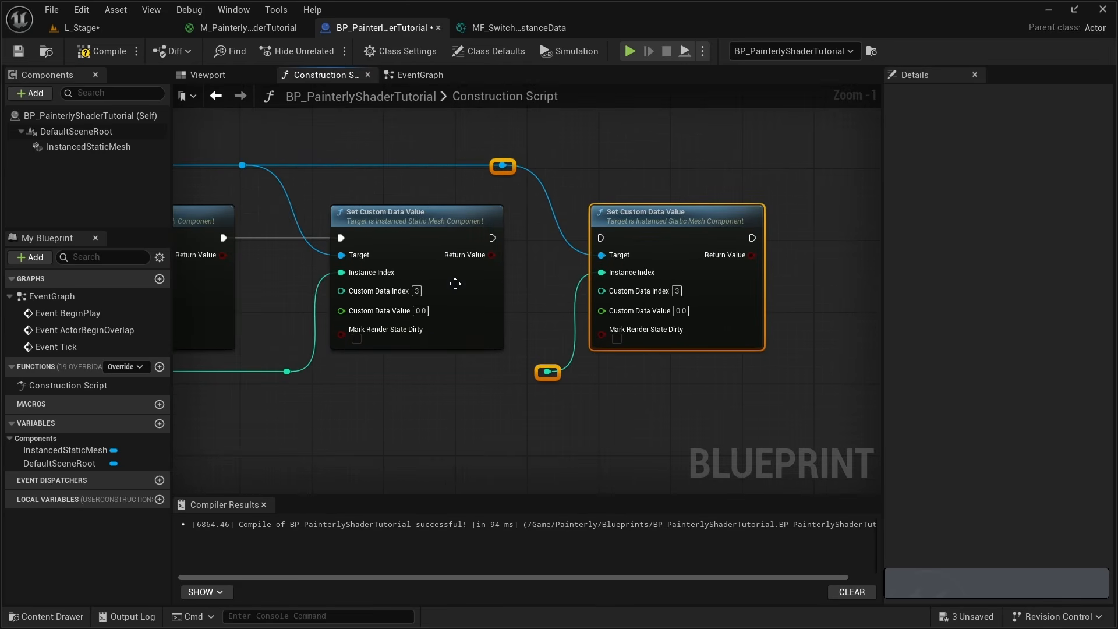
drag(287, 370, 547, 371)
drag(492, 238, 600, 237)
click(677, 291)
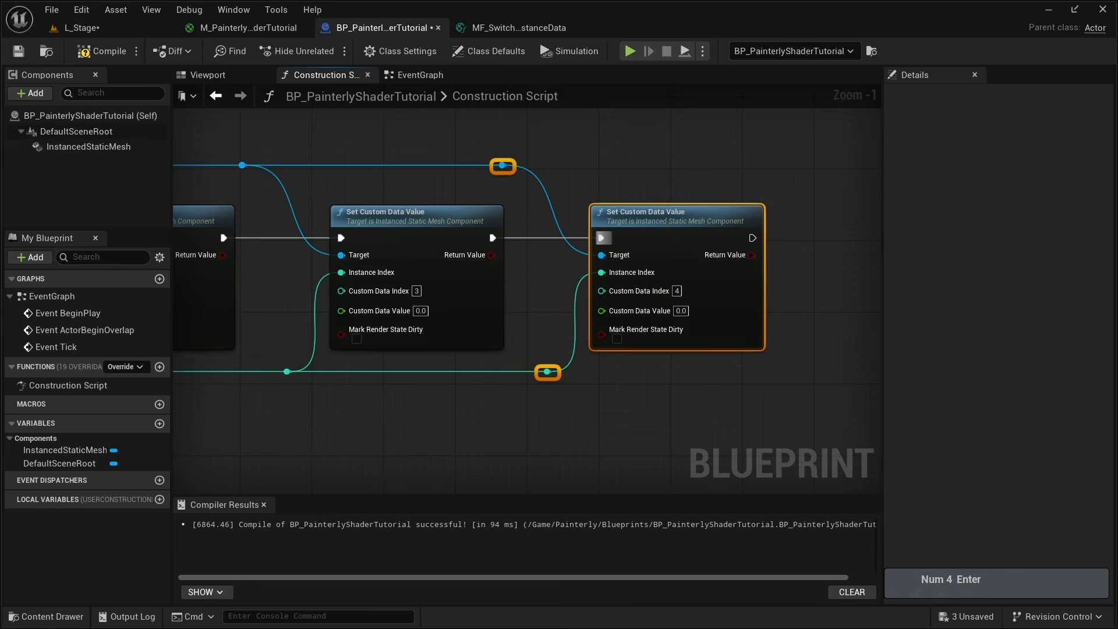
Duplicate the Set Custom Data Value node with index 4 and its reroute nodes, and place the copy at the chain's end.
right_drag(603, 238, 423, 235)
right_drag(671, 261, 486, 259)
key(ctrl+d)
drag(594, 220, 501, 218)
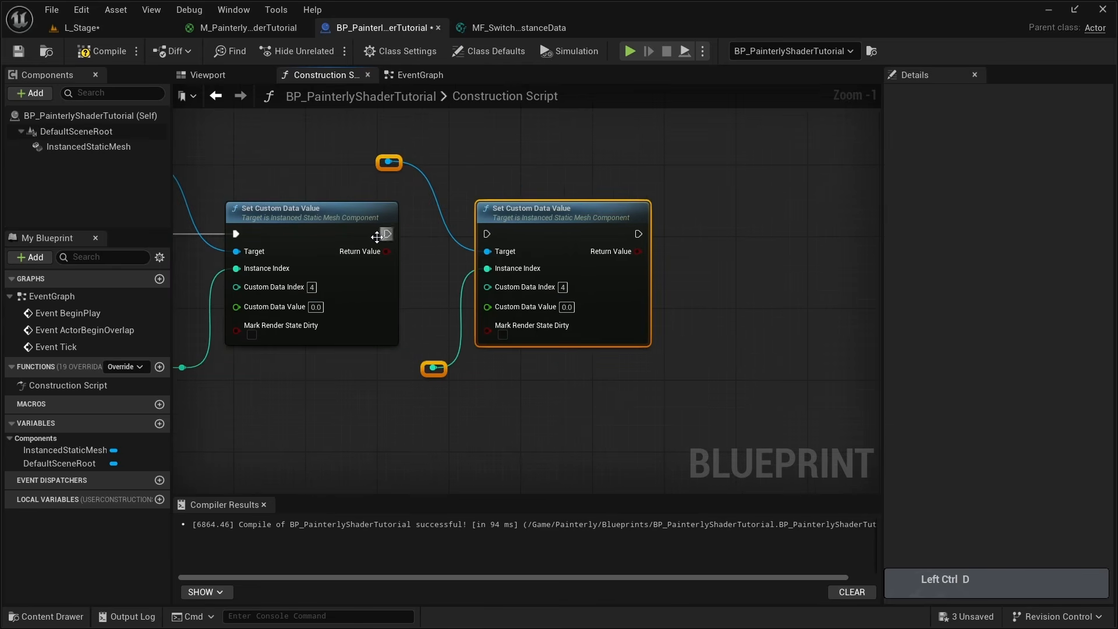
Connect the last copy's reroute nodes and execution input to the index 4 node's chain, and set its Custom Data Index to 5.
right_drag(377, 237, 483, 300)
drag(242, 225, 494, 225)
drag(287, 431, 538, 431)
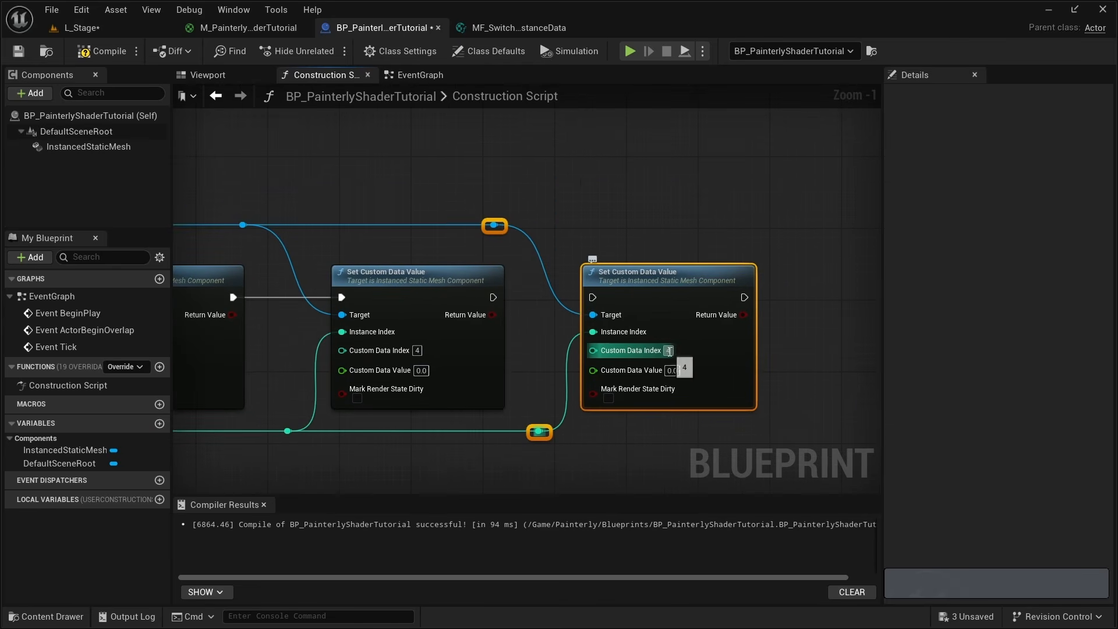
text(5)
key(Return)
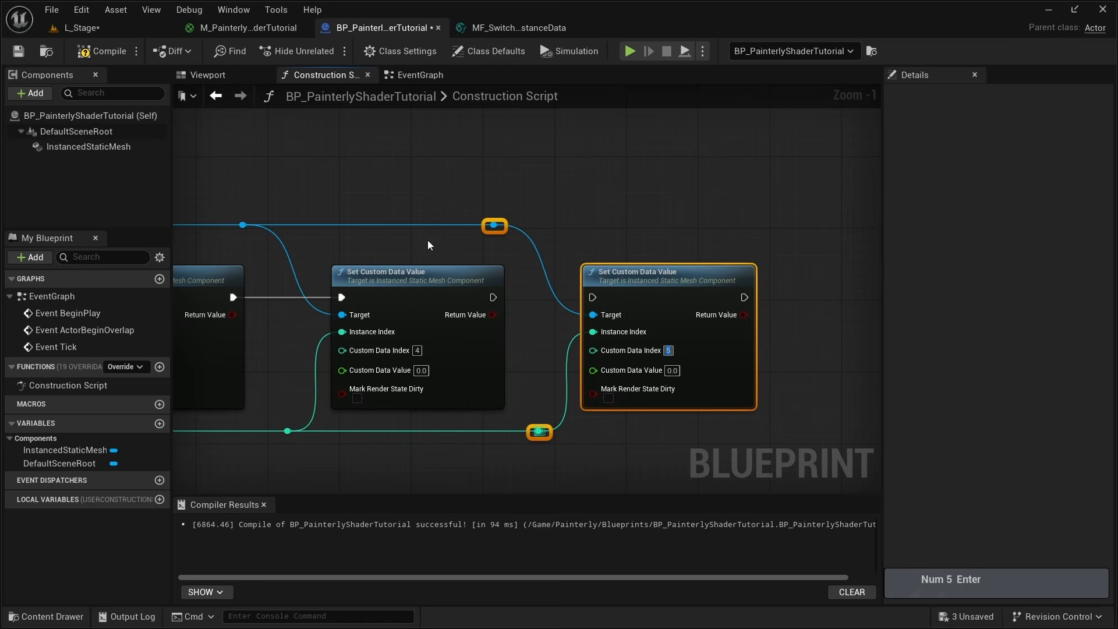
drag(493, 297, 592, 297)
right_drag(552, 387, 645, 328)
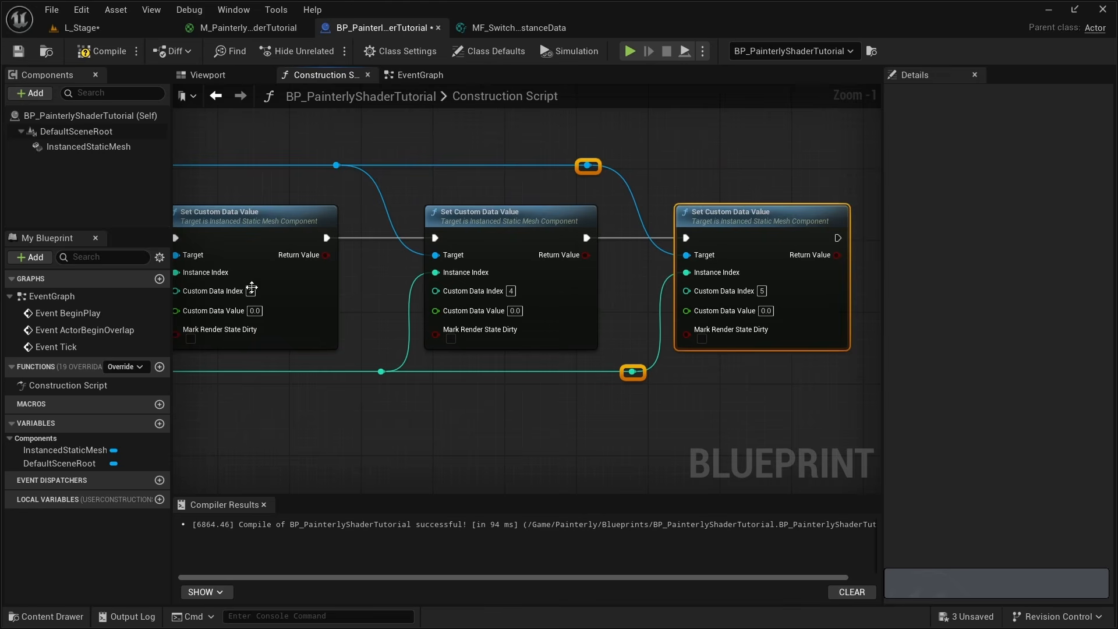
Show only modified properties of the InstancedStaticMesh component and set its Num Custom Data Floats to 6.
click(84, 146)
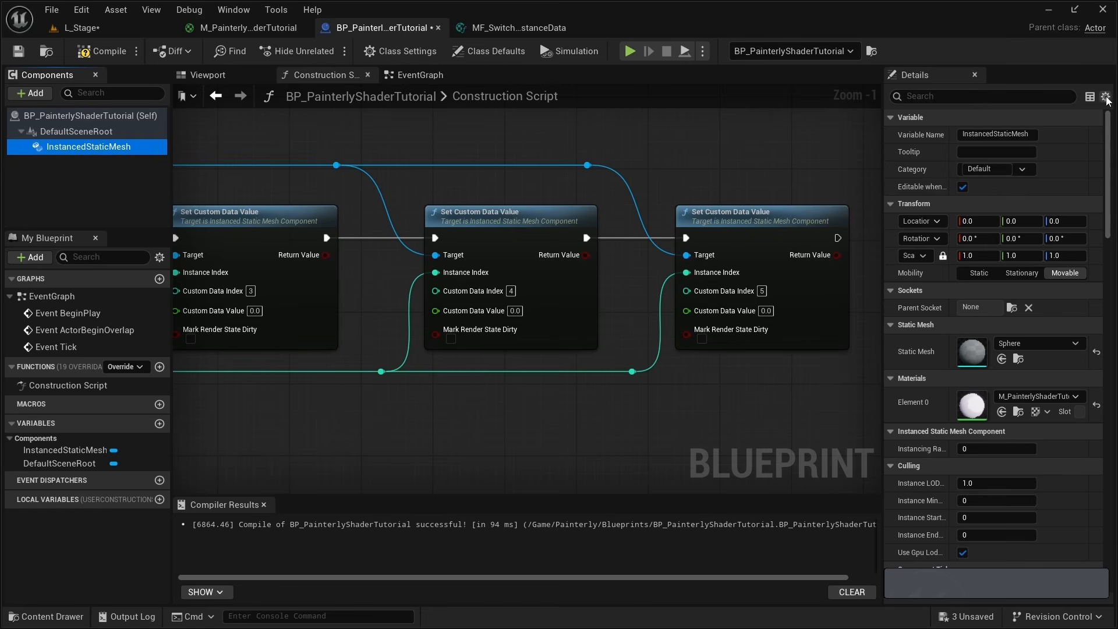
click(1105, 97)
click(996, 116)
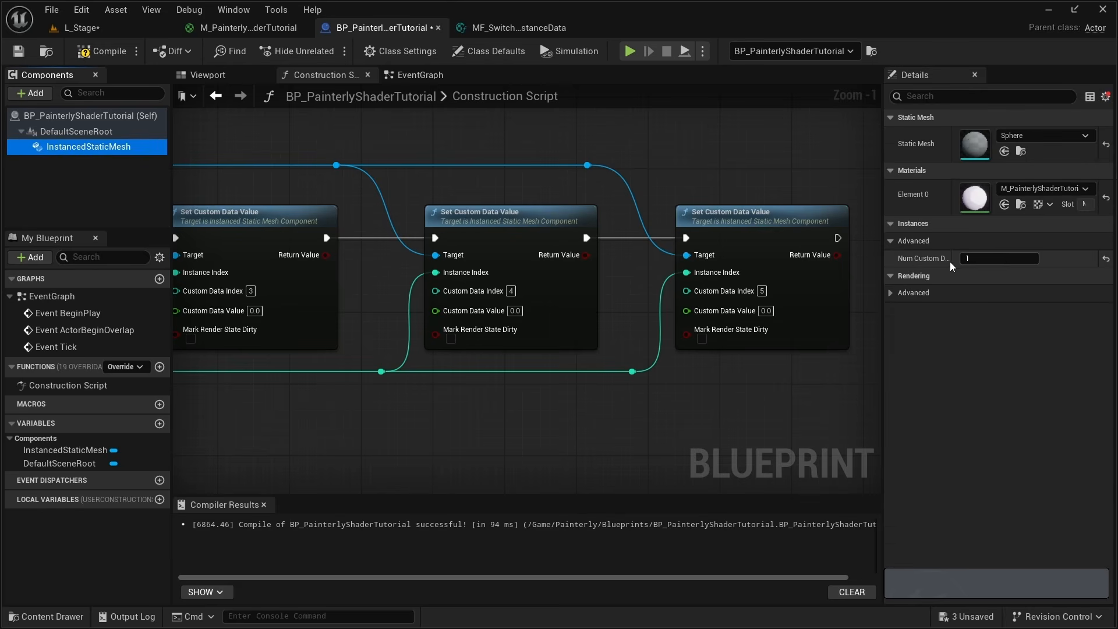
click(995, 258)
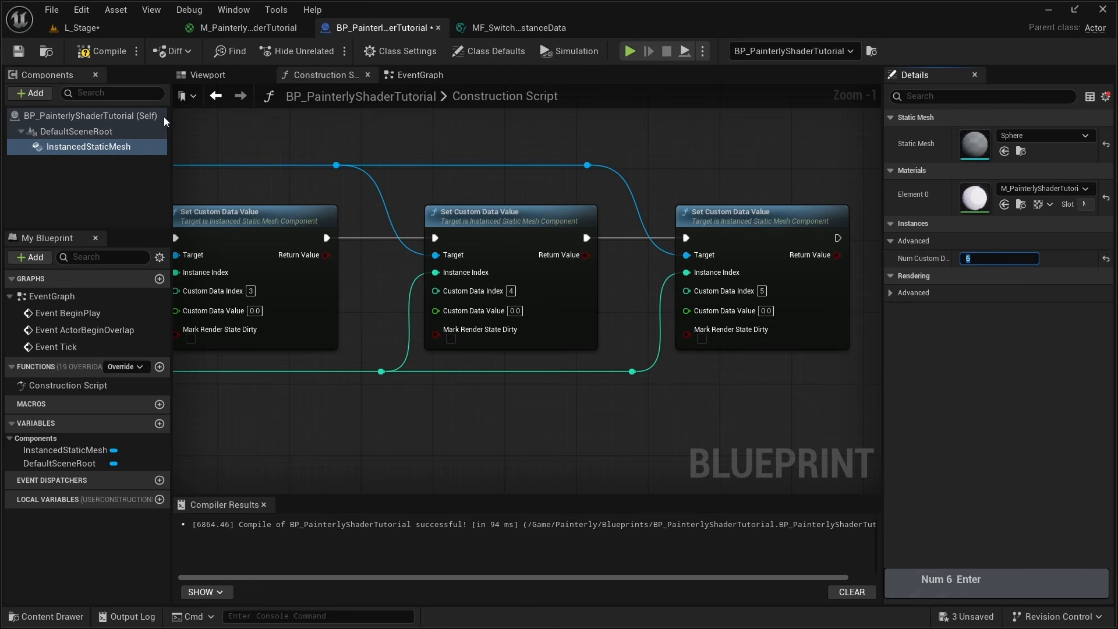
Turn off the modified-properties filter for the component details and compile the blueprint.
click(1088, 98)
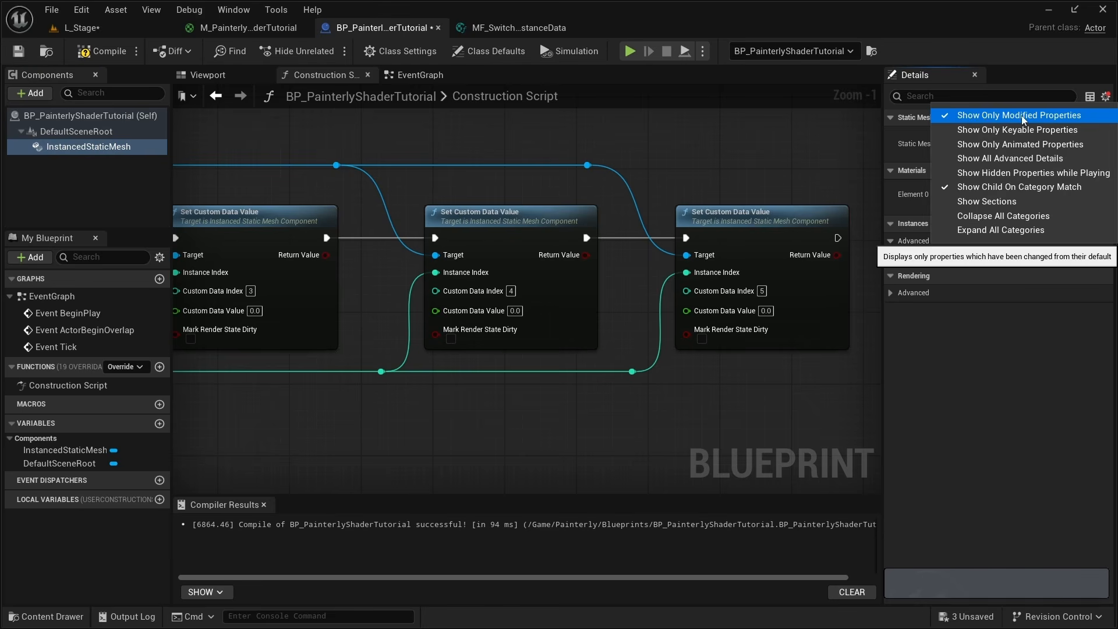
click(983, 116)
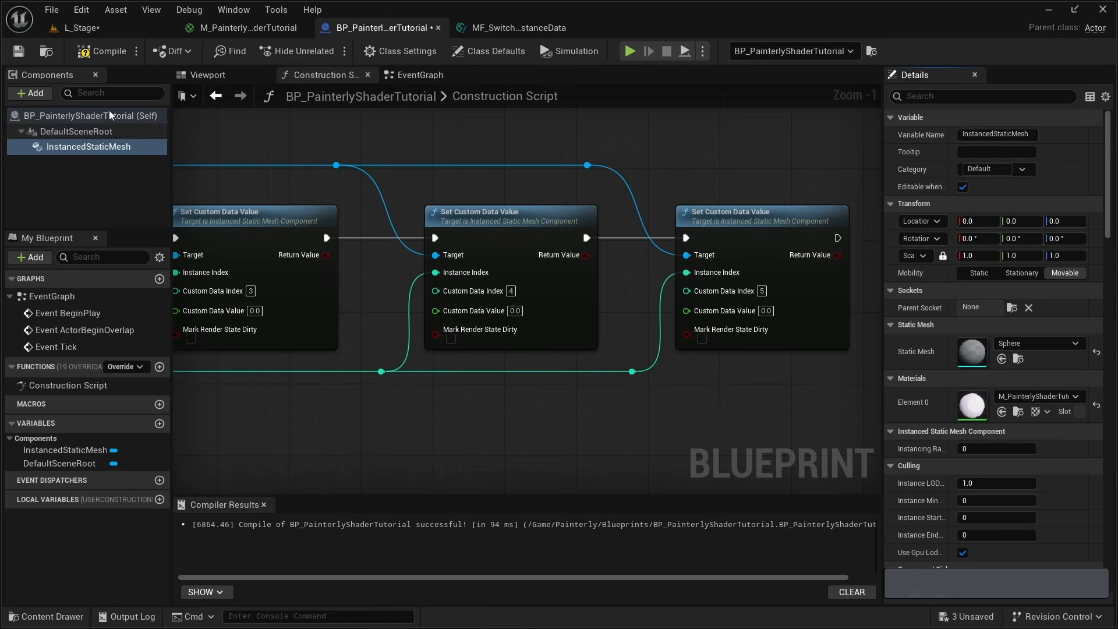
click(102, 51)
Add a comment box named InnerErosionTiling around the Set Custom Data Value node with index 1.
scroll(438, 402, down, 2)
key(alt)
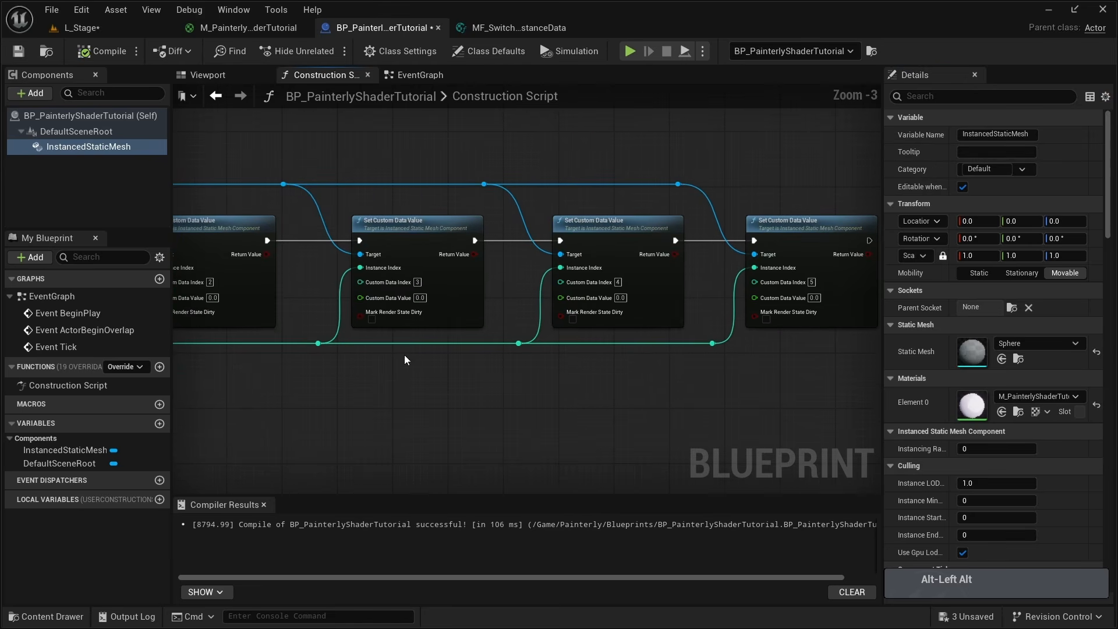
right_drag(385, 226, 507, 228)
right_drag(291, 276, 481, 272)
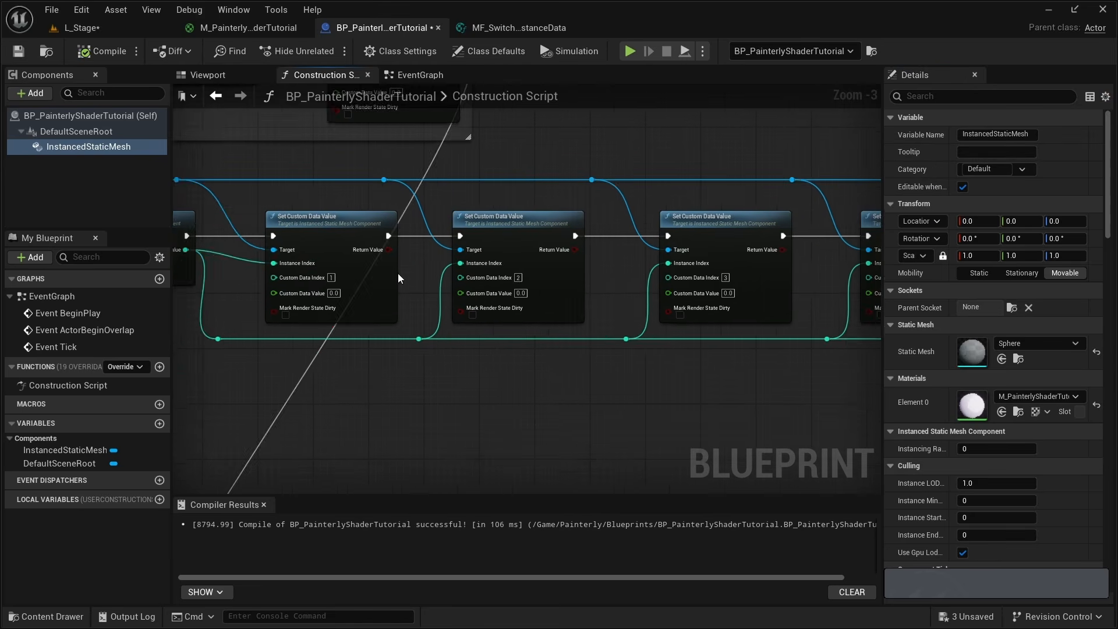
mouse_move(339, 279)
right_down()
mouse_move(483, 285)
mouse_move(436, 301)
right_up()
key(alt)
scroll(474, 285, up, 1)
click(435, 291)
text(c)
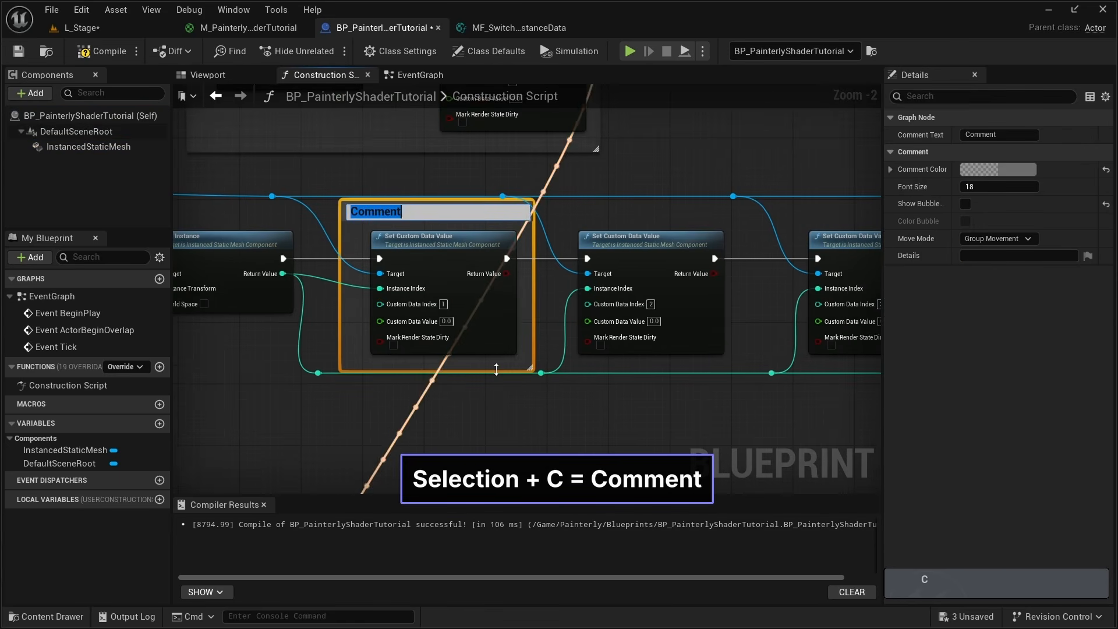
text(InnerEr)
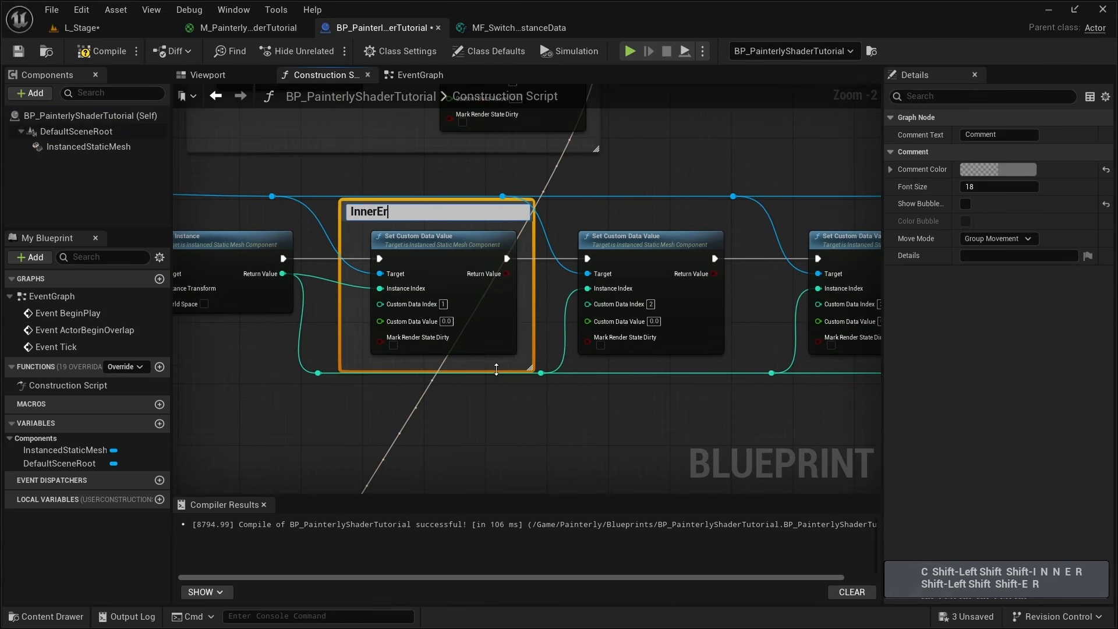
text(osionTiling)
key(Return)
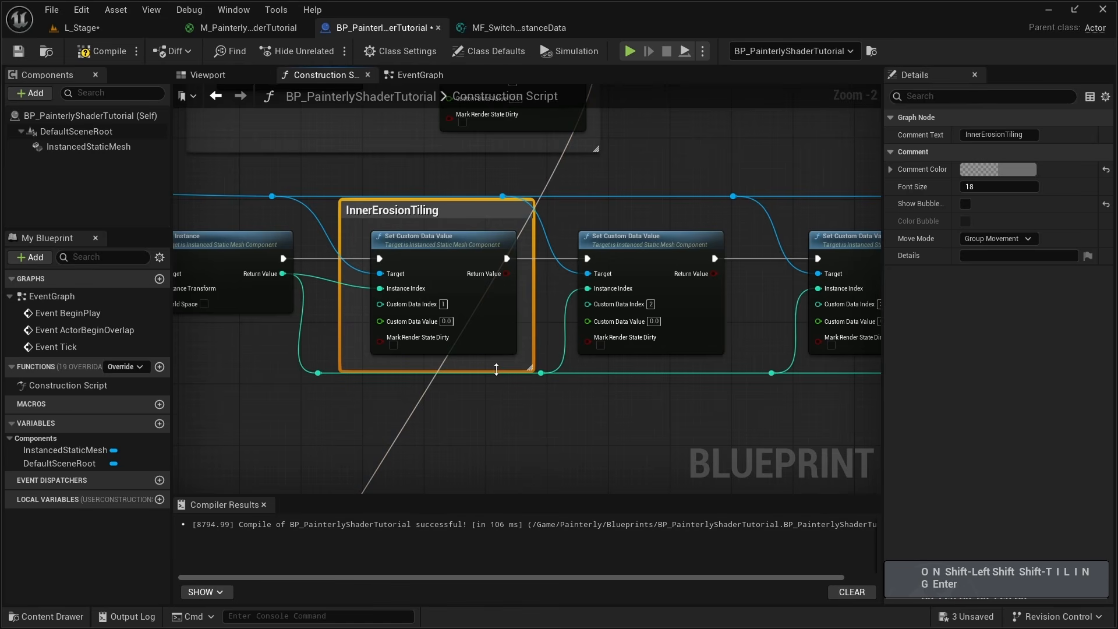
Add a comment box named InnerErosionStrength around the Set Custom Data Value node with index 2.
right_drag(573, 272, 448, 281)
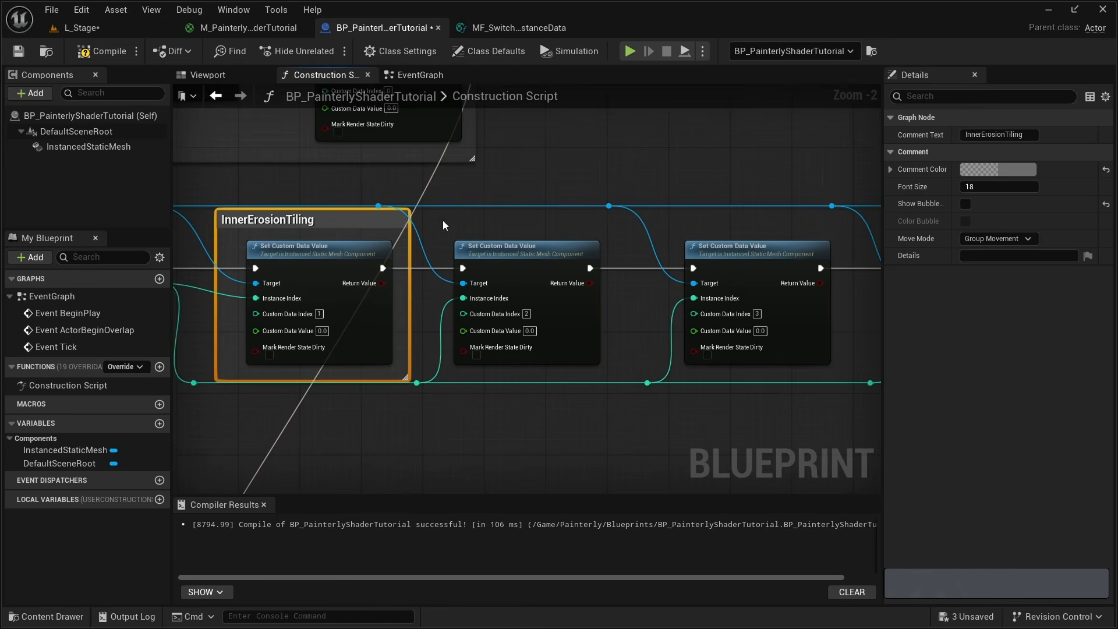
drag(441, 216, 617, 382)
key(c)
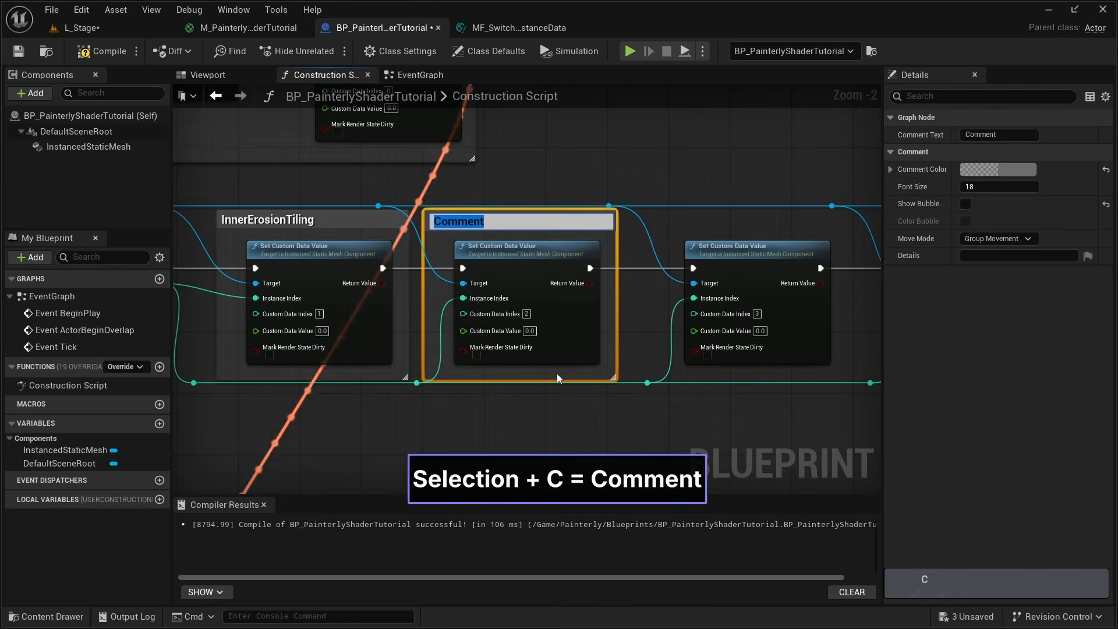
key(BackSpace)
text(InnerErosi)
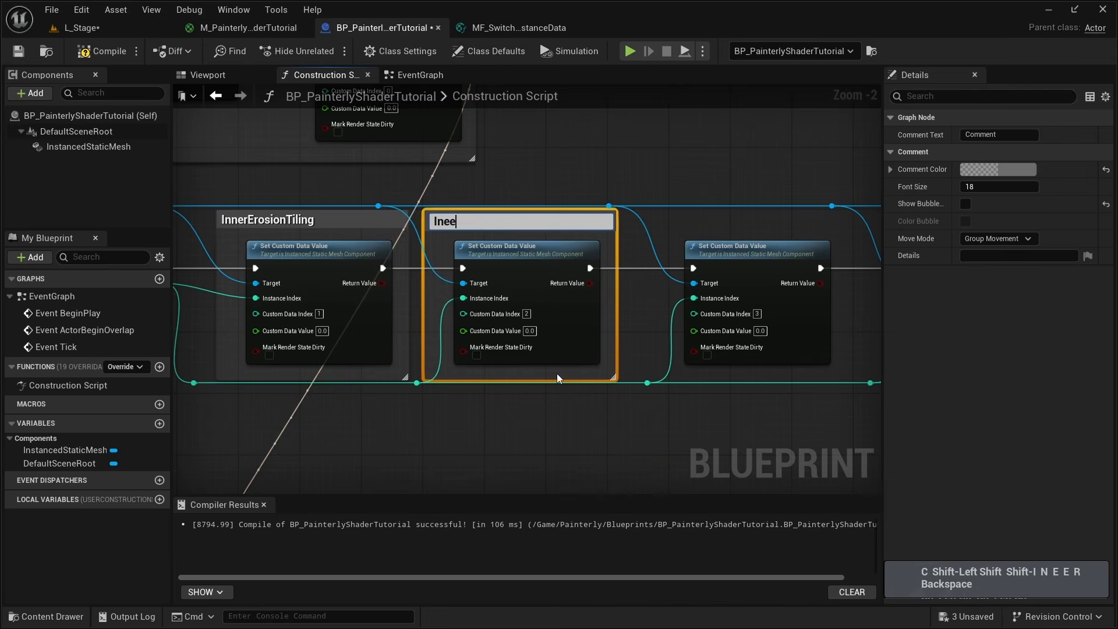
text(onStrengt)
key(BackSpace)
text(ength)
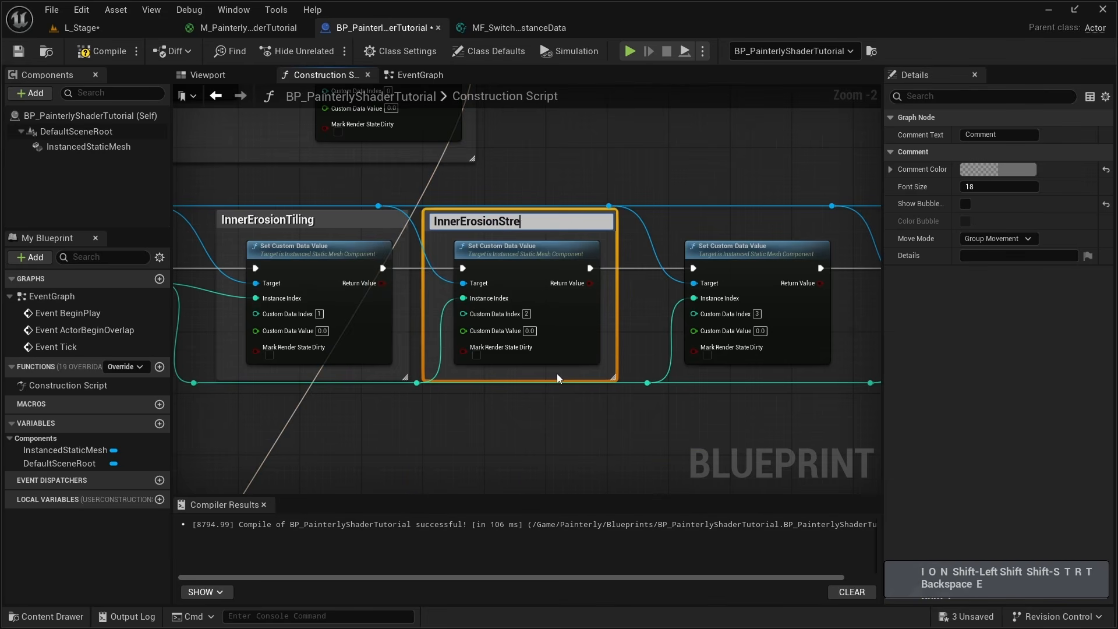
key(Return)
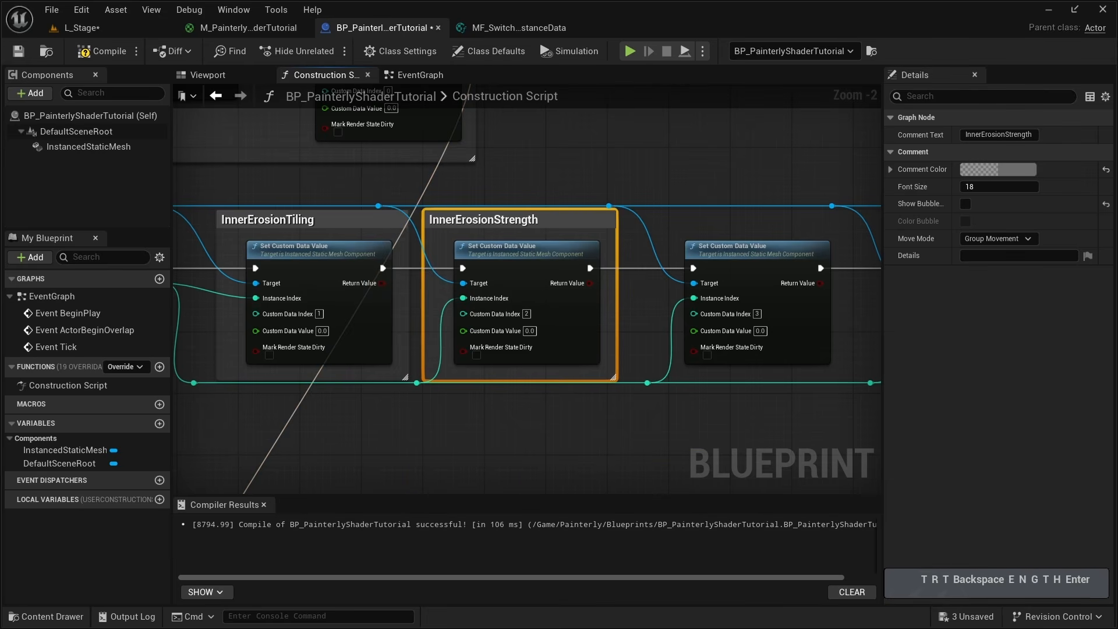
Add a comment box named InnerErosionArea around the Set Custom Data Value node with index 3.
right_drag(675, 235, 515, 227)
drag(515, 227, 645, 364)
text(c)
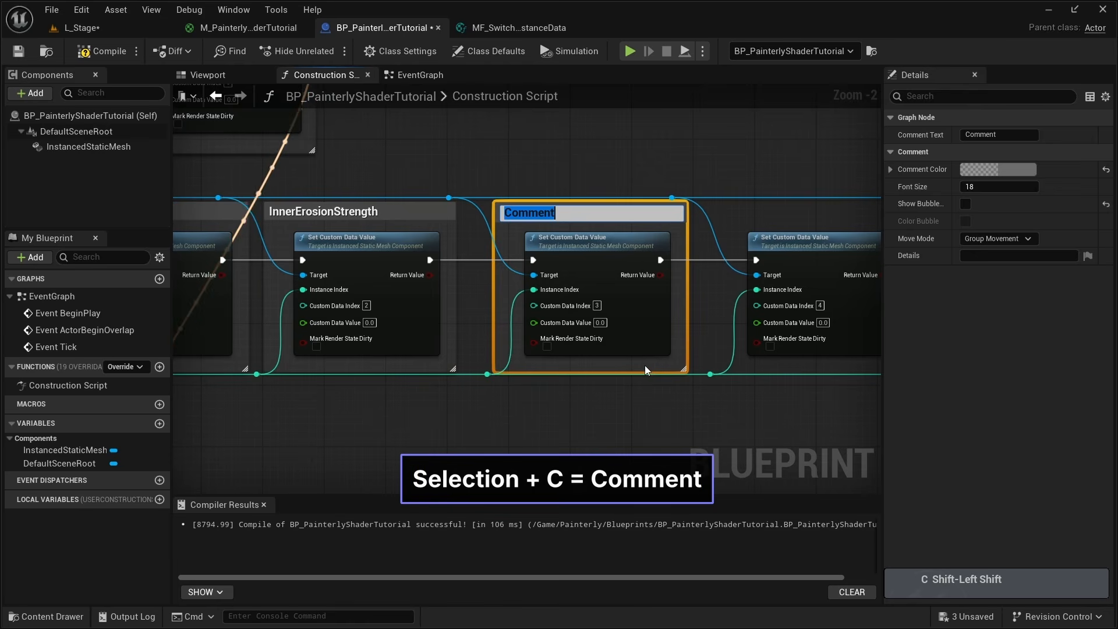
text(InnerErosionArea)
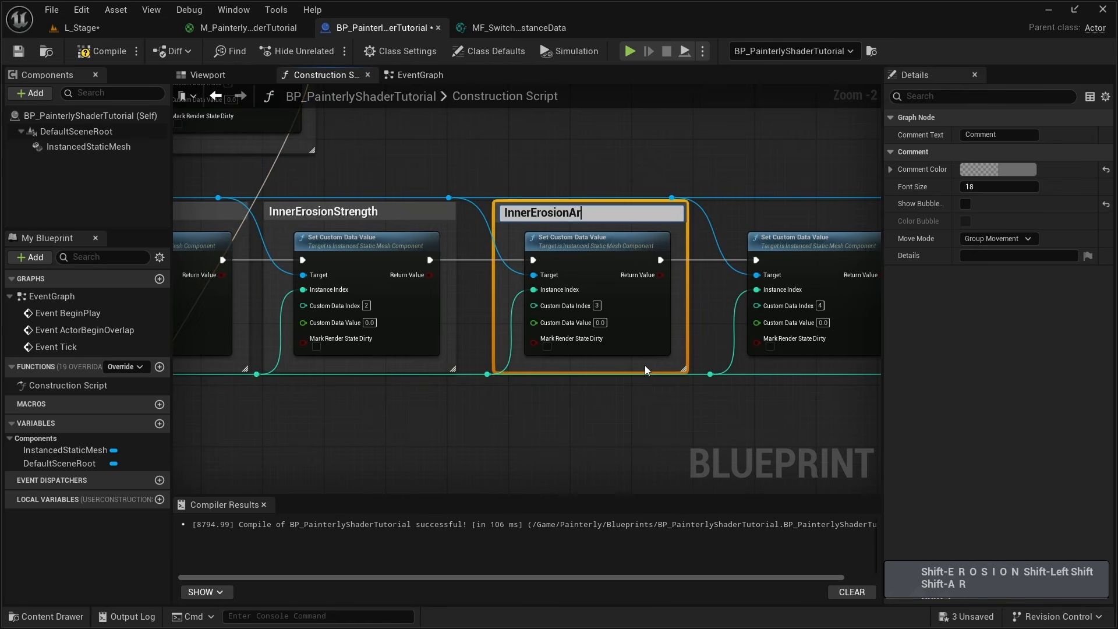
key(Return)
Undo the stray node addition and add a comment box named InflateBaseAmount around the Set Custom Data Value node with index 4.
key(ctrl+z)
text(f)
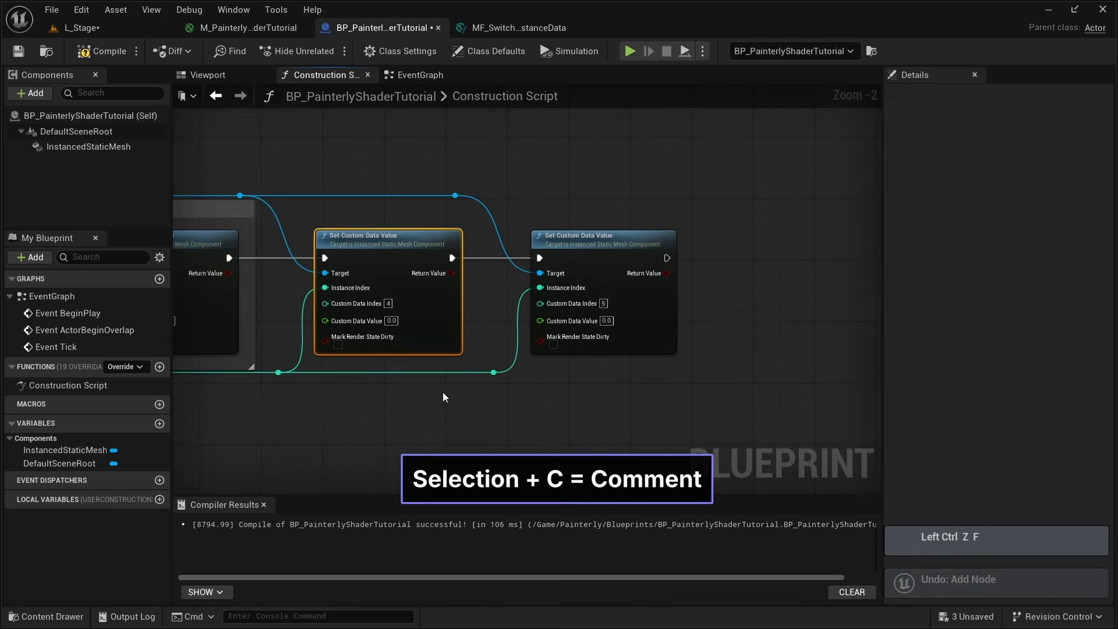
text(cInflateBaseAmou)
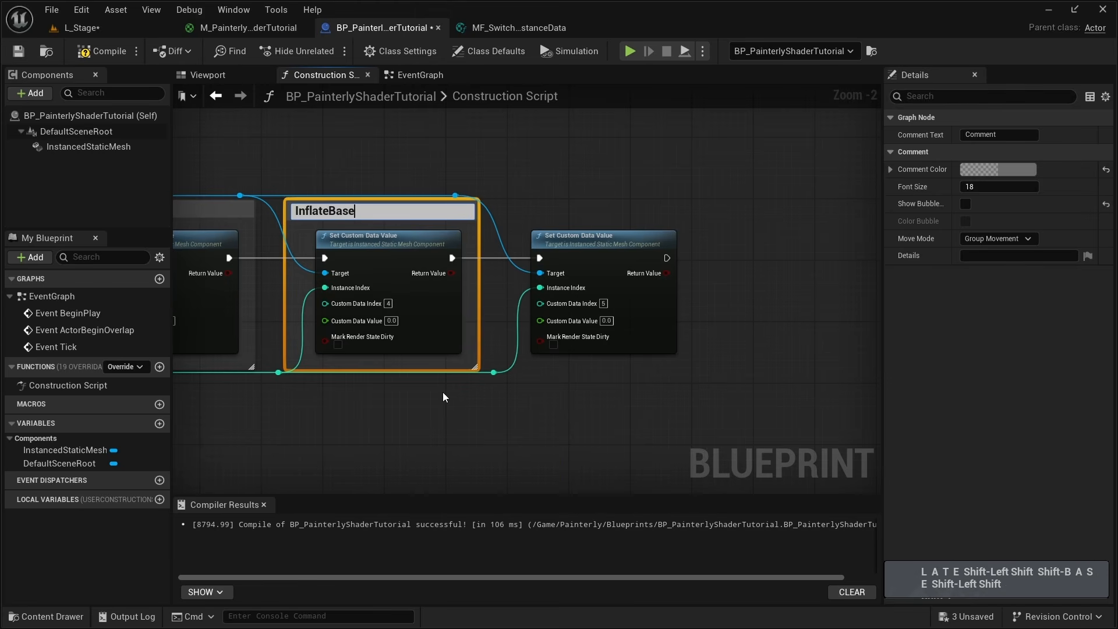
text(nt)
key(Return)
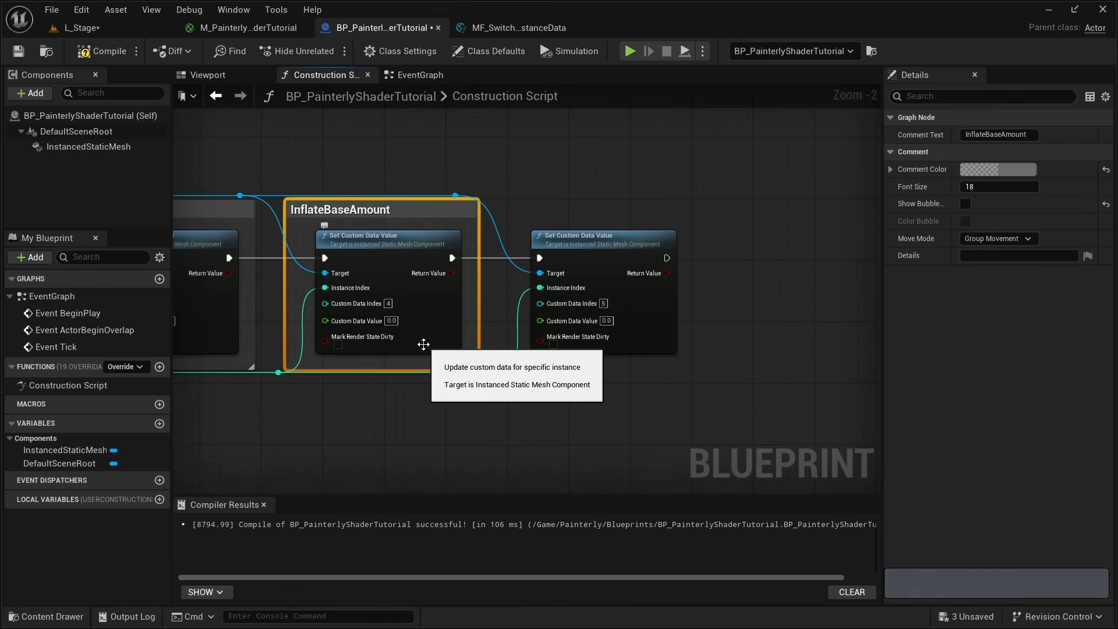
Add a comment box named InnerErosionMask (1 for Shells) around the Set Custom Data Value node with index 5.
click(542, 236)
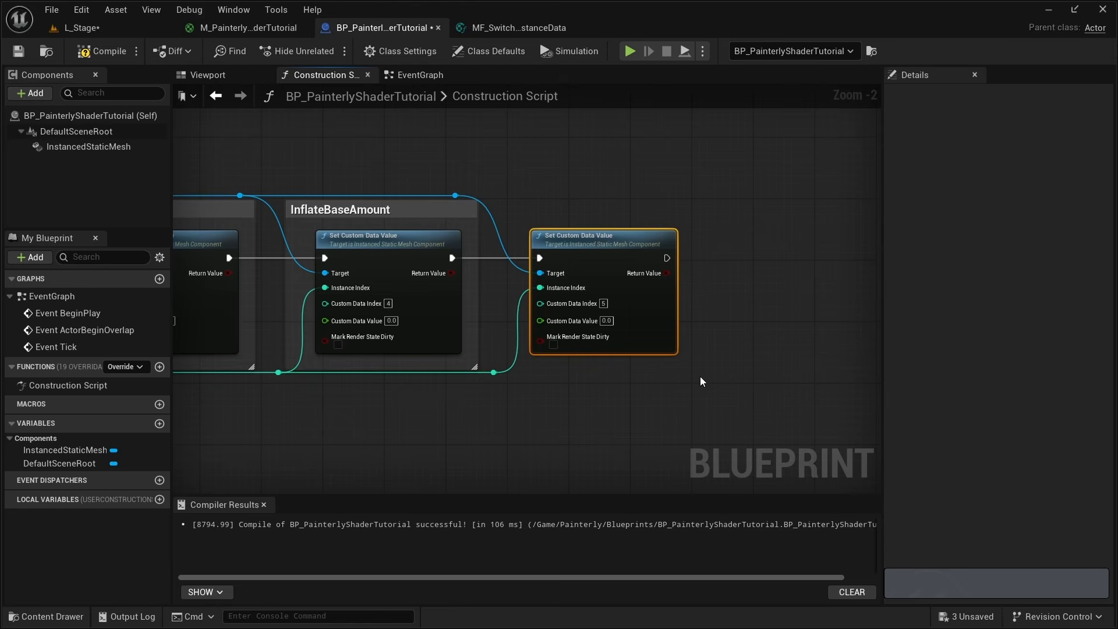
text(c)
text(I)
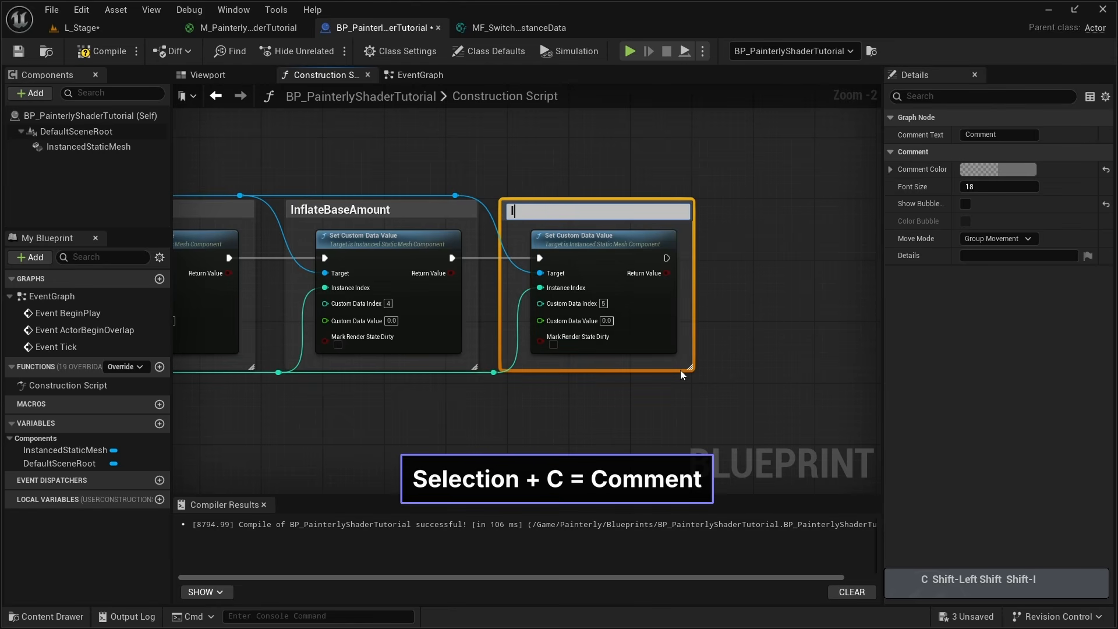
text(neerErosionMask)
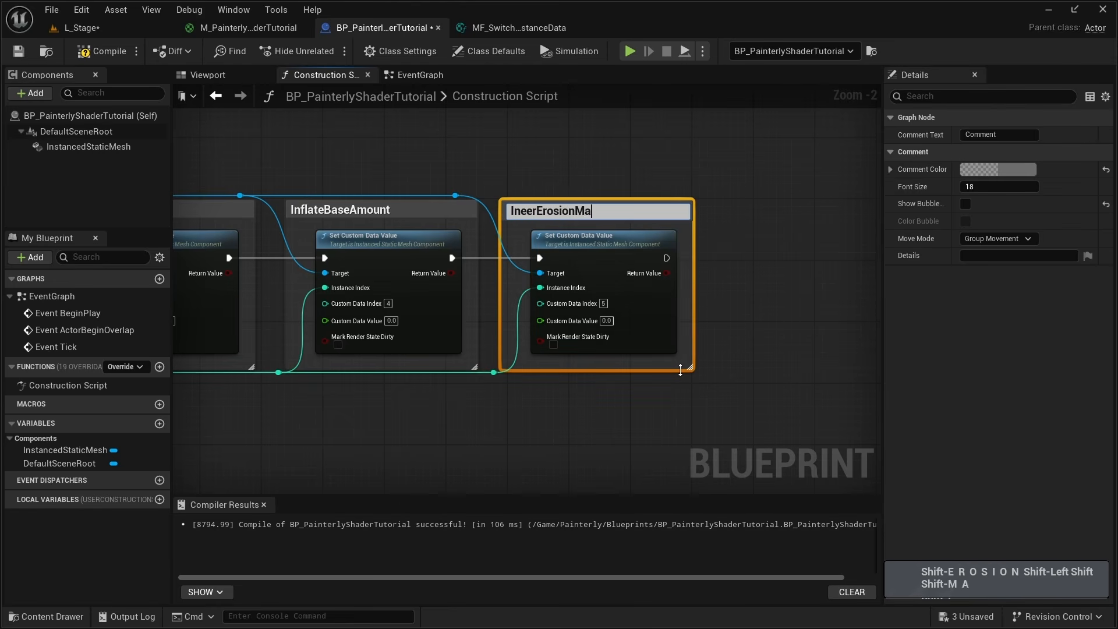
key(Return)
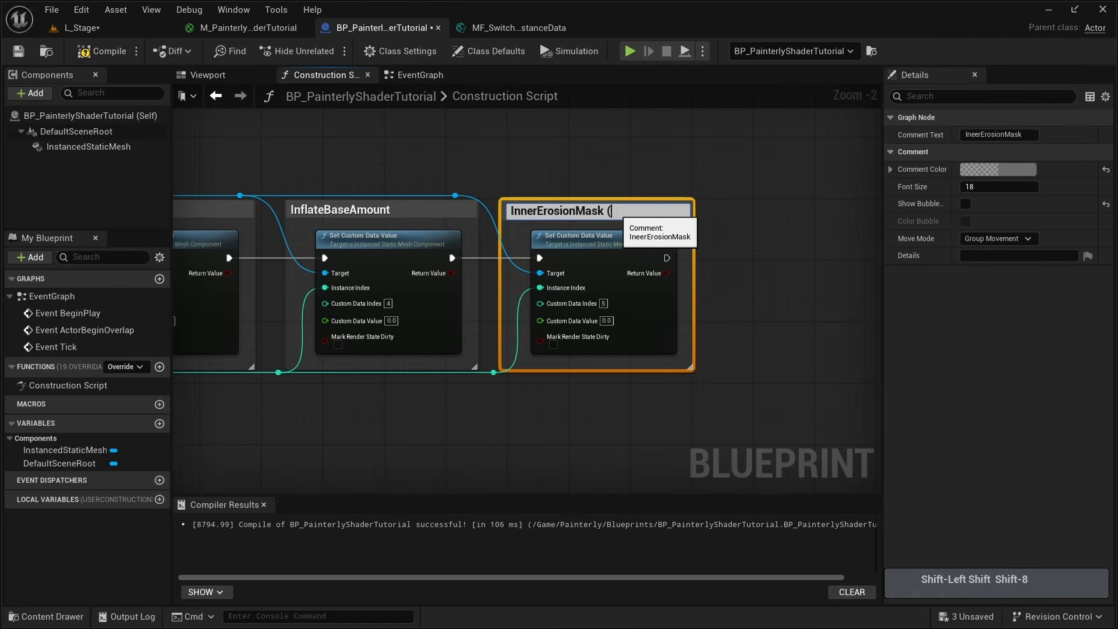
text(for Shells)
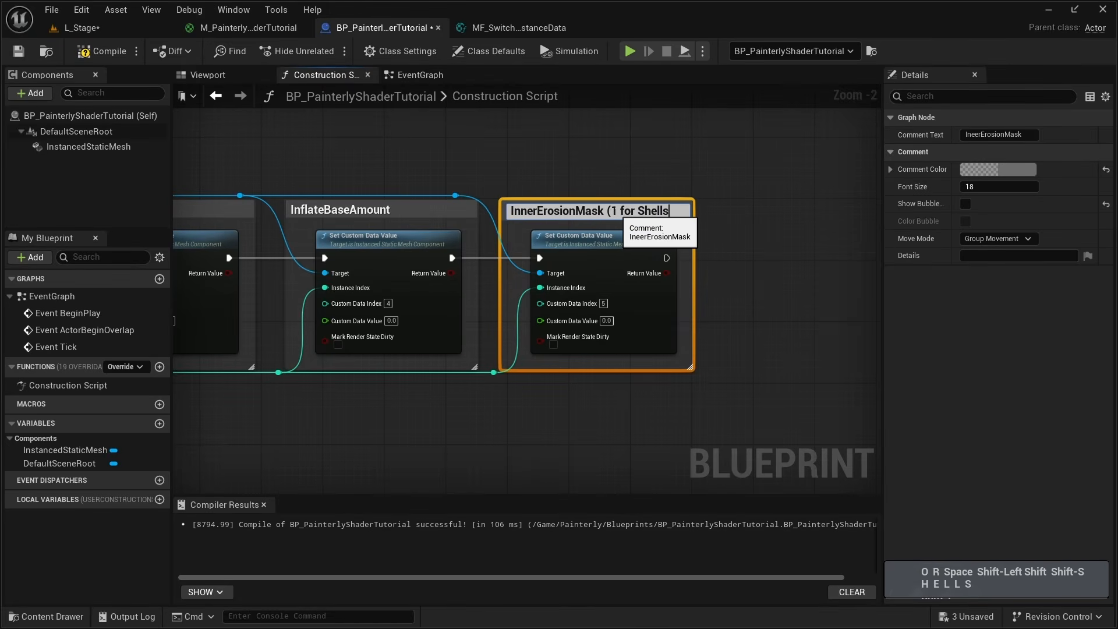
text())
key(Return)
Set the custom data value to 1.4 in the InnerErosionTiling node and to 10 in the InnerErosionStrength node.
right_drag(344, 402, 530, 337)
scroll(531, 338, up, 1)
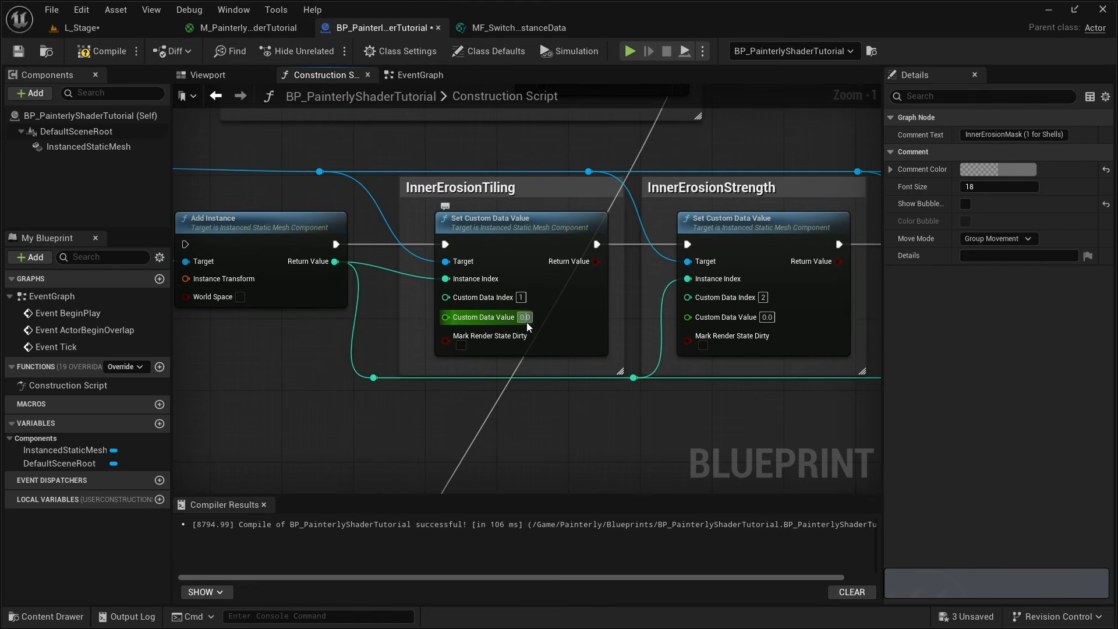
right_drag(605, 340, 559, 344)
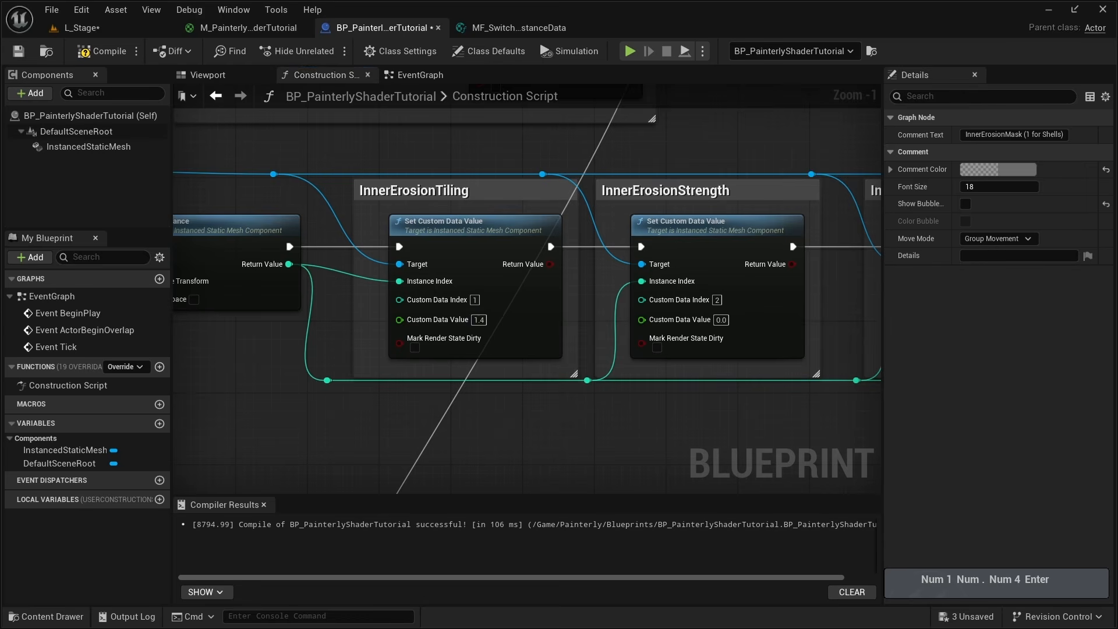
right_drag(722, 323, 494, 318)
click(493, 315)
text(1)
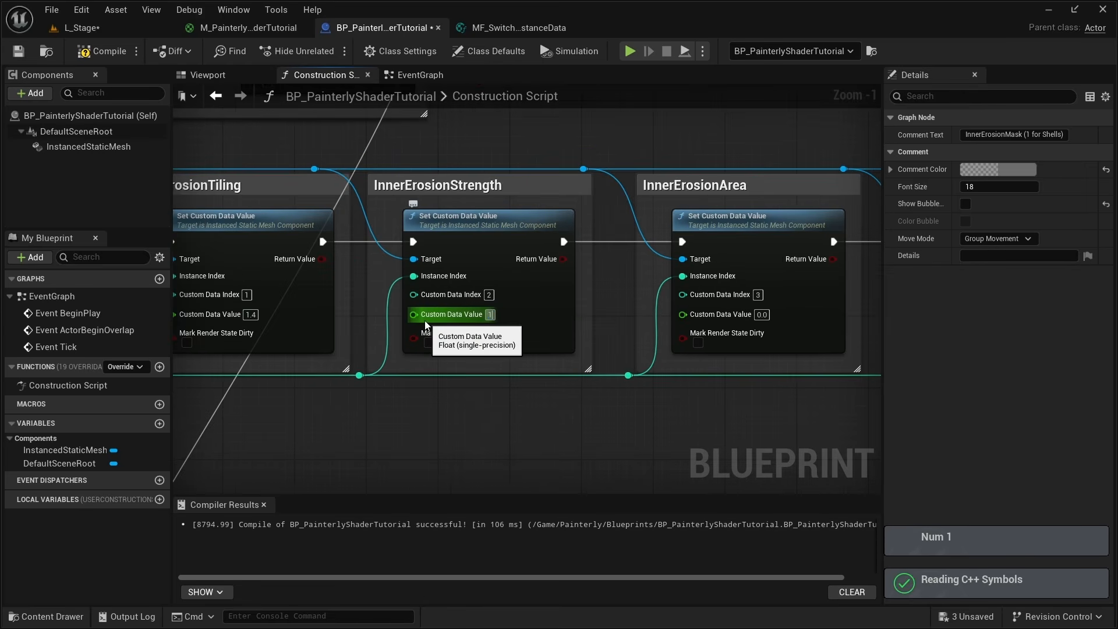
text(0)
key(Return)
Set the custom data value to 1.9 in the InnerErosionArea node and to 0.2 in the InflateBaseAmount node.
click(759, 314)
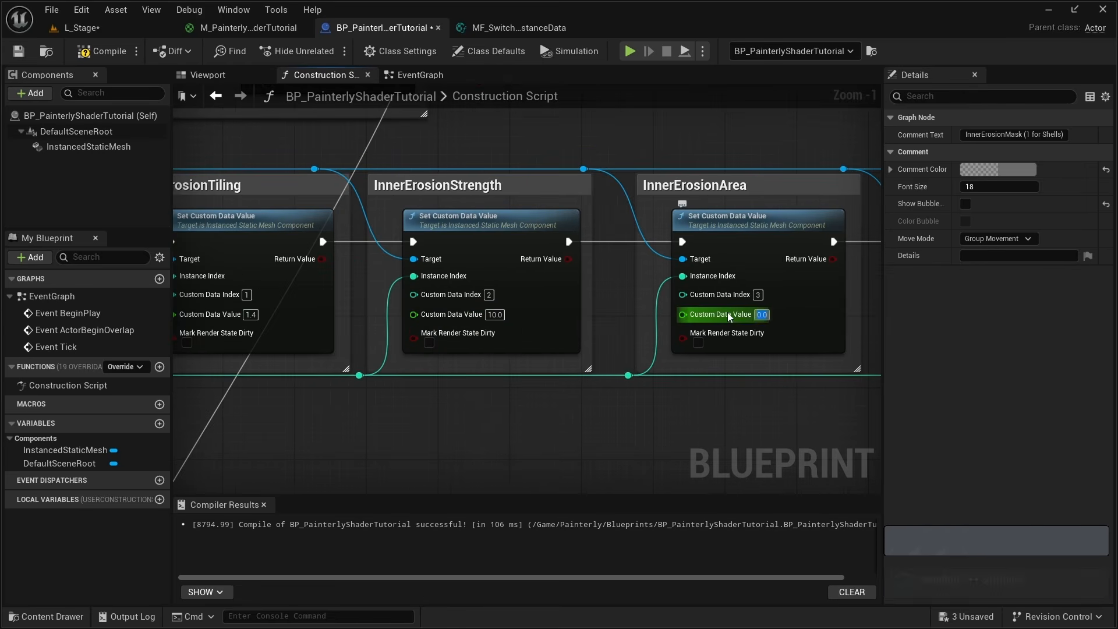
text(1.9)
key(Return)
right_drag(727, 315, 256, 319)
click(549, 319)
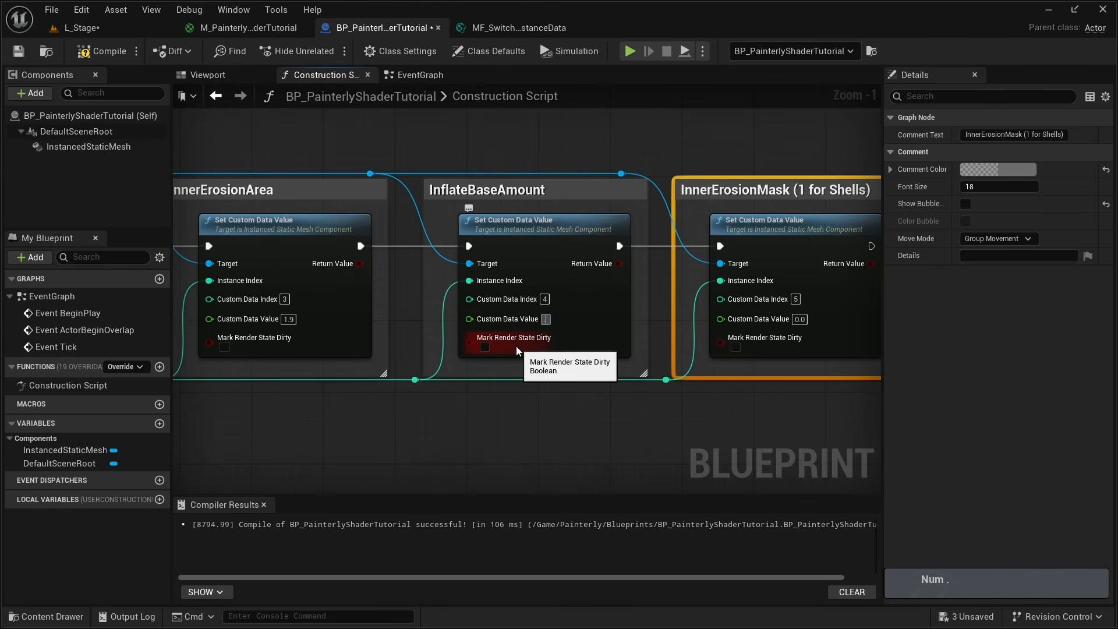
text(.2)
key(Return)
Set the custom data value of the InnerErosionMask (1 for Shells) node to 1.
right_drag(566, 377, 452, 387)
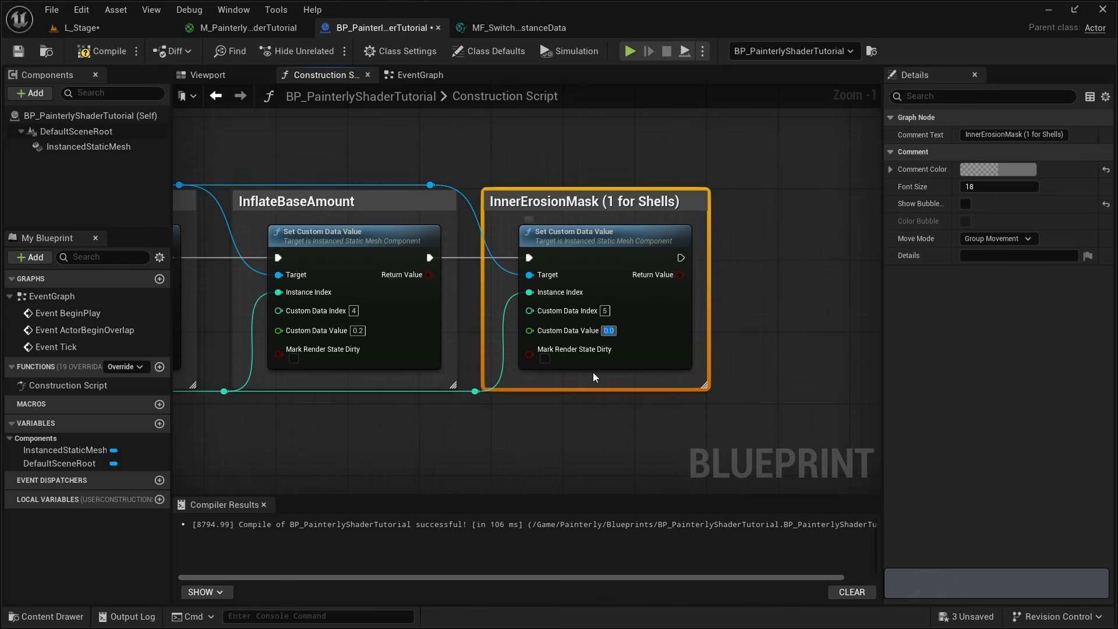
text(1)
key(Return)
Wire execution from the Diffuse group into the new chain's Add Instance, and from the InnerErosionMask node into the Outer Eroded Rim's Add Instance.
right_drag(442, 442, 674, 397)
scroll(657, 394, down, 4)
right_drag(408, 411, 565, 330)
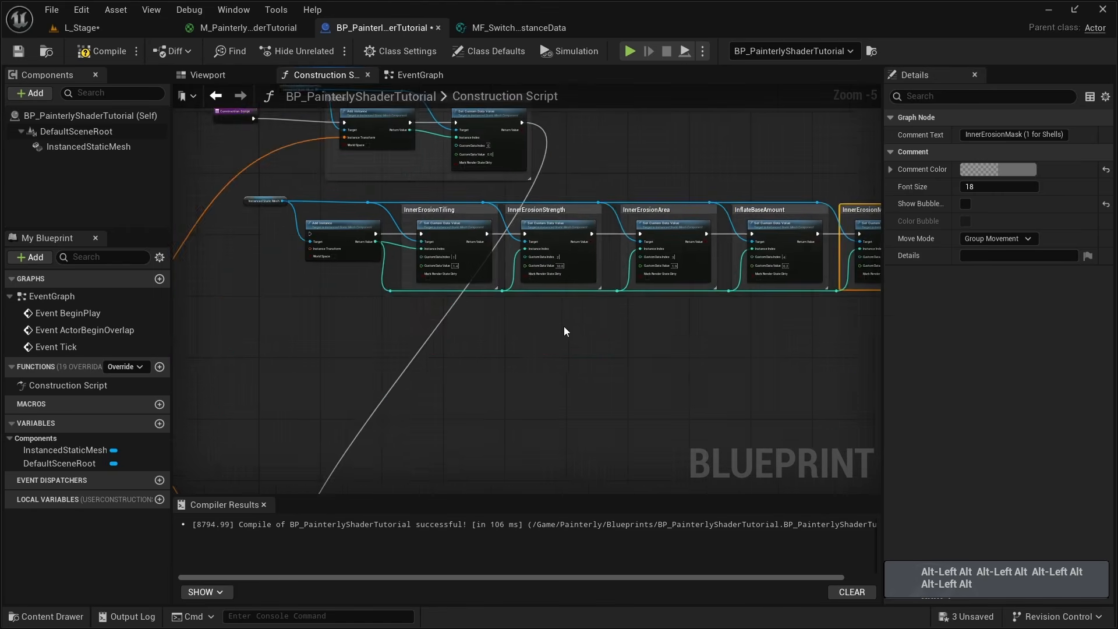
right_drag(468, 268, 546, 365)
scroll(460, 400, up, 2)
drag(665, 132, 287, 331)
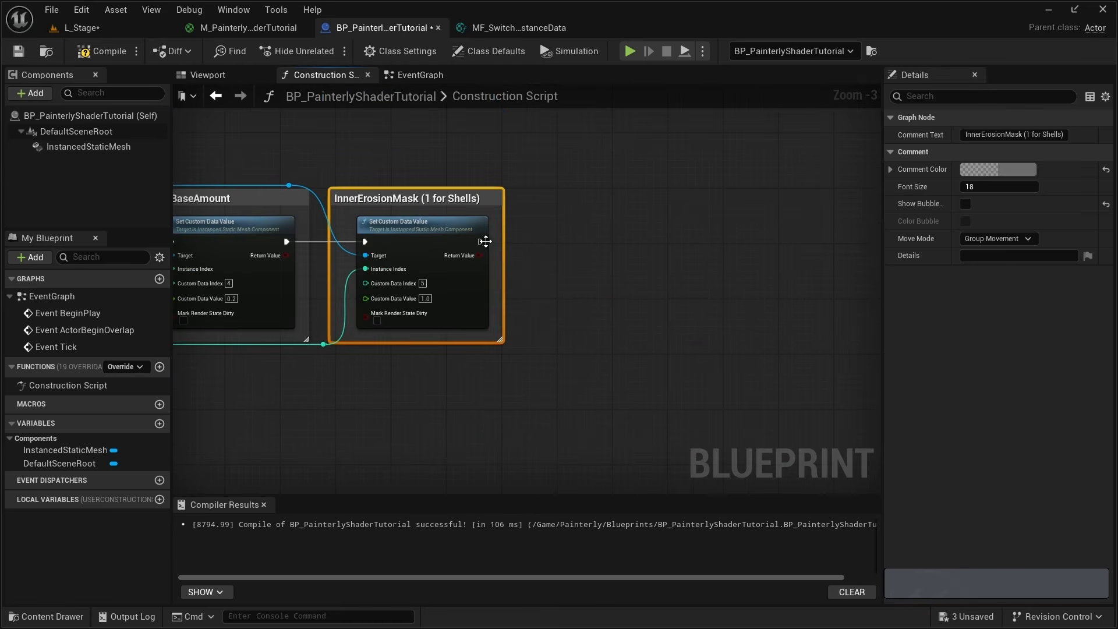
drag(484, 242, 649, 430)
right_drag(728, 413, 603, 155)
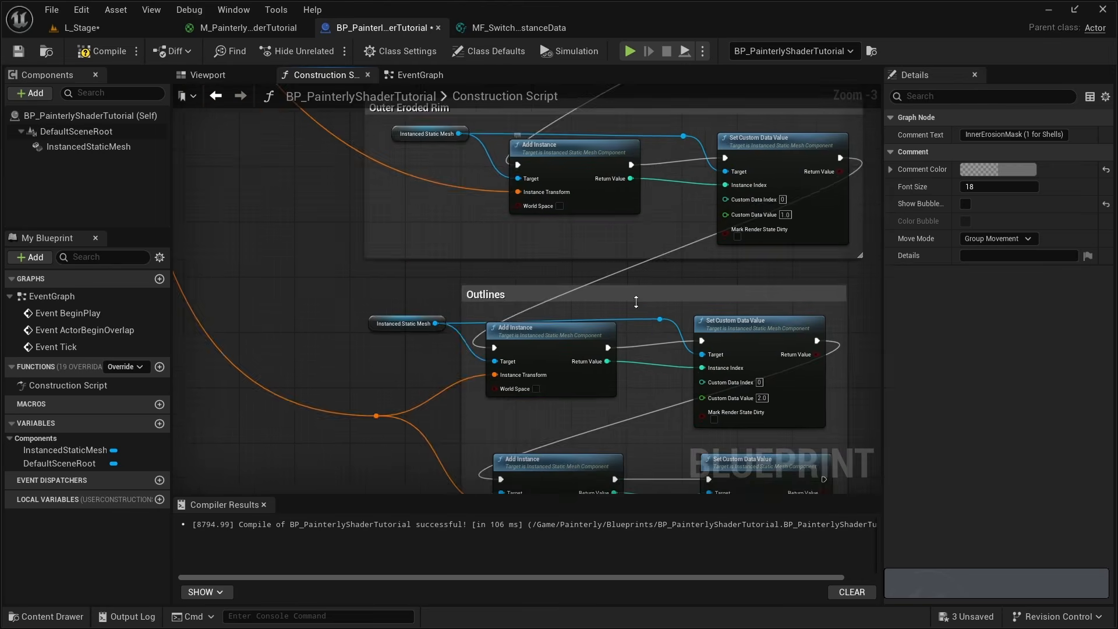
Connect the Get Instance Transform return value to the Instance Transform input of the inner erosion chain's Add Instance and compile the blueprint.
right_drag(680, 357, 593, 228)
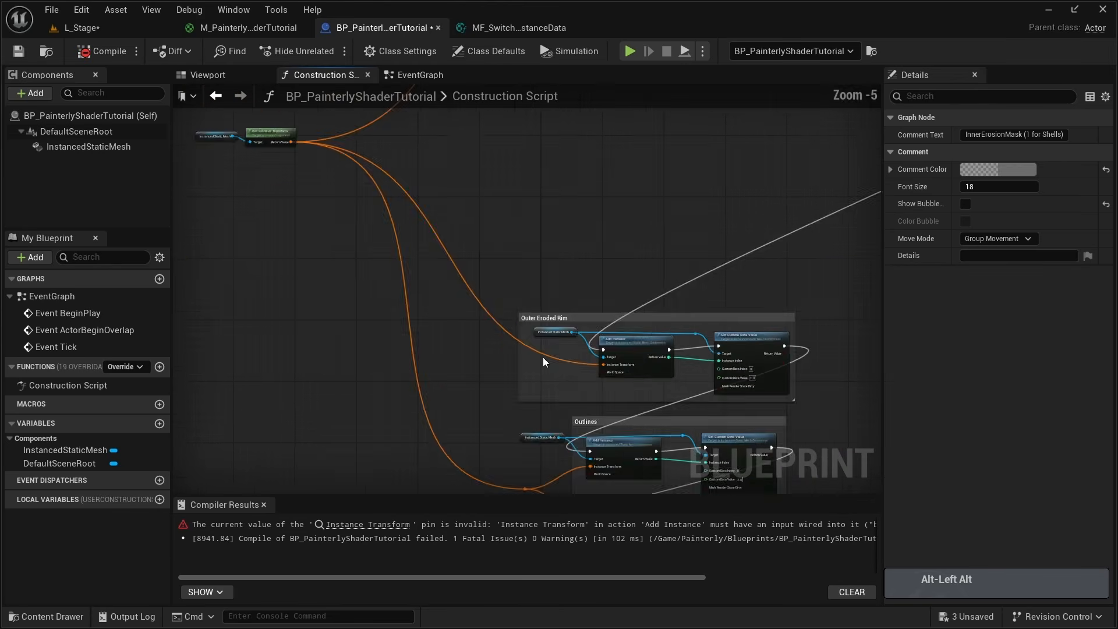
scroll(542, 358, down, 3)
right_drag(480, 208, 446, 327)
scroll(446, 327, up, 2)
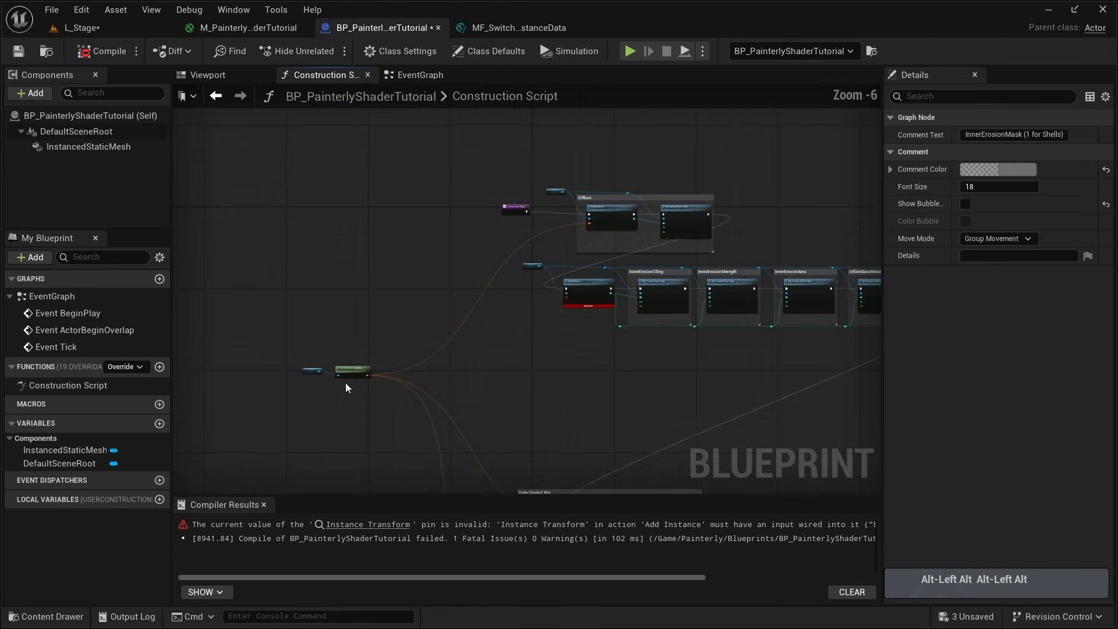
click(366, 375)
scroll(399, 375, up, 2)
drag(349, 382, 751, 228)
right_drag(794, 245, 495, 348)
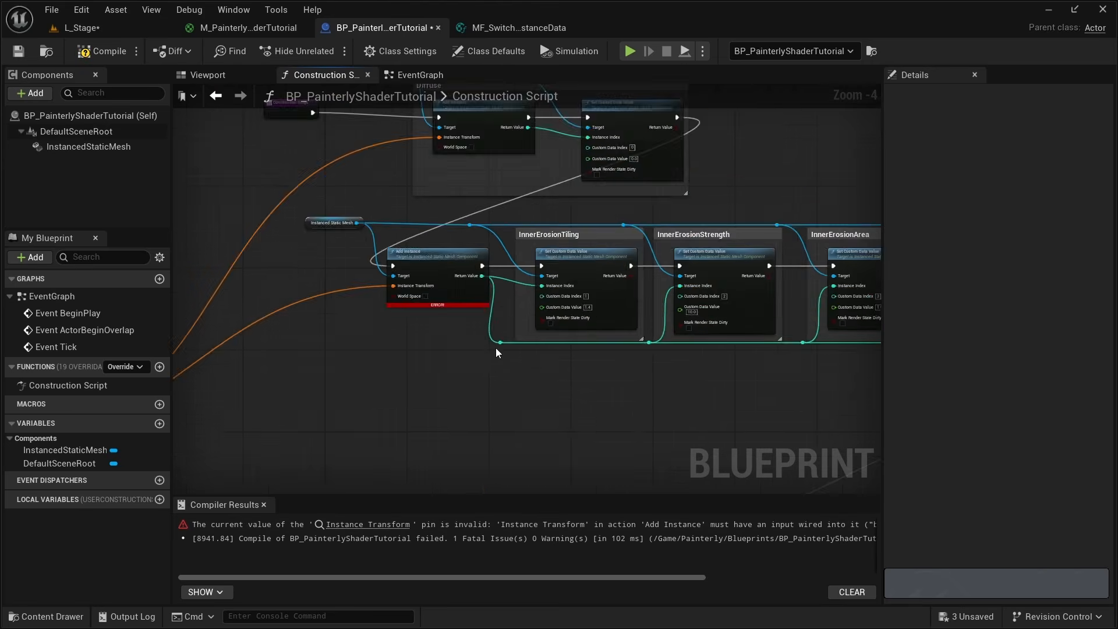
scroll(473, 320, up, 1)
click(97, 50)
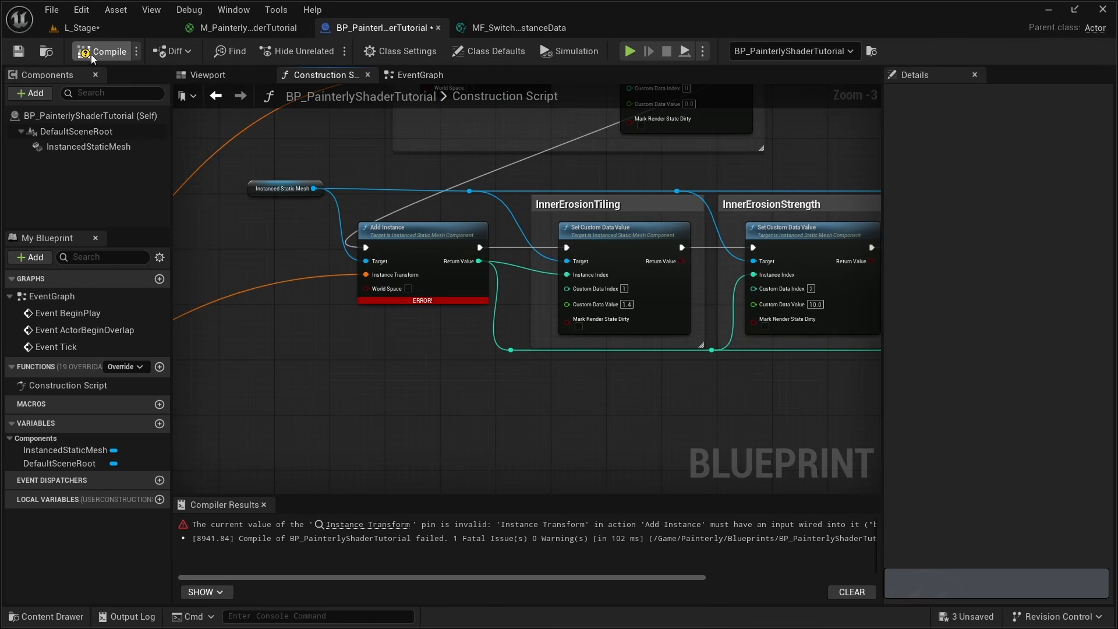
Examine the sphere's shells, eroded rim and outline from several angles in the blueprint's 3D preview.
click(223, 76)
right_drag(488, 299, 466, 298)
key(s)
key(d)
key(a)
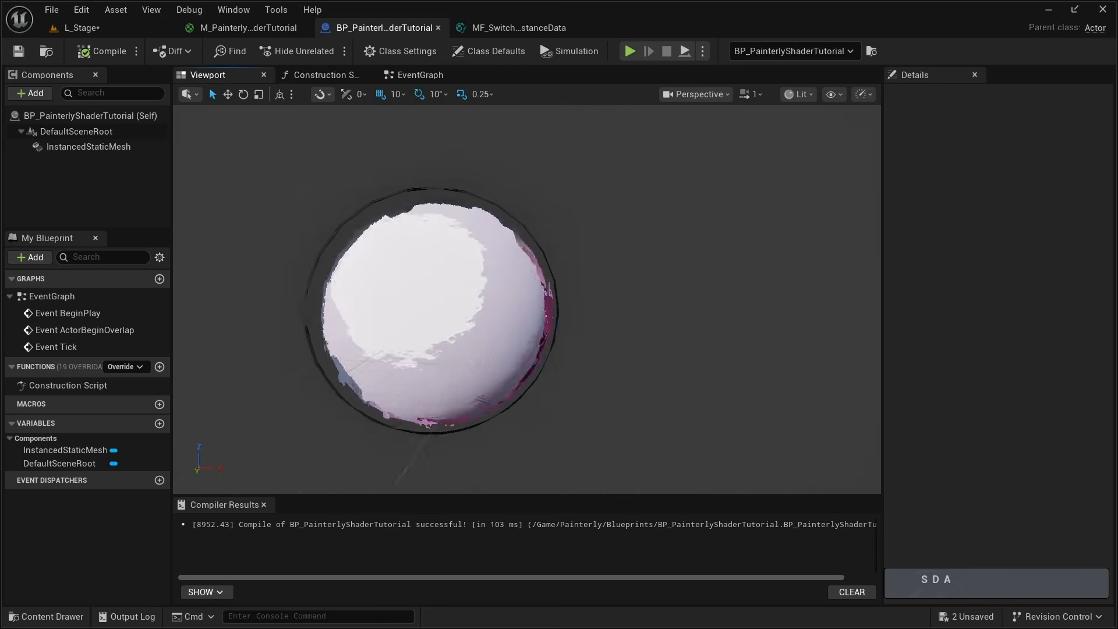
key(w)
key(a)
key(s)
key(d)
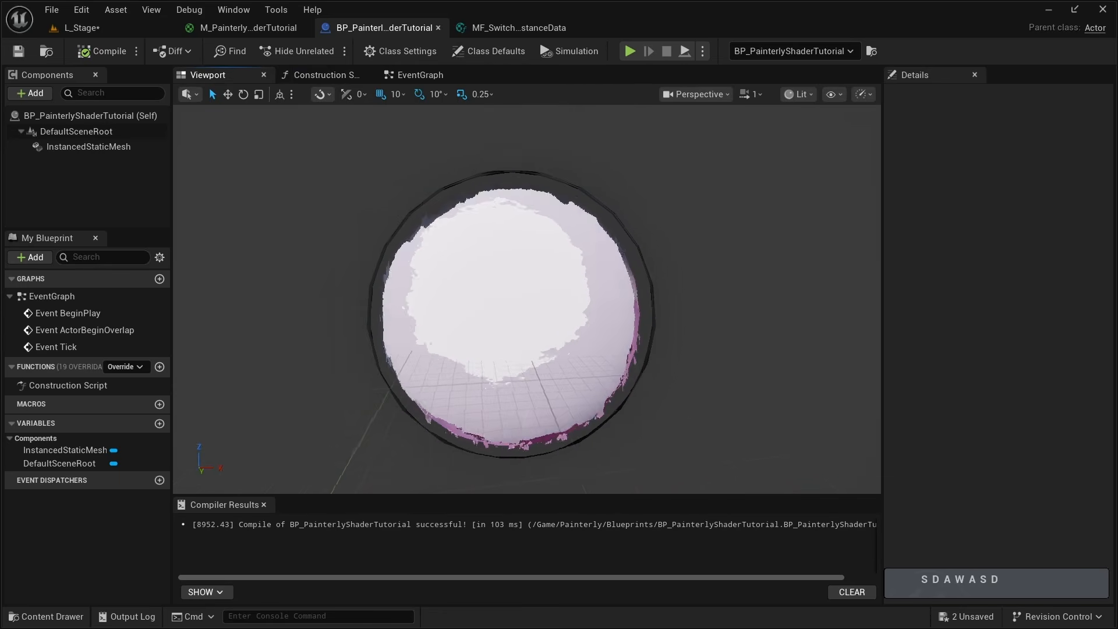
key(w)
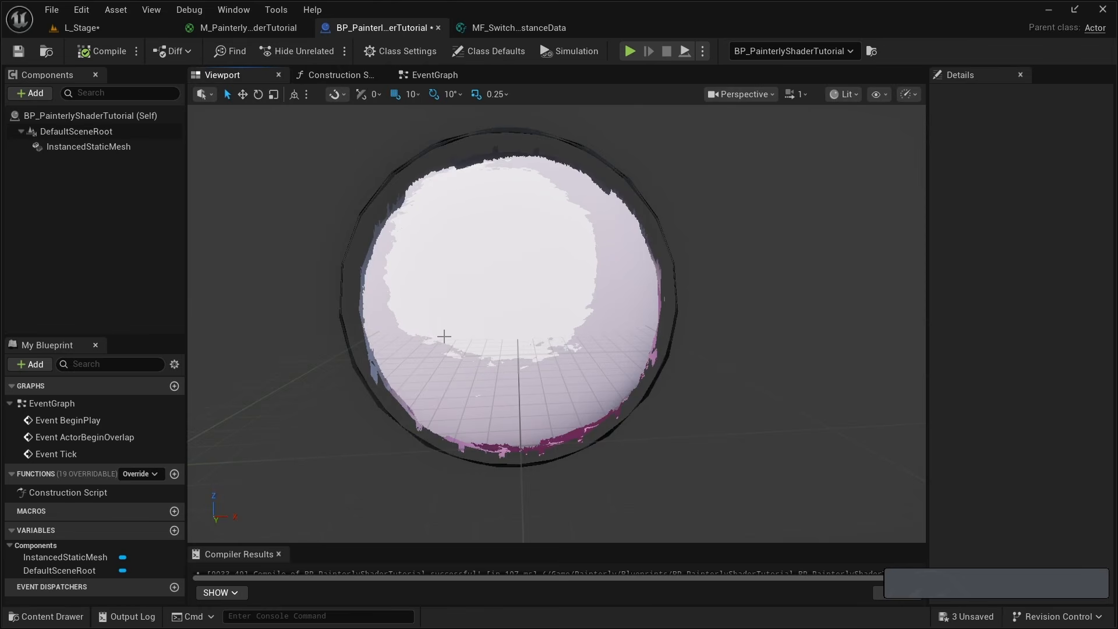
In M_PainterlyShaderTutorial, select the Inner Rim Erosion group, all groups below it and the output nodes, and move them down beneath Shadows.
click(245, 29)
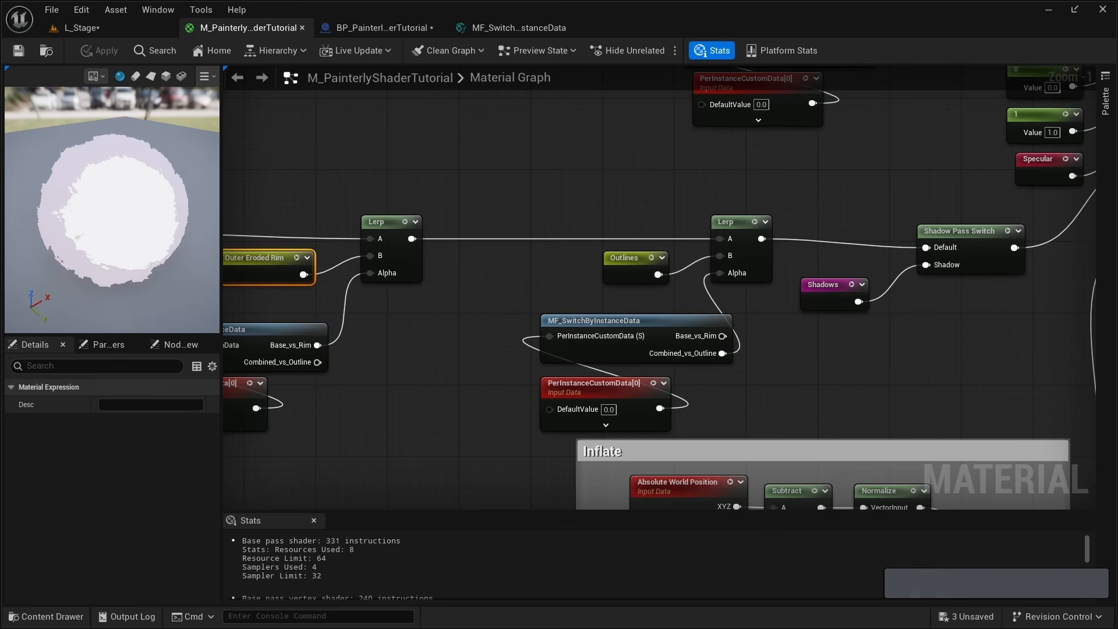
scroll(717, 377, down, 6)
key(alt)
key(alt)
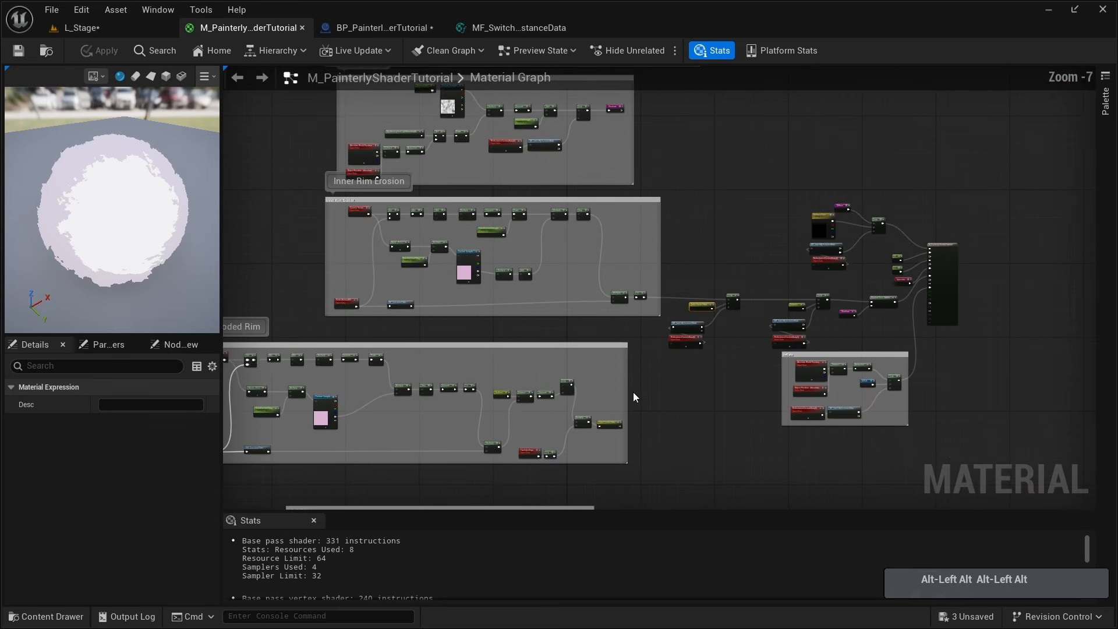
right_drag(605, 391, 691, 298)
right_drag(703, 417, 689, 316)
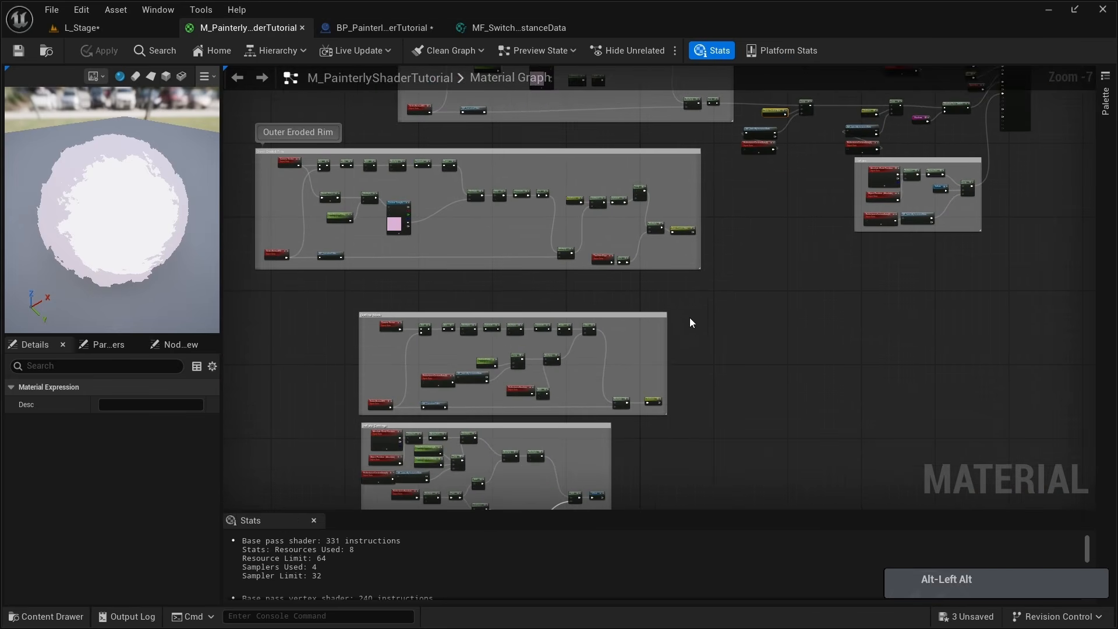
scroll(689, 318, down, 1)
key(alt)
scroll(696, 330, down, 1)
key(alt)
right_drag(607, 440, 588, 336)
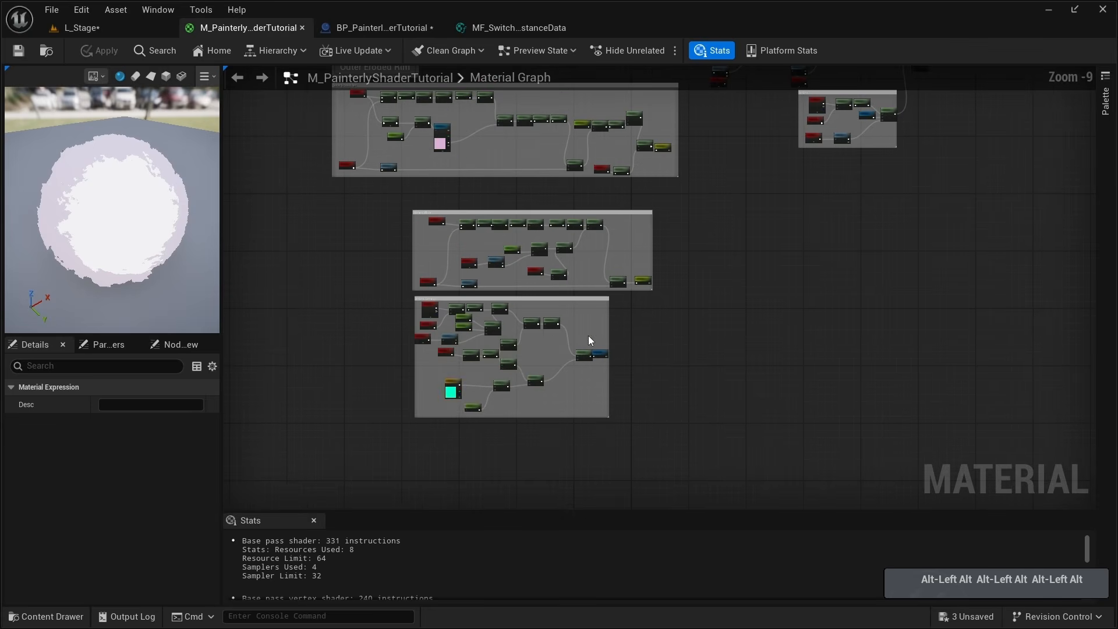
drag(371, 437, 683, 105)
right_drag(378, 277, 388, 392)
drag(251, 265, 961, 321)
right_drag(728, 110, 663, 314)
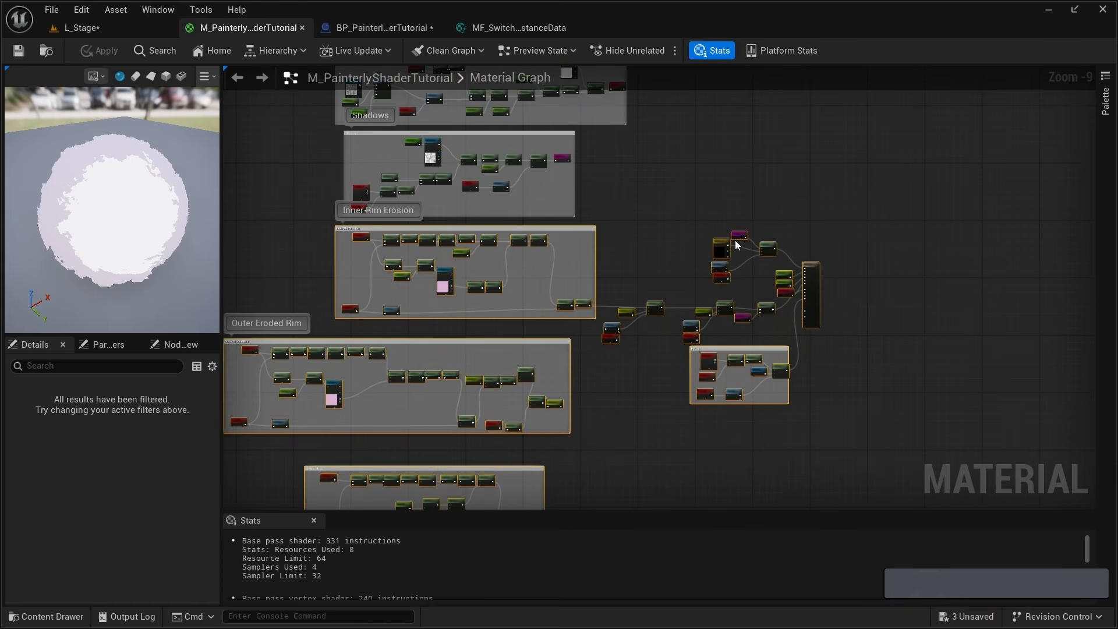
drag(737, 239, 736, 358)
Add an MF_AnimateUV function node in the free space between the Shadows and Inner Rim Erosion groups.
mouse_move(375, 291)
right_down()
mouse_move(425, 291)
mouse_move(377, 281)
right_up()
scroll(423, 281, up, 2)
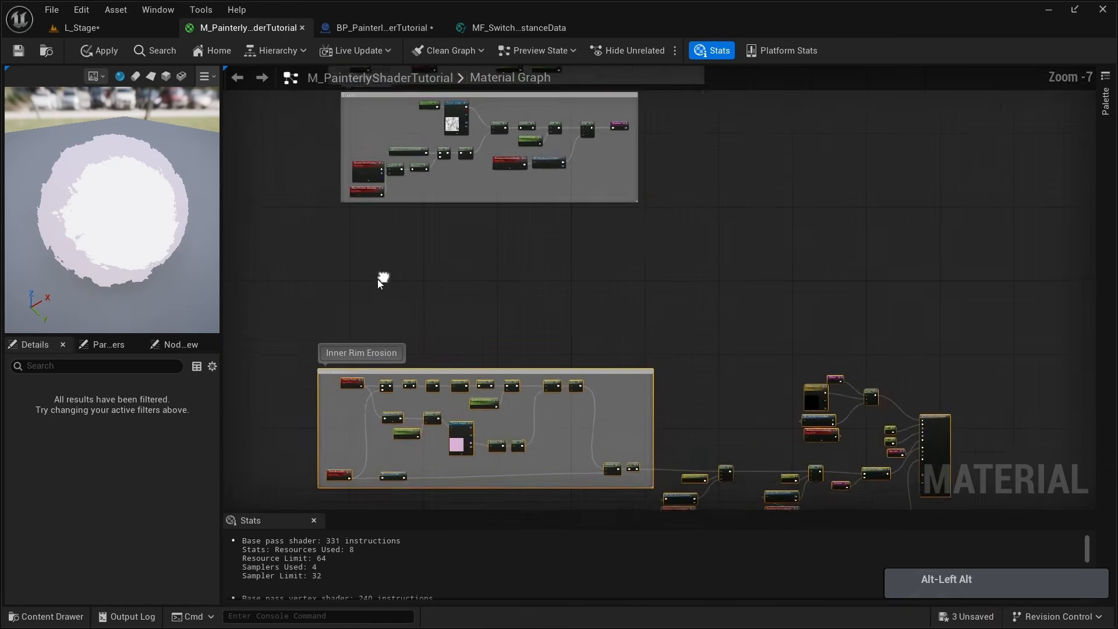
scroll(379, 279, up, 5)
click(381, 266)
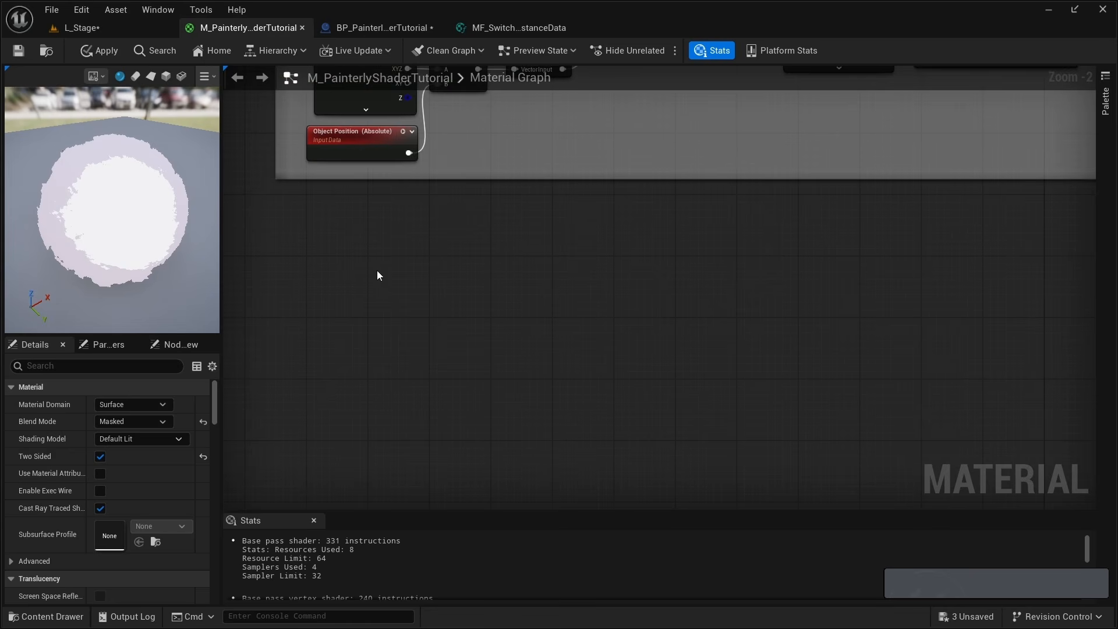
right_click(377, 275)
text(mf anima)
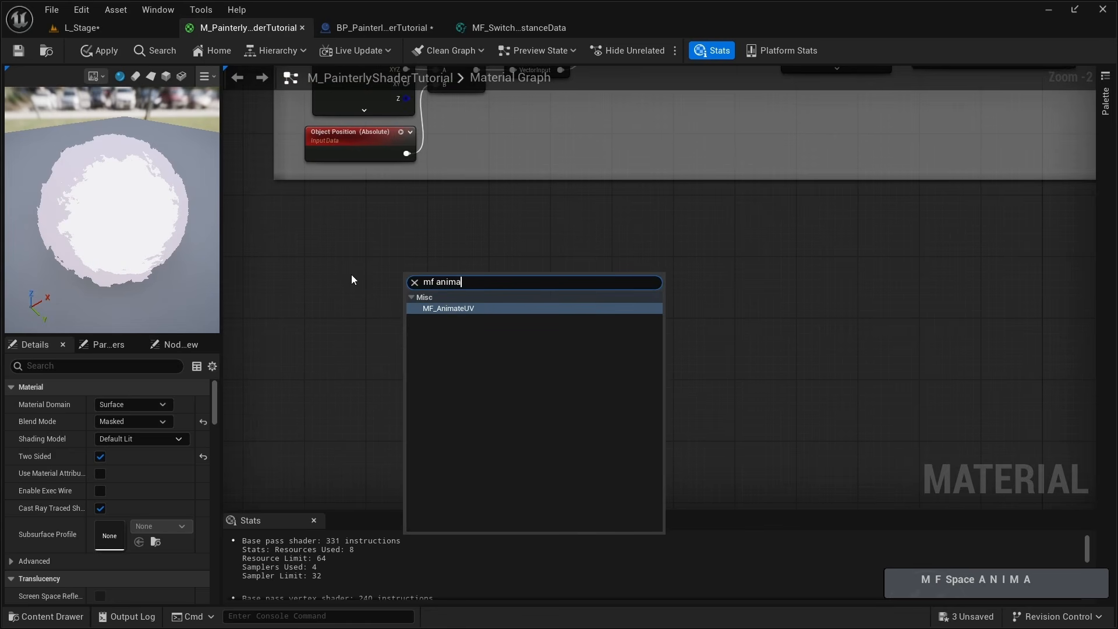
click(448, 308)
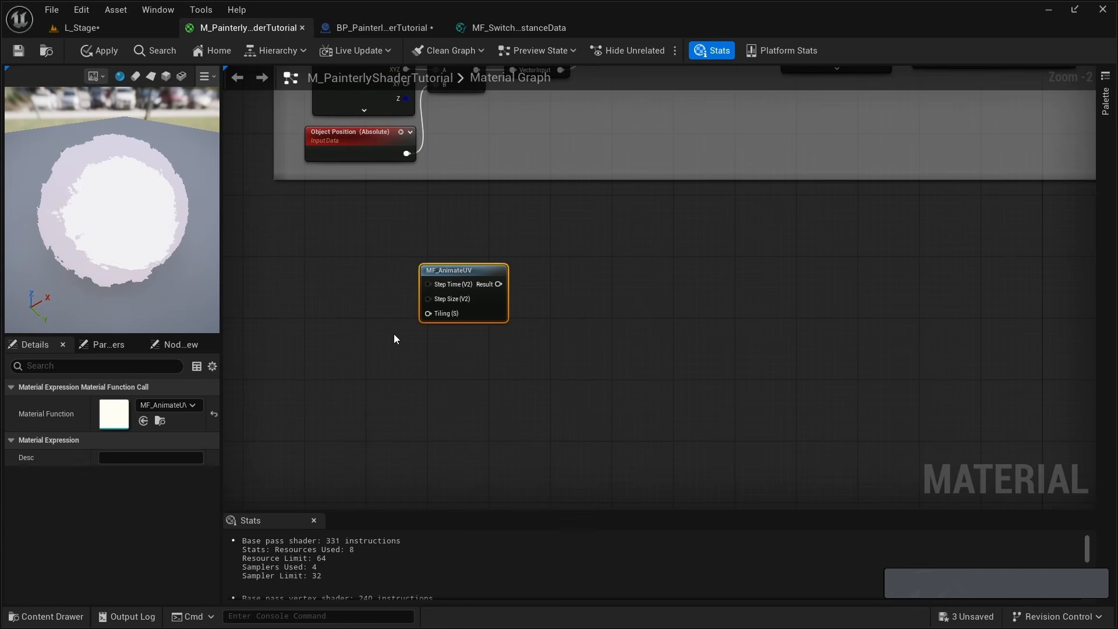
right_drag(446, 344, 466, 308)
right_click(456, 312)
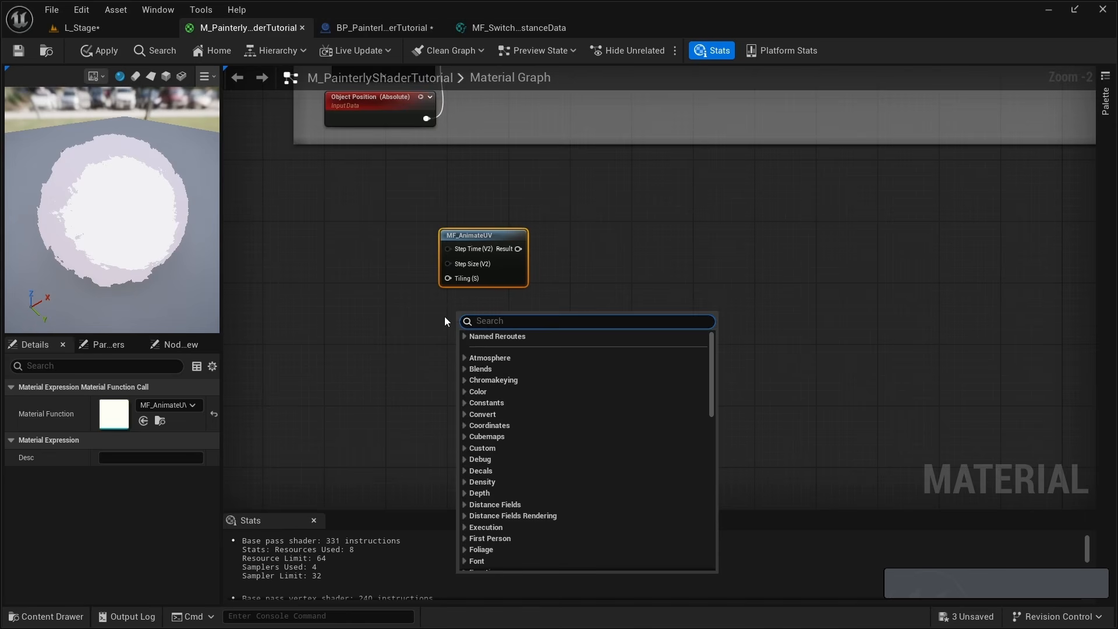
click(445, 316)
scroll(446, 315, up, 2)
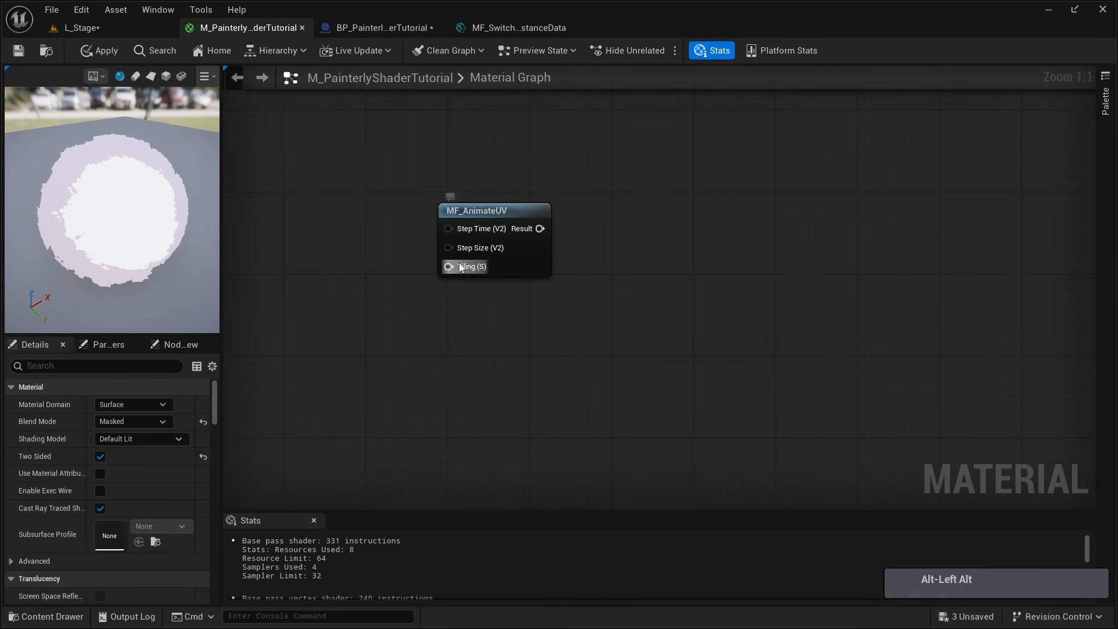
drag(411, 300, 384, 322)
right_drag(334, 268, 406, 307)
right_click(388, 262)
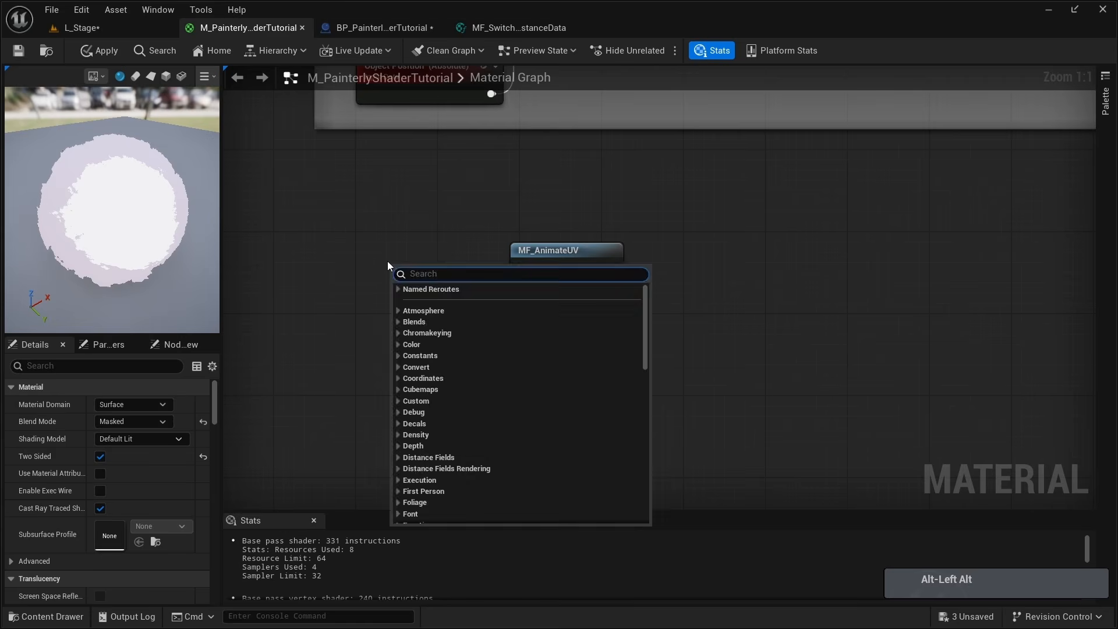
click(384, 258)
Copy the Step Time and UV Step Size parameter nodes from the Diffuse group.
right_drag(370, 192, 450, 375)
alt+right_drag(473, 331, 447, 254)
right_drag(450, 186, 454, 446)
right_drag(472, 305, 483, 454)
alt+right_drag(478, 373, 431, 291)
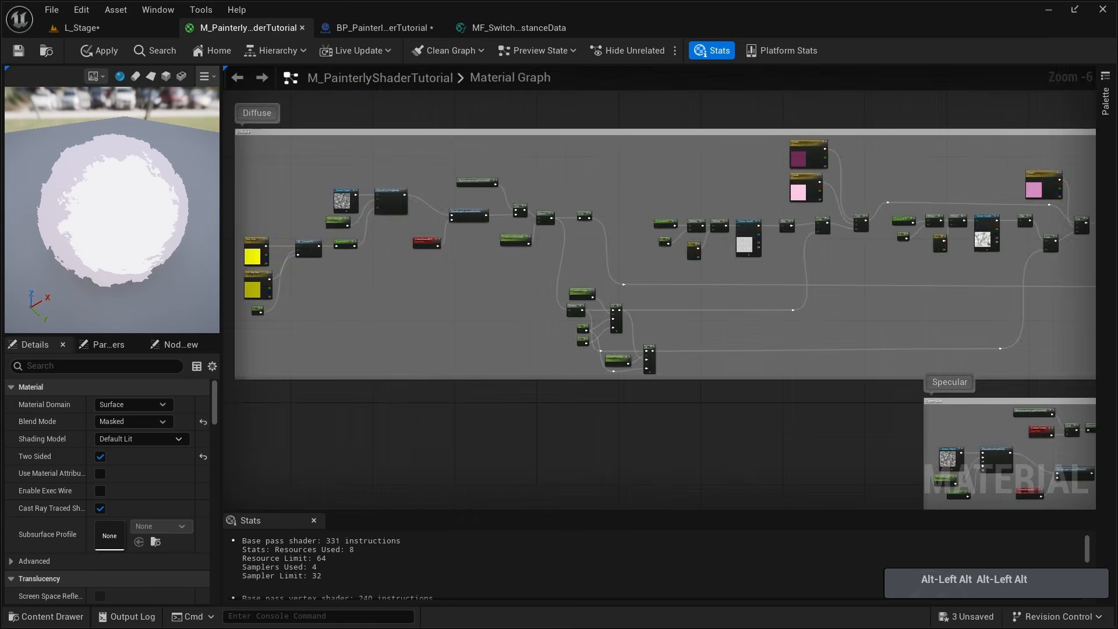
alt+right_drag(256, 261, 289, 288)
right_drag(256, 261, 459, 295)
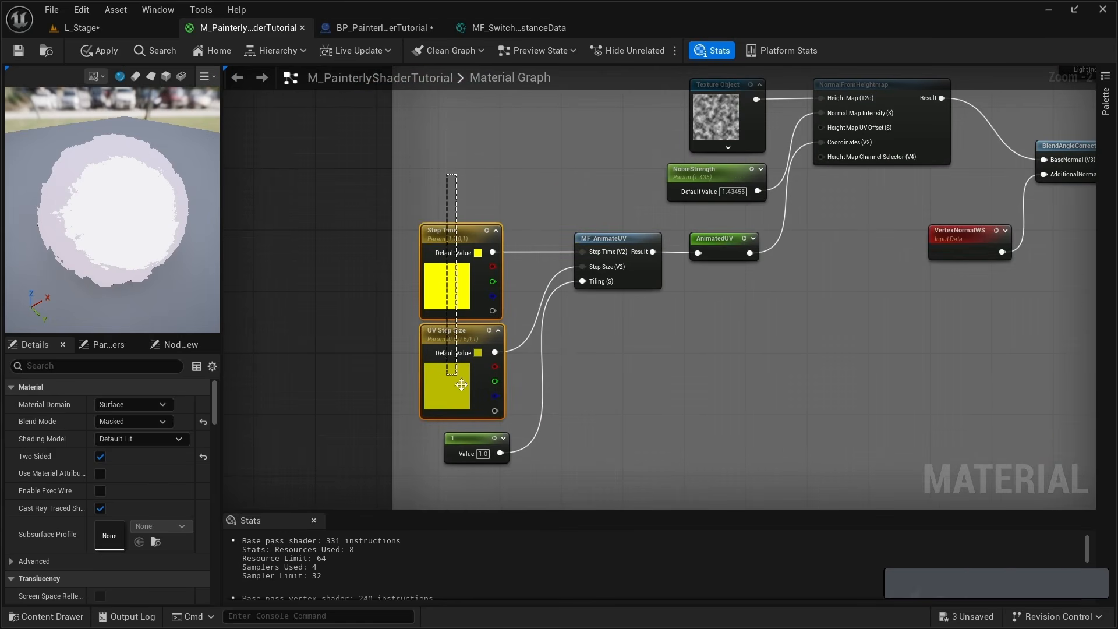
drag(461, 384, 507, 377)
key(ctrl+c)
Paste the copied parameters beside the new MF_AnimateUV node and wire them to its Step Time and Step Size inputs.
right_drag(593, 413, 335, 80)
right_drag(466, 372, 435, 201)
right_drag(471, 235, 224, 203)
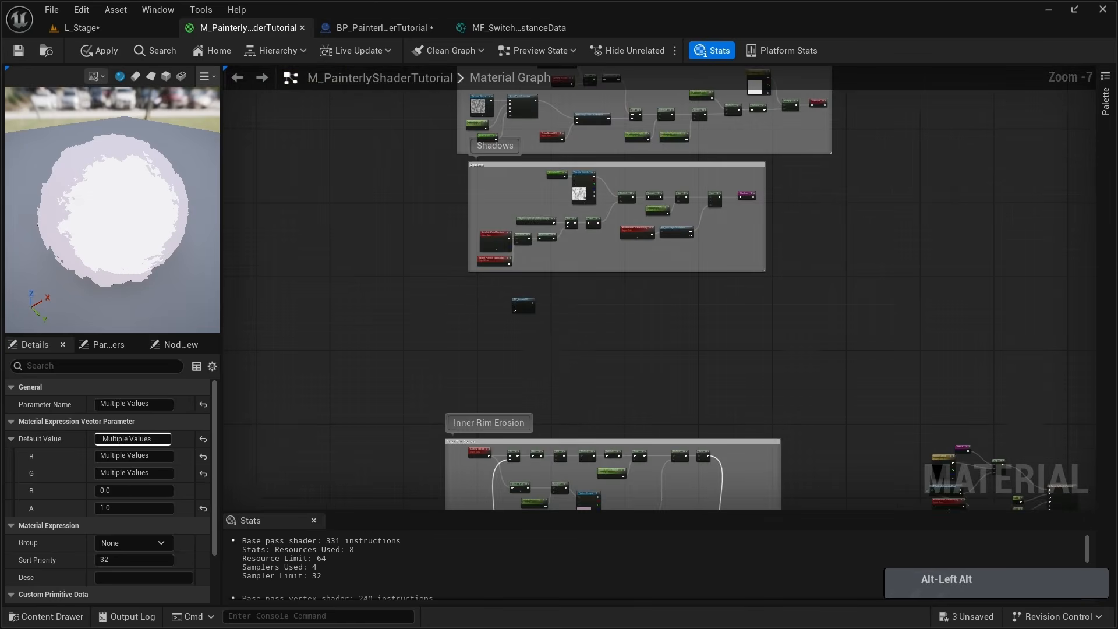
alt+right_drag(490, 306, 524, 338)
right_drag(490, 306, 375, 292)
click(460, 176)
key(ctrl+v)
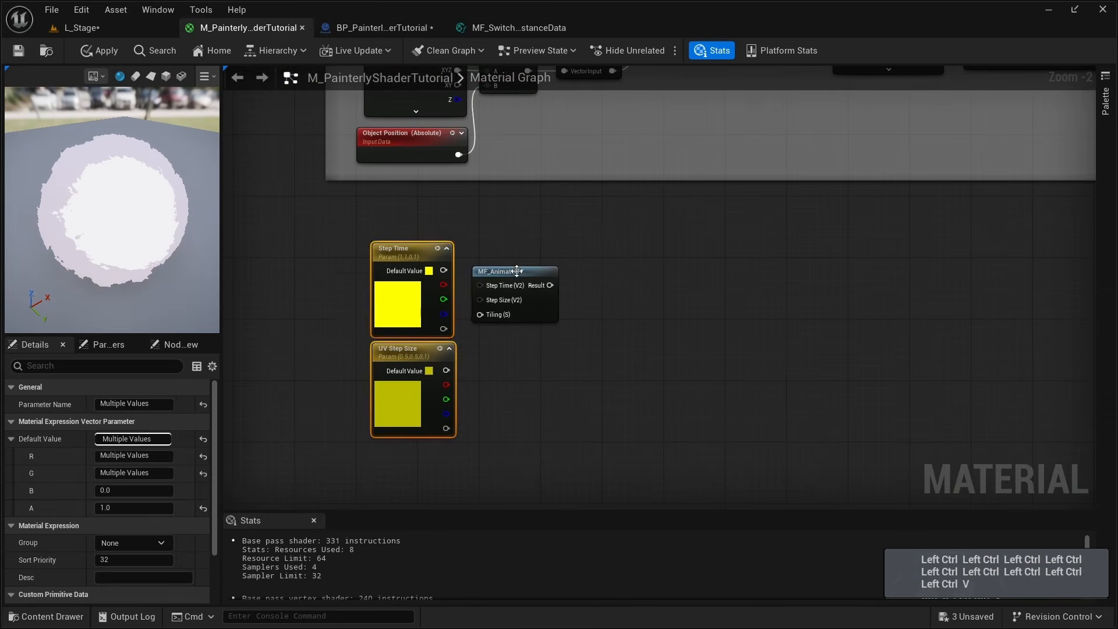
mouse_move(516, 270)
mouse_down()
mouse_move(554, 238)
mouse_move(525, 255)
mouse_up()
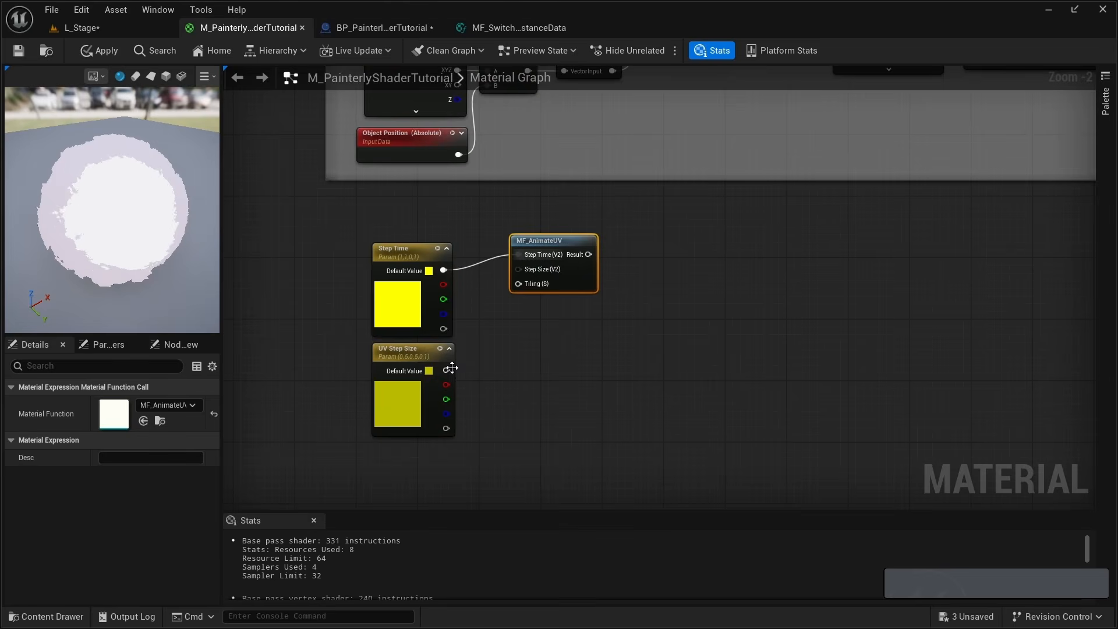
drag(446, 370, 520, 269)
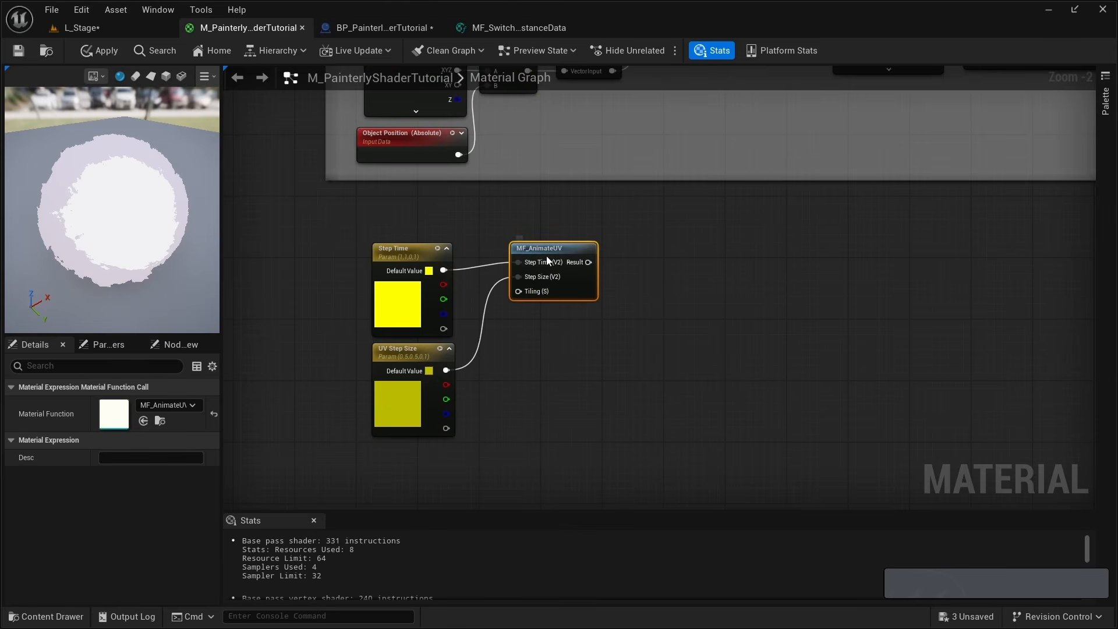
Add a PerInstanceCustomData node below the pasted UV Step Size parameter.
right_drag(503, 364, 530, 306)
key(alt)
scroll(530, 309, up, 1)
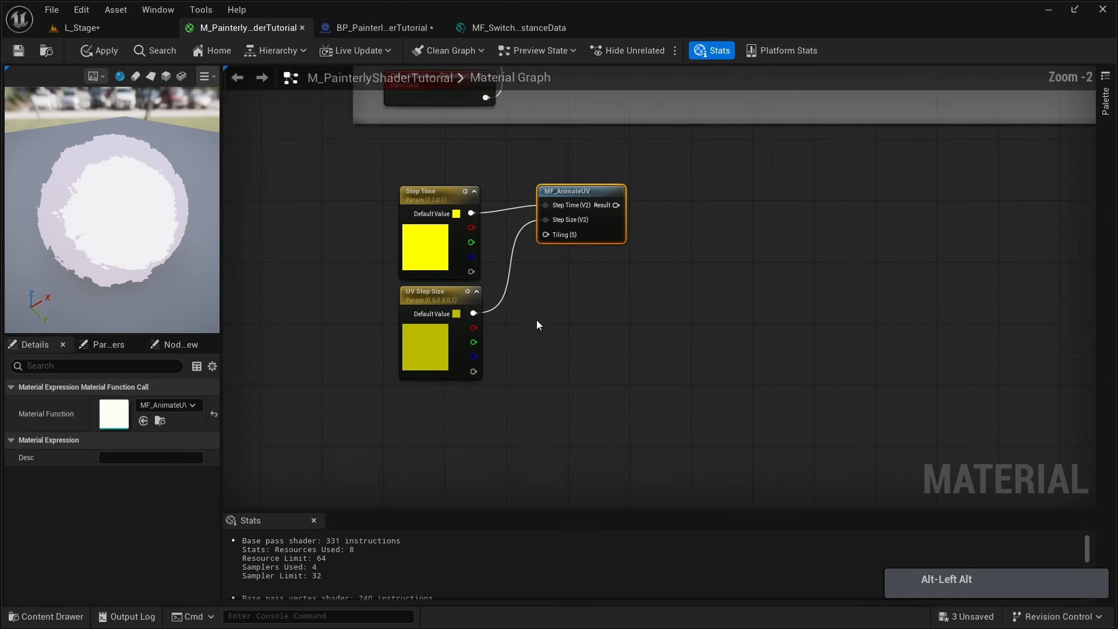
right_drag(388, 421, 403, 389)
right_click(402, 388)
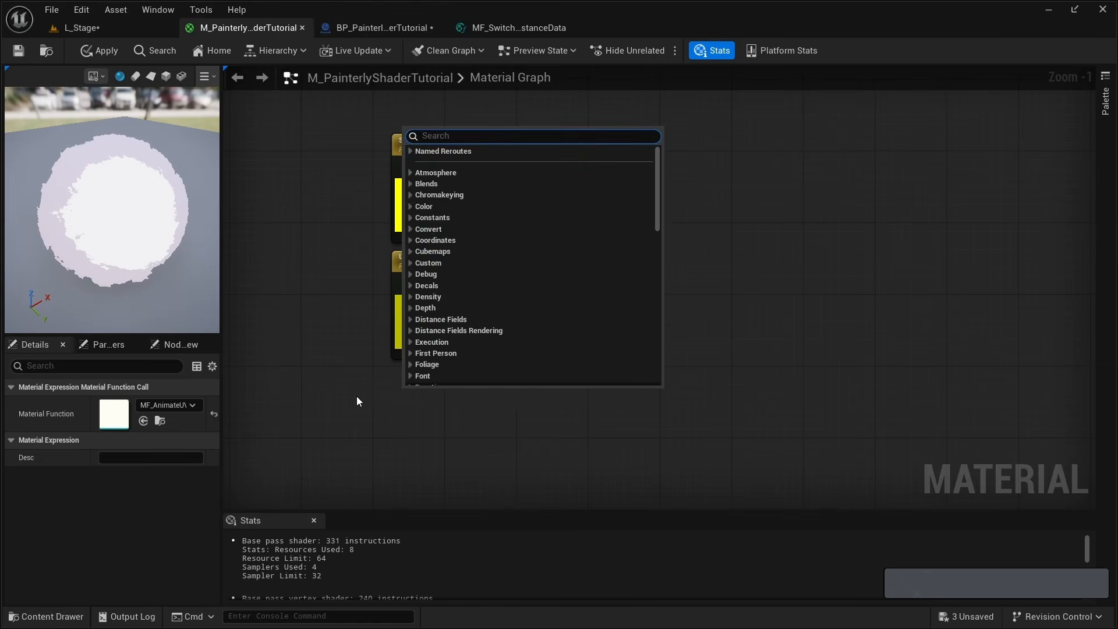
text(perinstan)
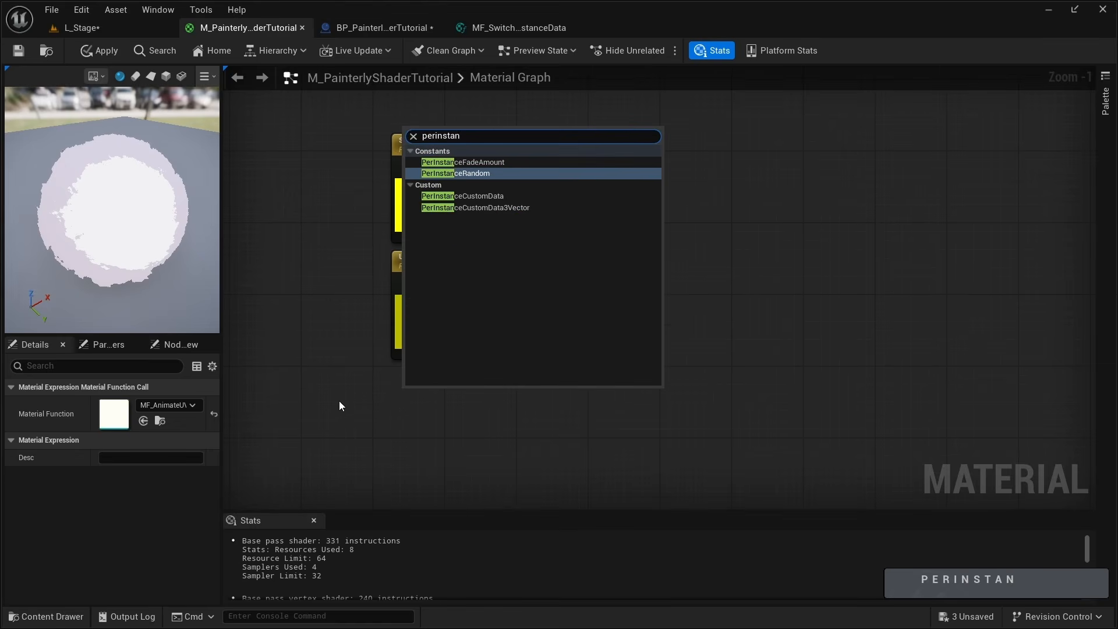
key(Down)
key(Return)
key(alt)
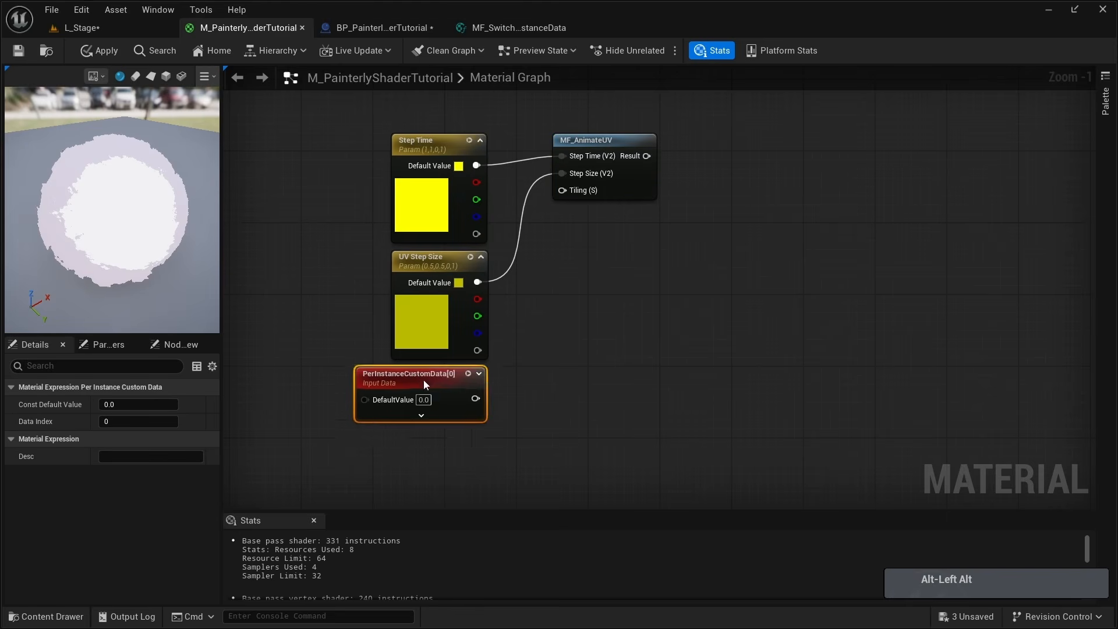
Look up the custom data index assigned to InnerErosionTiling in the Construction Script of BP_PainterlyShaderTutorial.
click(397, 27)
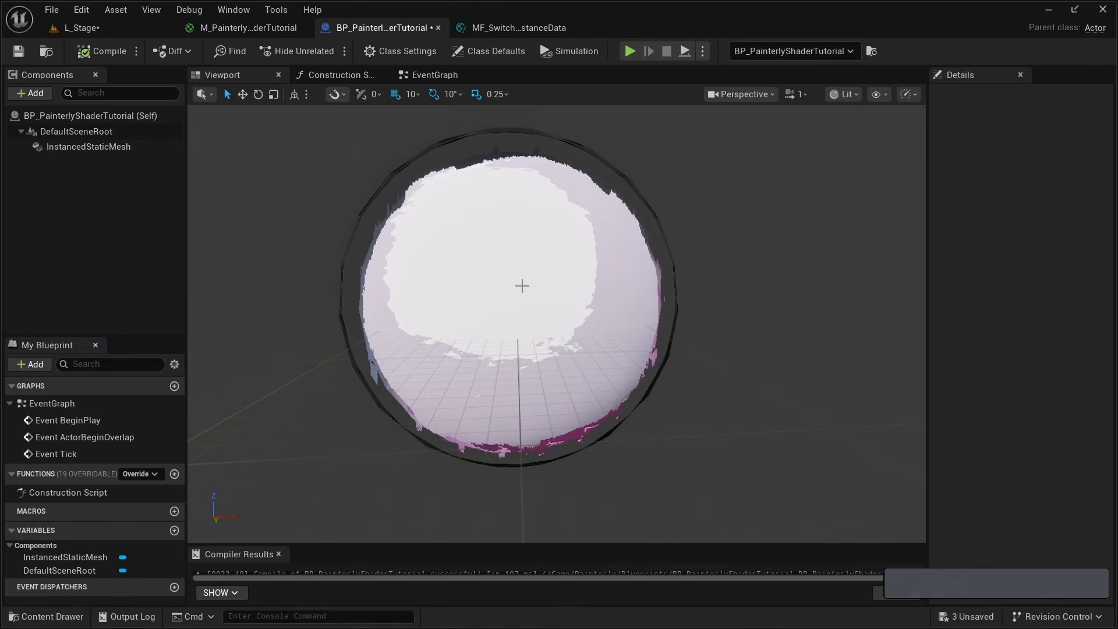
click(341, 75)
scroll(496, 377, down, 4)
key(alt)
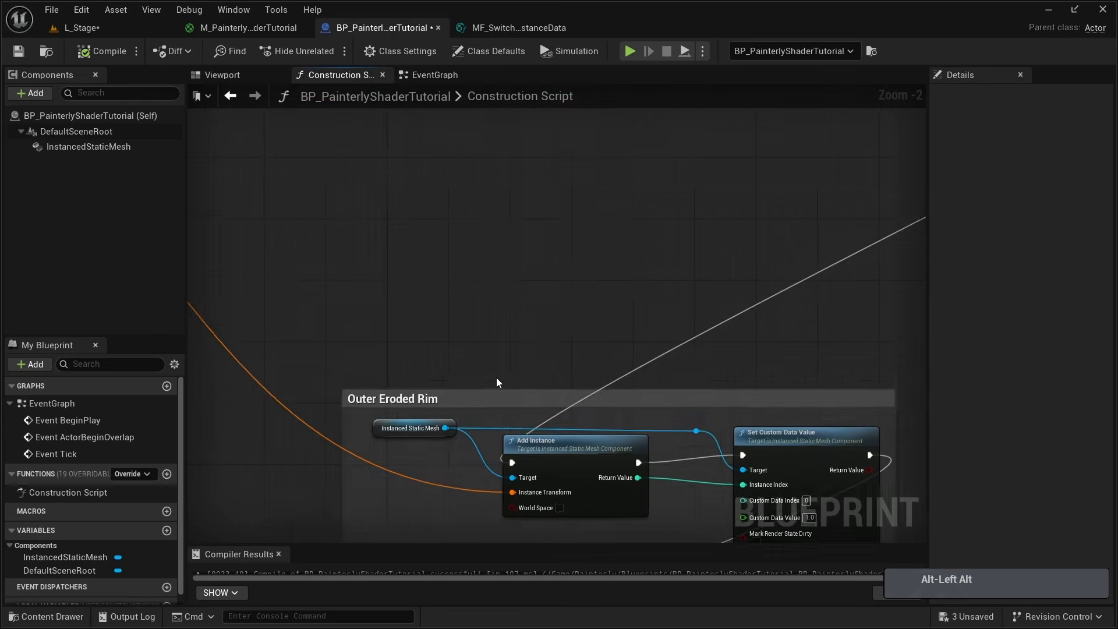
scroll(468, 507, up, 6)
key(alt)
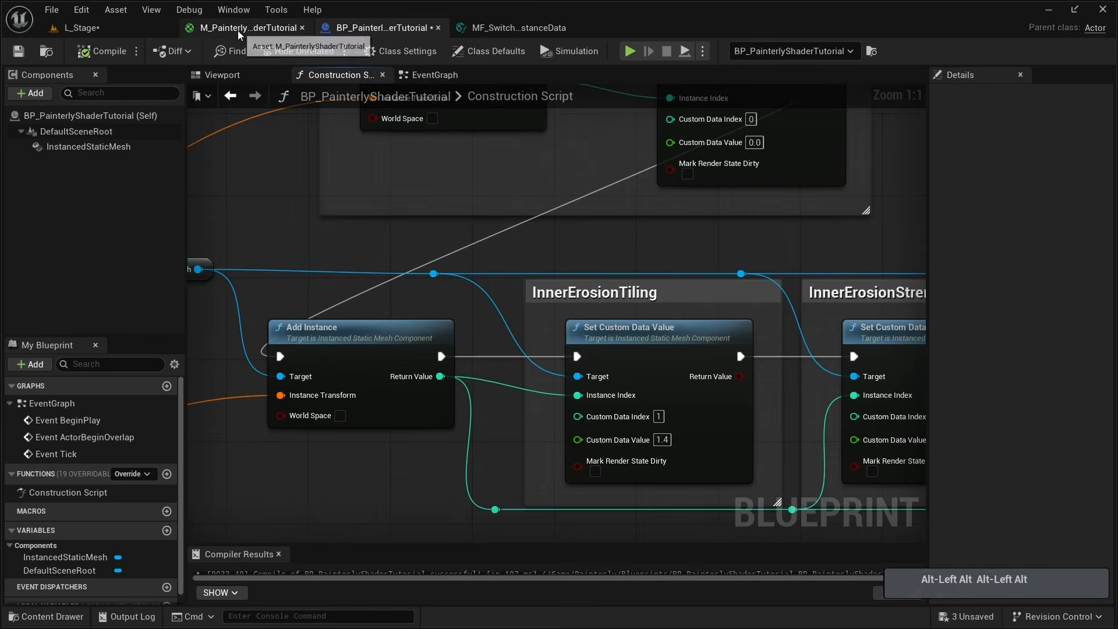
click(238, 27)
click(378, 27)
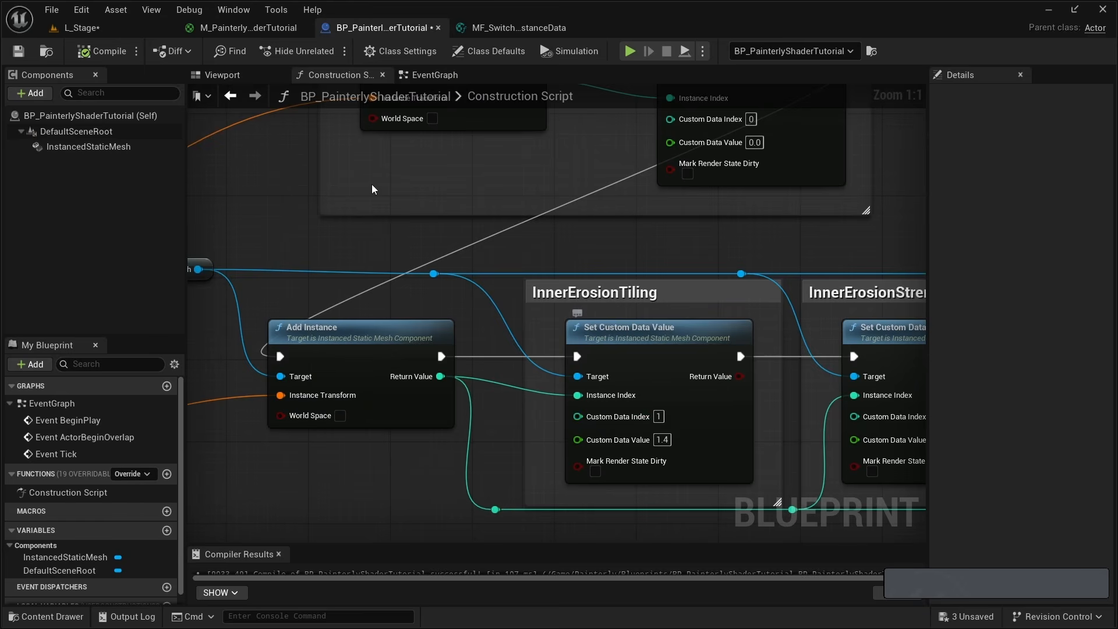
In M_PainterlyShaderTutorial, set the PerInstanceCustomData node's data index to 1 and connect it to MF_AnimateUV's Tiling input.
click(237, 29)
click(135, 421)
text(1)
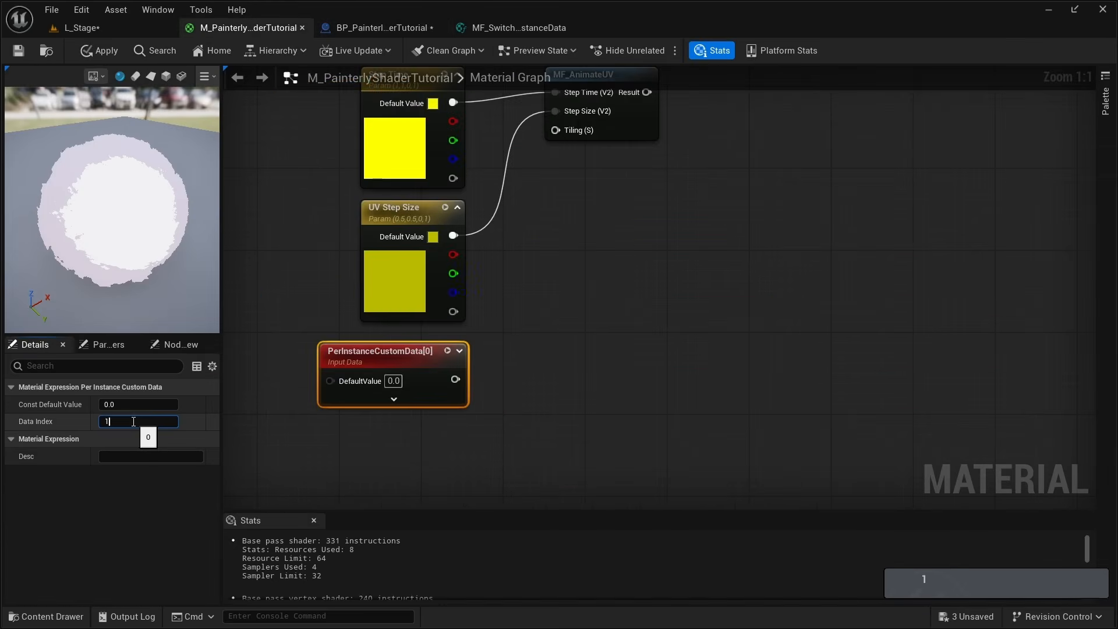
click(379, 447)
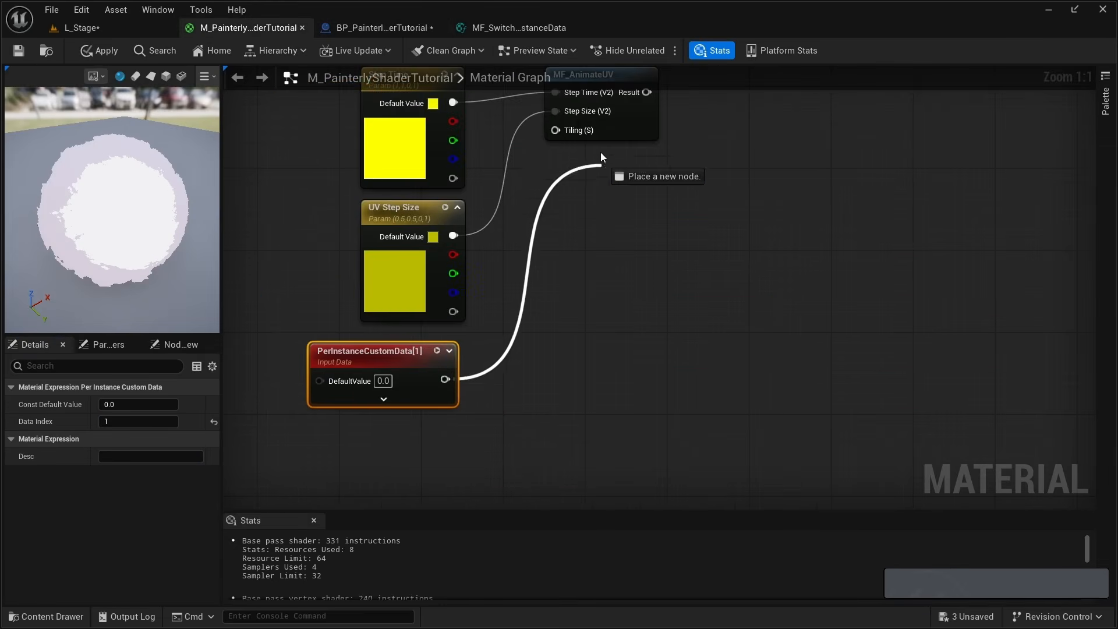
drag(602, 157, 579, 133)
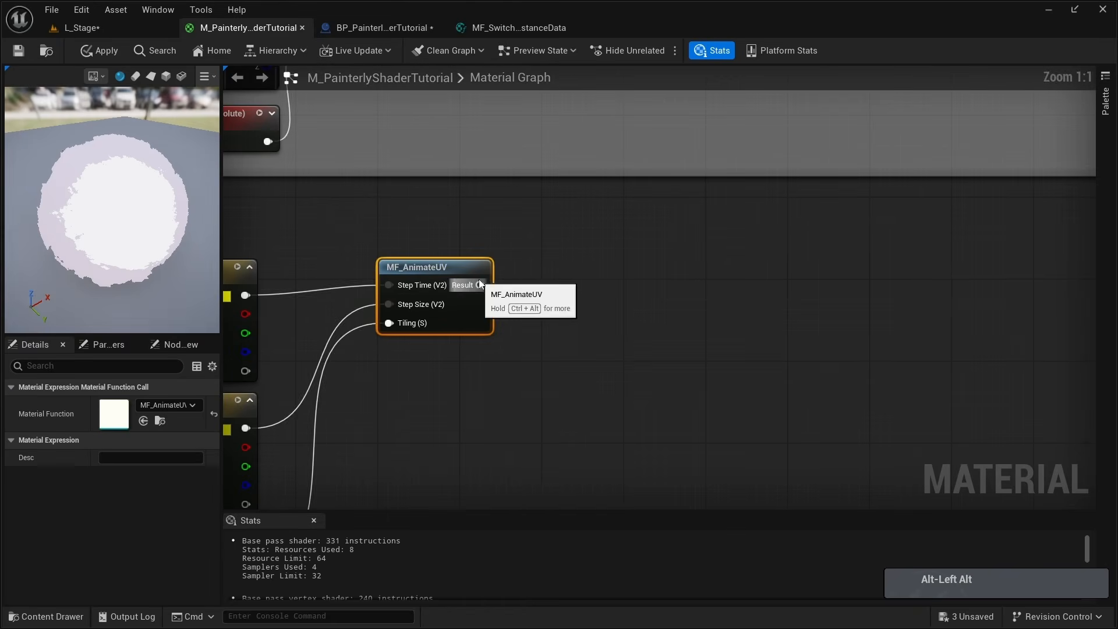
Add a Texture Sample node with its UVs fed by the MF_AnimateUV result and align the nodes.
drag(480, 284, 524, 291)
text(texture)
key(Return)
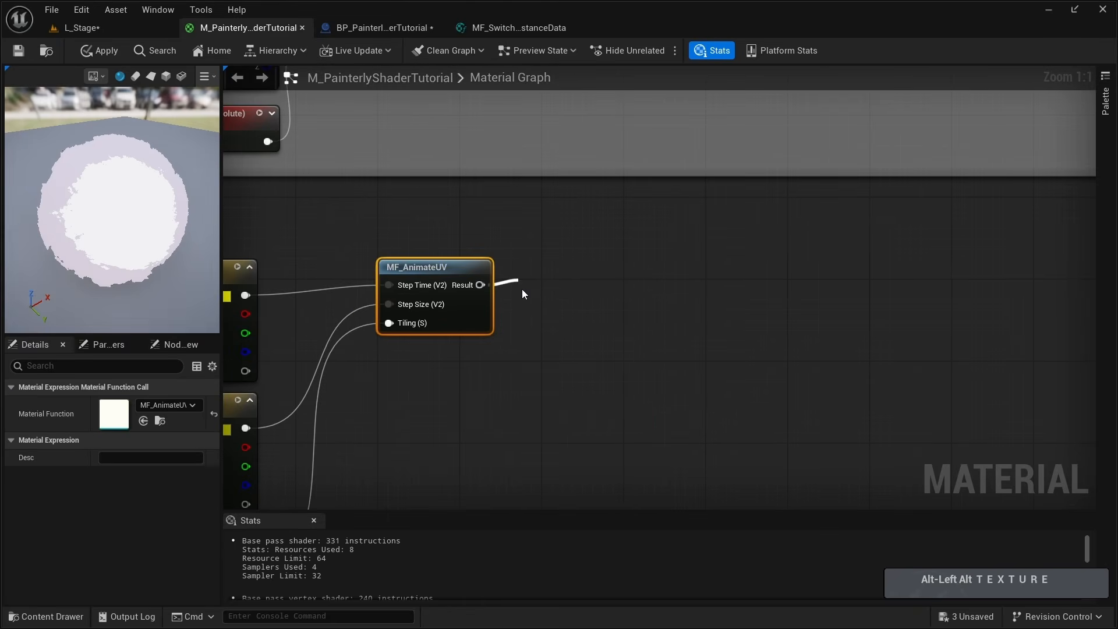
drag(589, 282, 599, 283)
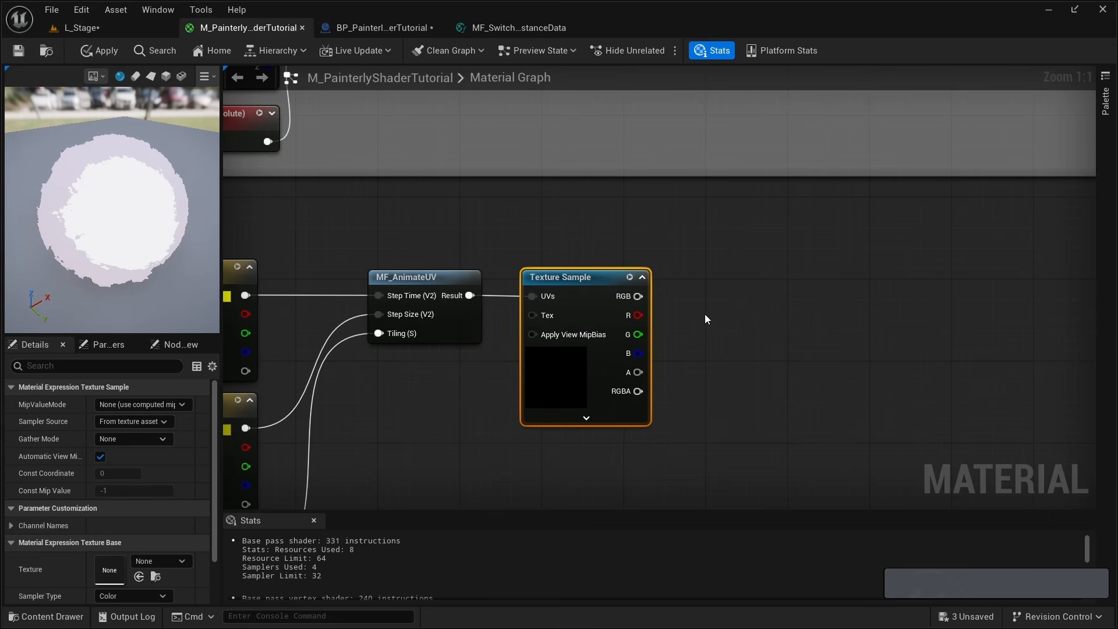
Assign the T_BrushStrokes texture to the new Texture Sample node.
click(110, 569)
text(t)
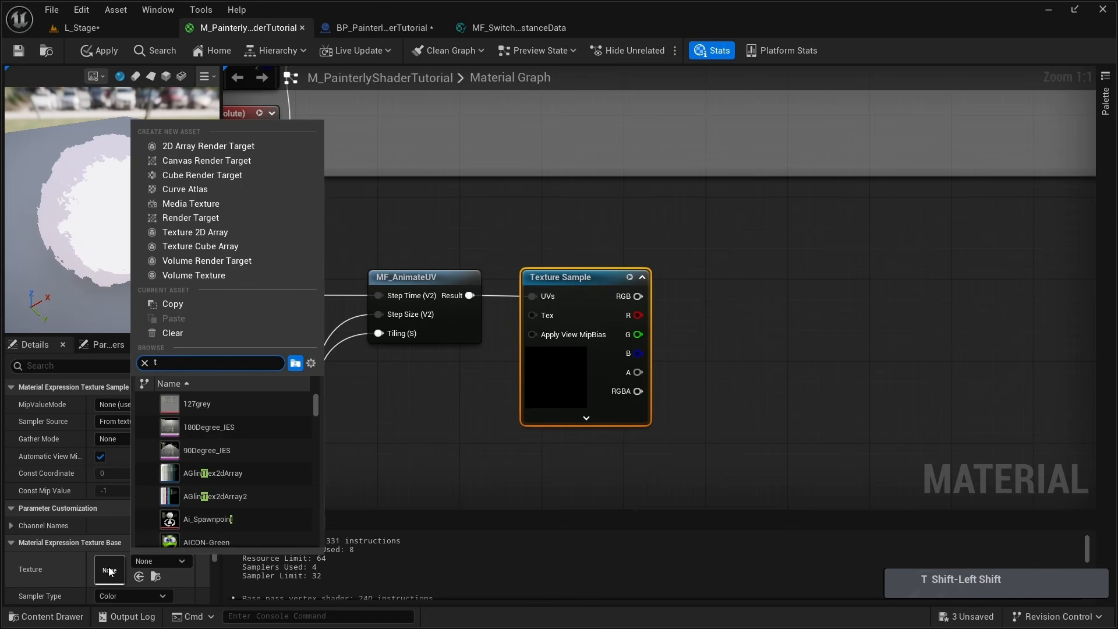
text(_brushstroj)
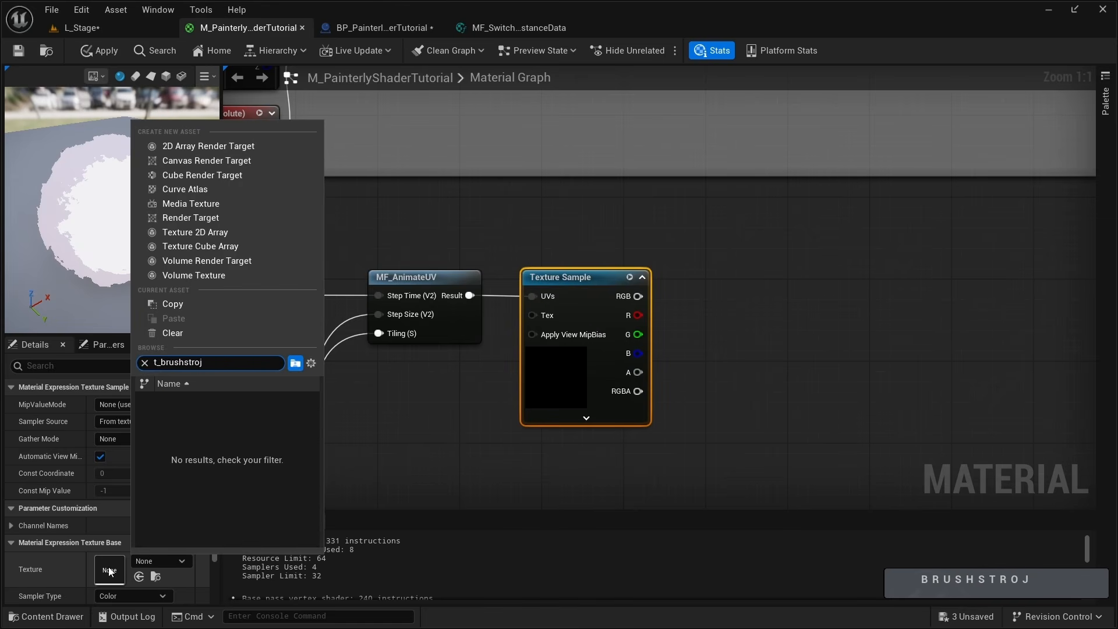
key(BackSpace)
click(231, 410)
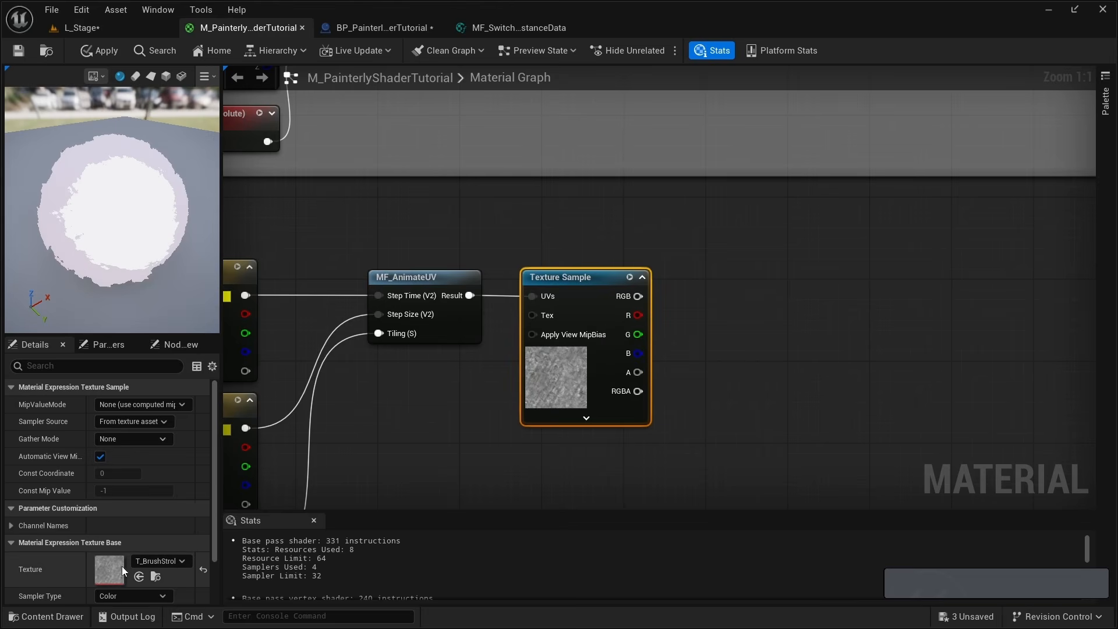
Inspect the T_BrushStrokes texture in its own editor, close it and return to M_PainterlyShaderTutorial.
double_click(102, 568)
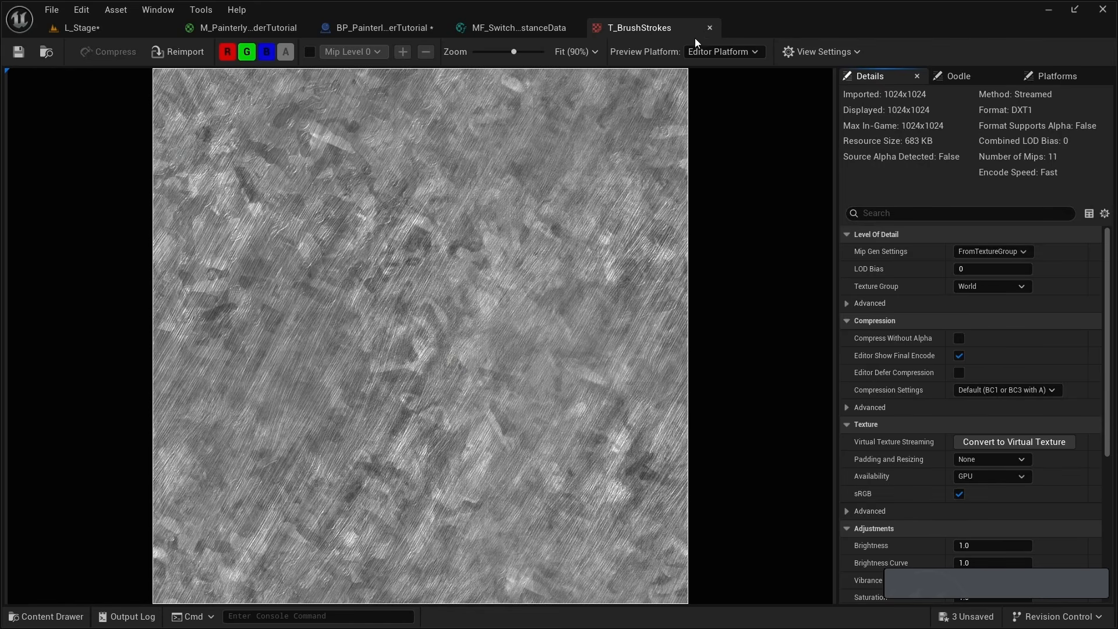
click(710, 29)
click(262, 29)
Add a Multiply node after the brush-stroke Texture Sample and connect the RGB output to its A input.
right_drag(726, 283, 579, 271)
click(579, 272)
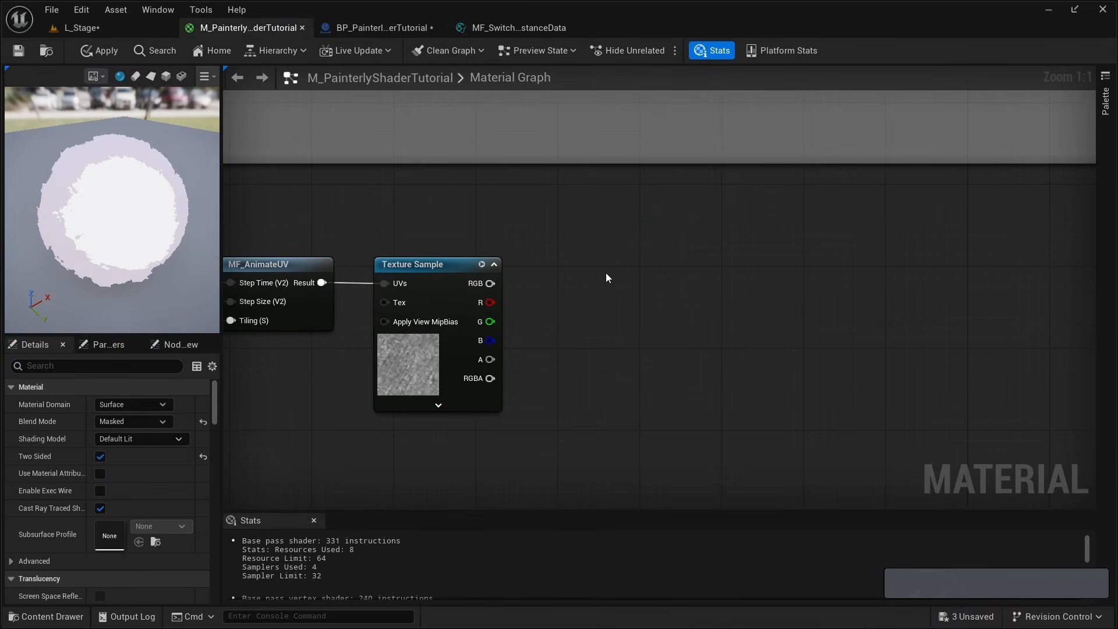
click(681, 283)
drag(739, 277, 821, 265)
drag(487, 282, 874, 266)
right_drag(625, 391, 612, 315)
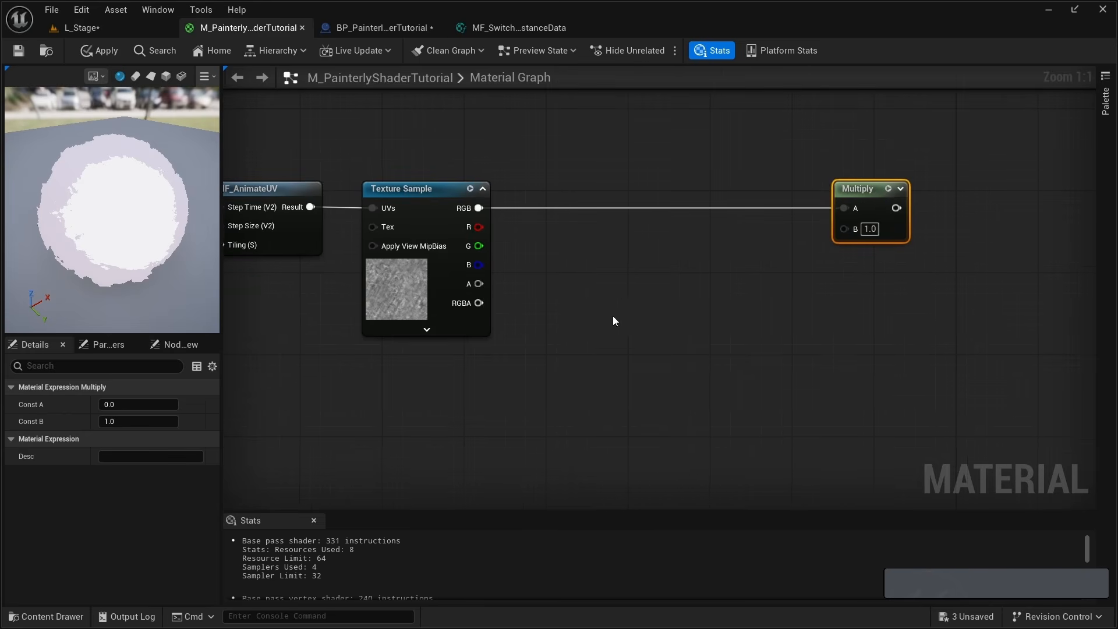
Add a PerInstanceCustomData node below the Texture Sample with default value 10 and data index 2.
right_click(582, 326)
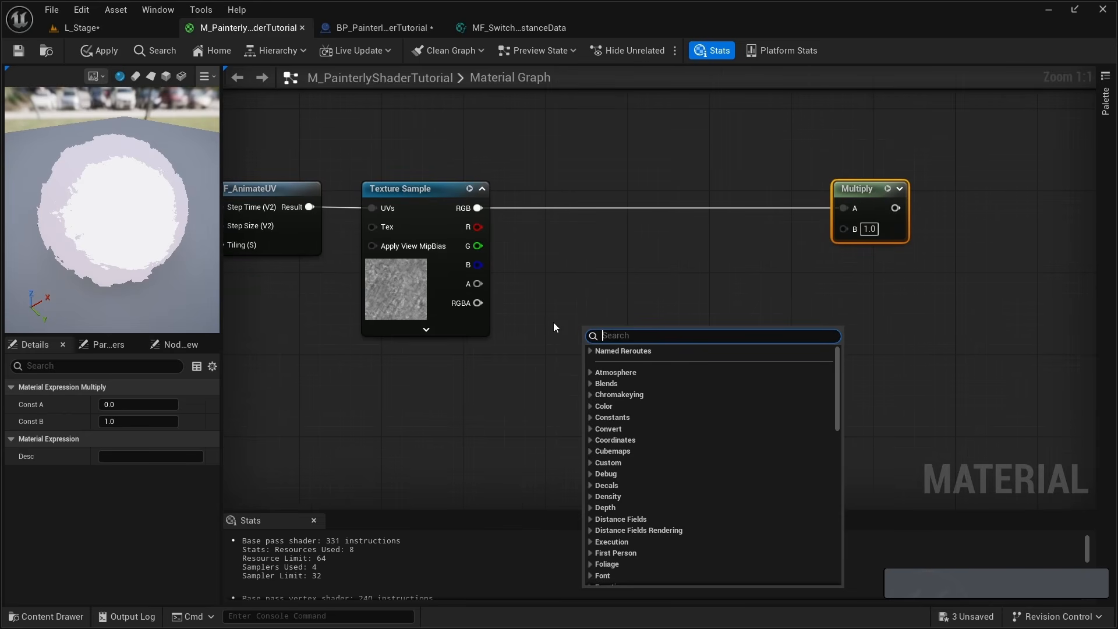
text(perinst)
key(Down)
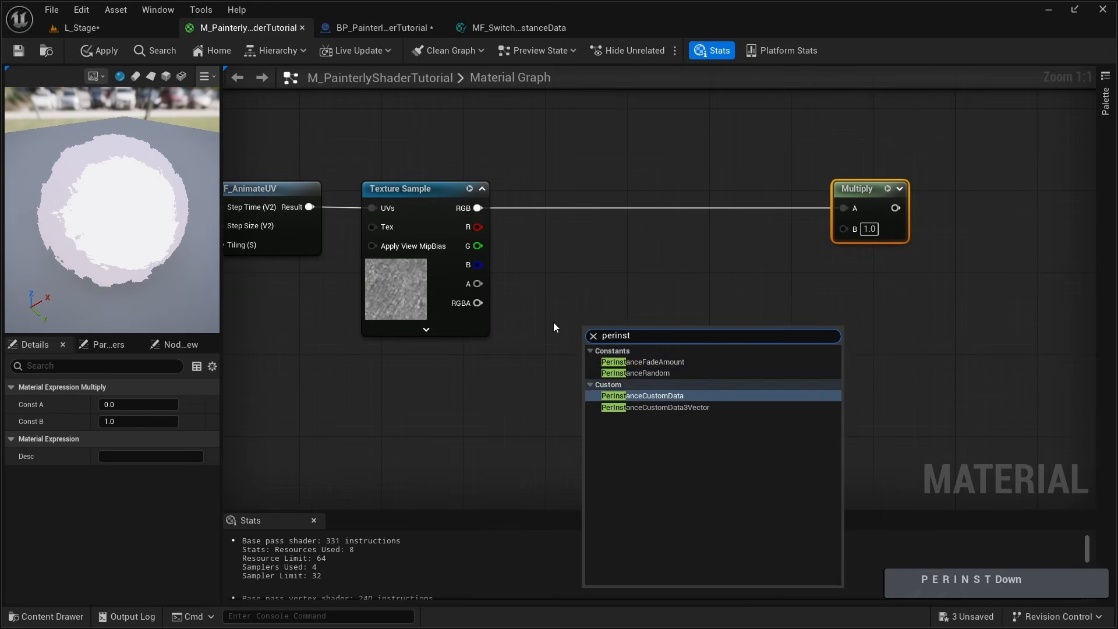
key(Return)
drag(607, 343, 525, 364)
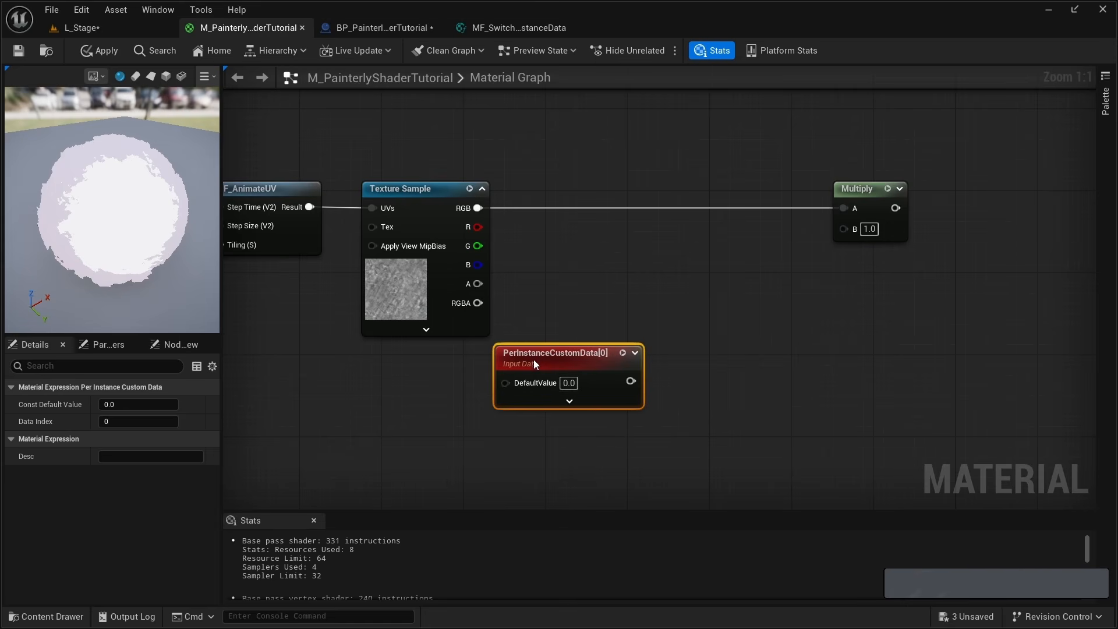
click(569, 383)
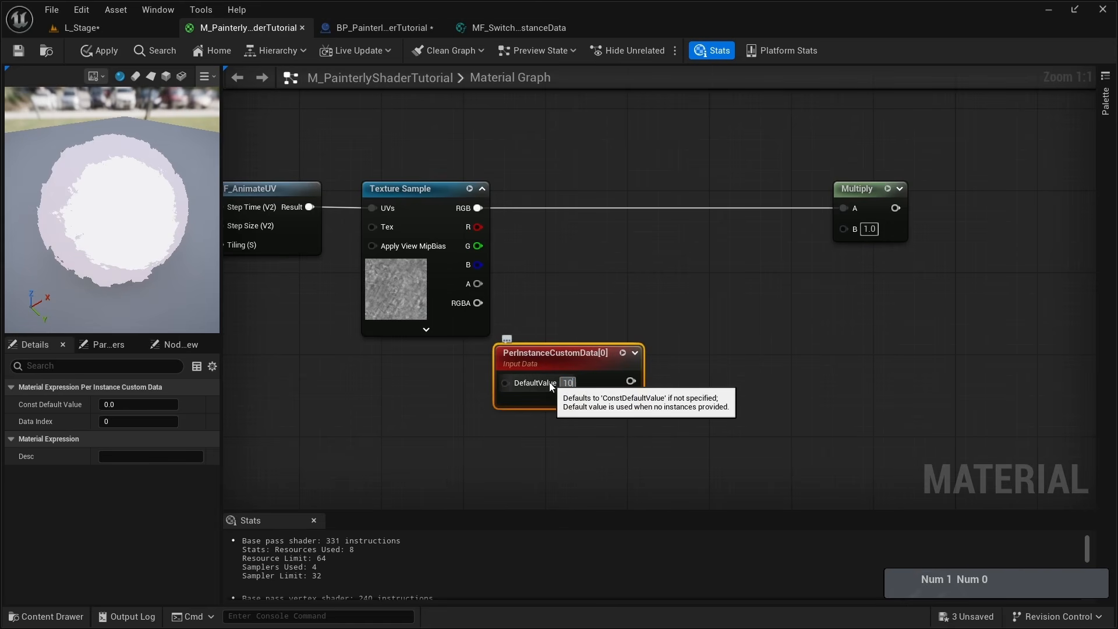
key(Return)
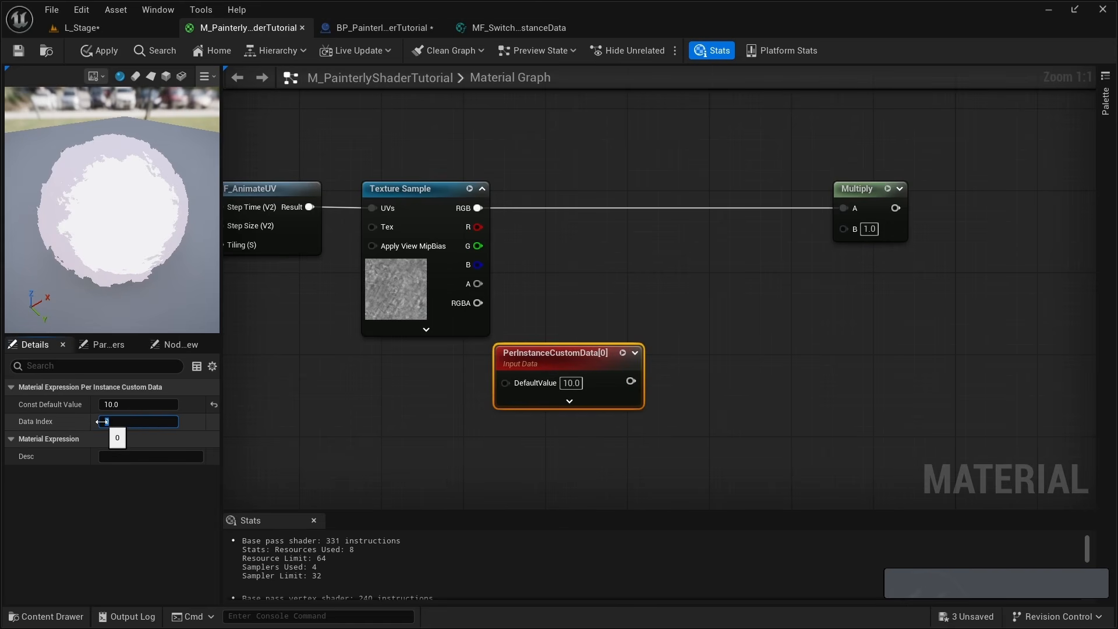
drag(559, 357, 529, 378)
right_drag(665, 361, 529, 346)
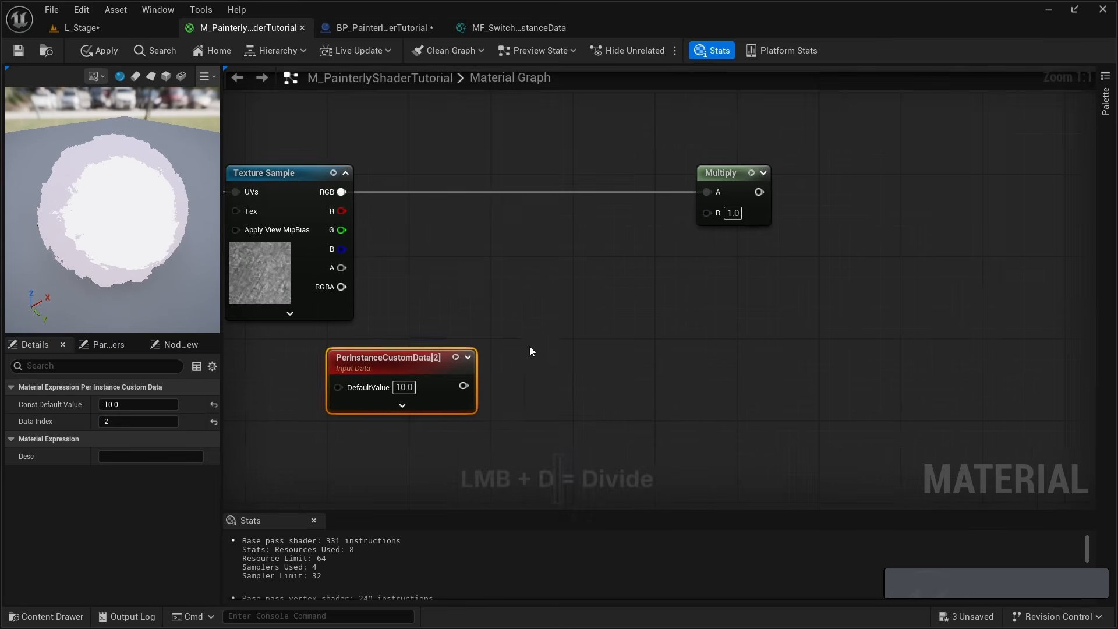
Add a Divide node fed by the index 2 PerInstanceCustomData node and set its B value to 10.
key(d)
click(515, 379)
drag(464, 385, 541, 383)
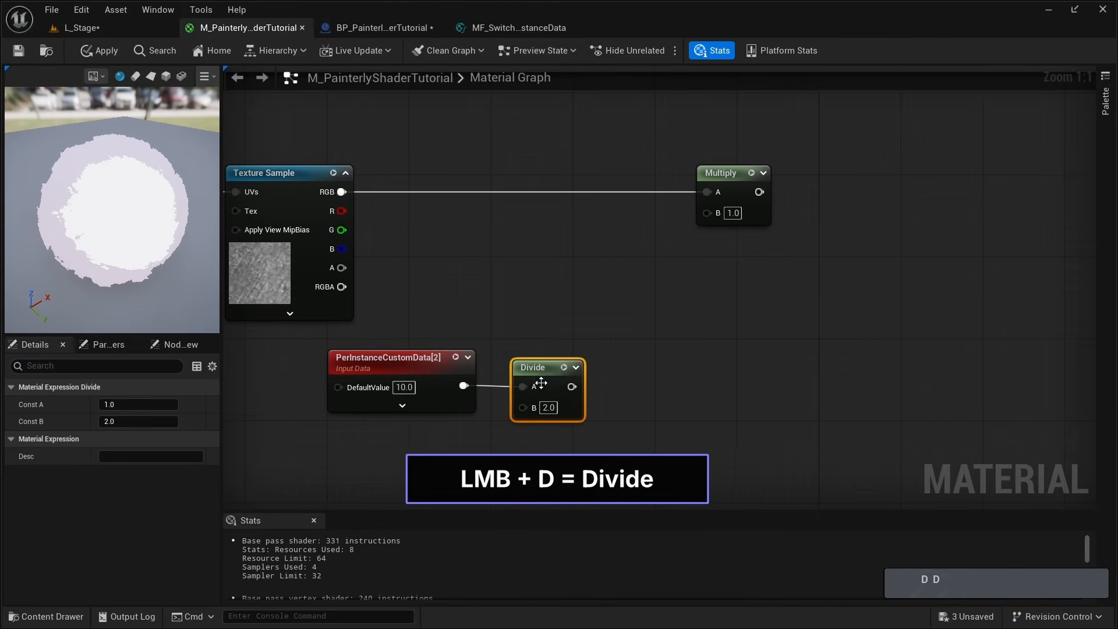
click(548, 407)
text(10)
key(Return)
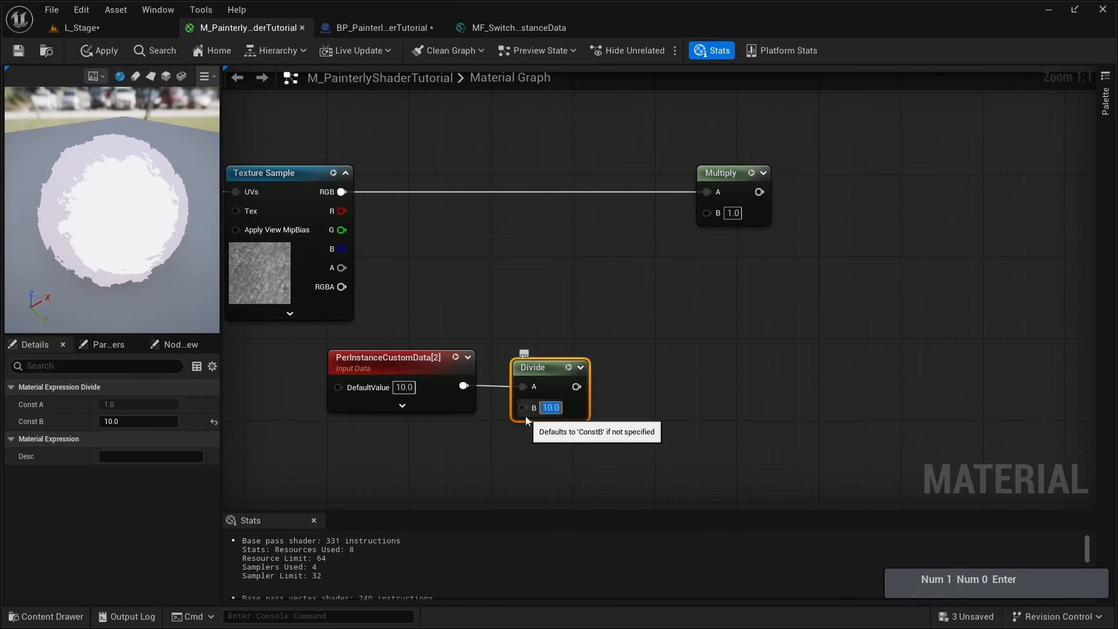
click(525, 426)
Add a Power node with its Base input fed by the Divide output.
drag(575, 386, 622, 386)
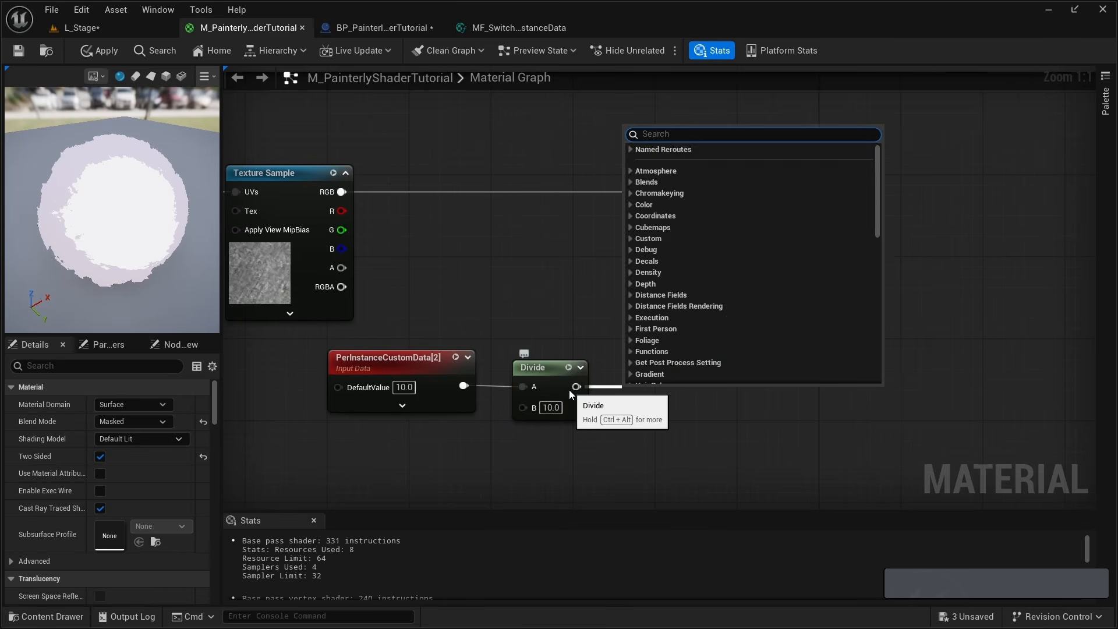
text(power)
key(Return)
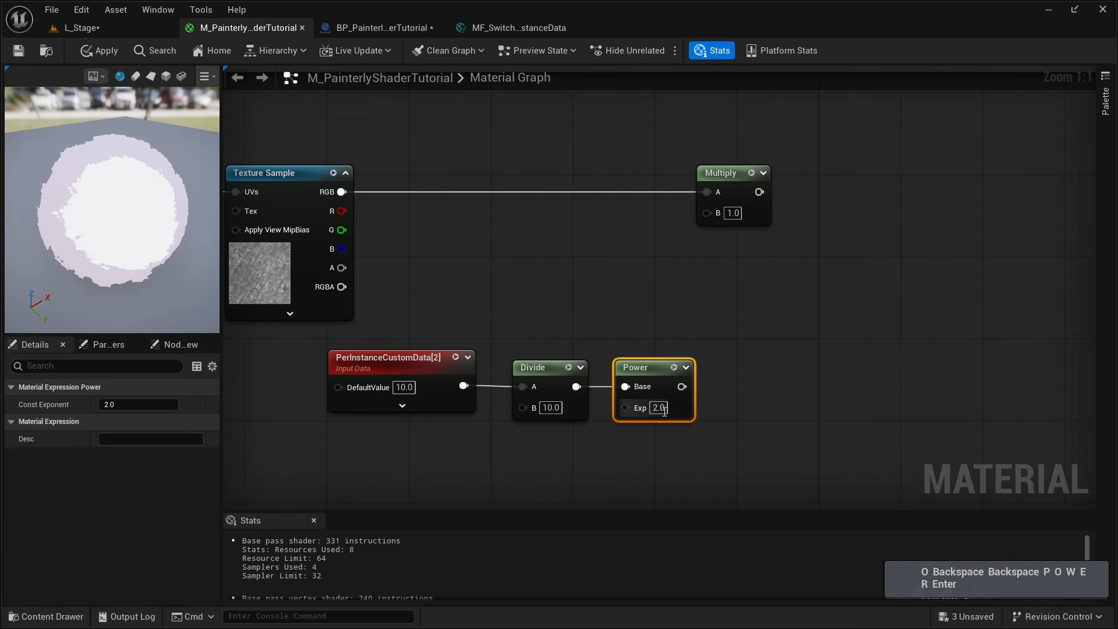
Connect the Power node's output to the B input of the Multiply node that follows the brush-stroke Texture Sample.
drag(660, 409, 708, 212)
click(624, 329)
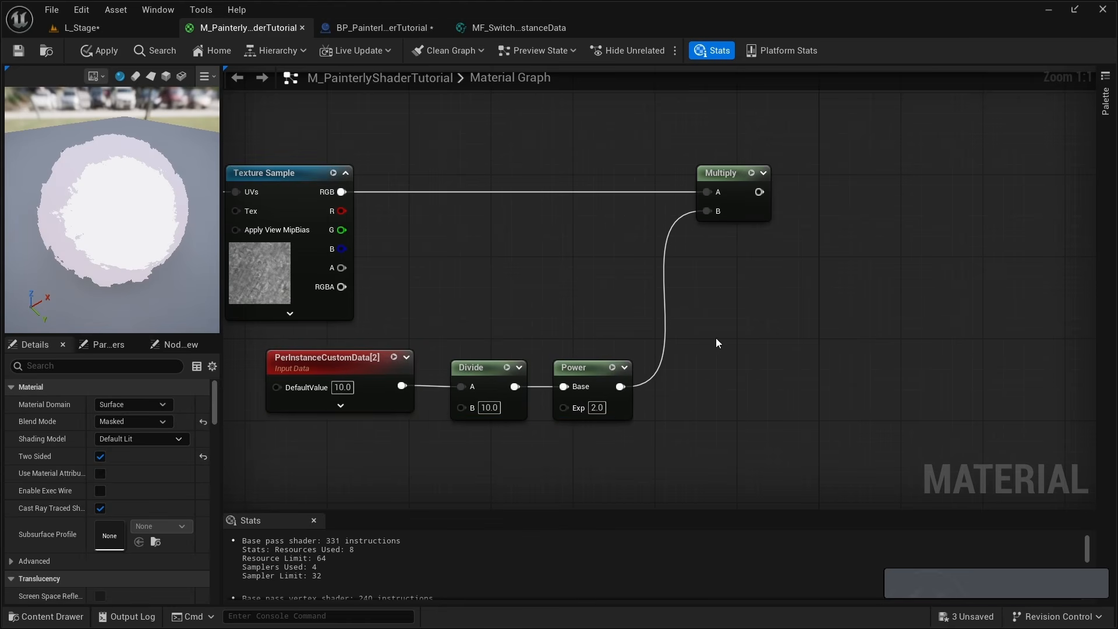
scroll(756, 318, down, 2)
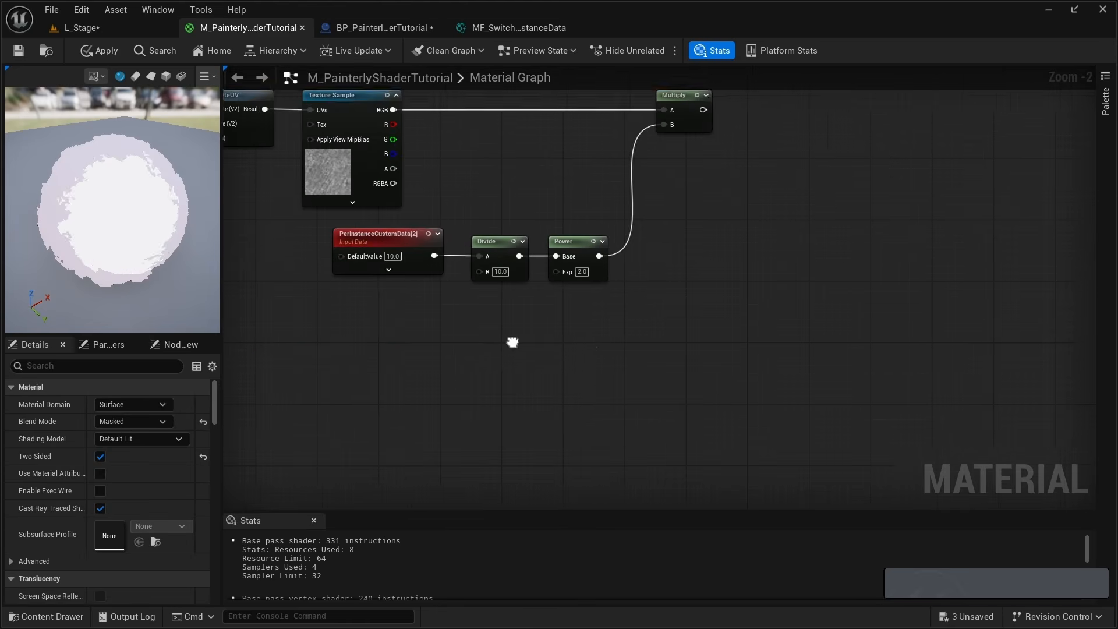
Add a Camera Vector node below the Divide and Power nodes and feed it into the A input of a new Dot node.
alt+right_drag(521, 375, 526, 408)
alt+middle_drag(526, 407, 627, 131)
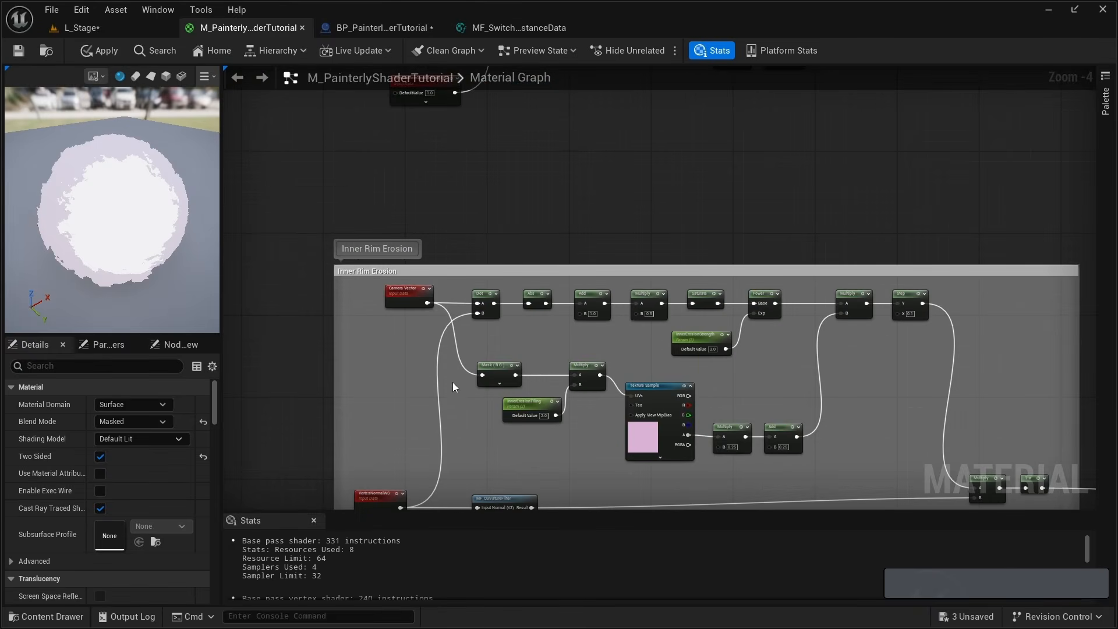
right_drag(462, 344, 346, 452)
right_drag(656, 164, 411, 359)
alt+right_drag(442, 399, 427, 357)
text(camera vec)
key(Return)
drag(452, 358, 481, 386)
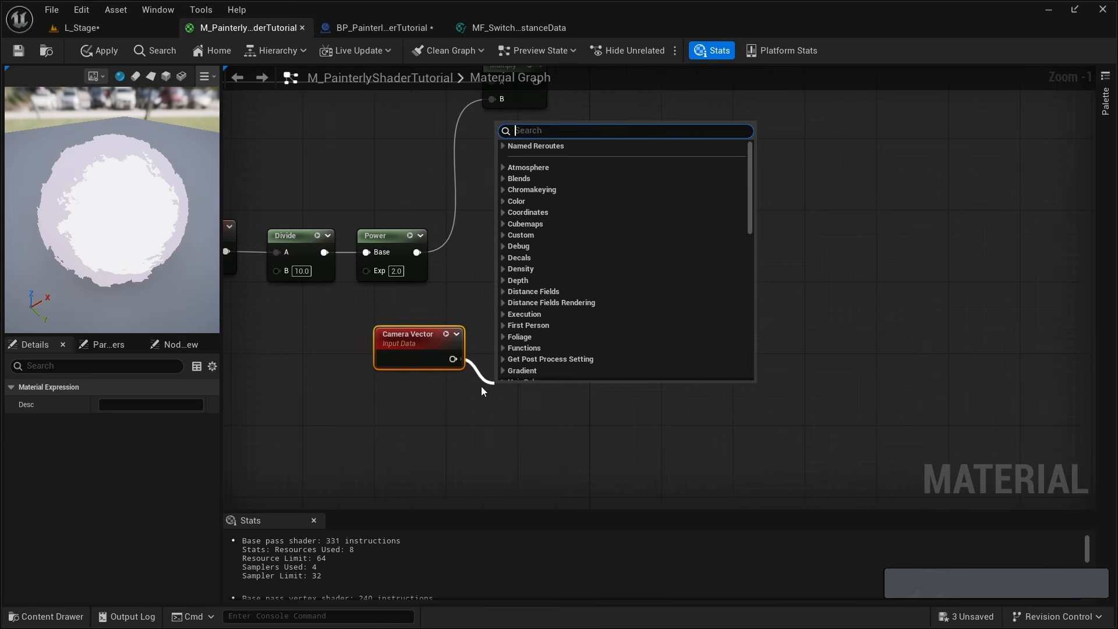
text(dot)
key(Return)
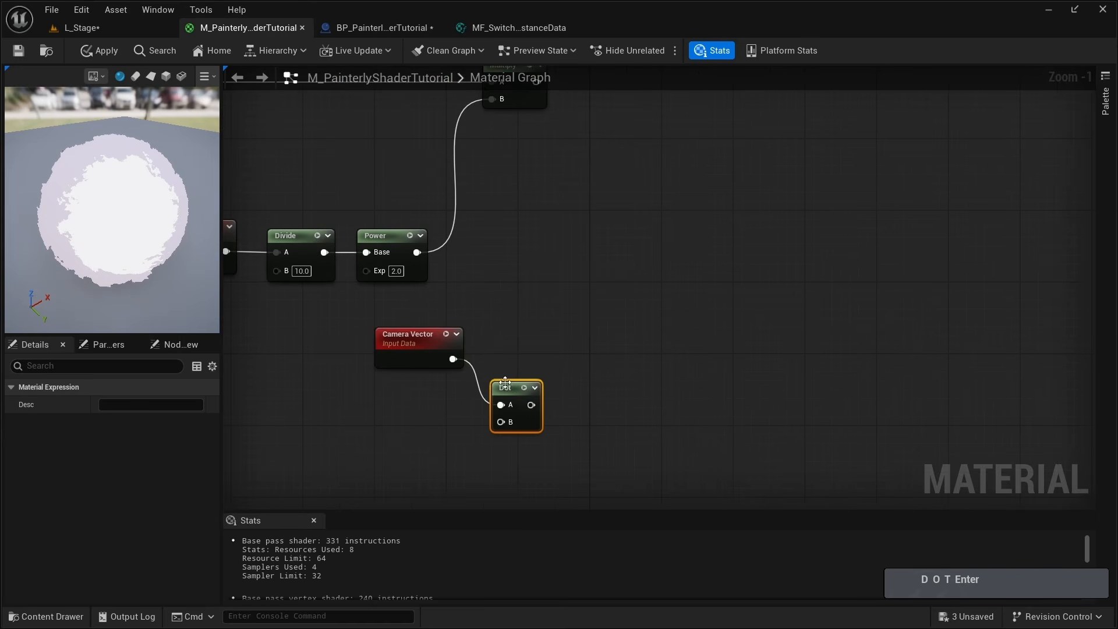
Add a PixelNormalWS node connected to the Dot node's B input and arrange the nodes beneath the upper Power node.
drag(500, 421, 442, 396)
text(p)
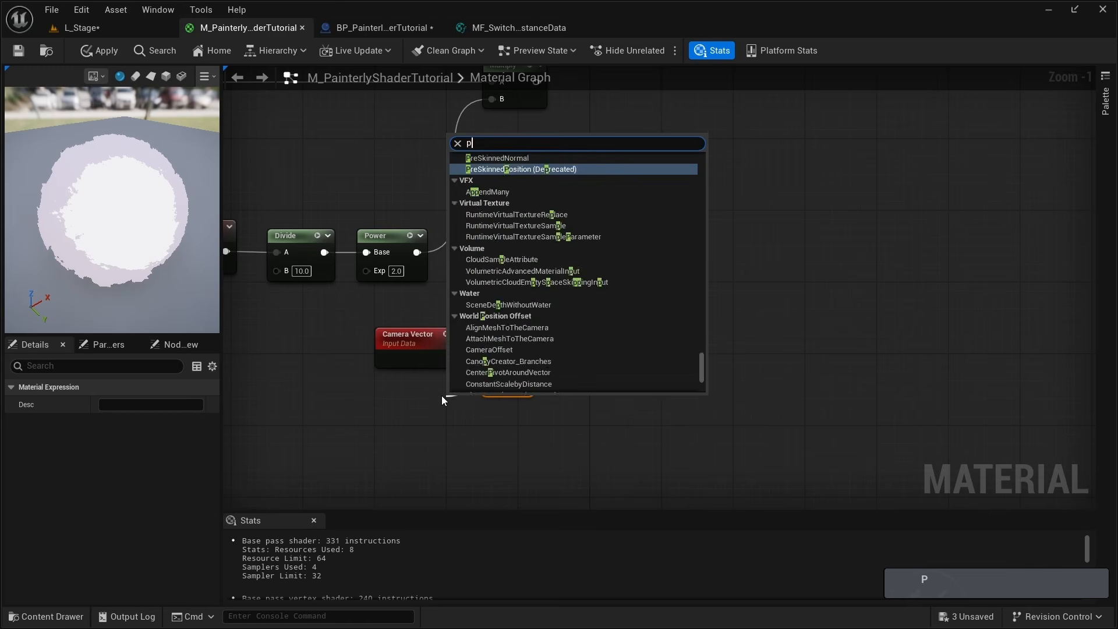
text(ixelnorm)
key(Return)
right_drag(503, 351, 454, 342)
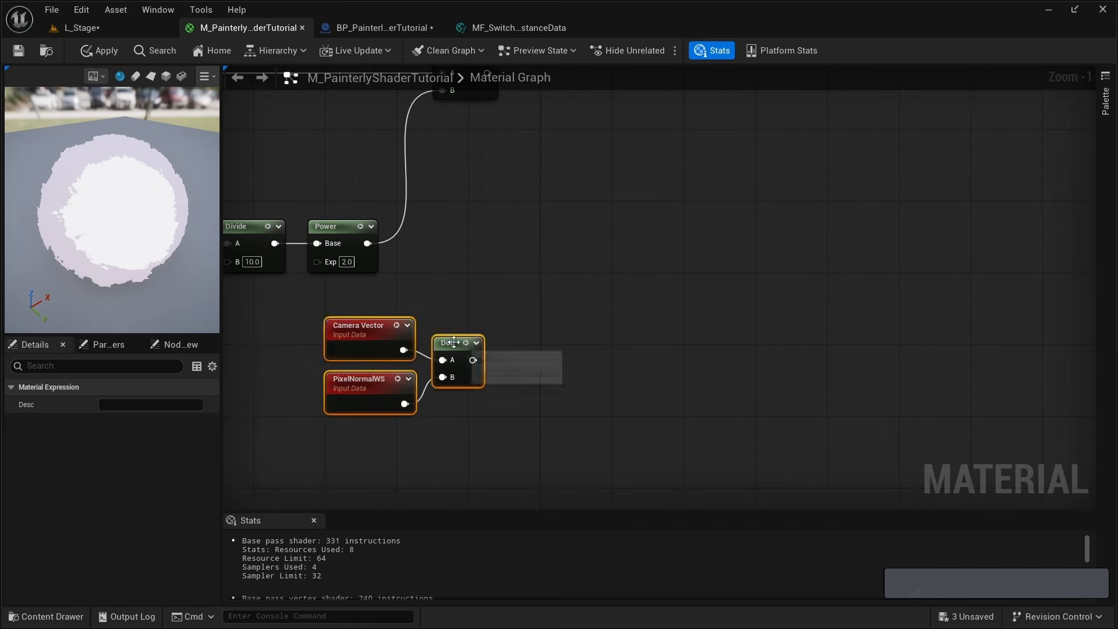
drag(454, 342, 391, 342)
Add a Power node with its Base fed by the Dot output and shift the Camera Vector chain further back.
drag(409, 360, 463, 361)
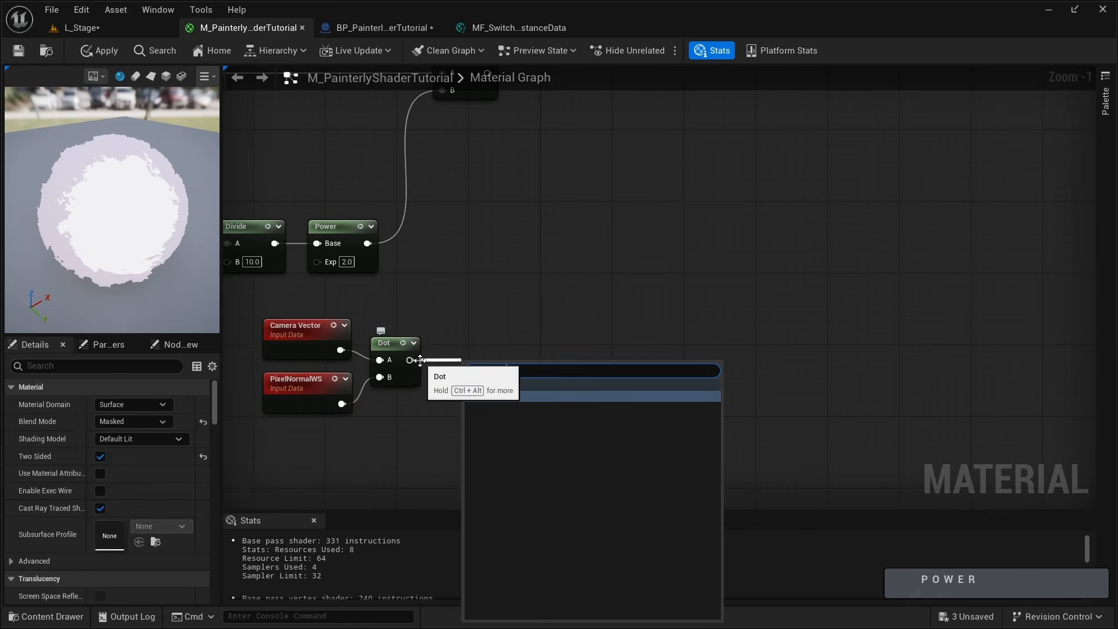
text(power)
key(Return)
drag(481, 365, 463, 346)
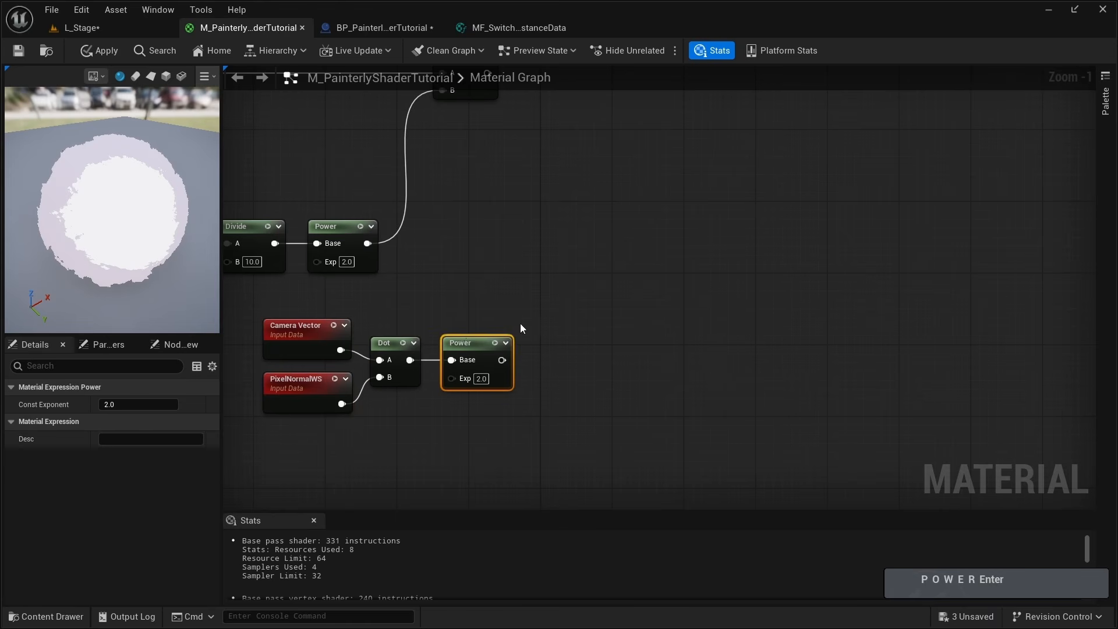
drag(520, 323, 262, 414)
drag(479, 337, 425, 338)
right_drag(456, 312, 448, 294)
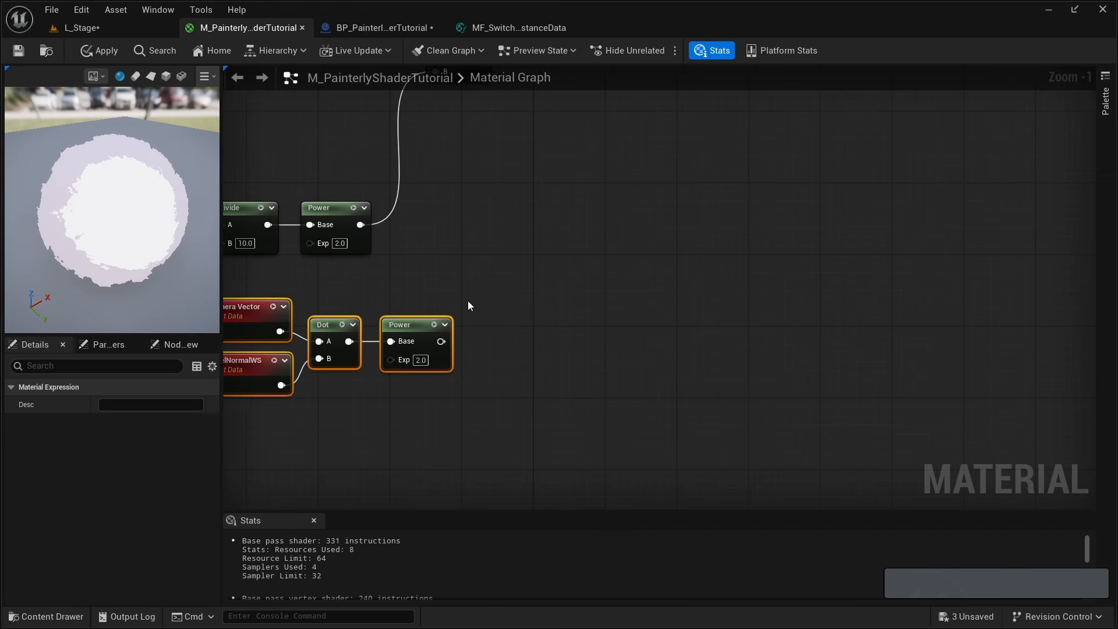
Place an Add node after the Dot chain's Power node and connect the Power output to its A input.
click(468, 303)
key(a)
key(a)
click(496, 334)
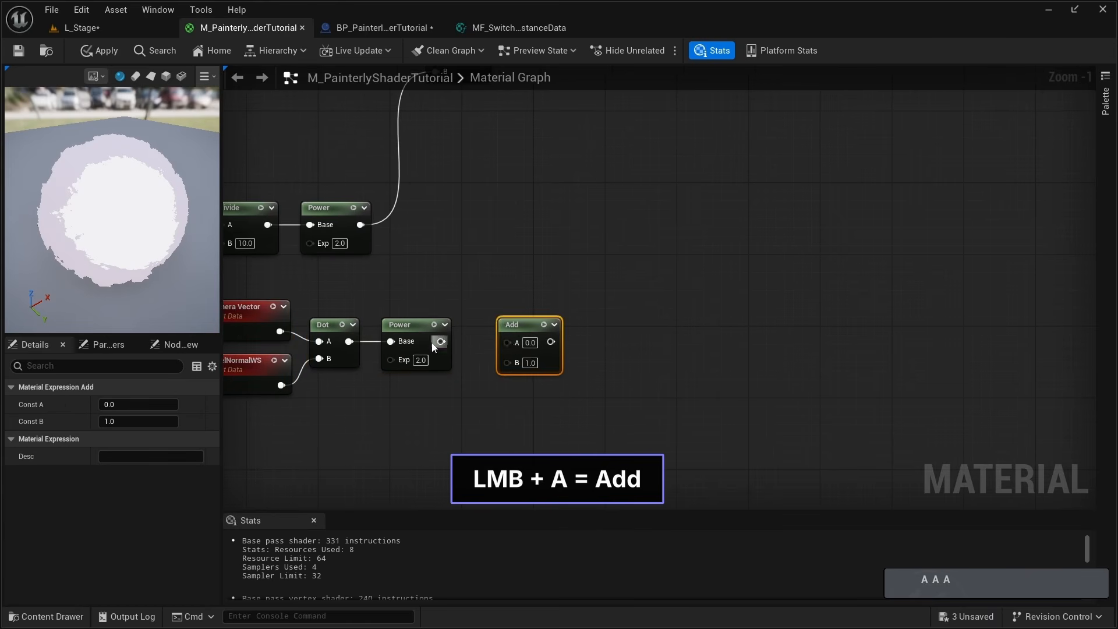
drag(441, 341, 505, 341)
Add a PerInstanceCustomData node below PixelNormalWS with data index 3 and default value 0.8.
right_drag(245, 418, 494, 381)
right_click(460, 400)
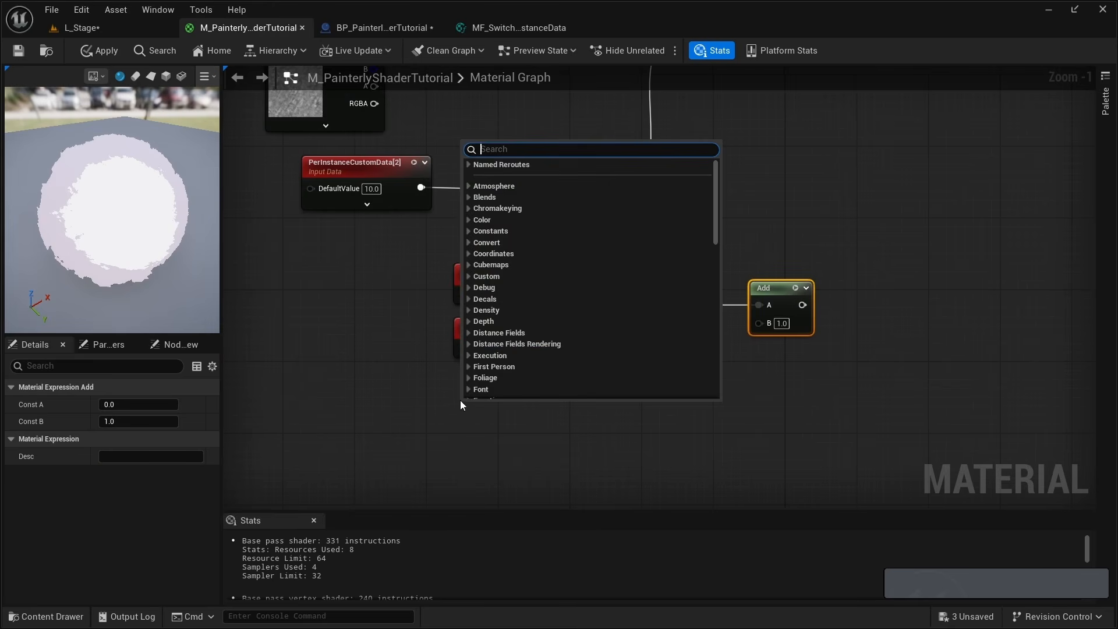
text(perins)
key(Down)
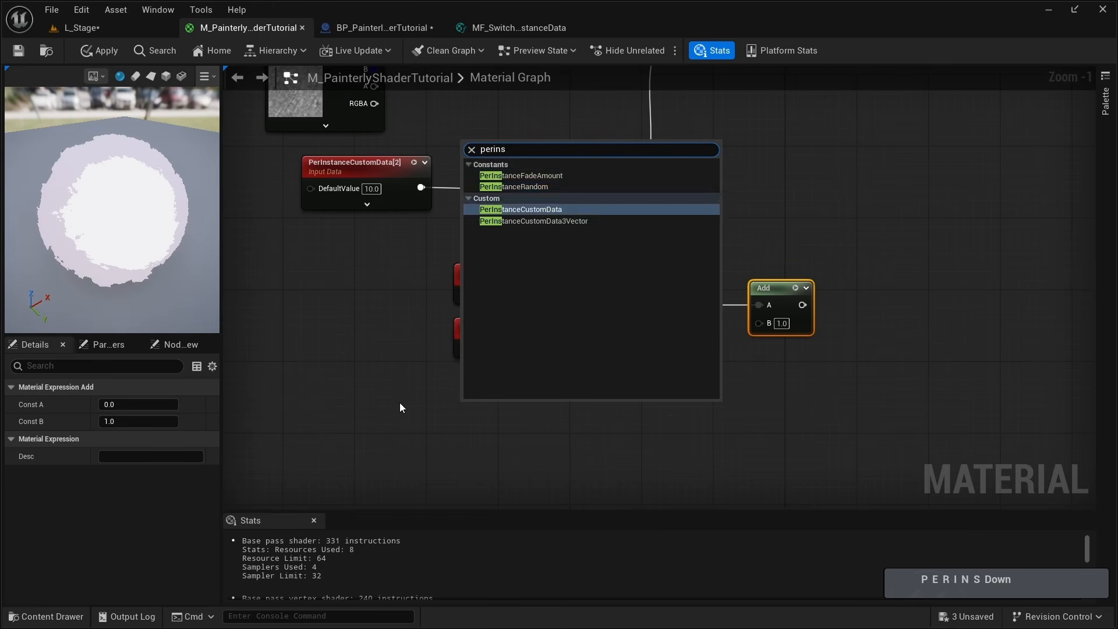
key(Return)
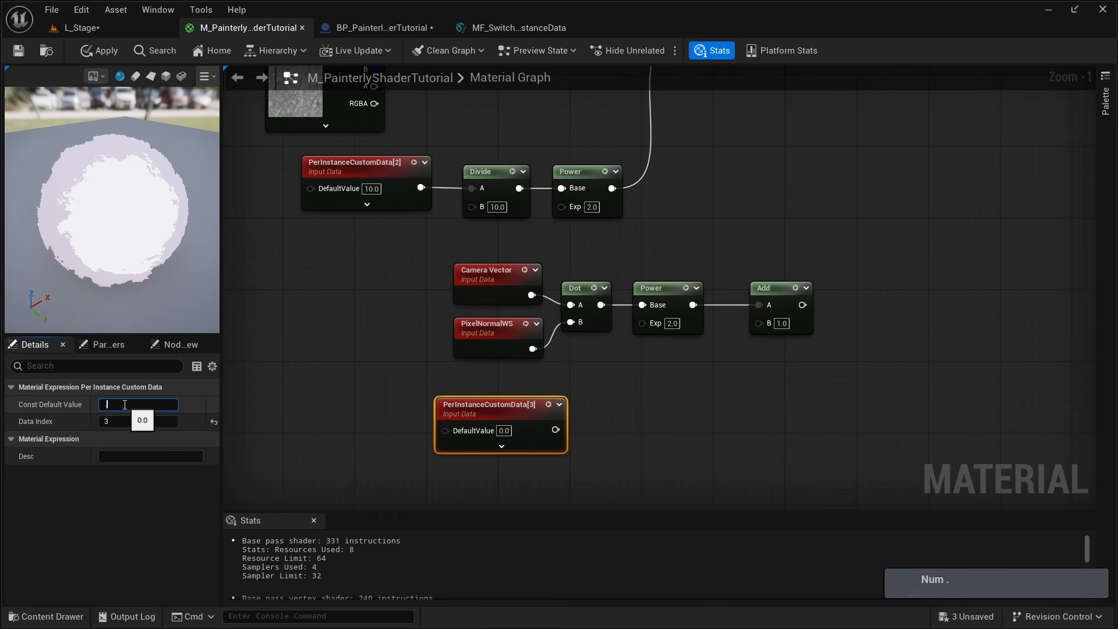
right_drag(598, 389, 480, 378)
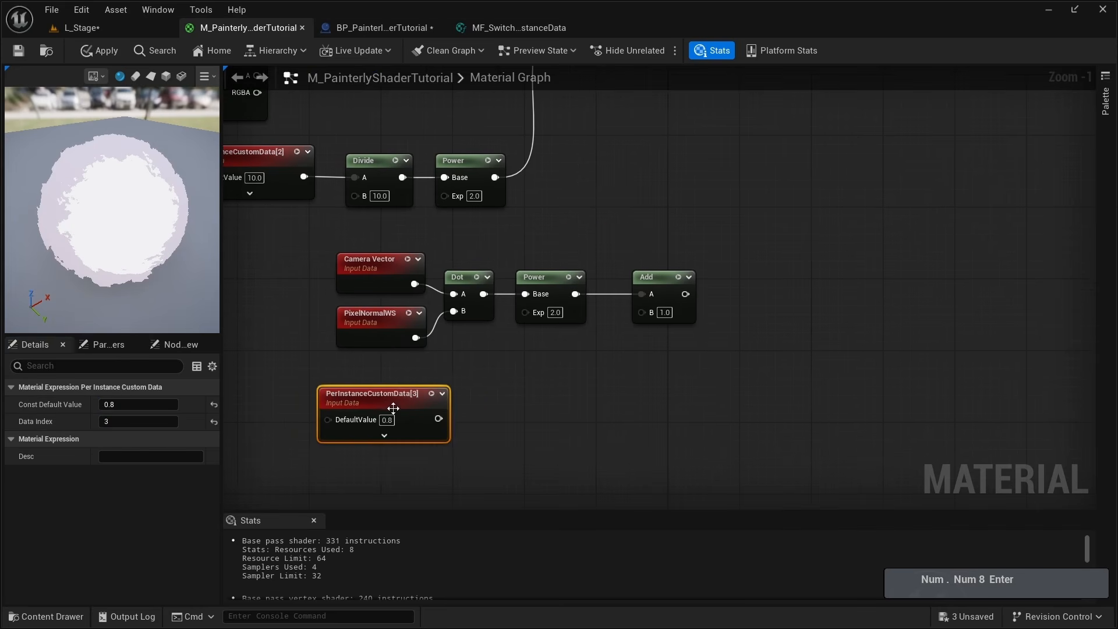
drag(392, 406, 347, 406)
Run the index 3 PerInstanceCustomData node through a new Subtract node into the B input of the Add node.
drag(394, 419, 641, 311)
text(subtr)
key(Return)
ctrl+click(372, 402)
Combine the Multiply and lower Add outputs in a new Add node and feed it into a Divide node with B at 2.
scroll(497, 402, down, 2)
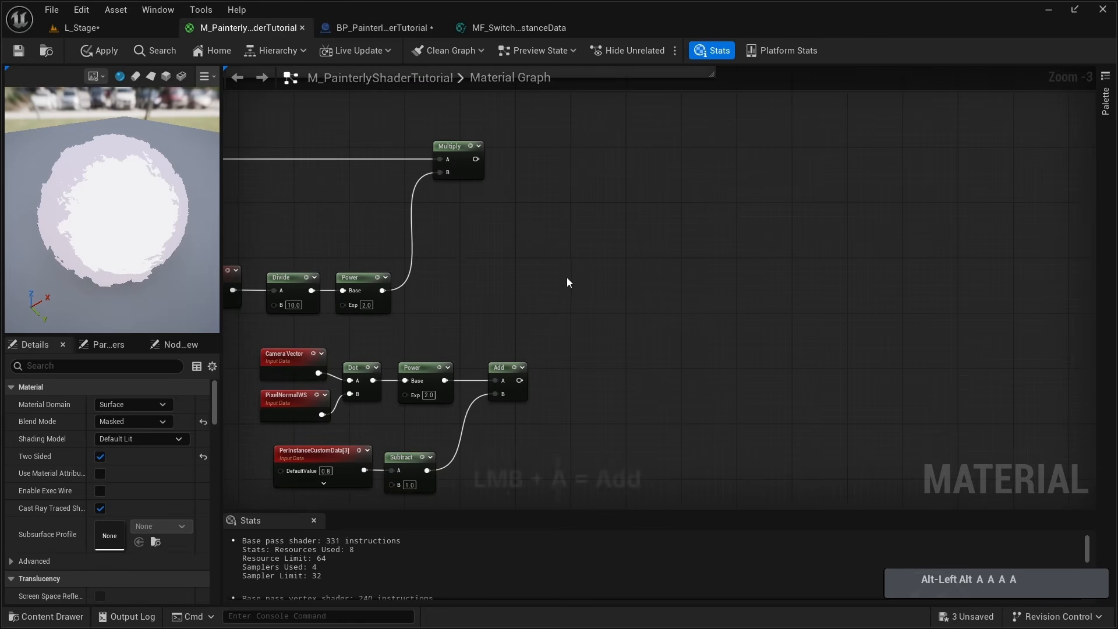
click(553, 239)
drag(475, 159, 551, 266)
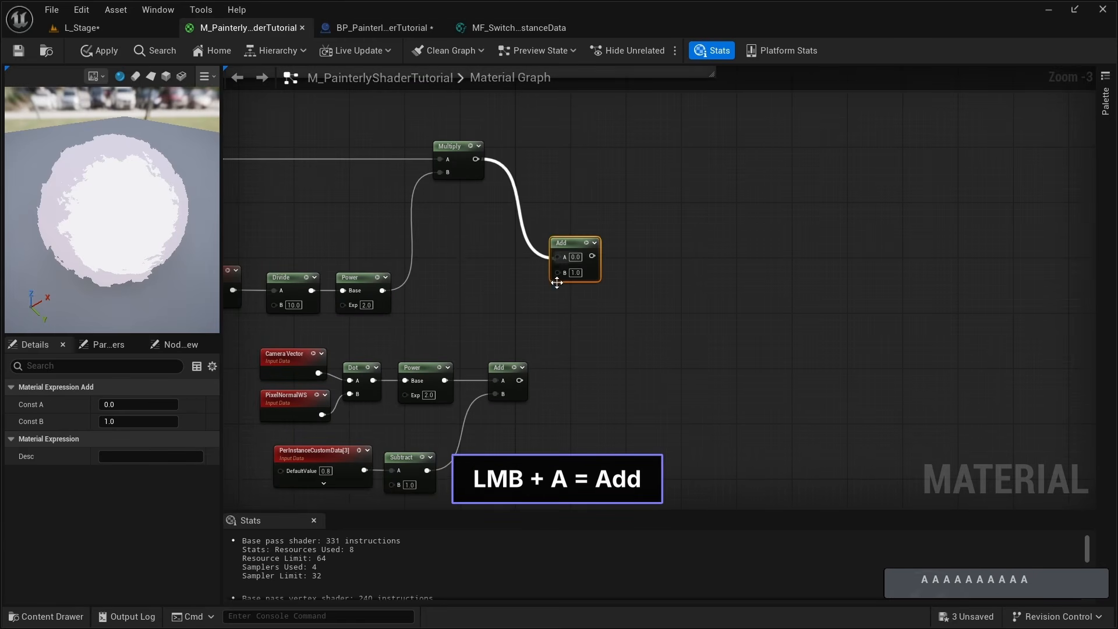
drag(519, 380, 654, 256)
click(654, 252)
click(650, 243)
Preview the new Divide node on the sphere, inspect it from another angle, and stop the node preview.
right_click(672, 249)
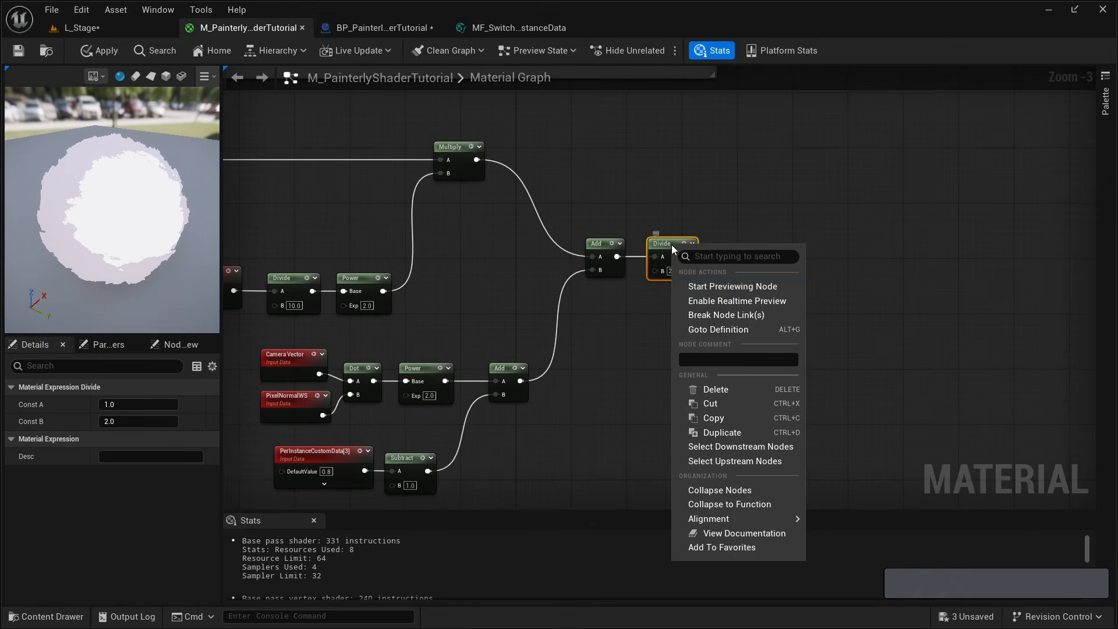
click(722, 286)
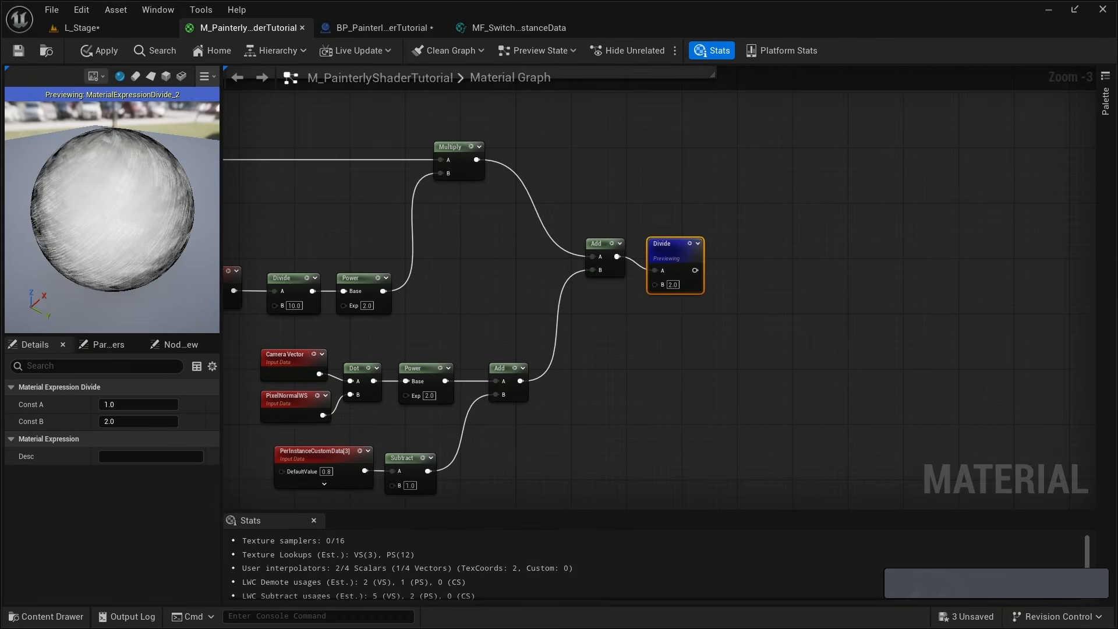
mouse_move(112, 215)
mouse_down()
mouse_move(174, 201)
mouse_move(119, 204)
mouse_move(140, 200)
mouse_move(110, 189)
mouse_move(126, 183)
mouse_up()
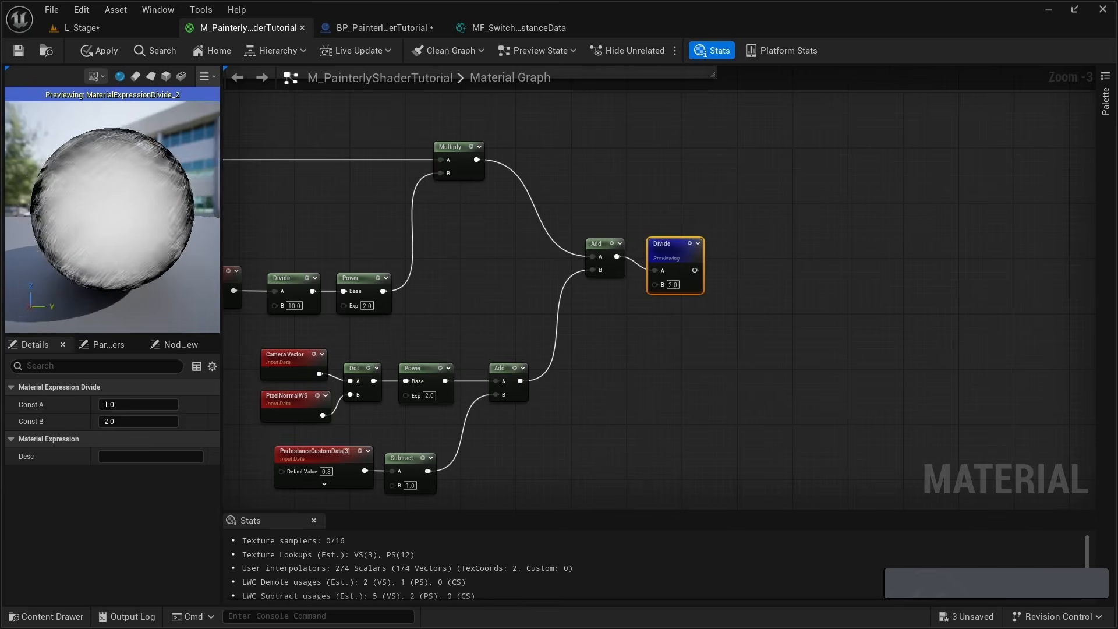
right_click(428, 245)
click(457, 263)
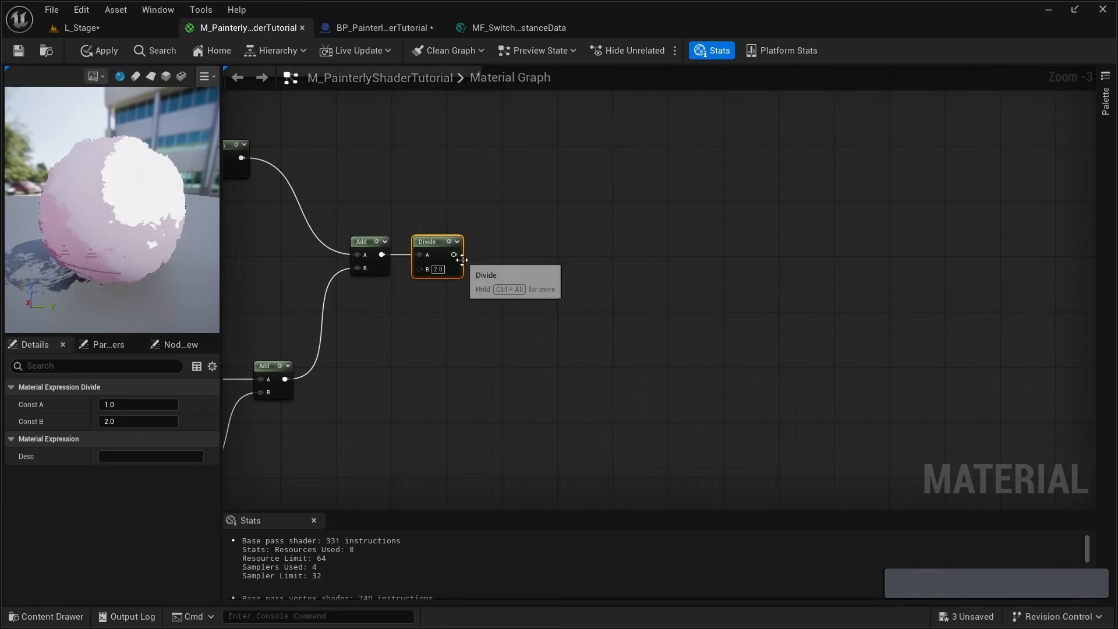
Chain a Saturate node and a 1-x (OneMinus) node after the final Divide node.
drag(458, 255, 560, 254)
text(satu)
key(Return)
text(onemi)
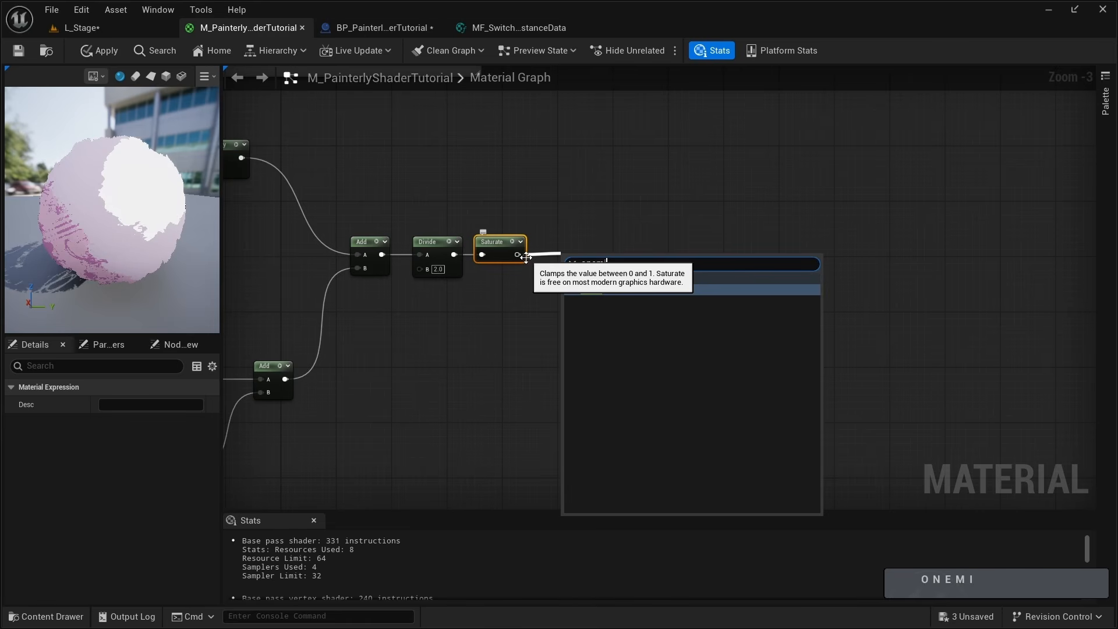
key(Return)
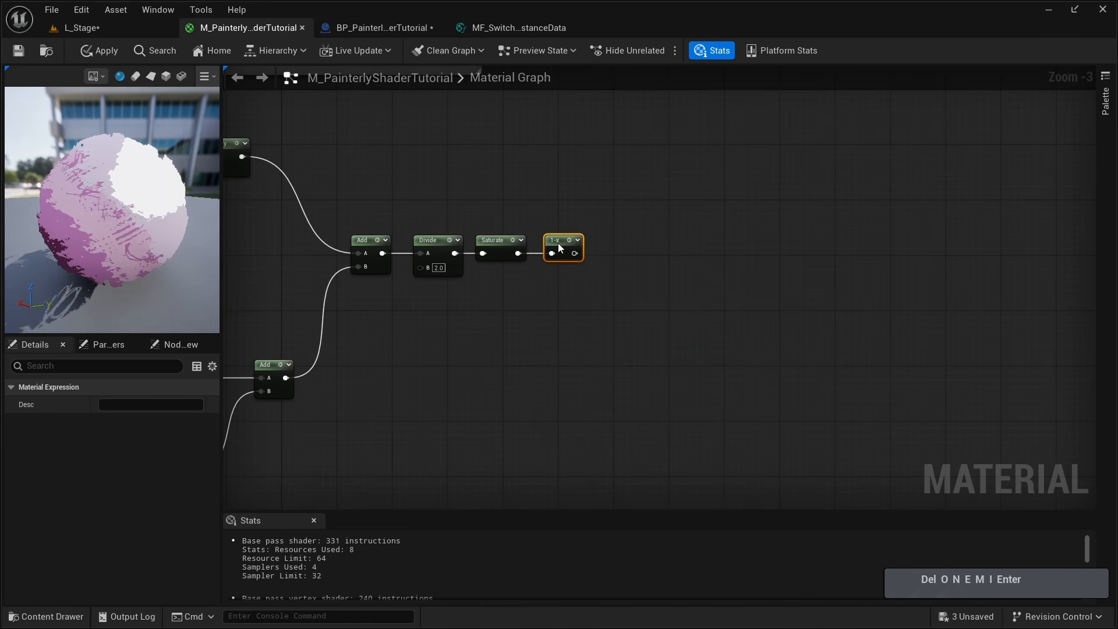
Enclose all the new nodes above the Inner Rim Erosion group in a comment titled Shells.
right_drag(371, 398, 766, 365)
scroll(756, 365, down, 2)
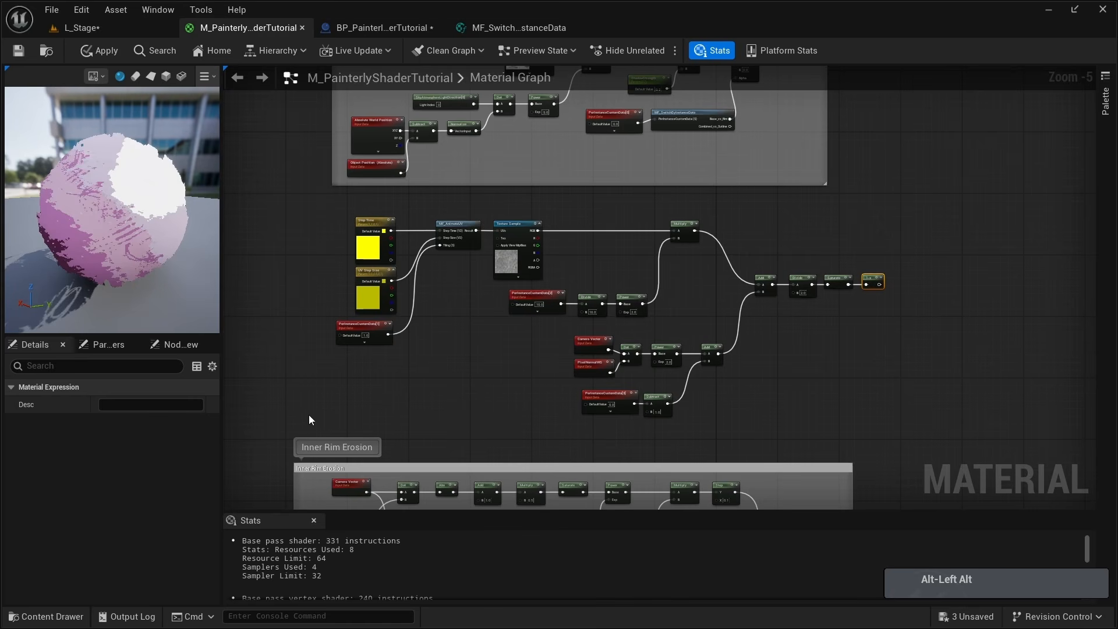
drag(309, 419, 925, 211)
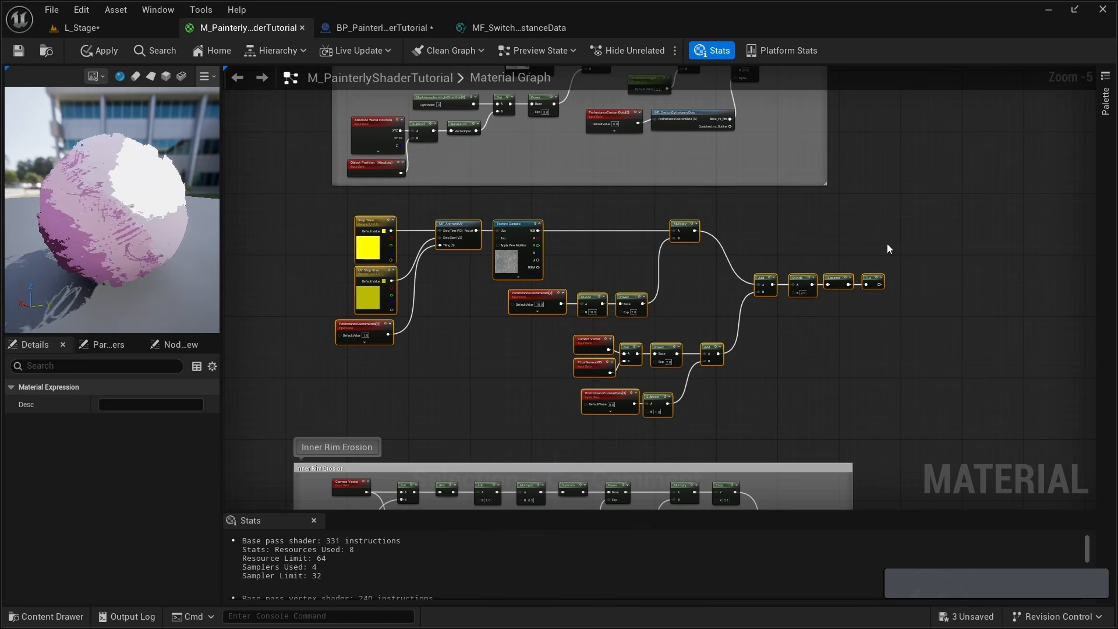
text(cShell)
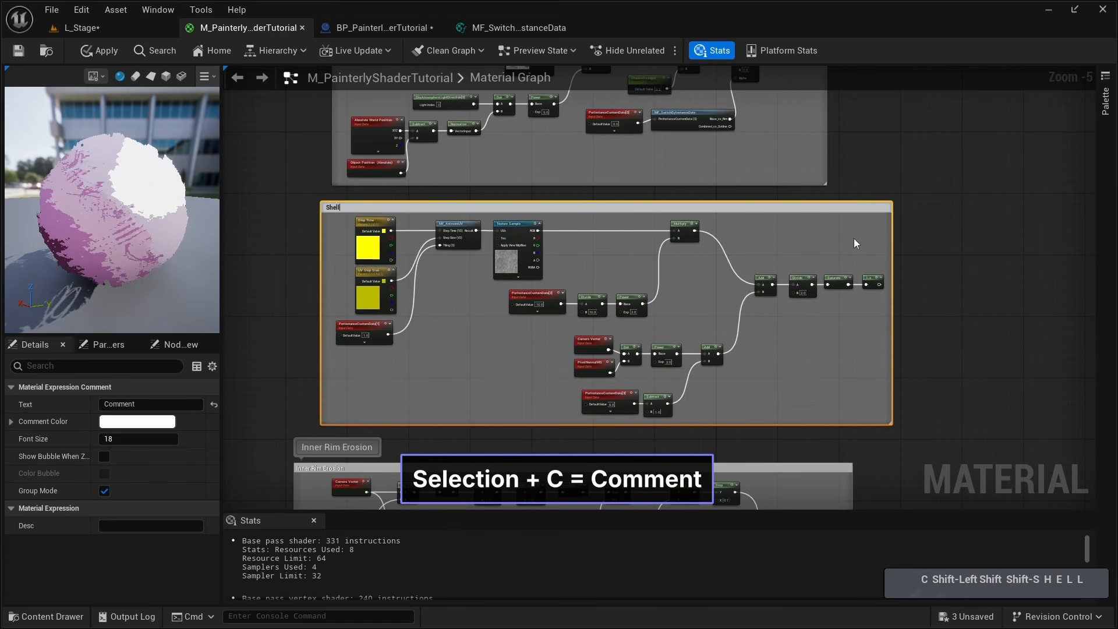
text(s)
key(Return)
Add a Multiply node outside the comment groups and connect the Shells group's 1-x output to its A input.
right_drag(739, 206, 689, 206)
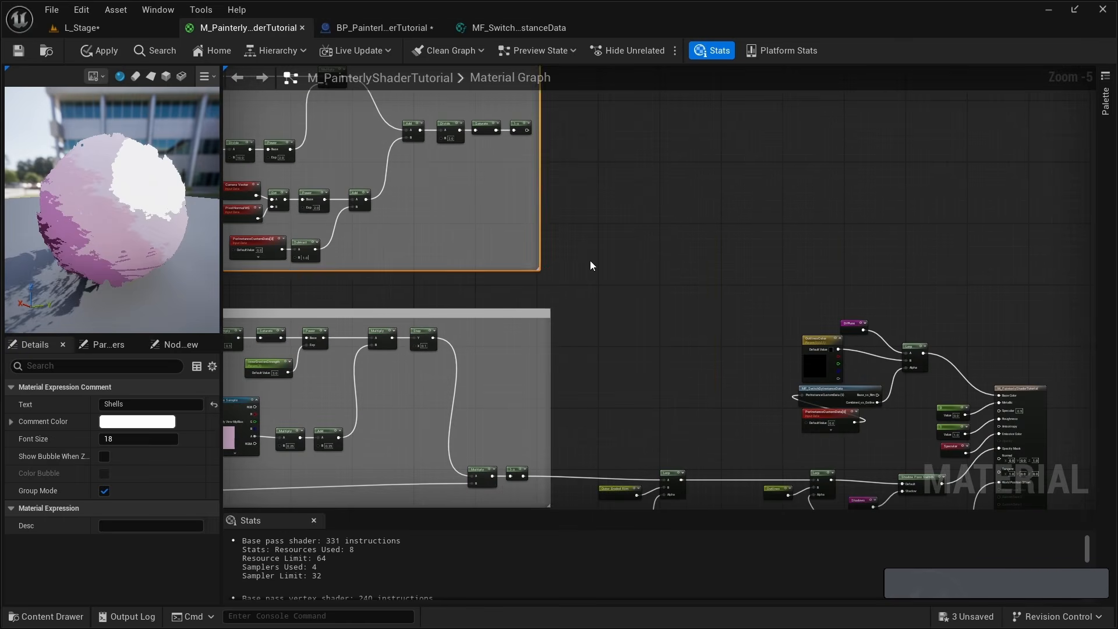
click(590, 265)
drag(162, 242, 131, 242)
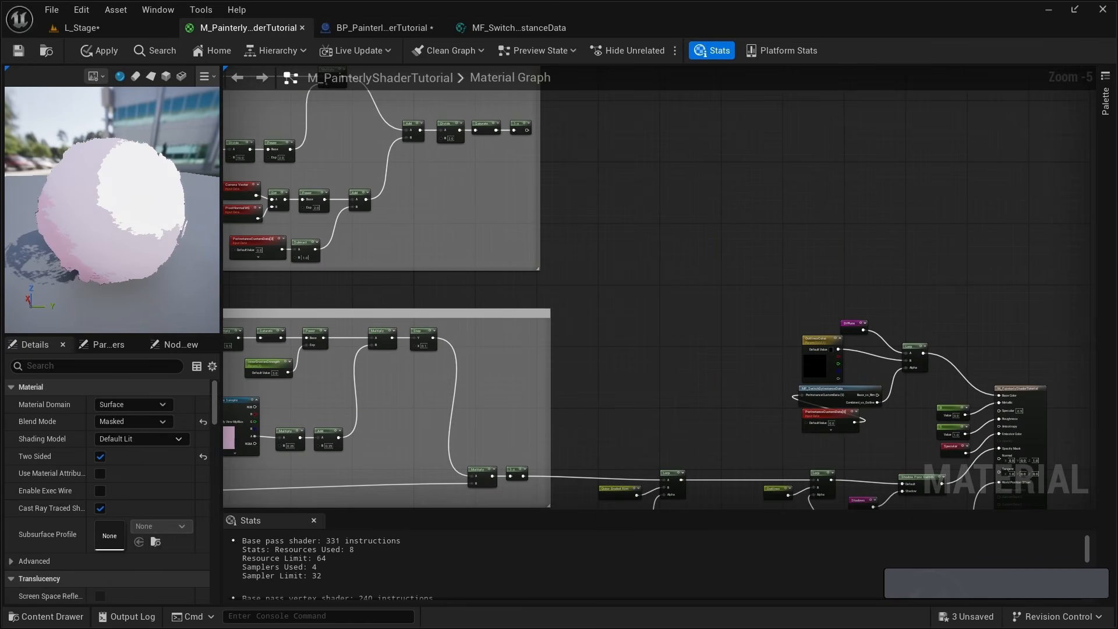
right_drag(389, 279, 631, 278)
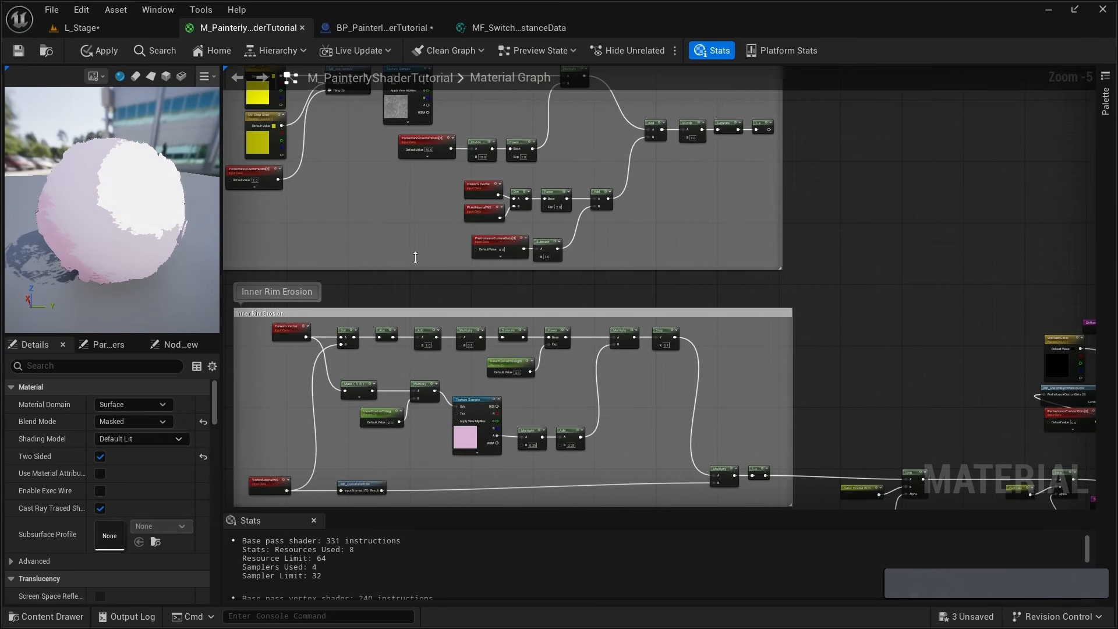
right_drag(650, 342, 333, 368)
scroll(524, 302, up, 3)
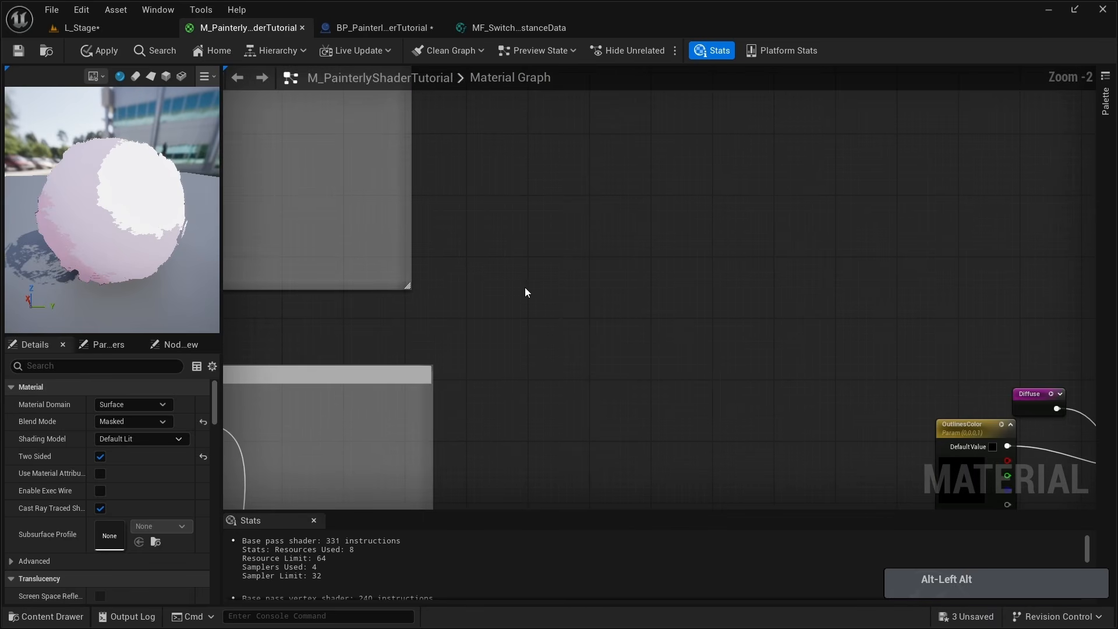
key(m)
key(m)
click(566, 257)
right_drag(522, 252, 510, 360)
drag(374, 116, 562, 396)
Connect the Inner Rim Erosion group's 1-x output to the B input of the new Multiply node.
right_drag(431, 507, 488, 261)
right_drag(415, 507, 430, 376)
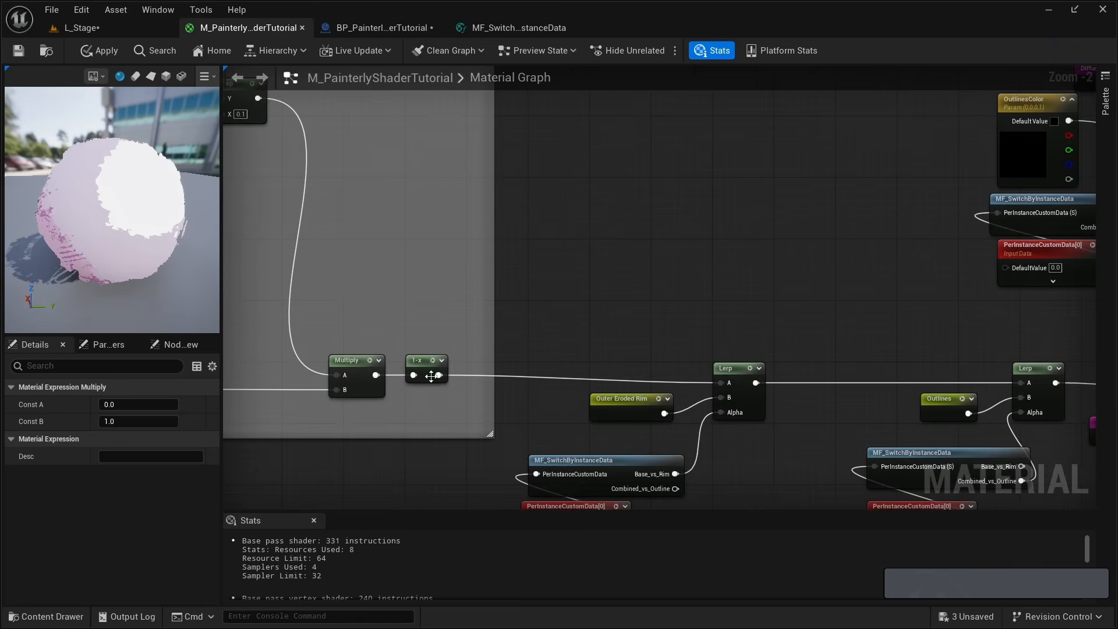
right_drag(402, 291, 425, 287)
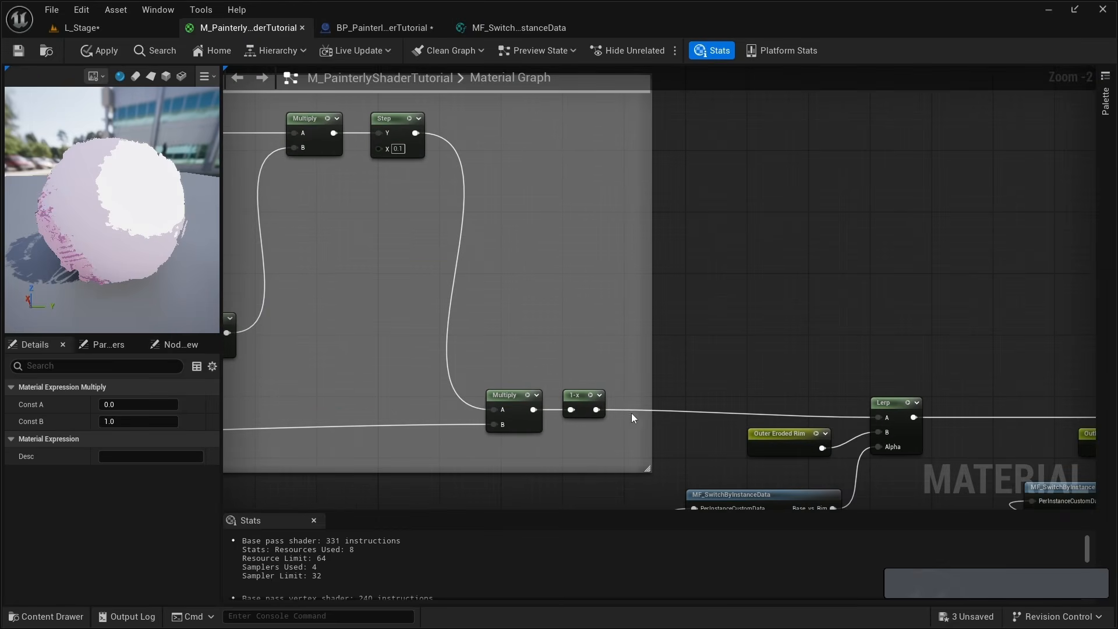
drag(594, 409, 791, 322)
click(809, 336)
right_drag(809, 335, 583, 261)
click(607, 249)
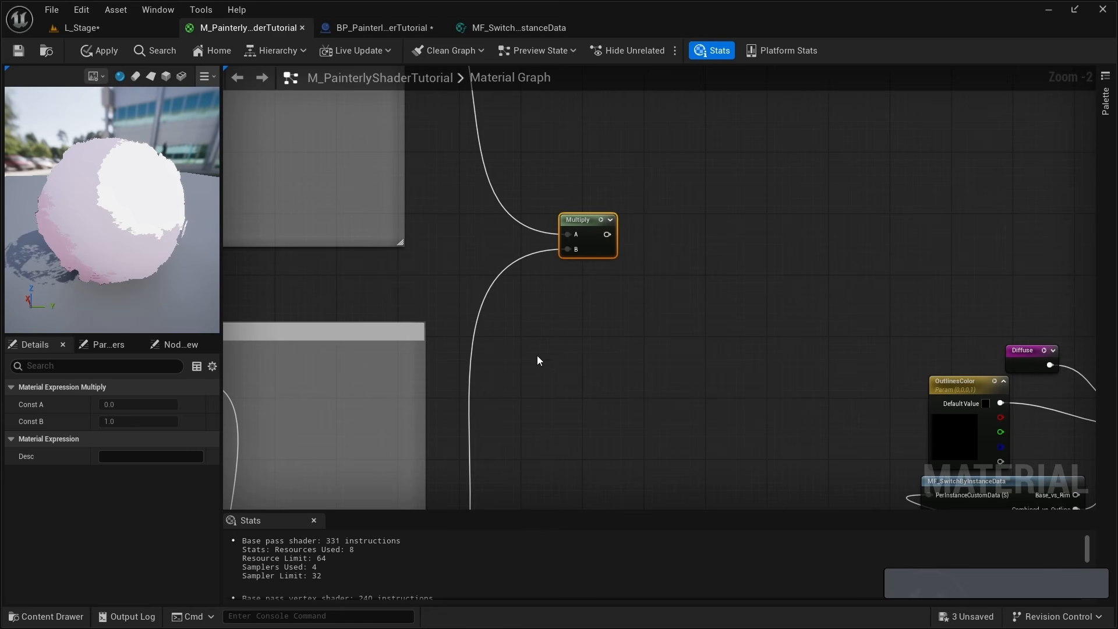
Place a Lerp node between the new Multiply node and the OutlinesColor parameter.
right_drag(696, 327, 564, 324)
click(558, 328)
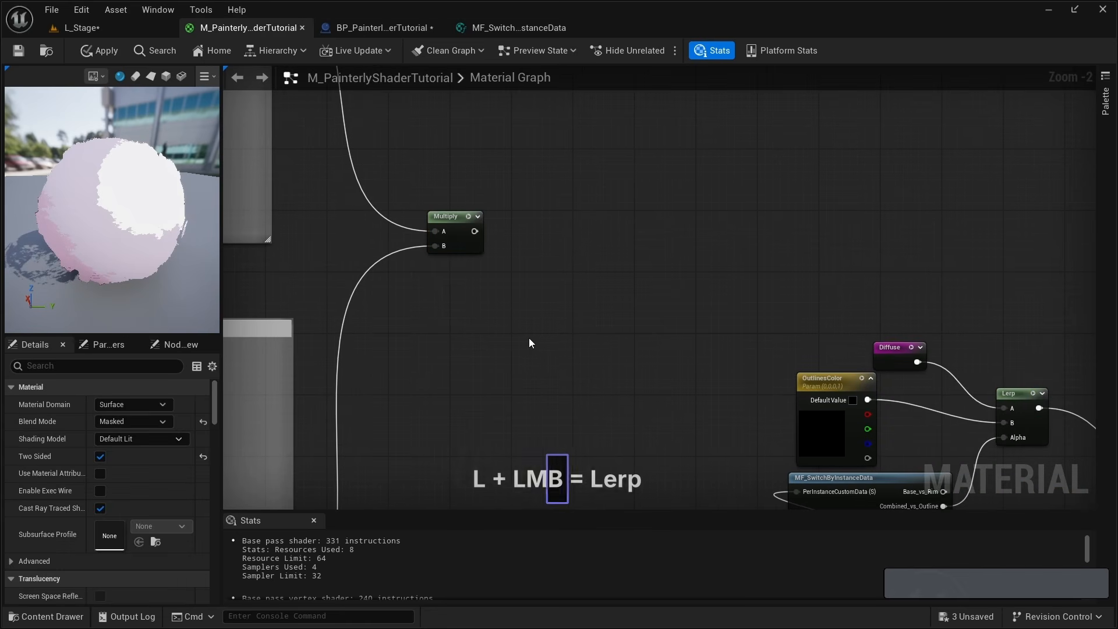
click(578, 348)
drag(579, 348, 624, 330)
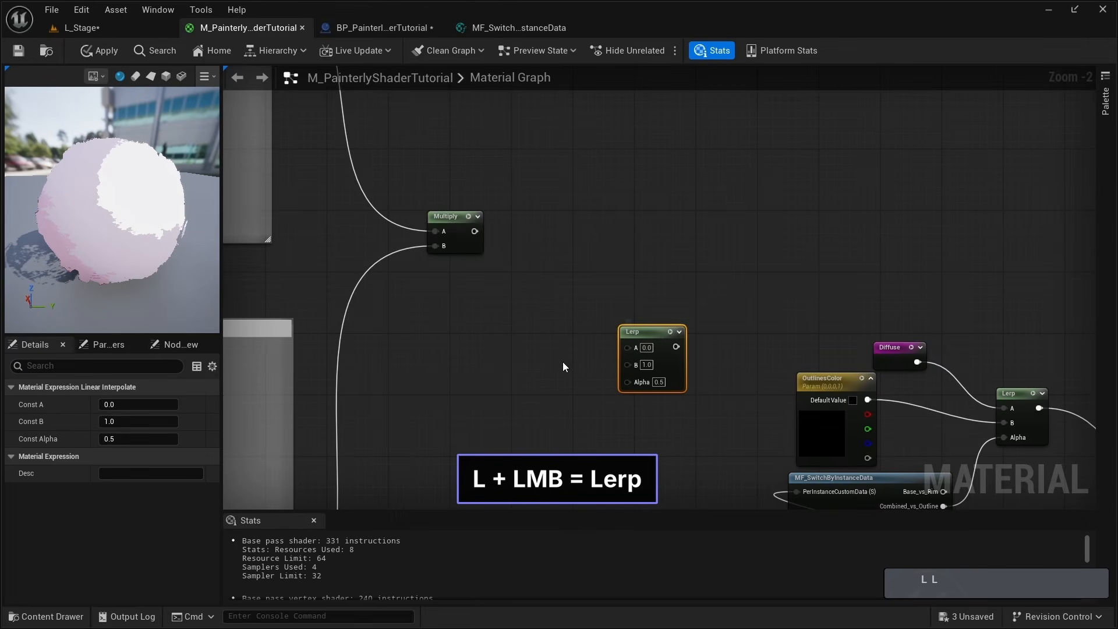
Connect the new Multiply node's output to the new Lerp's B input and the Inner Rim Erosion 1-x output to its A input.
right_drag(515, 223, 471, 200)
drag(428, 211, 595, 345)
drag(599, 305, 630, 305)
right_drag(378, 501, 535, 321)
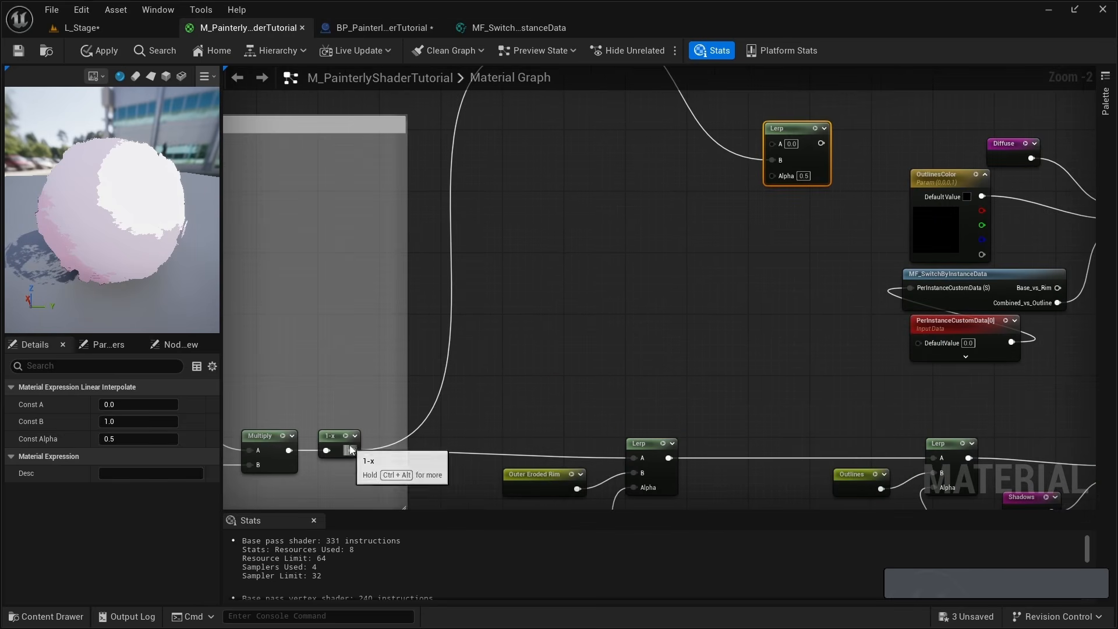
drag(352, 450, 774, 144)
right_drag(780, 224, 502, 382)
drag(508, 315, 454, 315)
Add a PerInstanceCustomData node with data index 5 below the new Lerp and connect it to the Lerp's Alpha input.
right_drag(417, 334, 493, 273)
click(454, 327)
right_click(453, 326)
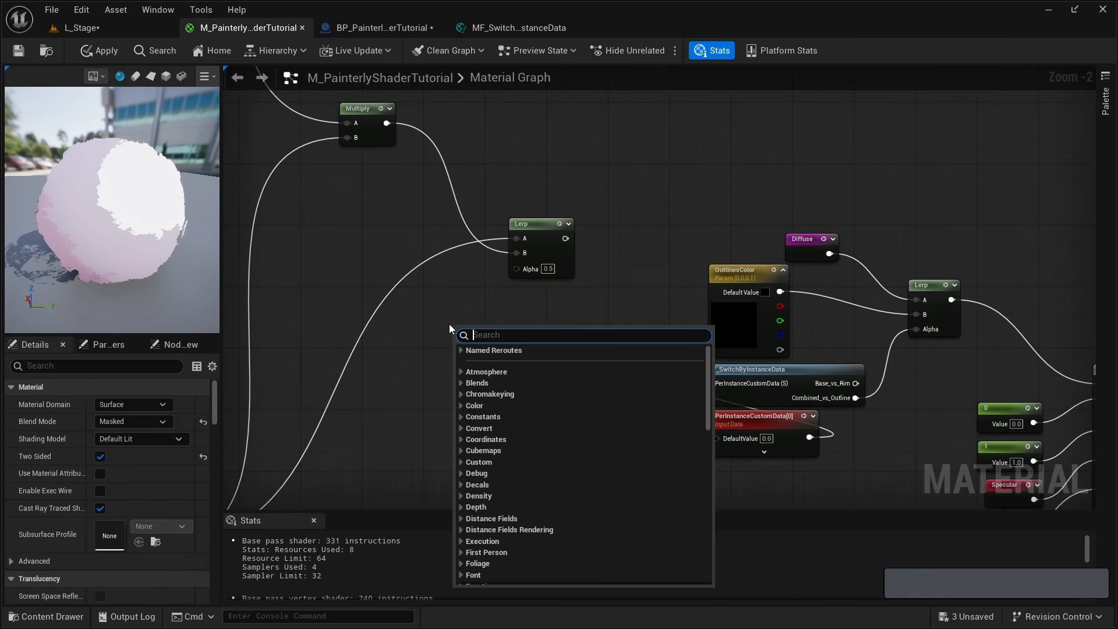
text(perinst)
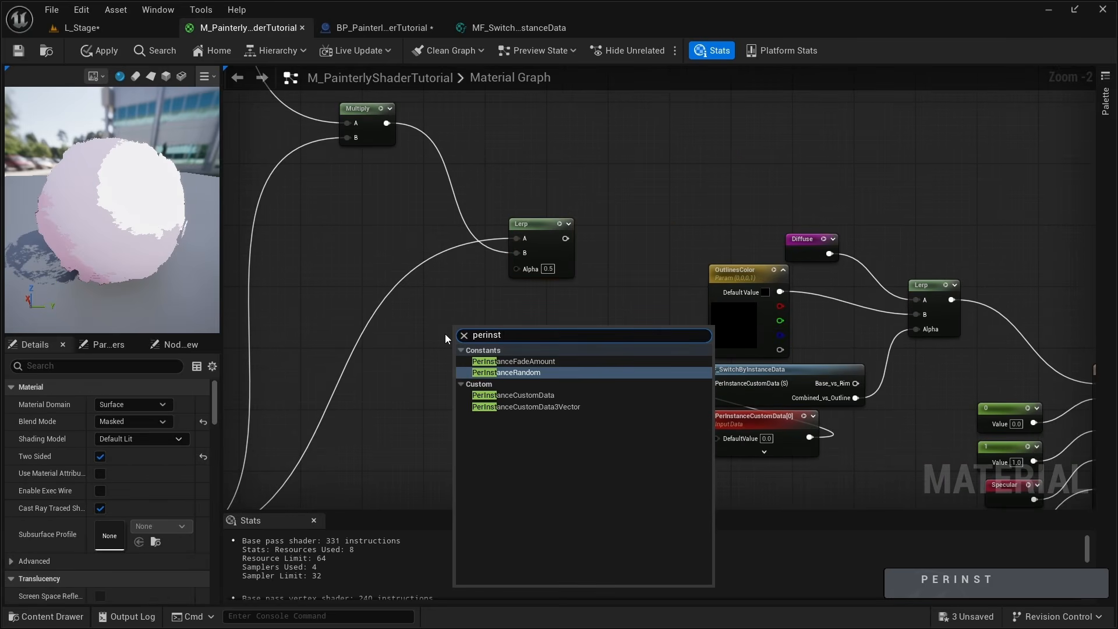
key(Down)
key(Return)
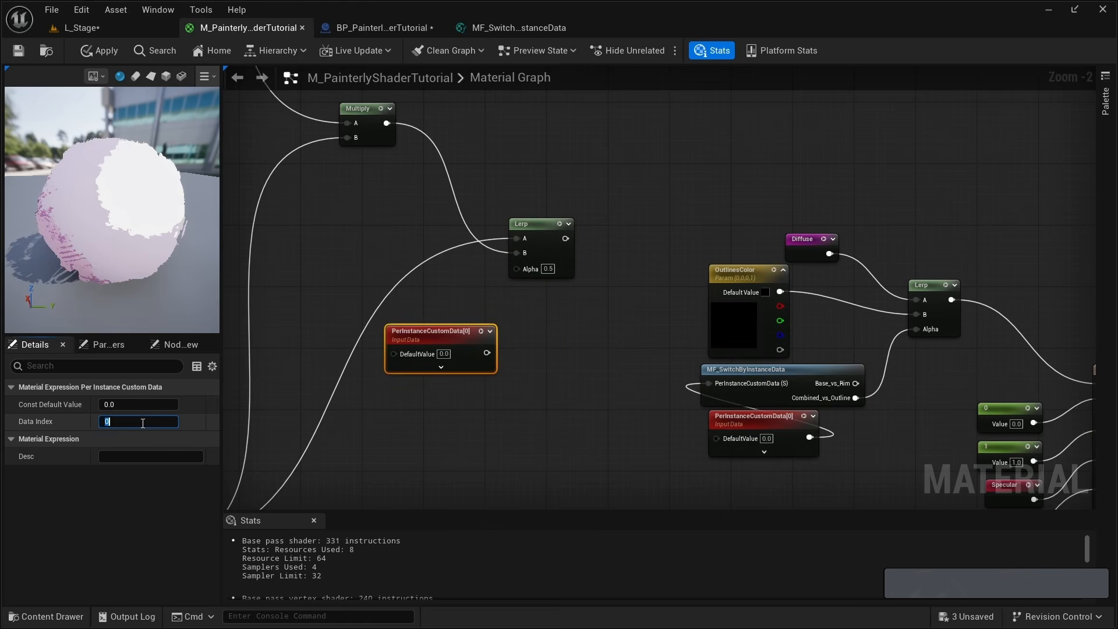
text(5)
key(BackSpace)
text(5)
key(Return)
drag(457, 337, 438, 293)
Move the material output, its feeding nodes and the Inflate group together away from the new Lerp to make room.
scroll(402, 381, down, 3)
right_drag(387, 416, 469, 256)
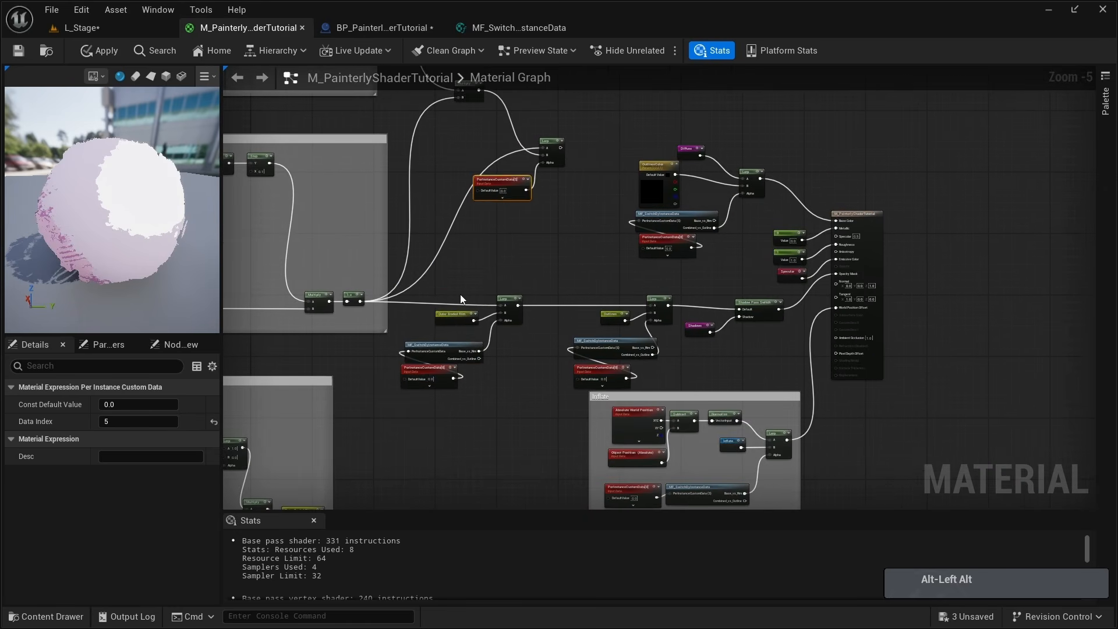
drag(558, 429, 783, 494)
right_drag(701, 361, 543, 507)
shift+drag(495, 180, 713, 326)
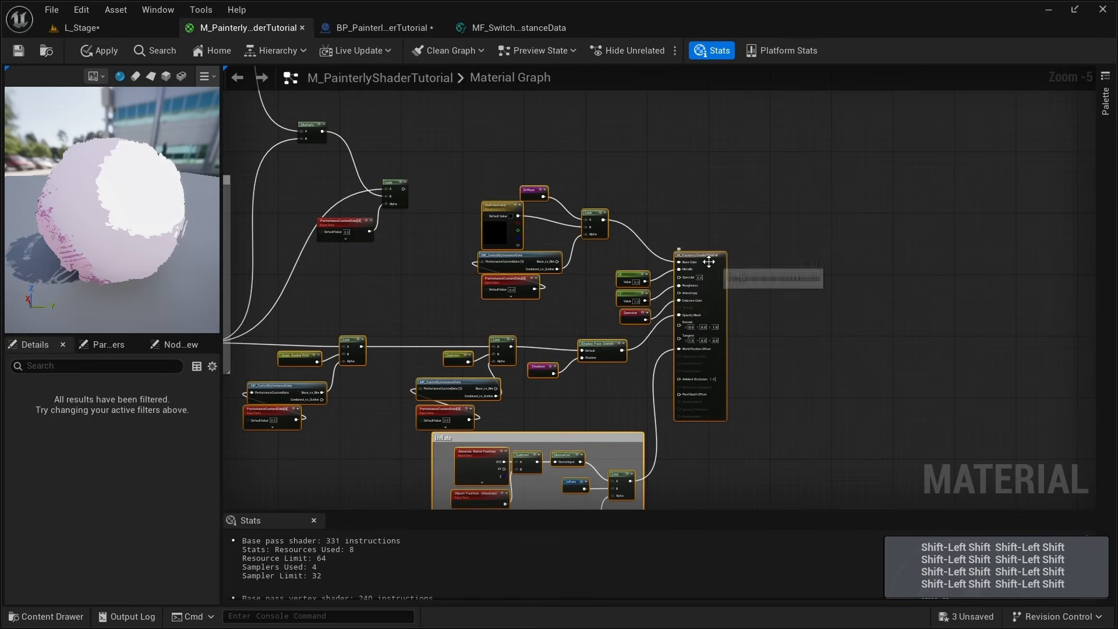
drag(708, 258, 877, 181)
right_drag(461, 287, 492, 333)
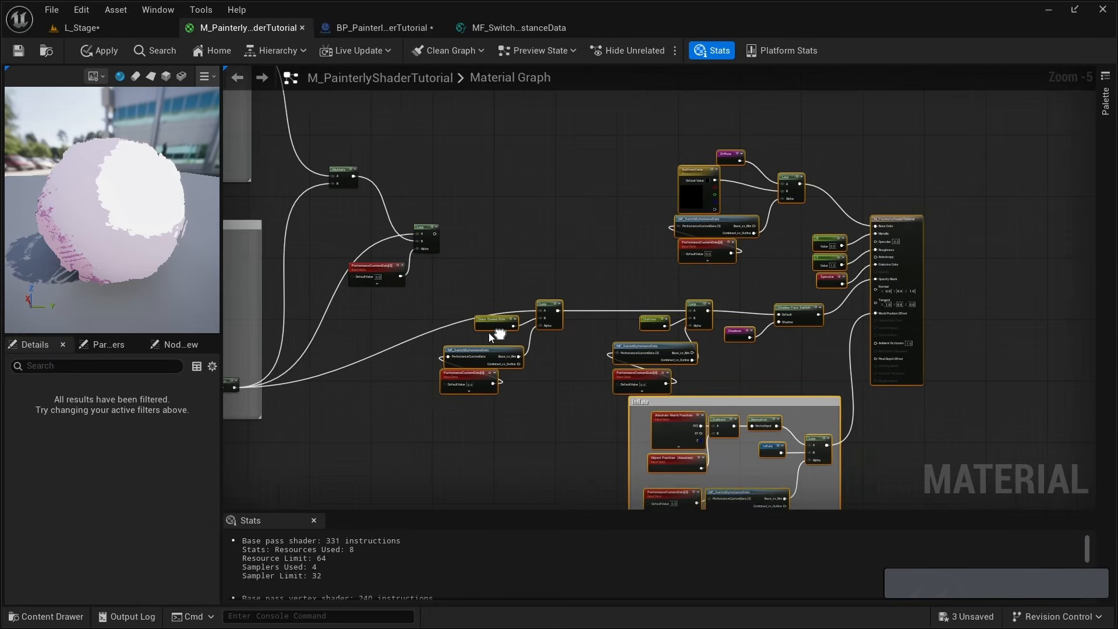
scroll(488, 329, up, 1)
drag(568, 296, 582, 219)
right_drag(445, 287, 477, 411)
Connect the new Lerp's output to the A input of the Lerp that takes Outer Eroded Rim.
scroll(476, 411, up, 2)
click(448, 349)
drag(431, 288, 665, 328)
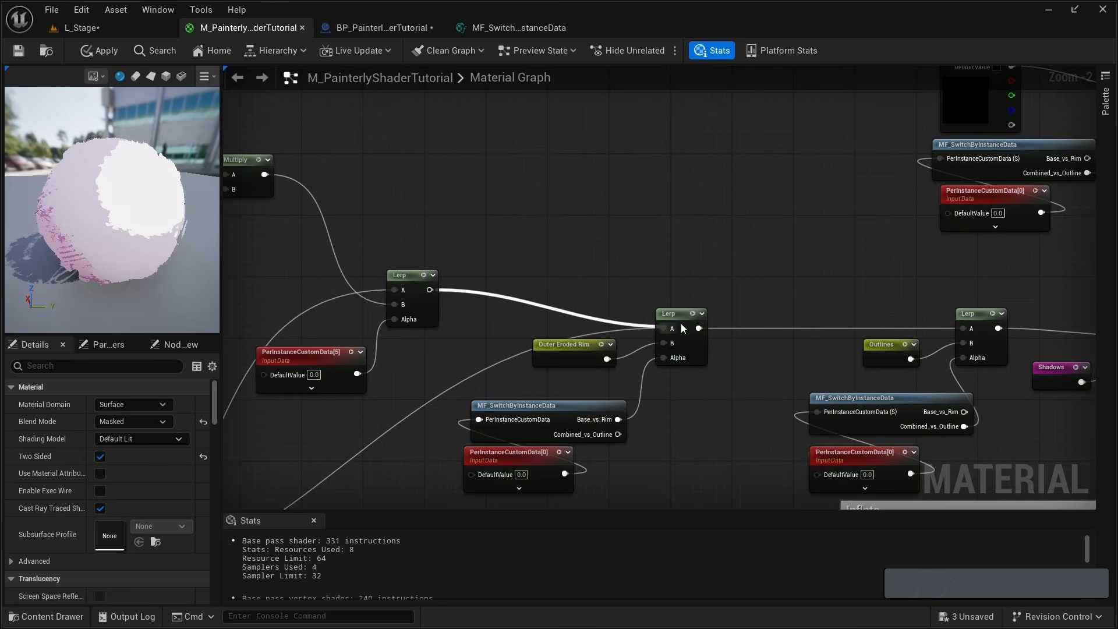
click(682, 309)
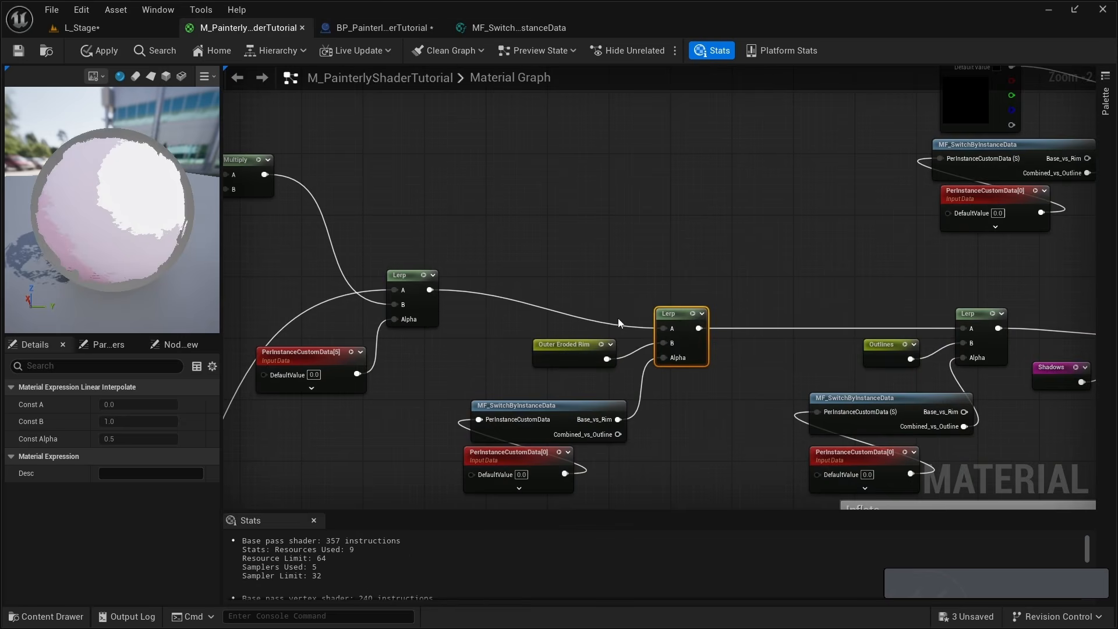
Select the new Lerp with its PerInstanceCustomData[5] node and align them with the Outer Eroded Rim Lerp.
right_drag(553, 352, 660, 303)
drag(470, 284, 434, 323)
drag(513, 227, 498, 265)
right_drag(582, 460, 659, 350)
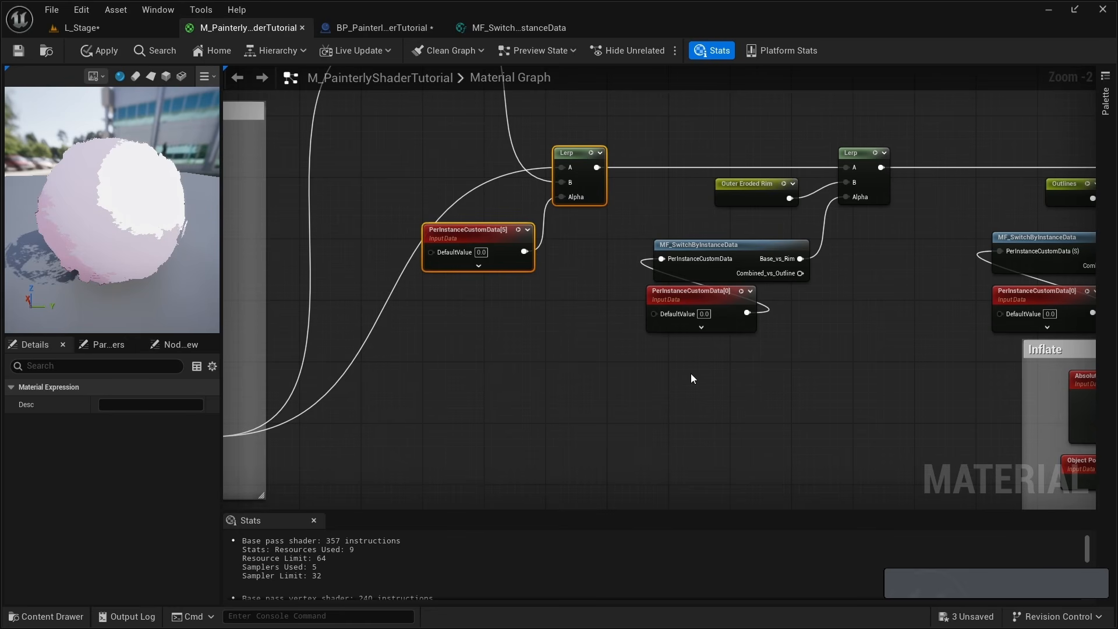
Enlarge the Inflate comment box to leave room for additional nodes.
right_drag(689, 373, 405, 273)
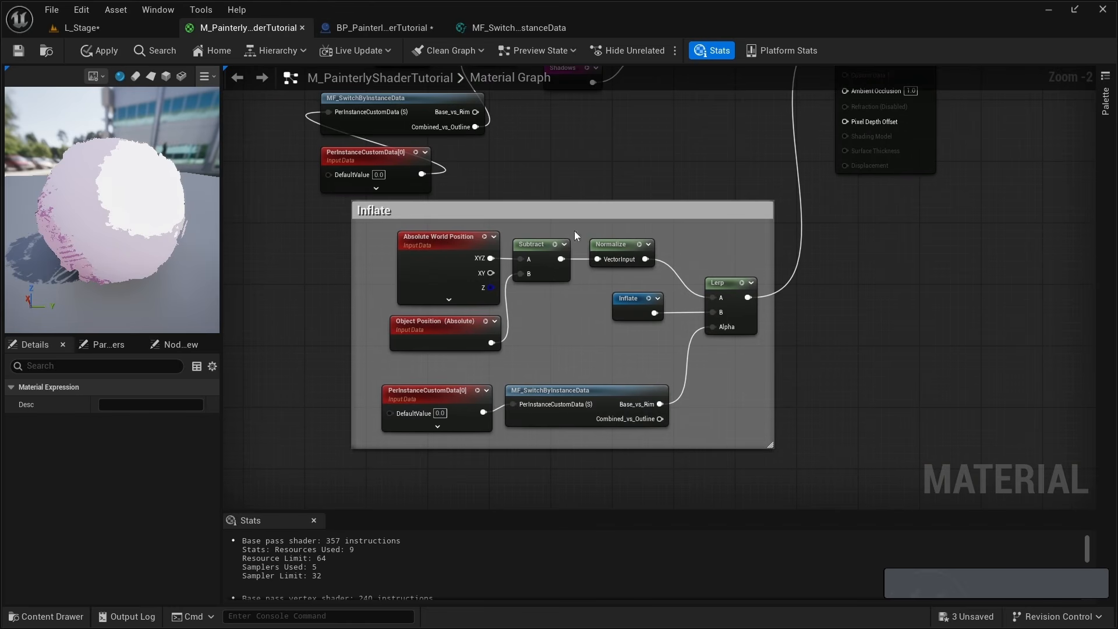
scroll(631, 358, up, 1)
key(alt)
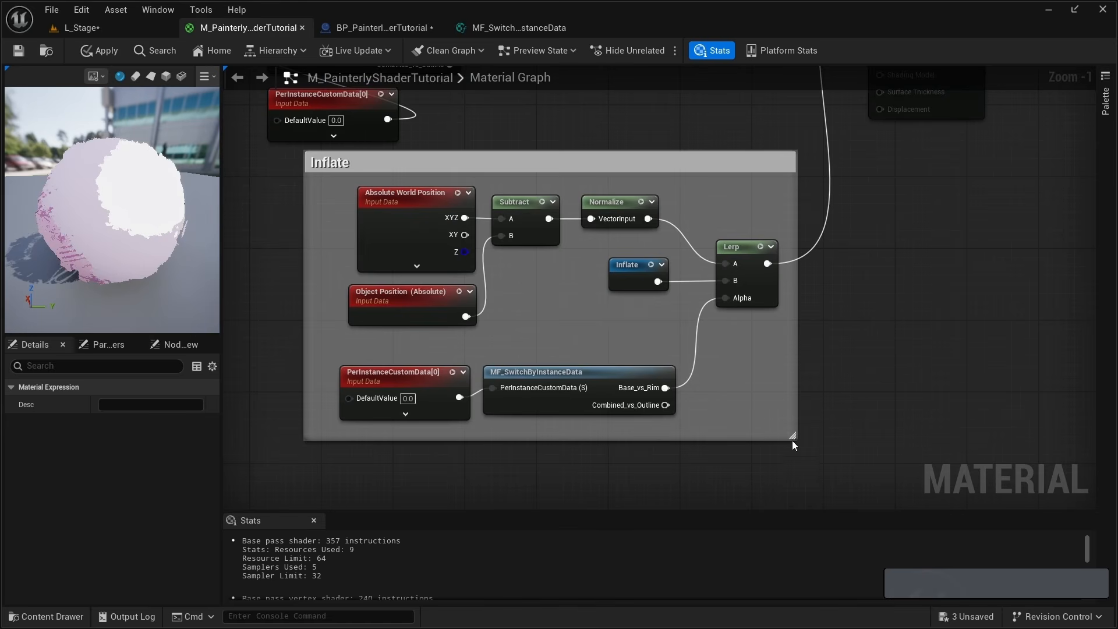
drag(793, 440, 953, 507)
right_drag(616, 377, 609, 267)
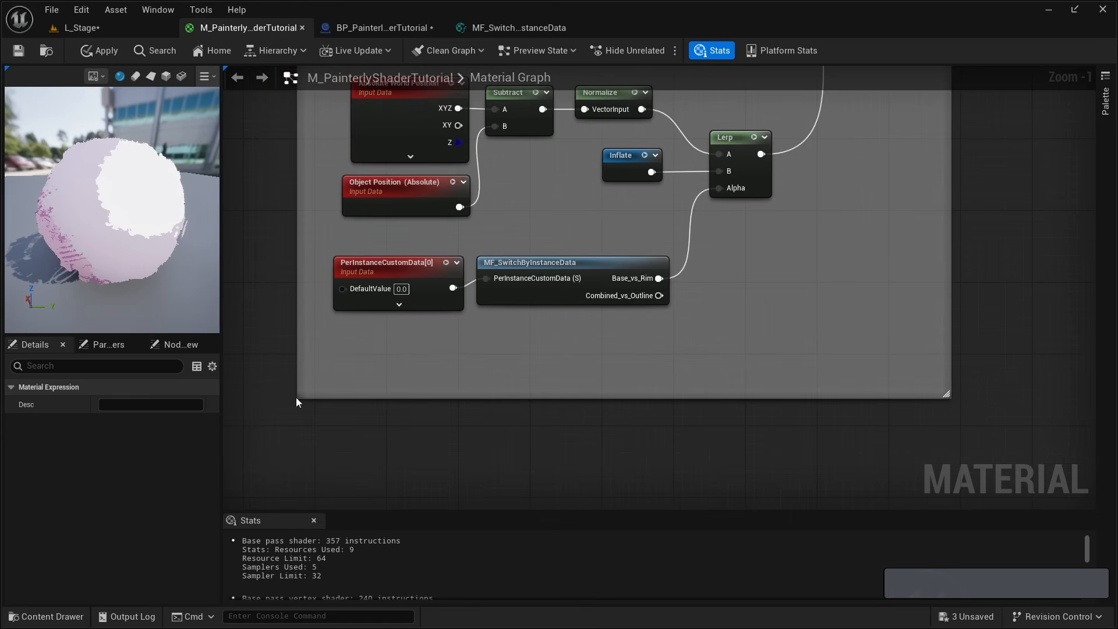
scroll(491, 372, down, 4)
Move the PerInstanceCustomData, MF_SwitchByInstanceData, Lerp and Inflate nodes away from Normalize within the Inflate group.
key(alt)
scroll(491, 377, up, 1)
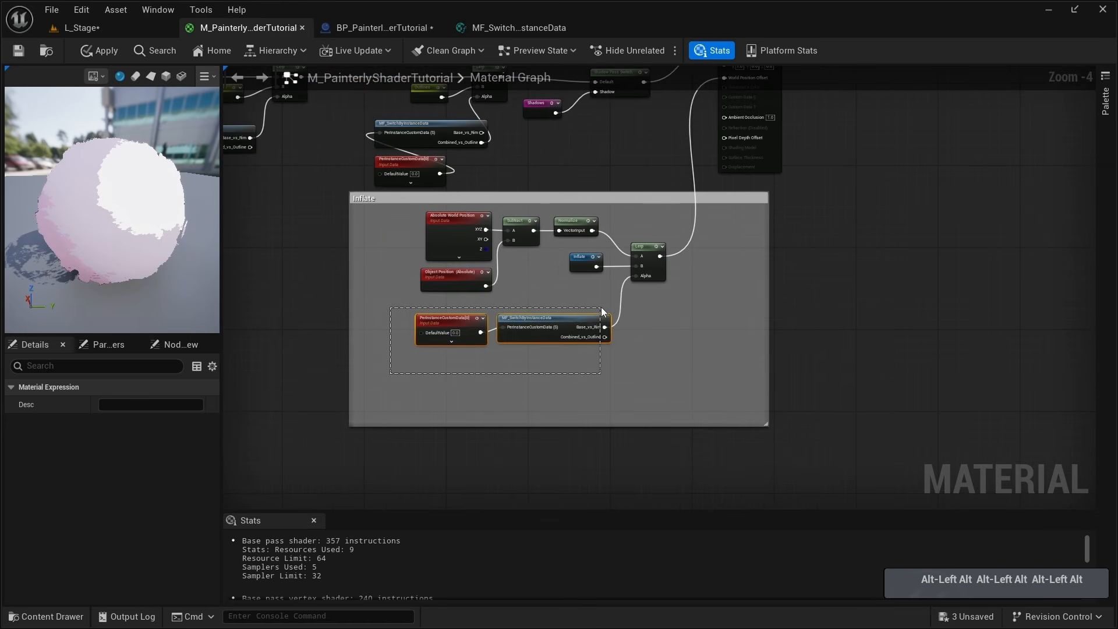
drag(593, 319, 658, 365)
drag(655, 249, 715, 297)
key(alt)
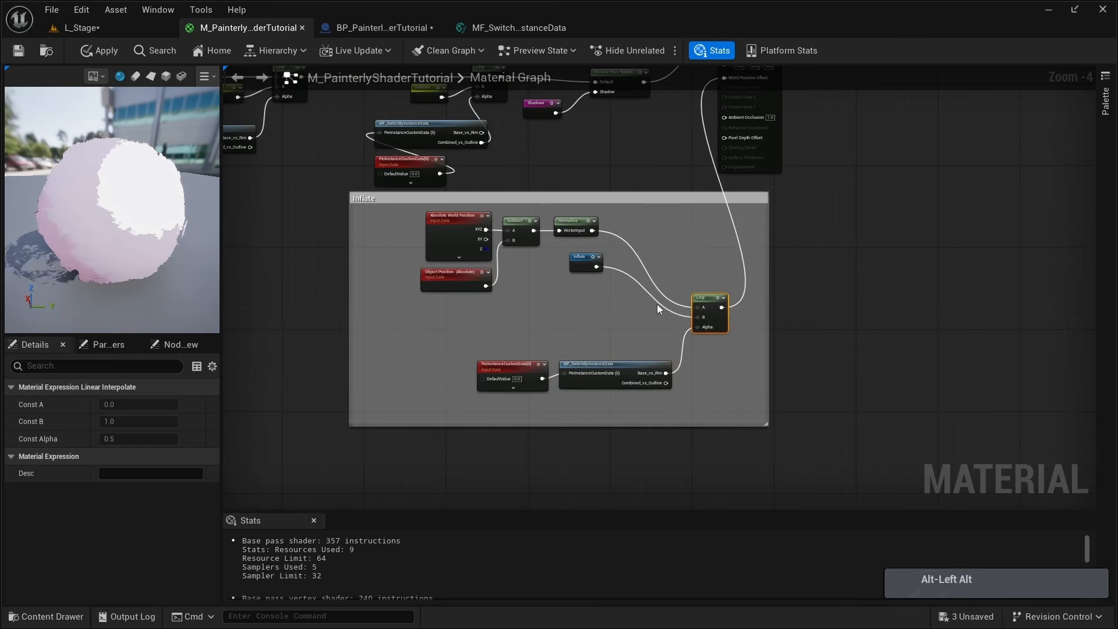
scroll(655, 304, up, 2)
drag(551, 239, 635, 338)
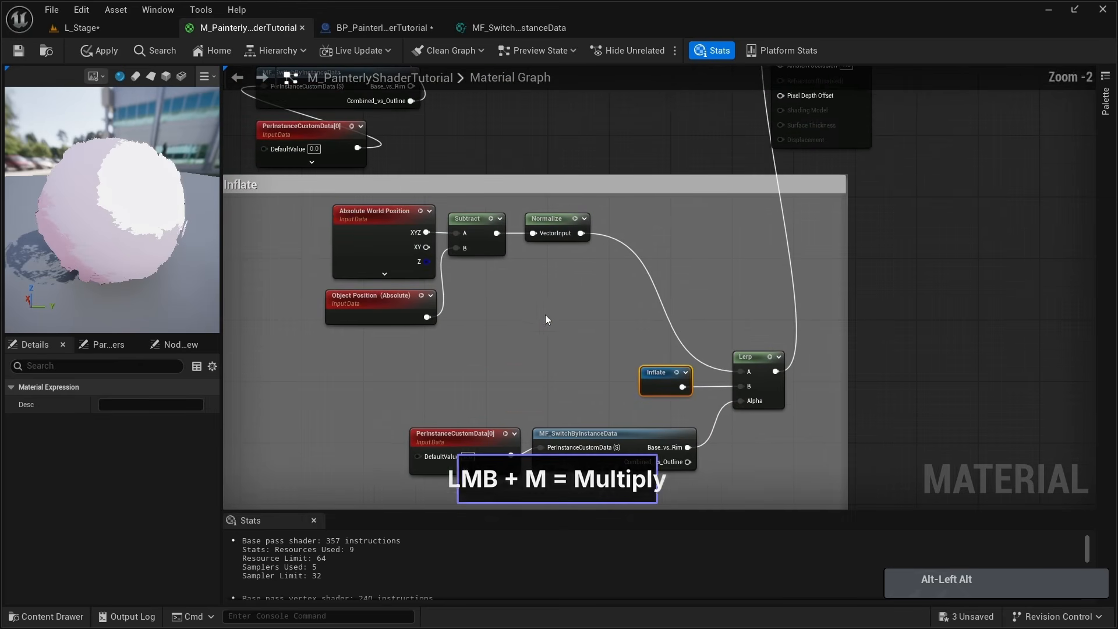
Add a Multiply node in the Inflate group and connect the Normalize output to its A input.
click(545, 311)
key(m)
click(560, 298)
drag(574, 299, 625, 257)
key(alt)
key(alt)
key(alt)
key(alt)
scroll(603, 327, up, 1)
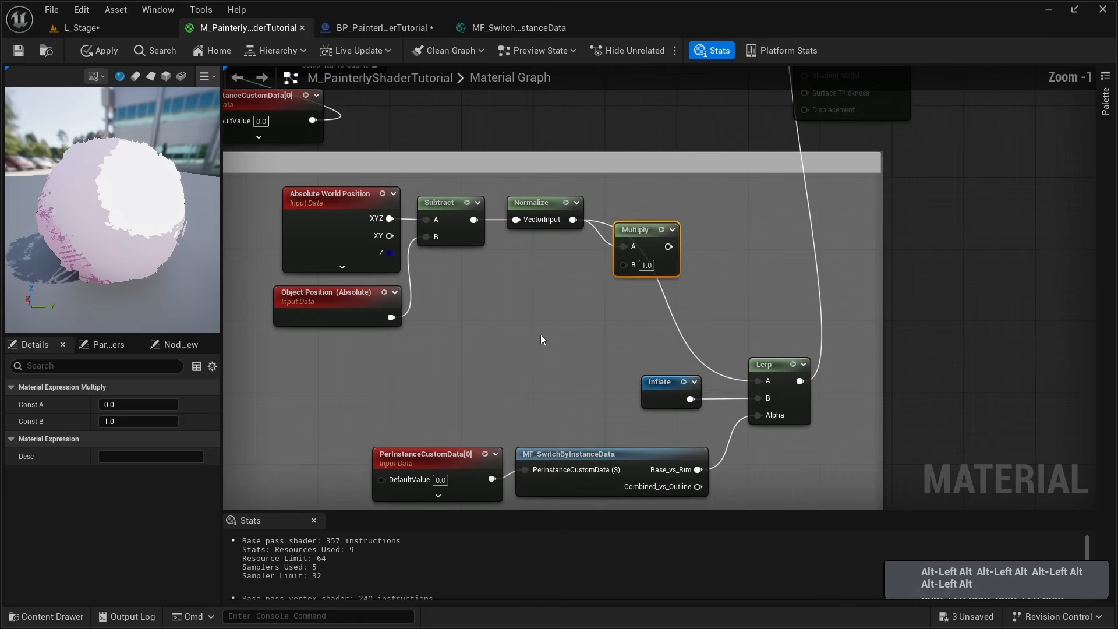
Add a PerInstanceCustomData node with data index 4 beneath Normalize in the Inflate group.
click(519, 334)
right_click(519, 335)
text(perins)
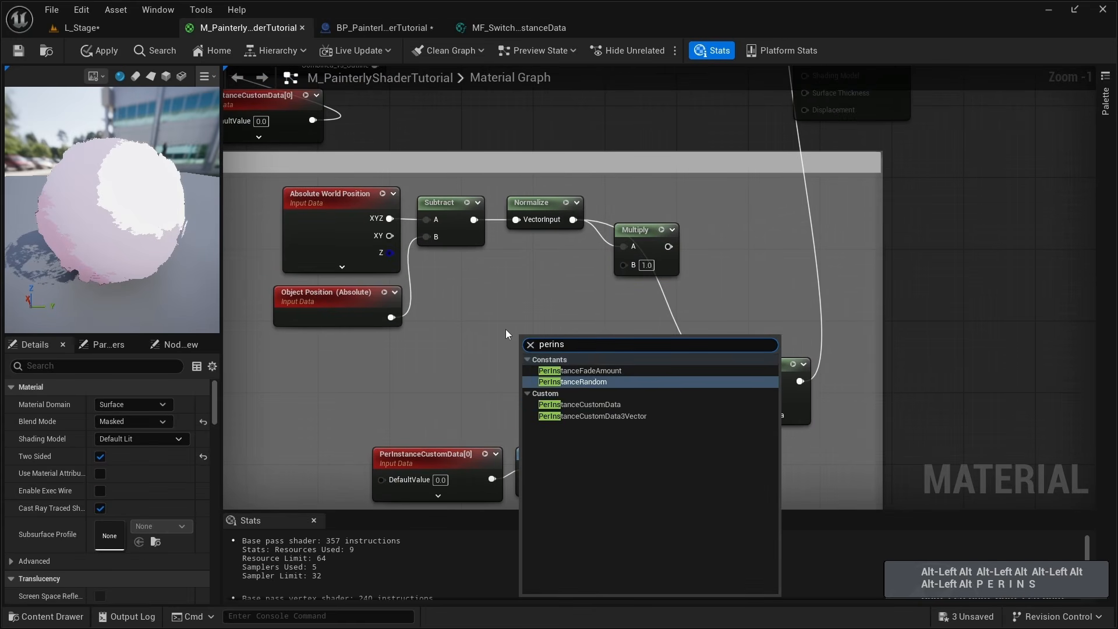
key(Down)
key(Escape)
key(Return)
drag(585, 341, 542, 298)
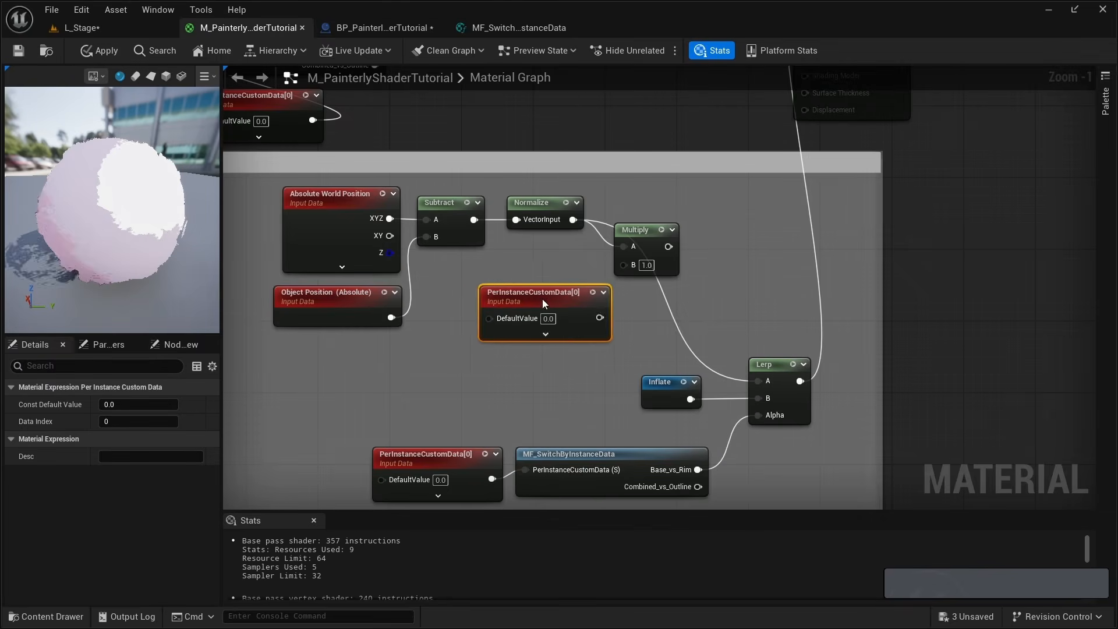
click(135, 421)
text(4)
key(Return)
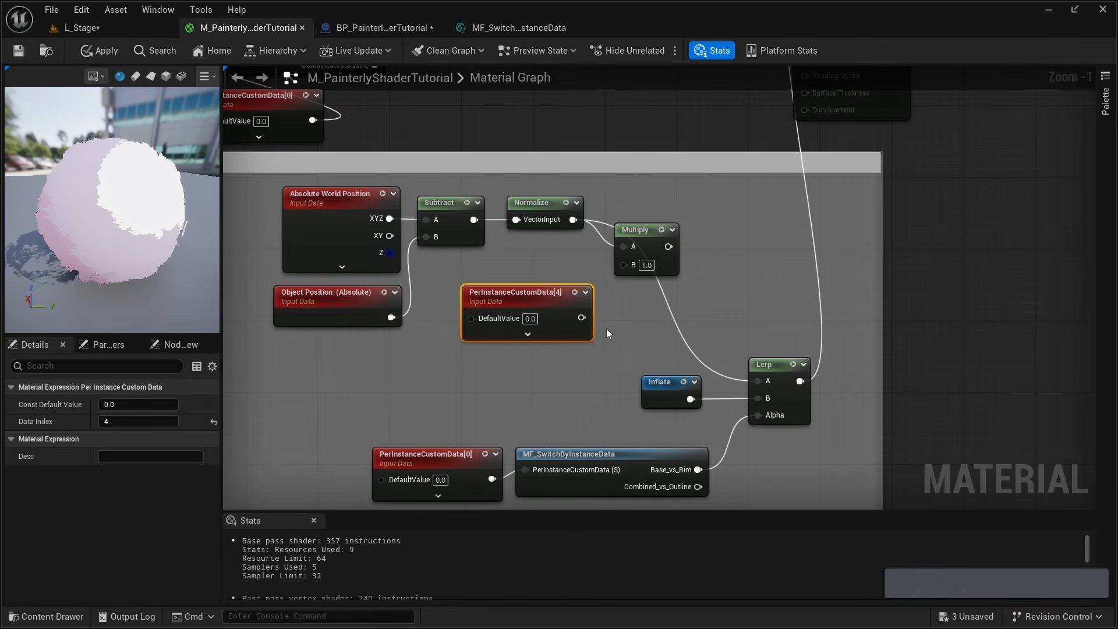
Connect PerInstanceCustomData[4] to the Multiply's B input and the Multiply output to the A input of the Inflate group's Lerp.
drag(581, 317, 764, 387)
click(818, 474)
drag(669, 247, 758, 382)
right_drag(383, 371, 557, 384)
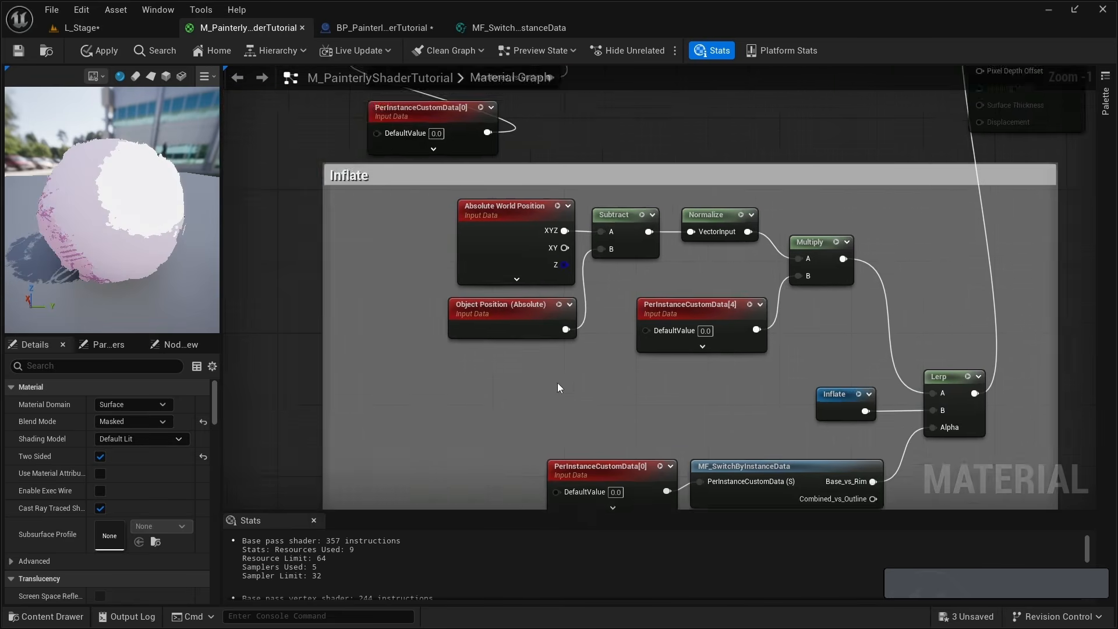
Select the comment groups in the material graph and shift them together to free up space.
scroll(557, 383, down, 4)
key(alt)
right_drag(429, 317, 592, 389)
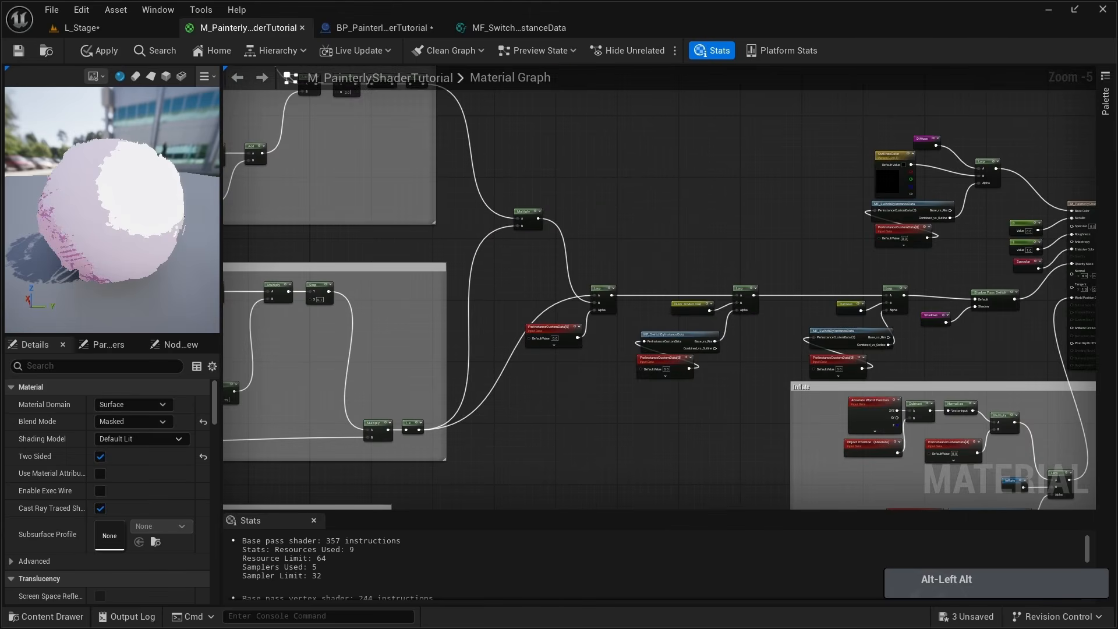
right_drag(307, 194, 636, 353)
right_drag(547, 144, 508, 232)
scroll(509, 232, down, 6)
right_drag(569, 334, 515, 290)
scroll(514, 290, down, 1)
drag(417, 175, 703, 374)
right_drag(699, 506, 588, 392)
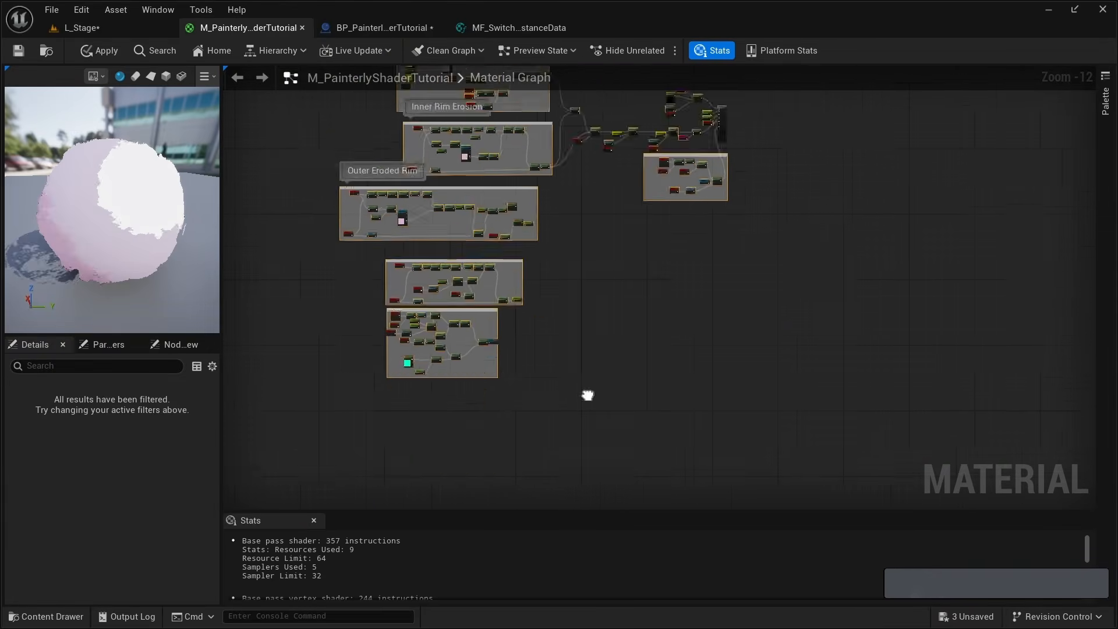
scroll(541, 369, up, 3)
drag(482, 289, 491, 358)
In the Shadows group, move the PerInstanceCustomData[0] and MF_SwitchByInstanceData nodes farther from the Lerp.
scroll(489, 330, up, 2)
scroll(499, 327, up, 4)
scroll(576, 279, down, 1)
right_drag(577, 271, 508, 387)
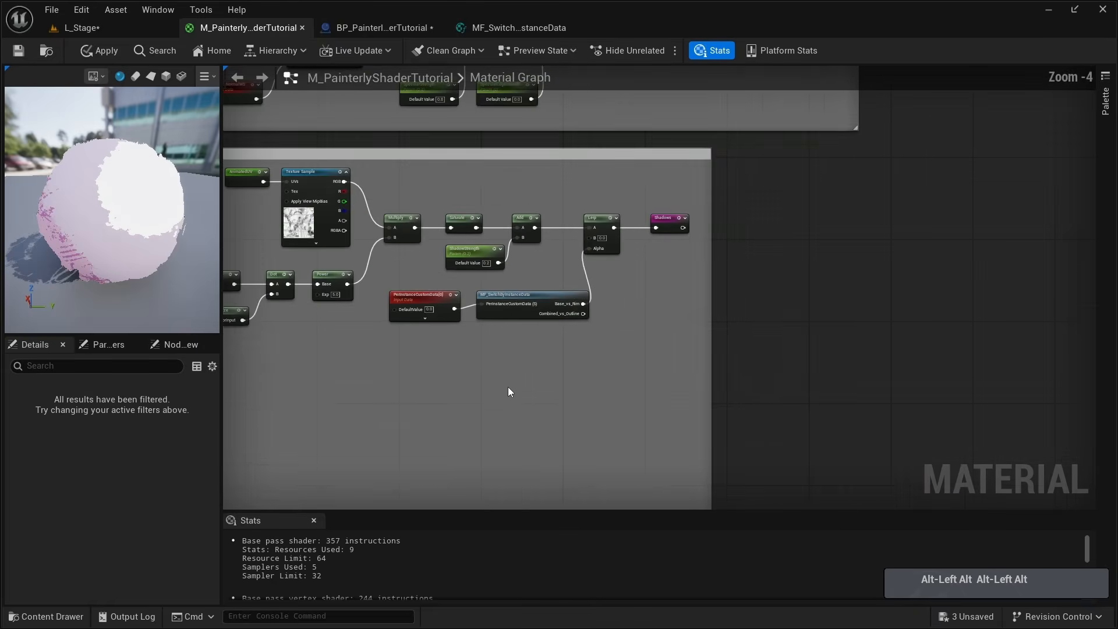
scroll(437, 350, up, 2)
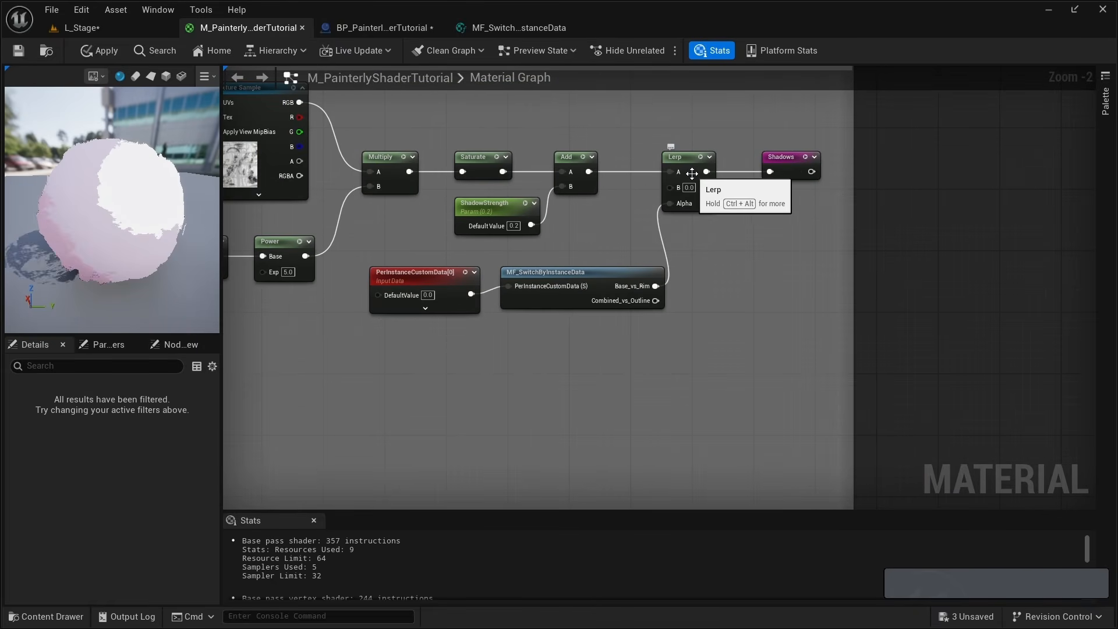
drag(667, 257, 401, 353)
drag(570, 273, 480, 320)
Add an If node in the Shadows group and connect MF_SwitchByInstanceData's Base_vs_Rim output to its A input.
click(631, 355)
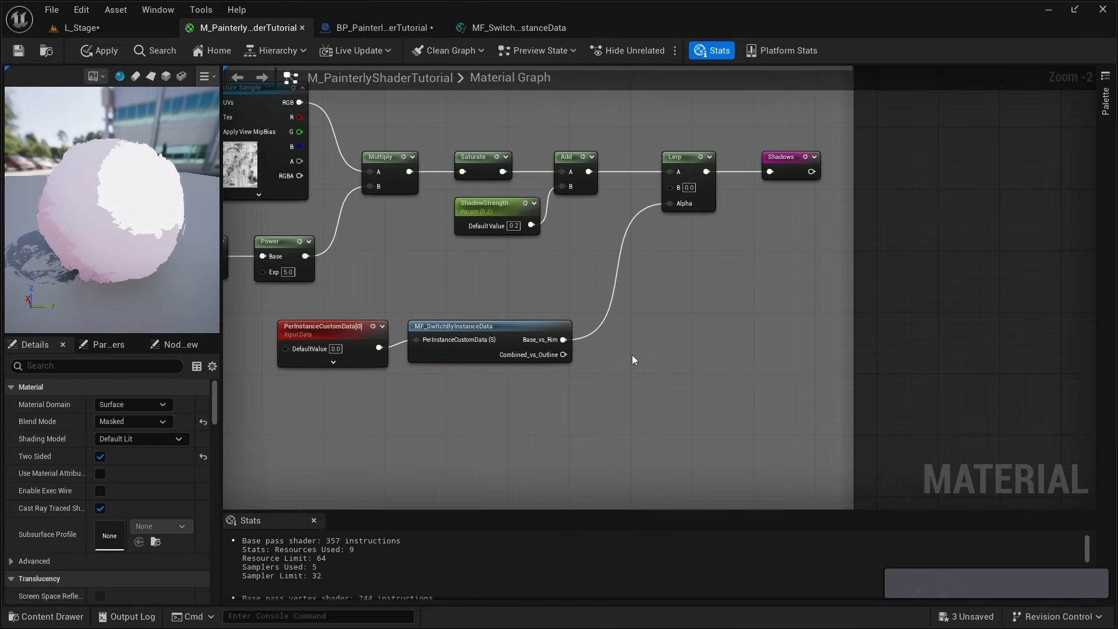
right_drag(631, 354, 624, 355)
text(if)
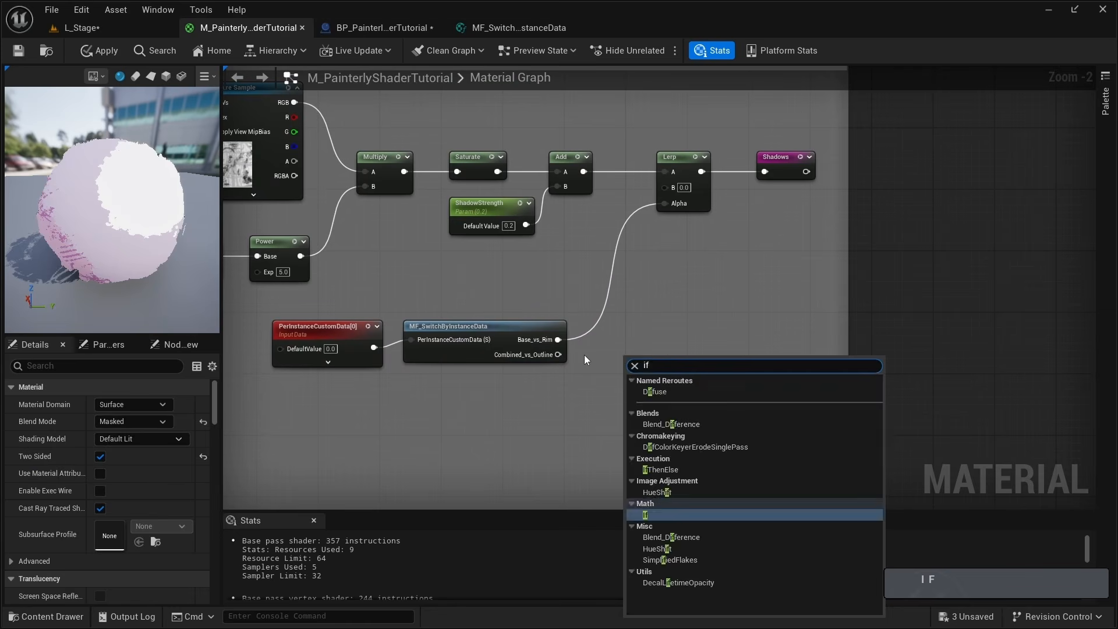
key(Return)
drag(341, 330, 357, 321)
drag(558, 340, 629, 340)
mouse_move(601, 381)
right_down()
mouse_move(610, 337)
mouse_move(602, 360)
right_up()
right_drag(602, 360, 640, 329)
Add a PerInstanceCustomData node with data index 1 below the existing PerInstanceCustomData[0] node in the Shadows group.
click(518, 370)
right_drag(404, 385, 424, 368)
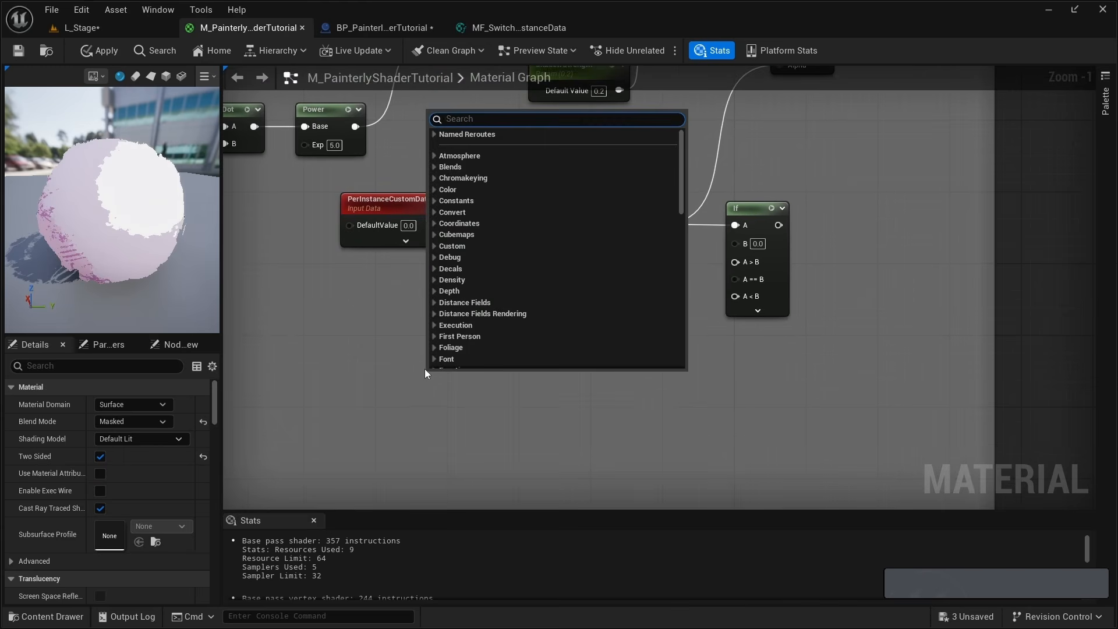
text(ge)
key(BackSpace)
key(BackSpace)
key(BackSpace)
text(perinst)
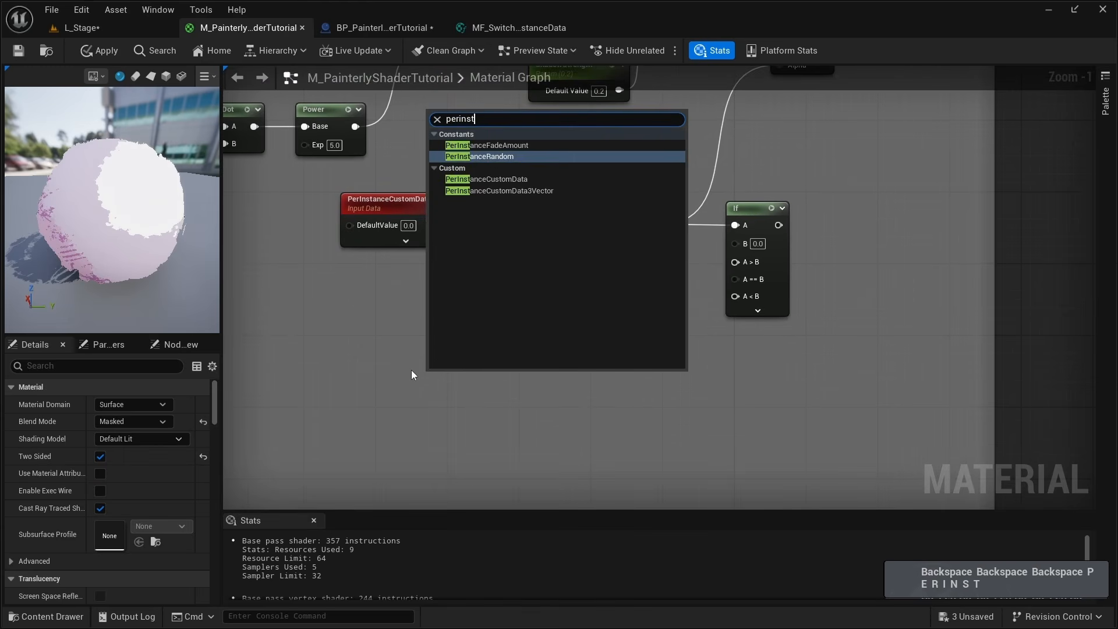
key(Down)
key(Return)
click(124, 423)
text(1)
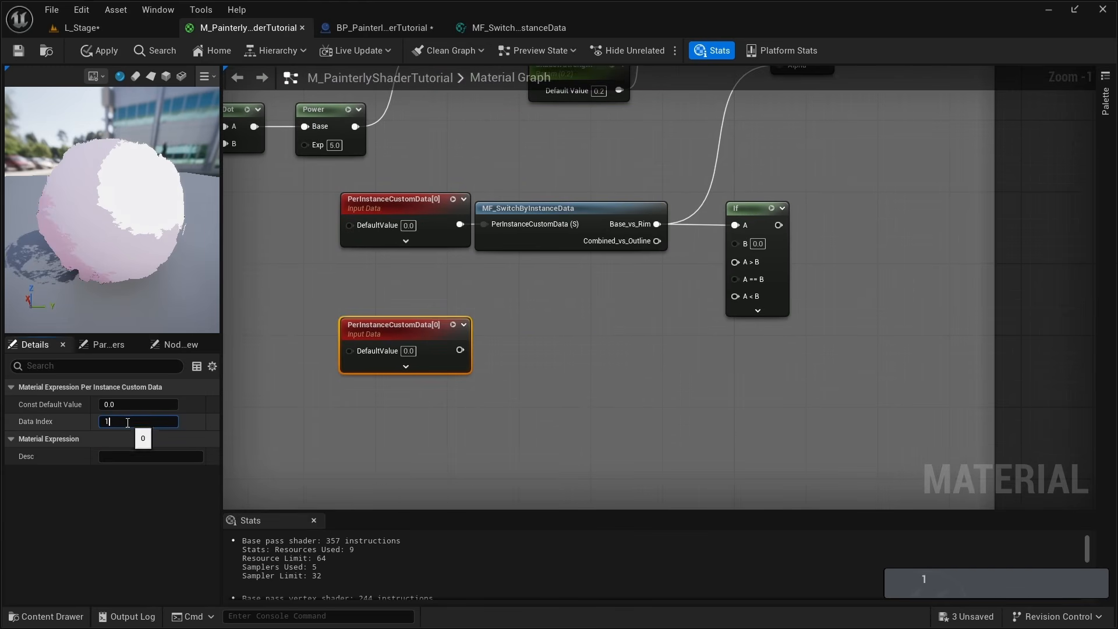
Create a second If node with its A input fed by PerInstanceCustomData[1].
drag(460, 349, 520, 356)
text(if)
key(Return)
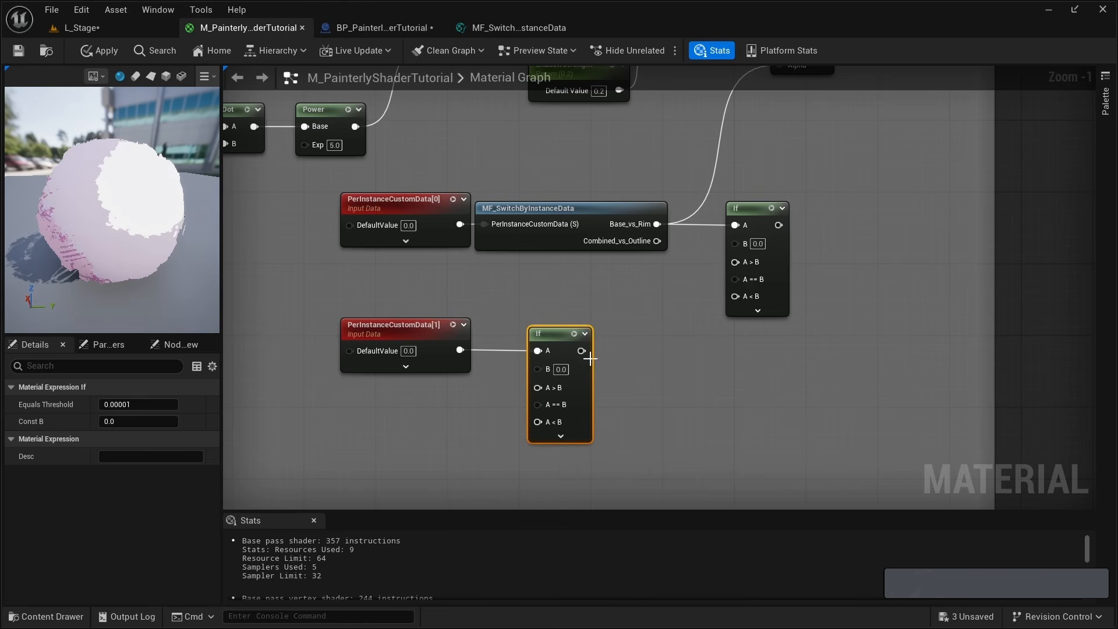
right_drag(585, 340, 571, 389)
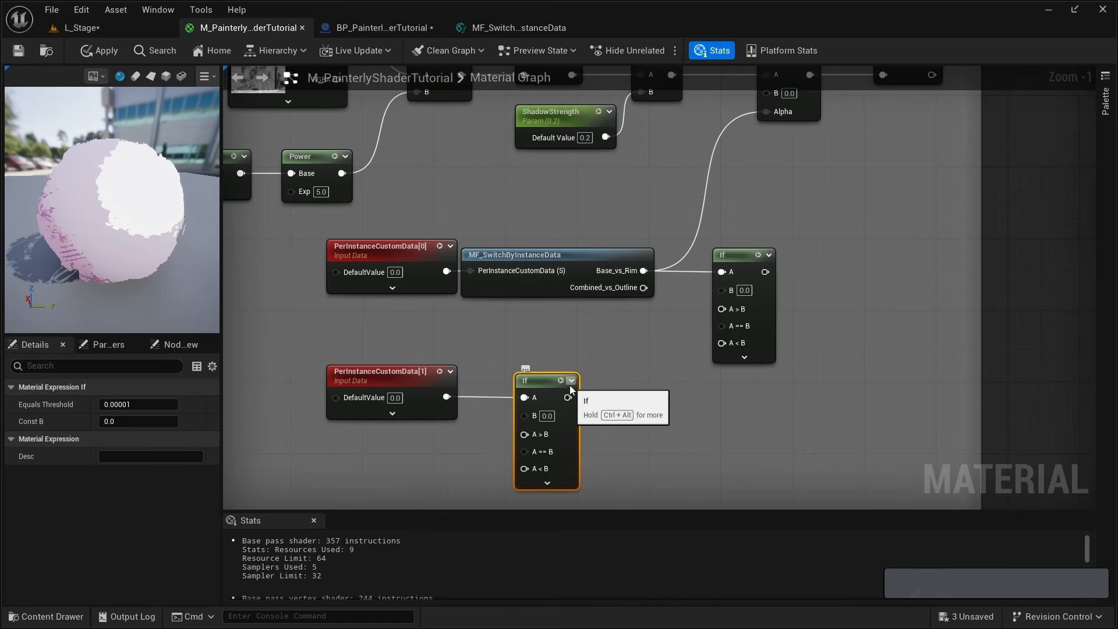
Place two Constant nodes, one above the other, beneath the PerInstanceCustomData[1] node.
right_drag(612, 429, 653, 367)
click(379, 393)
key(1)
key(1)
key(1)
key(1)
key(1)
key(1)
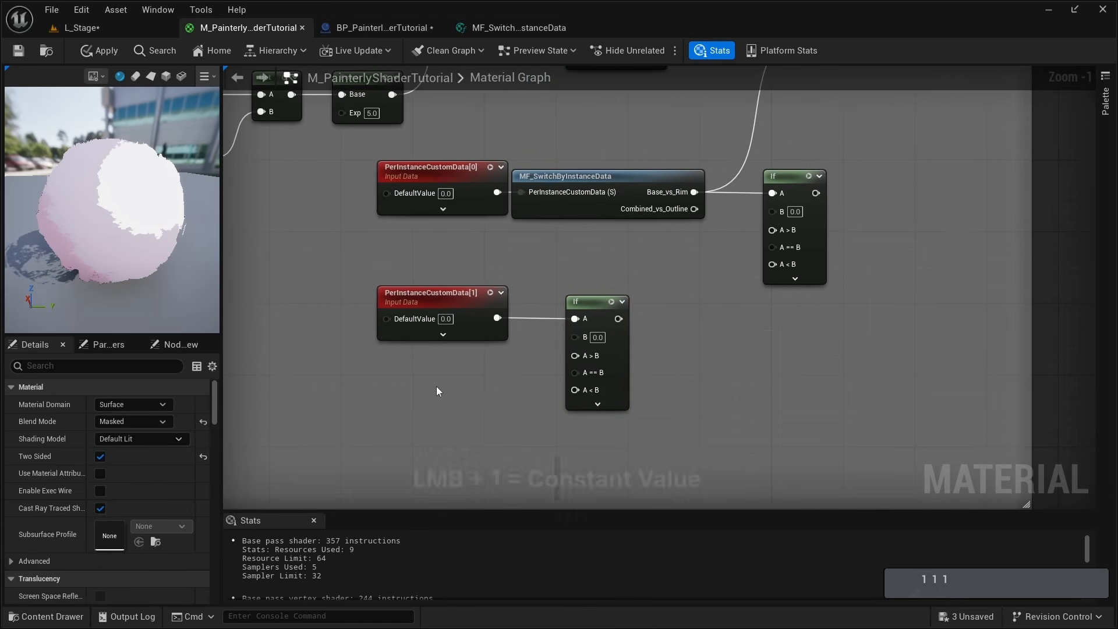
click(424, 384)
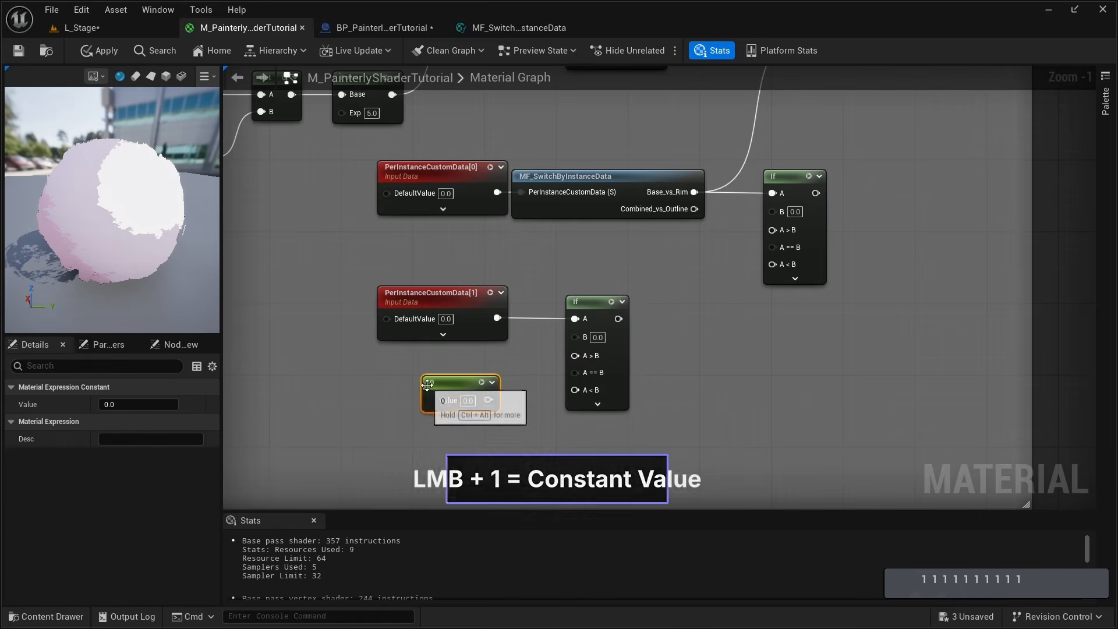
click(432, 430)
drag(447, 441, 434, 427)
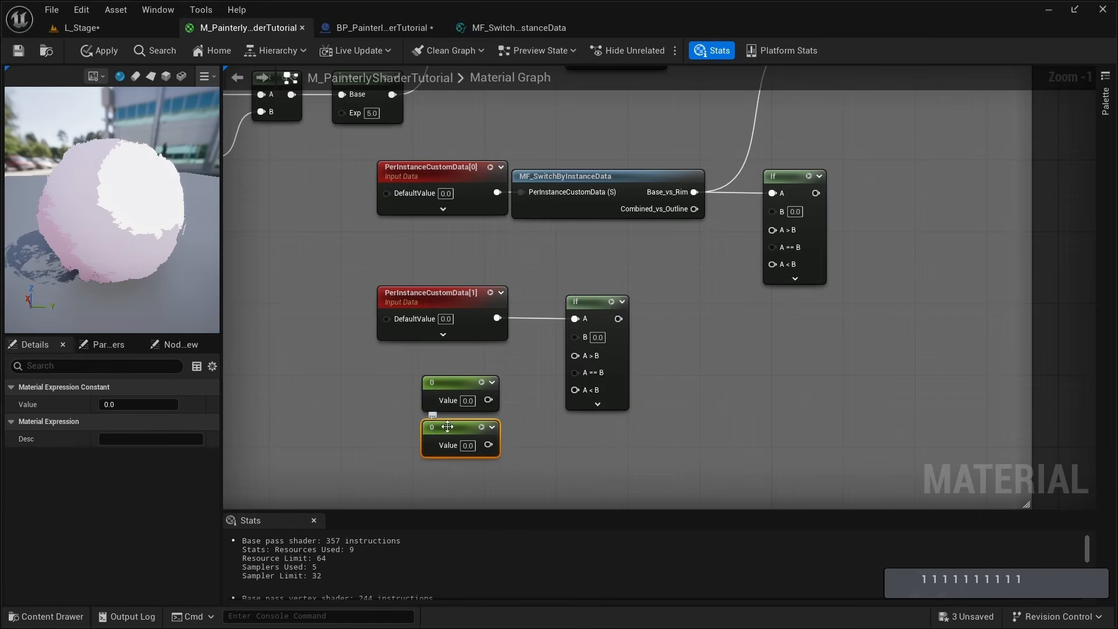
Set the upper constant to 2 and wire it to the second If's A > B; feed its A == B and A < B from the 0 constant.
click(467, 401)
text(2)
key(Return)
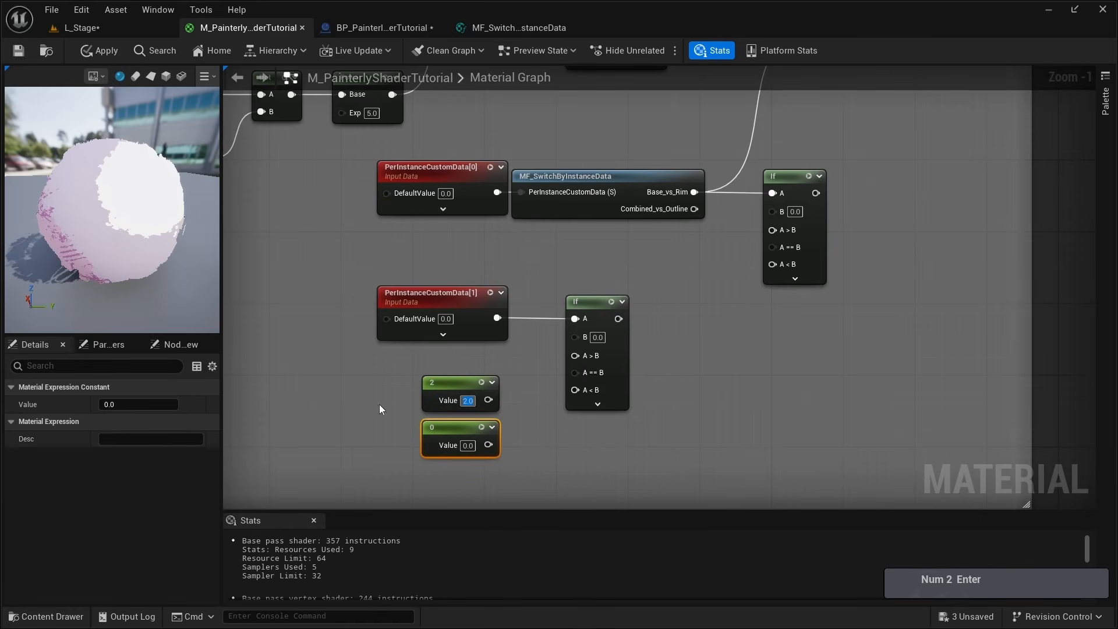
click(474, 467)
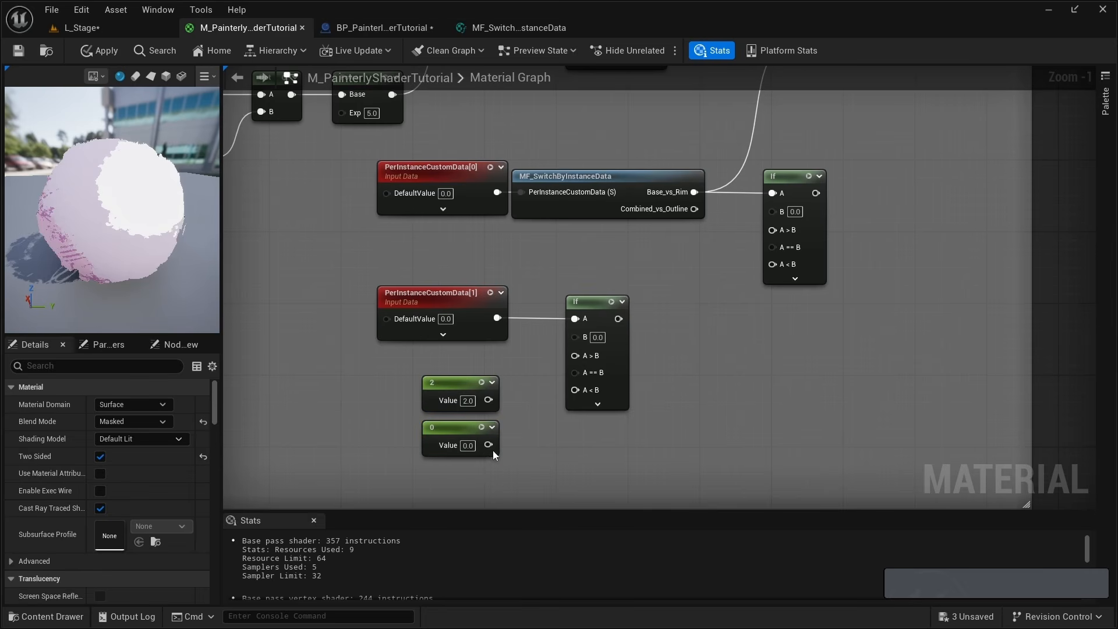
mouse_move(575, 390)
mouse_down()
mouse_move(489, 445)
mouse_move(532, 371)
mouse_move(525, 427)
mouse_move(537, 382)
mouse_move(575, 373)
mouse_up()
drag(457, 382, 582, 354)
drag(459, 427, 468, 418)
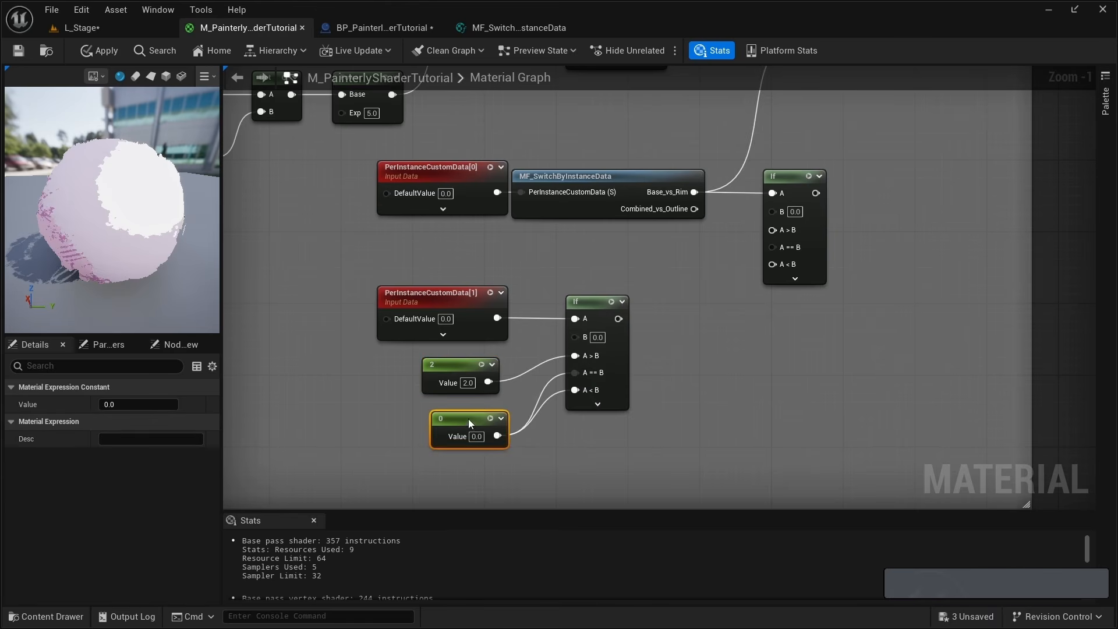
Connect the output of the PerInstanceCustomData[1] If node to the B input of the Base_vs_Rim If node.
right_drag(617, 319, 511, 343)
drag(512, 343, 611, 268)
drag(669, 233, 668, 235)
Add two Constant nodes with values 1 and 0, one above the other, beneath MF_SwitchByInstanceData.
right_drag(655, 267, 592, 309)
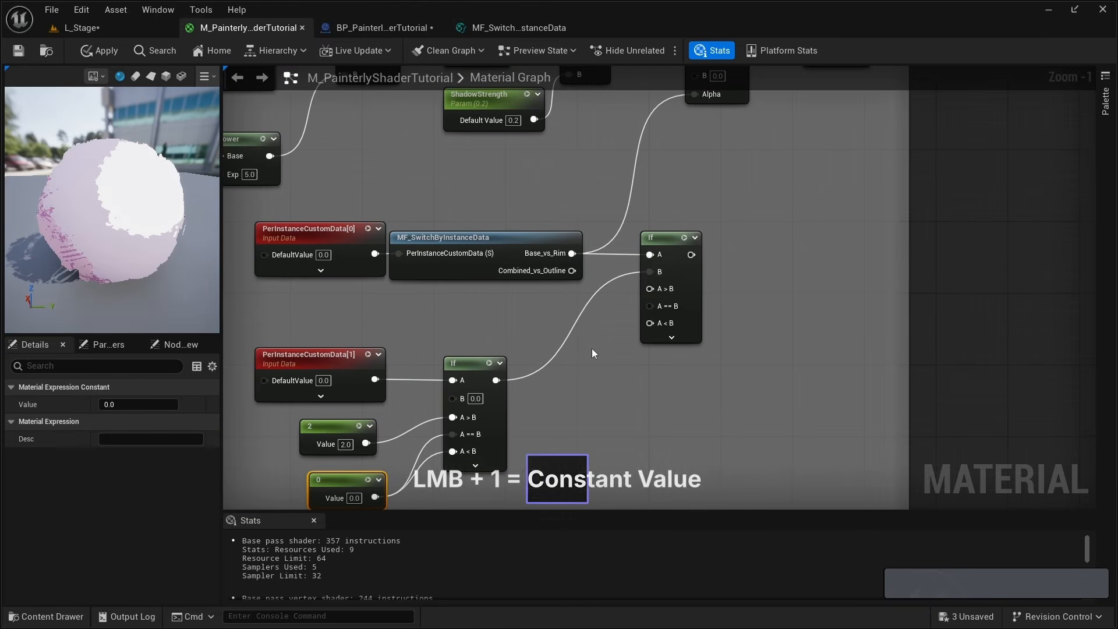
key(1)
click(594, 352)
click(599, 396)
shift+drag(609, 351, 546, 306)
click(557, 291)
drag(559, 314, 559, 307)
click(571, 320)
click(573, 398)
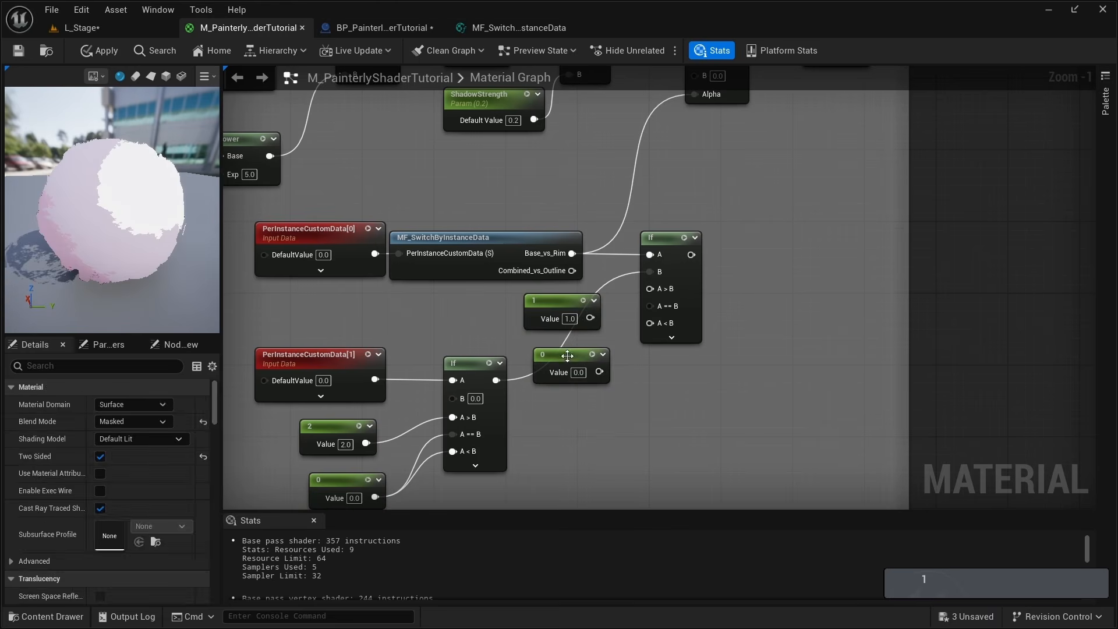
drag(573, 380, 565, 362)
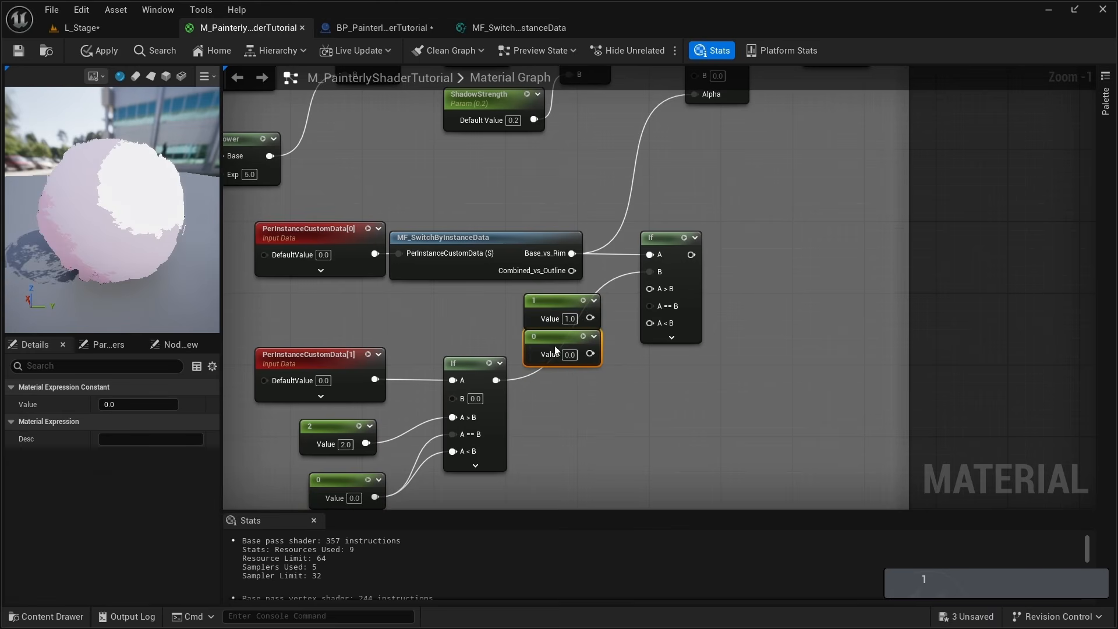
click(596, 406)
Wire constant 1 to the upper If's A > B and A < B, constant 0 to A == B, and the If output to the Shadows Lerp's Alpha.
right_drag(589, 318, 526, 329)
drag(527, 328, 587, 299)
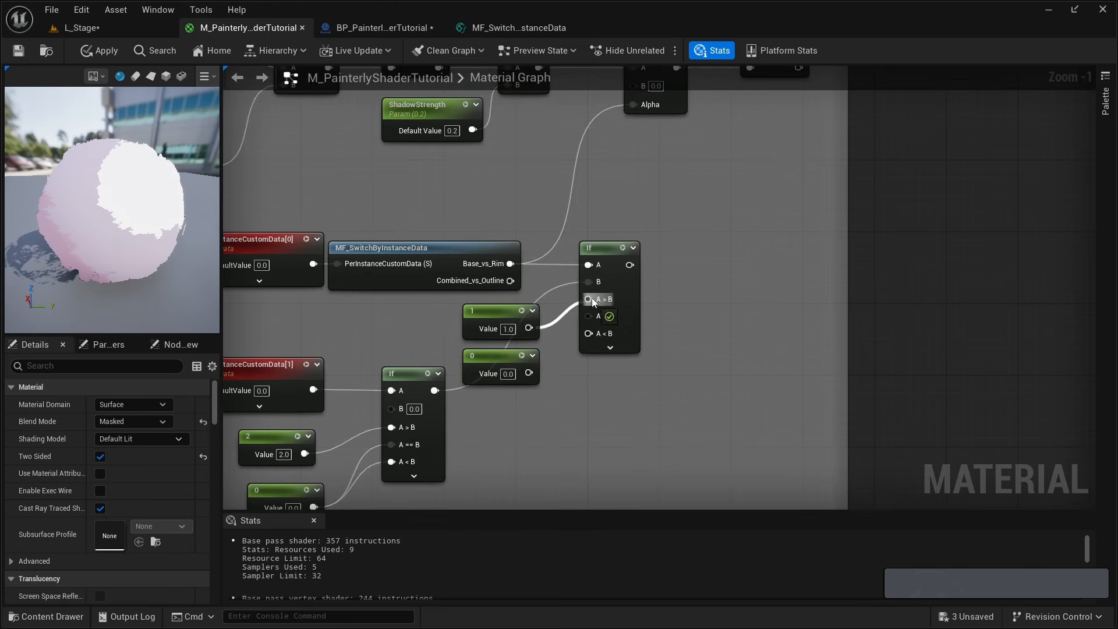
drag(526, 328, 588, 333)
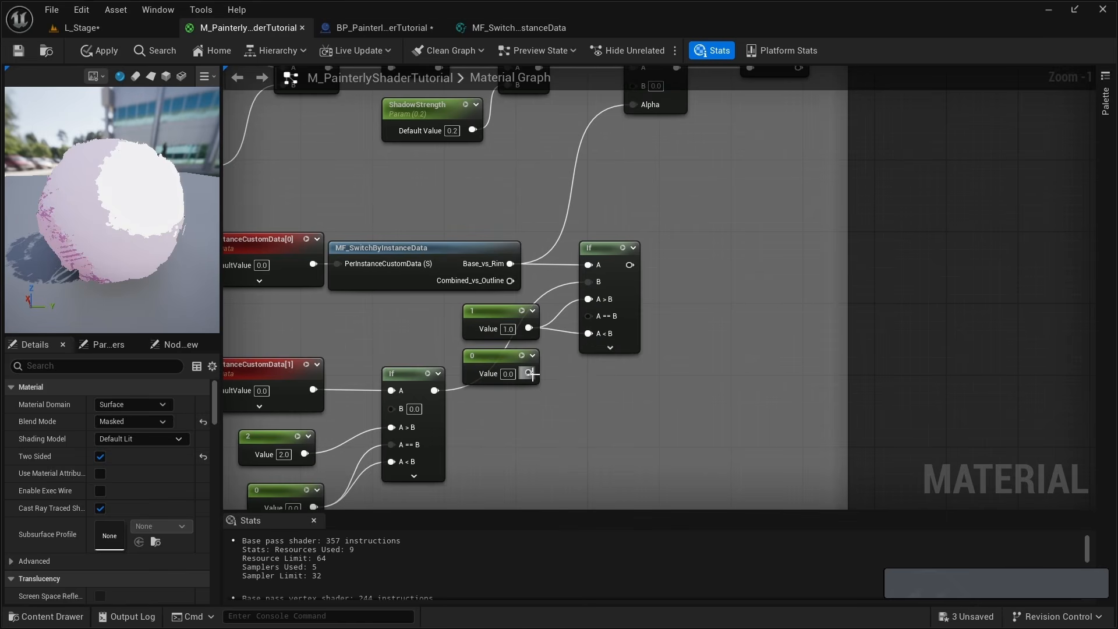
drag(528, 373, 588, 316)
right_drag(636, 300, 579, 363)
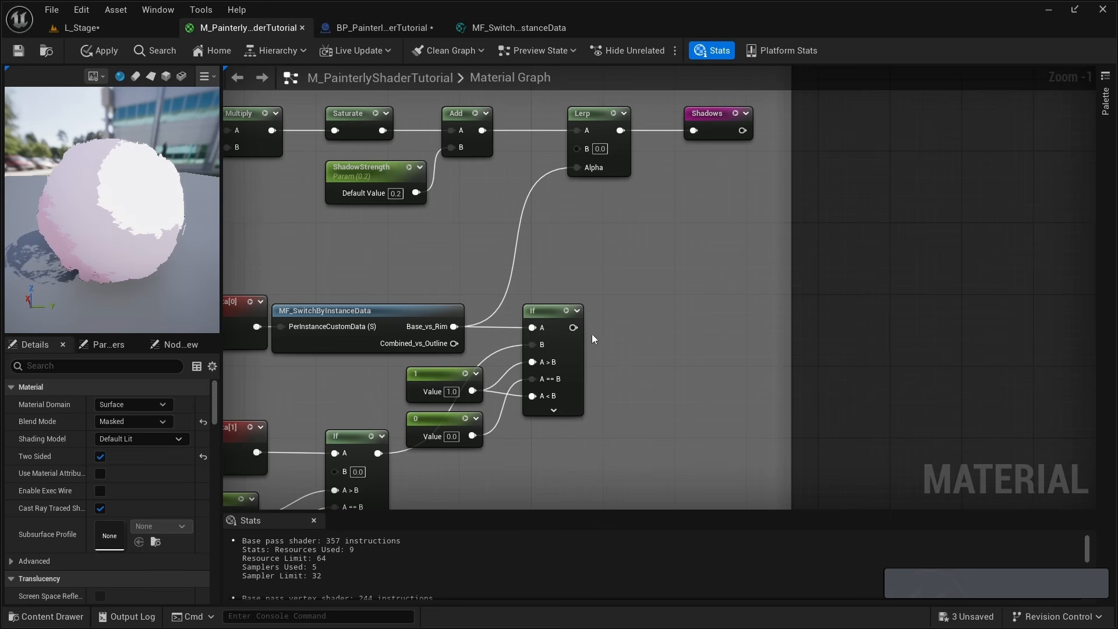
drag(573, 327, 578, 168)
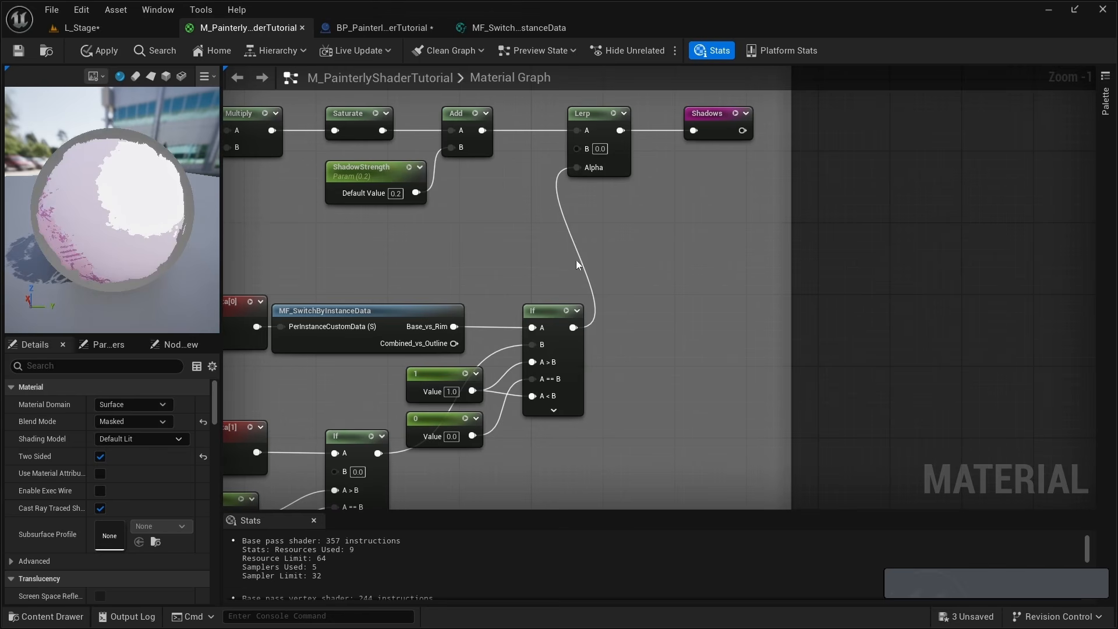
Make room around InnerErosionTiling in the Shells group and add a PerInstanceCustomData node directly below it.
right_drag(490, 464, 634, 246)
right_drag(455, 443, 529, 260)
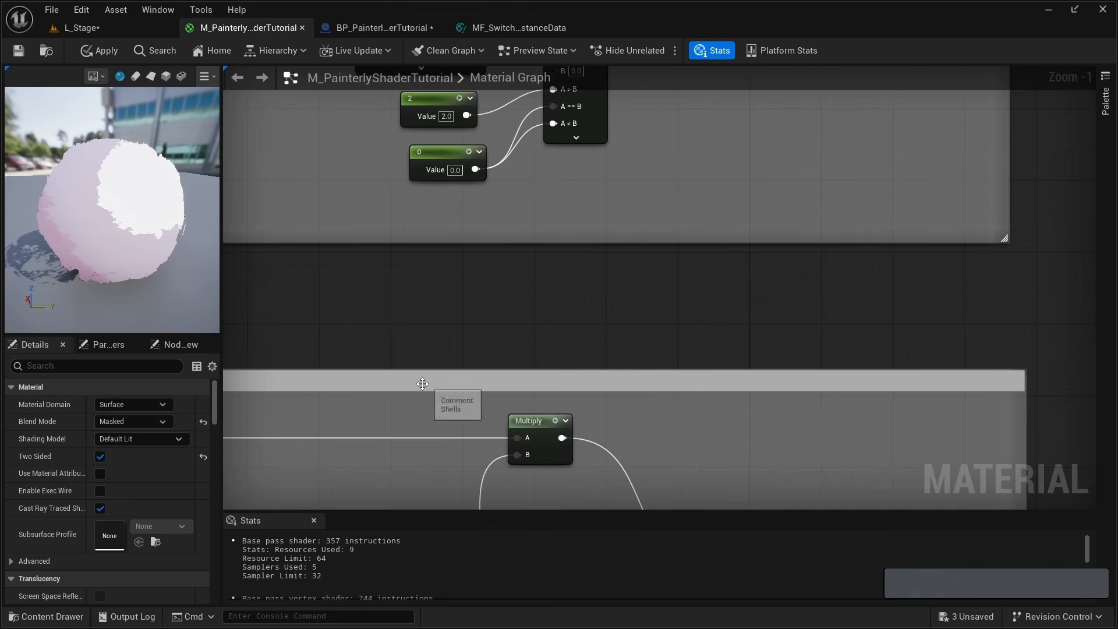
right_drag(416, 382, 575, 154)
right_drag(496, 460, 538, 201)
scroll(539, 327, down, 3)
right_drag(482, 405, 615, 137)
scroll(529, 292, up, 4)
drag(542, 294, 502, 293)
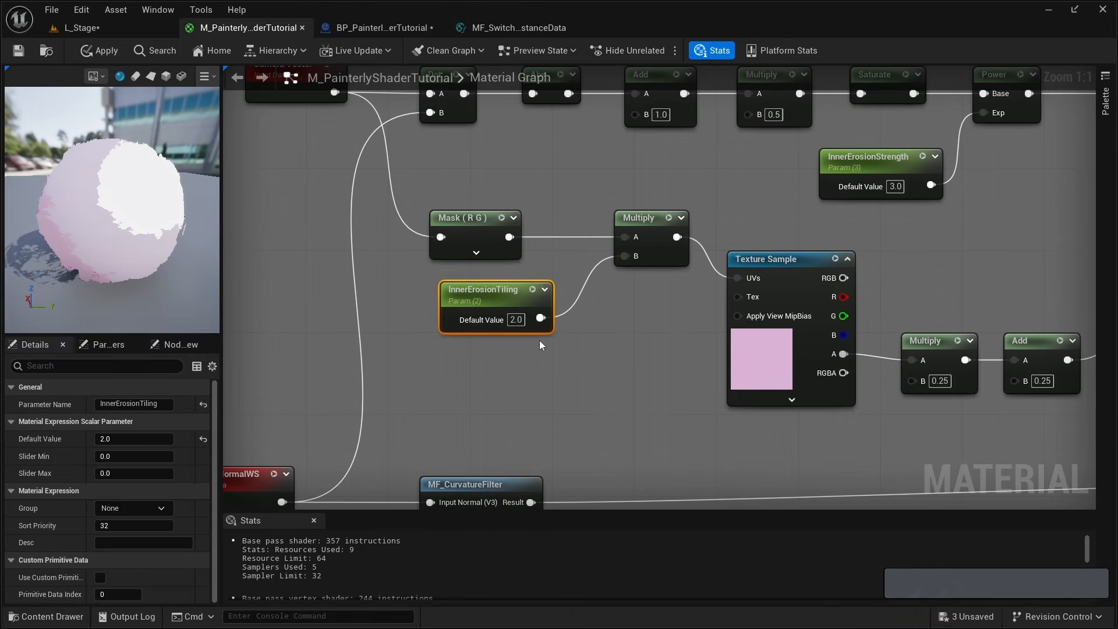
right_drag(539, 340, 487, 328)
drag(427, 285, 393, 297)
right_click(392, 384)
text(customda)
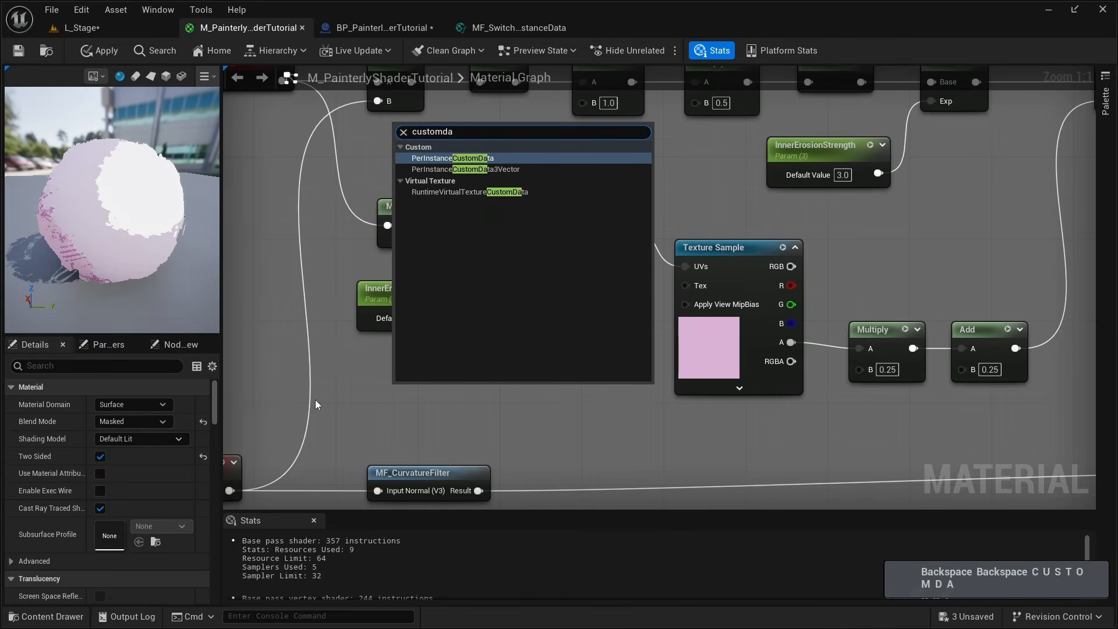
key(Return)
drag(406, 296, 375, 296)
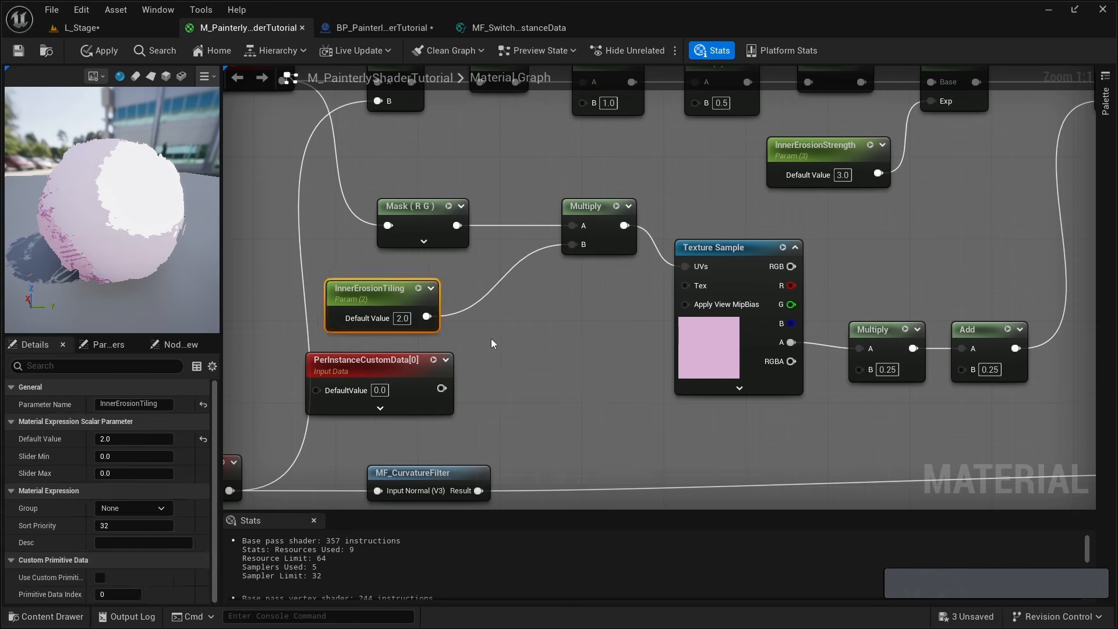
Create an Add node with InnerErosionTiling connected to A and the new PerInstanceCustomData node connected to B.
click(491, 333)
key(a)
click(490, 327)
drag(507, 329, 498, 311)
drag(427, 316, 496, 303)
drag(441, 388, 489, 338)
Set the new PerInstanceCustomData node's data index to 1 and its constant default value to 1.
click(369, 375)
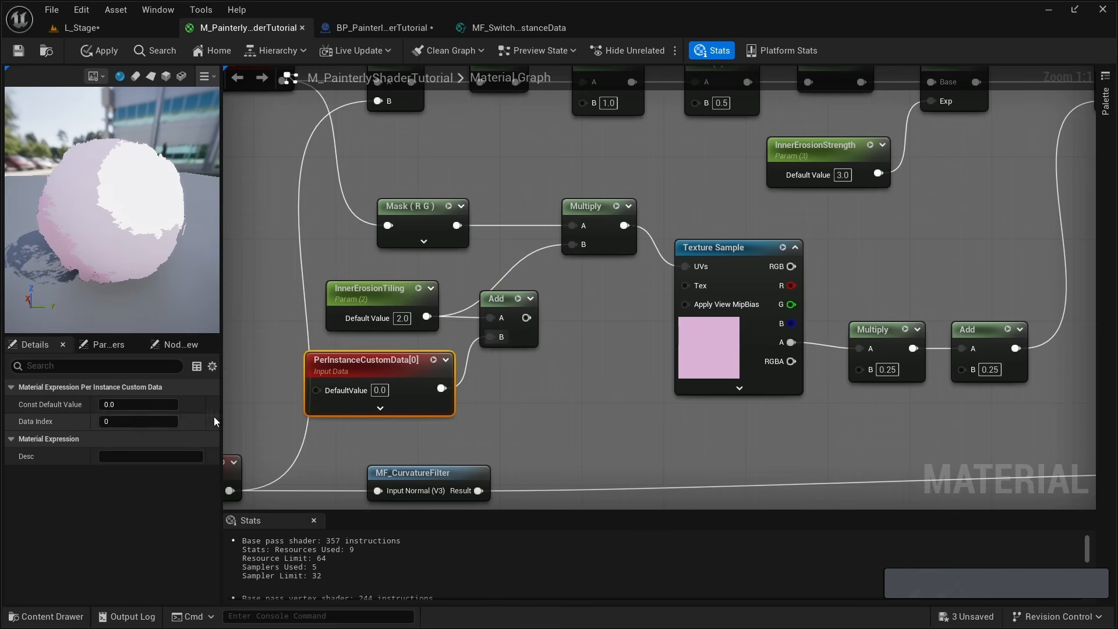
text(1)
click(139, 404)
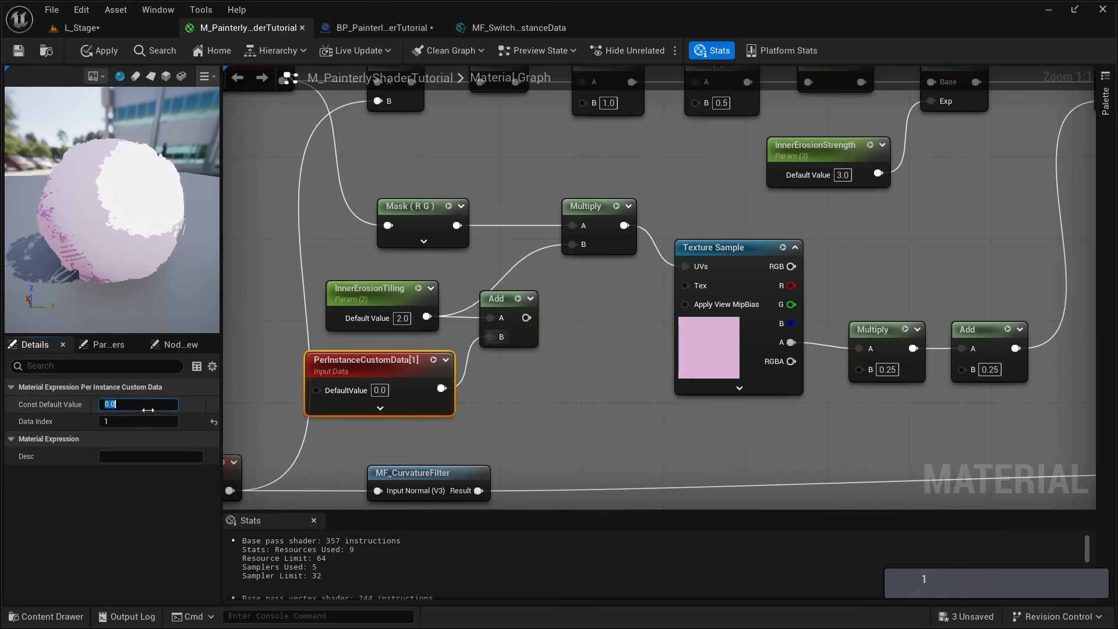
text(1)
key(Return)
Connect the Add output to the B input of the tiling Multiply node and apply the material changes.
right_drag(532, 344, 466, 361)
drag(460, 334, 507, 262)
click(445, 320)
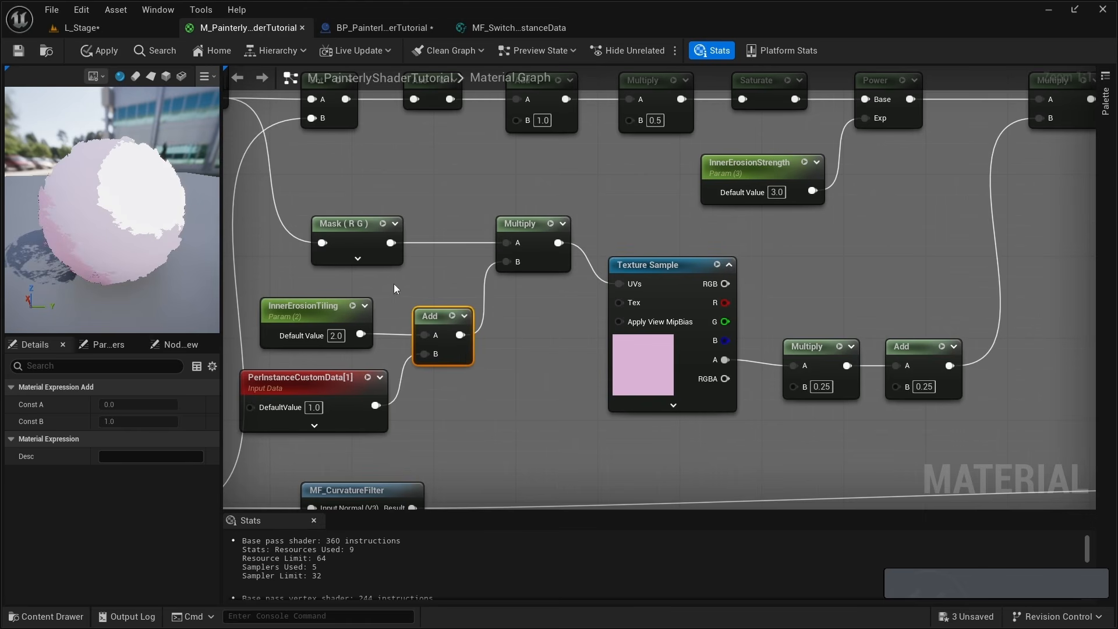
right_drag(574, 346, 591, 337)
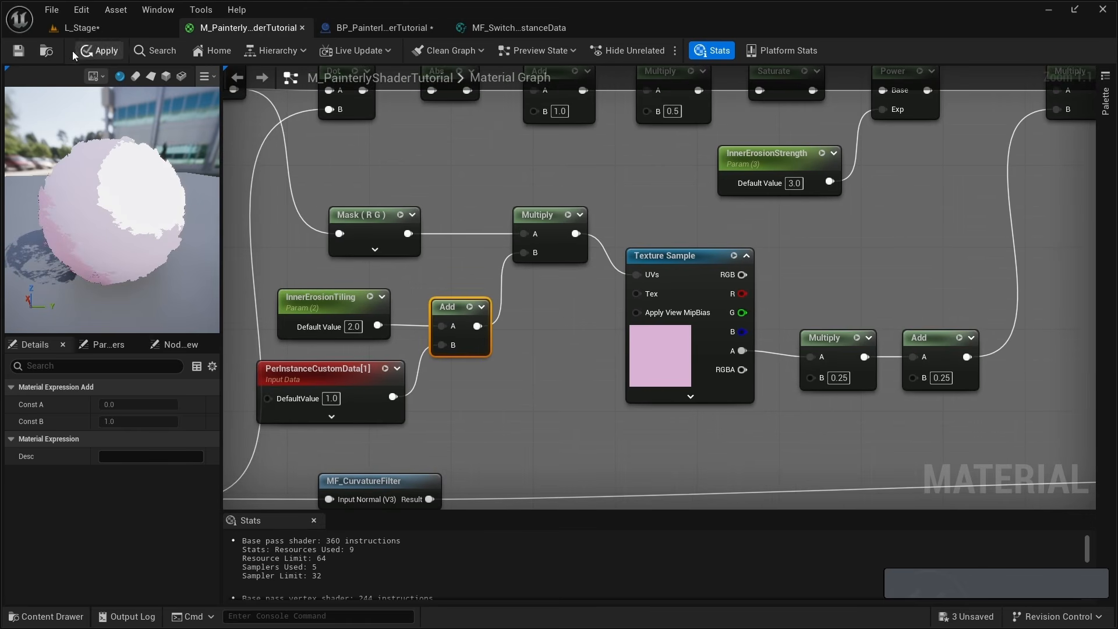
click(93, 50)
Switch to the BP_PainterlyShaderTutorial viewport and inspect the shaded sphere up close.
click(383, 28)
click(223, 73)
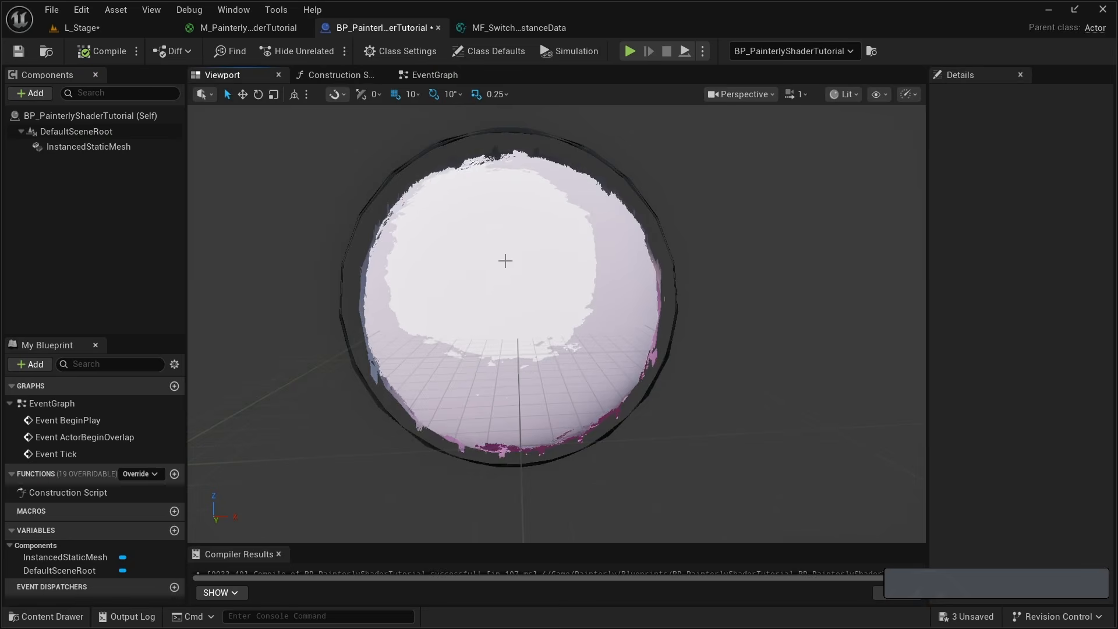
key(w)
right_drag(505, 260, 408, 218)
key(w)
key(s)
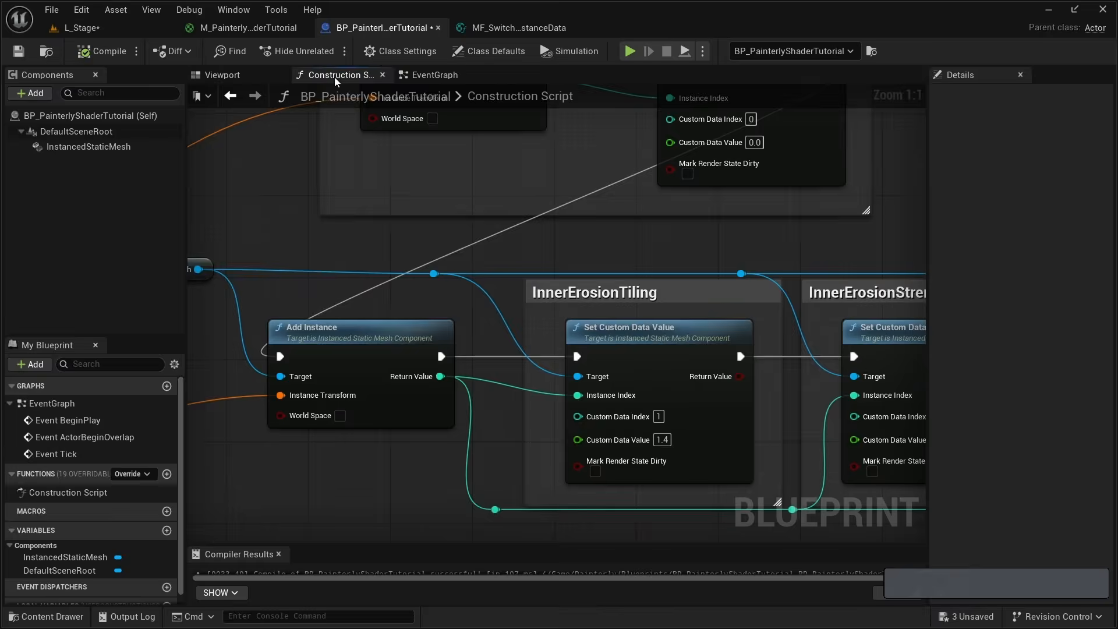
Duplicate the Construction Script's Add Instance row with its Set Custom Data Value groups twice, stacking the copies below the original.
click(333, 77)
scroll(603, 302, down, 9)
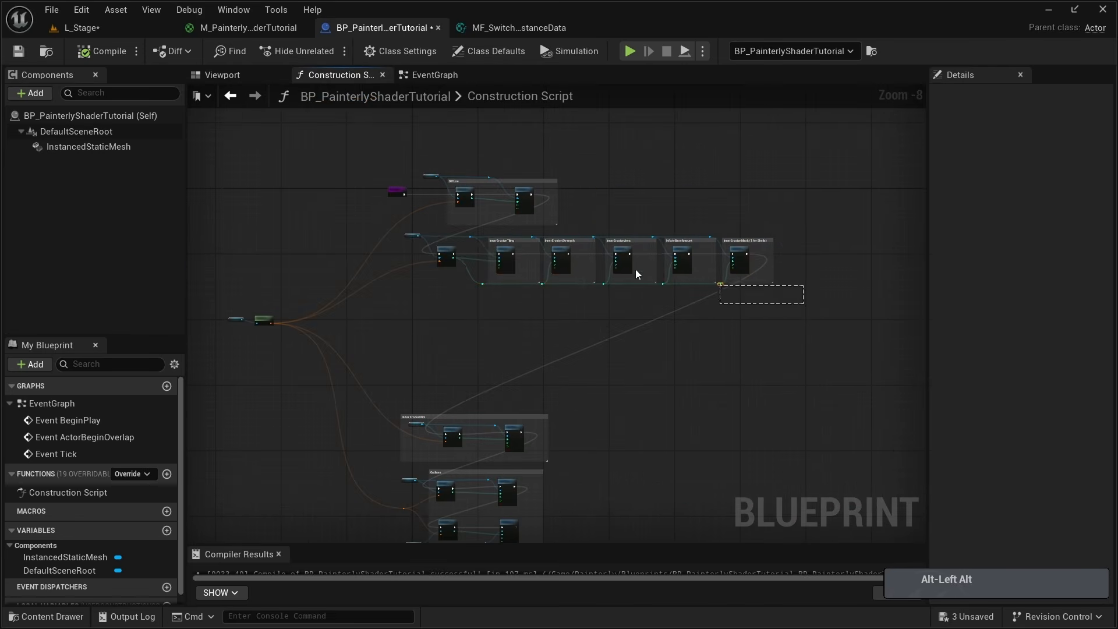
drag(635, 273, 408, 234)
right_drag(482, 315, 500, 238)
key(ctrl+d)
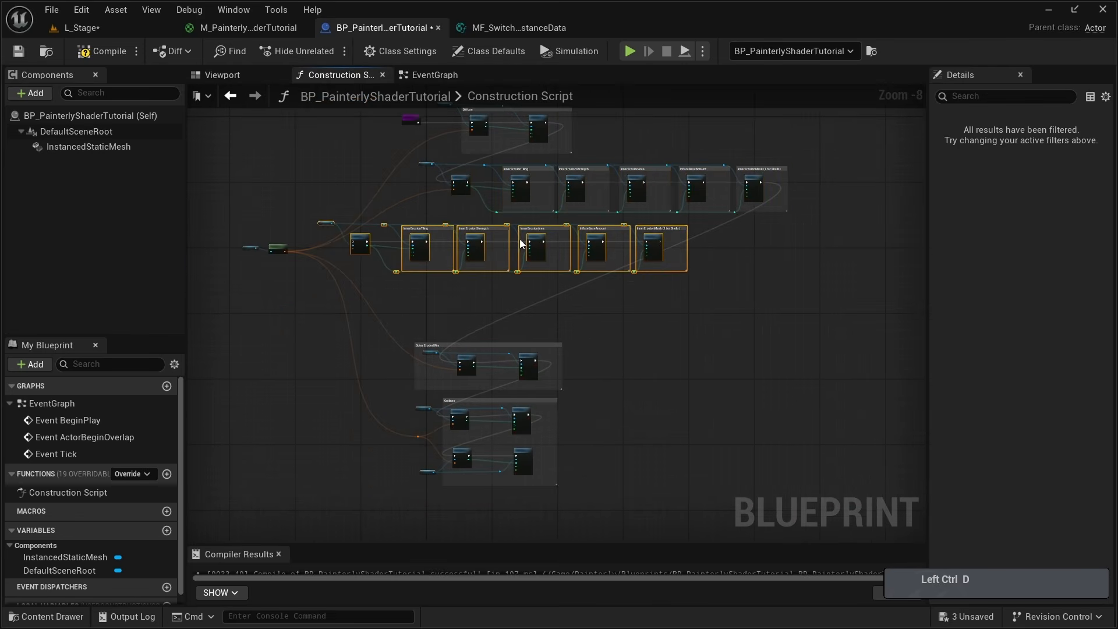
drag(534, 236, 616, 229)
key(ctrl+d)
drag(569, 291, 611, 291)
Move the Outer Eroded Rim and Outlines groups further down and place a third duplicate of the shell row above them.
drag(361, 499, 594, 329)
drag(531, 357, 524, 449)
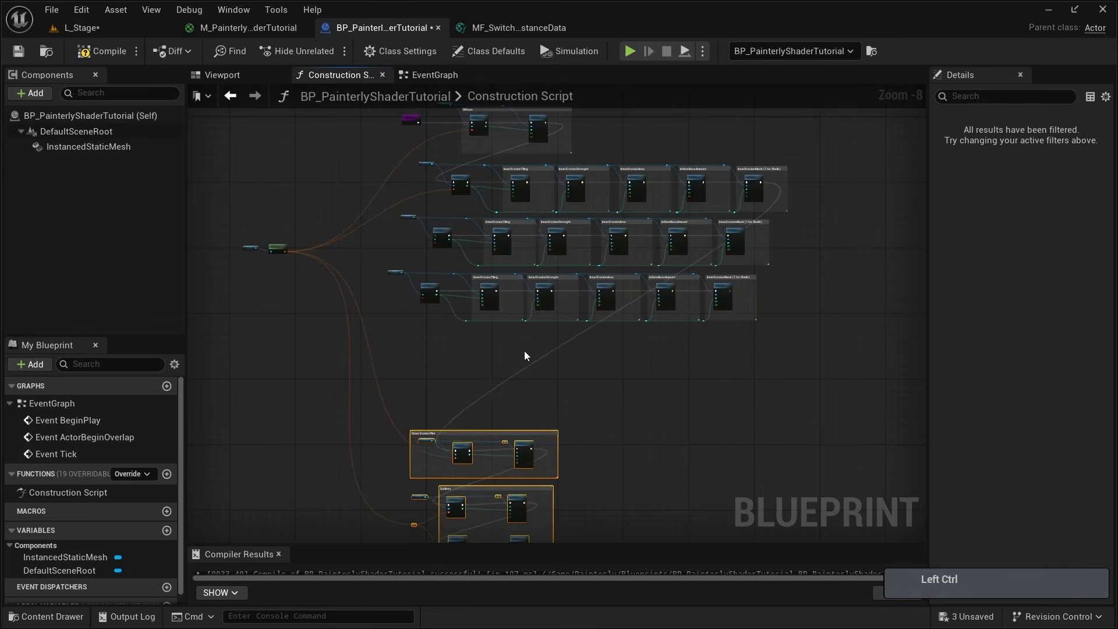
key(ctrl+d)
key(ctrl+z)
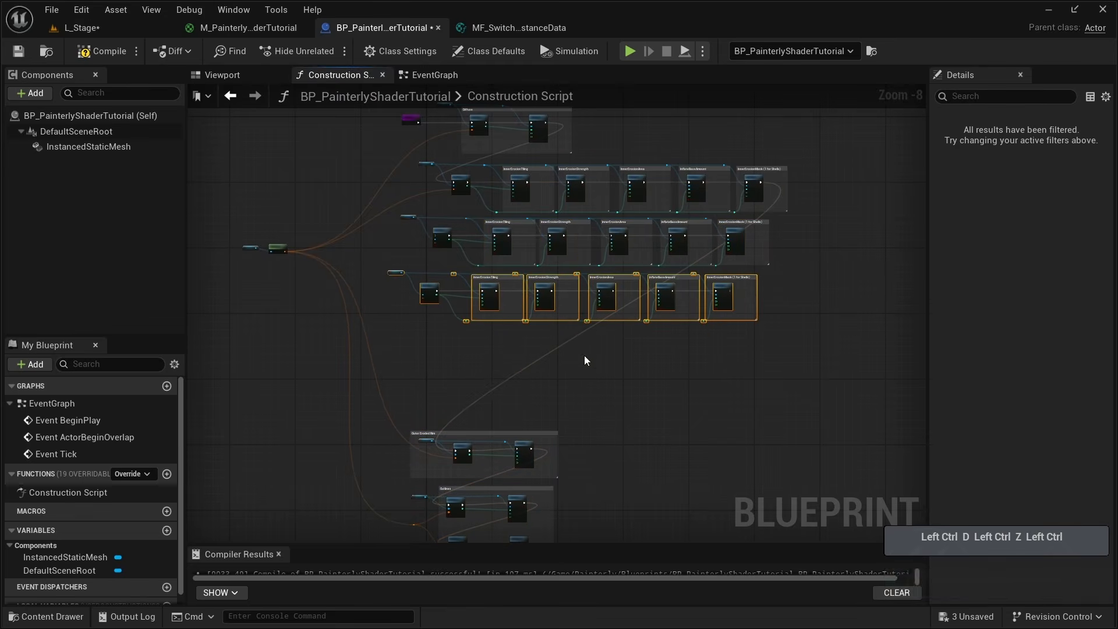
key(ctrl+d)
drag(613, 364, 627, 350)
drag(378, 261, 444, 291)
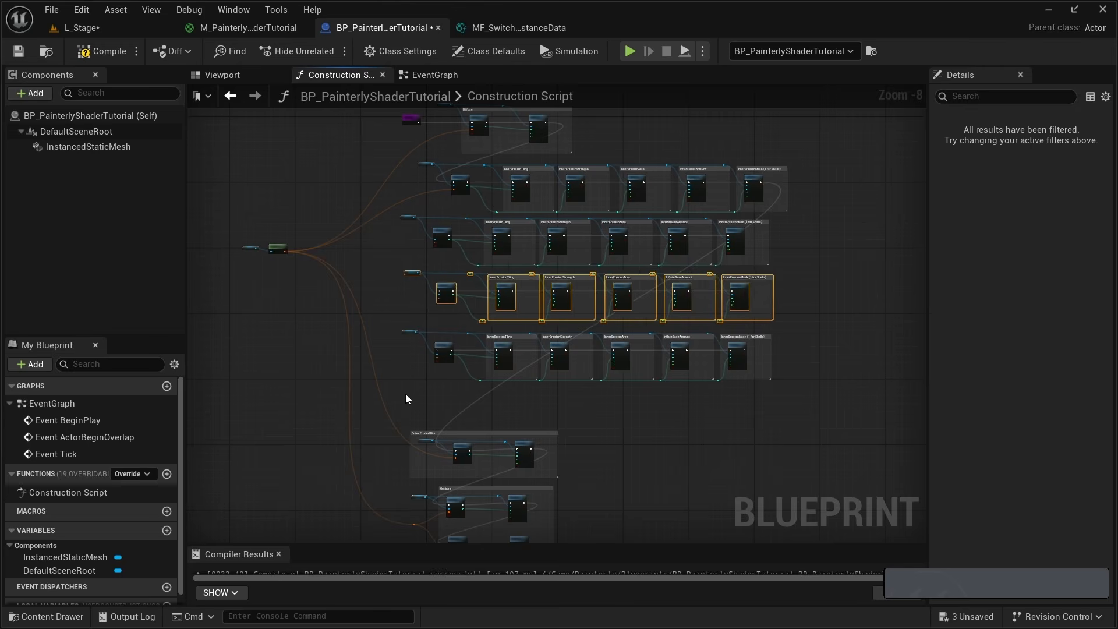
drag(407, 396, 745, 334)
Chain the four shell rows by connecting each row's last Set Custom Data Value execution output to the following row's Add Instance.
right_drag(658, 260, 626, 352)
scroll(748, 282, up, 4)
right_drag(748, 281, 698, 246)
drag(700, 227, 200, 349)
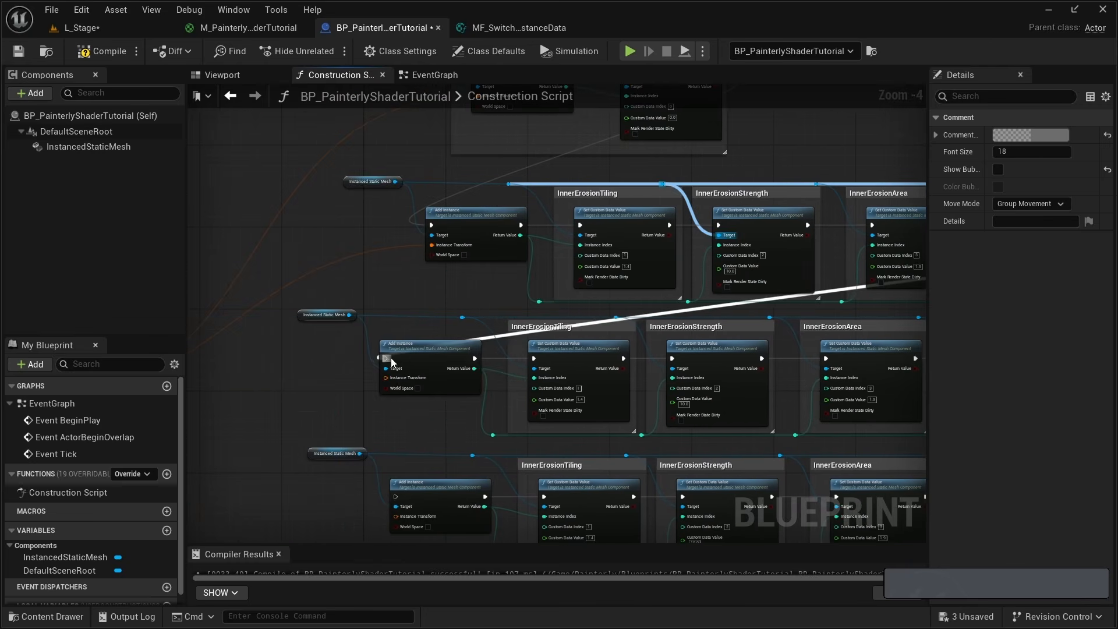
drag(391, 362, 388, 359)
right_drag(757, 361, 349, 284)
drag(797, 281, 296, 421)
right_drag(647, 408, 324, 249)
drag(792, 262, 333, 392)
right_drag(547, 401, 537, 390)
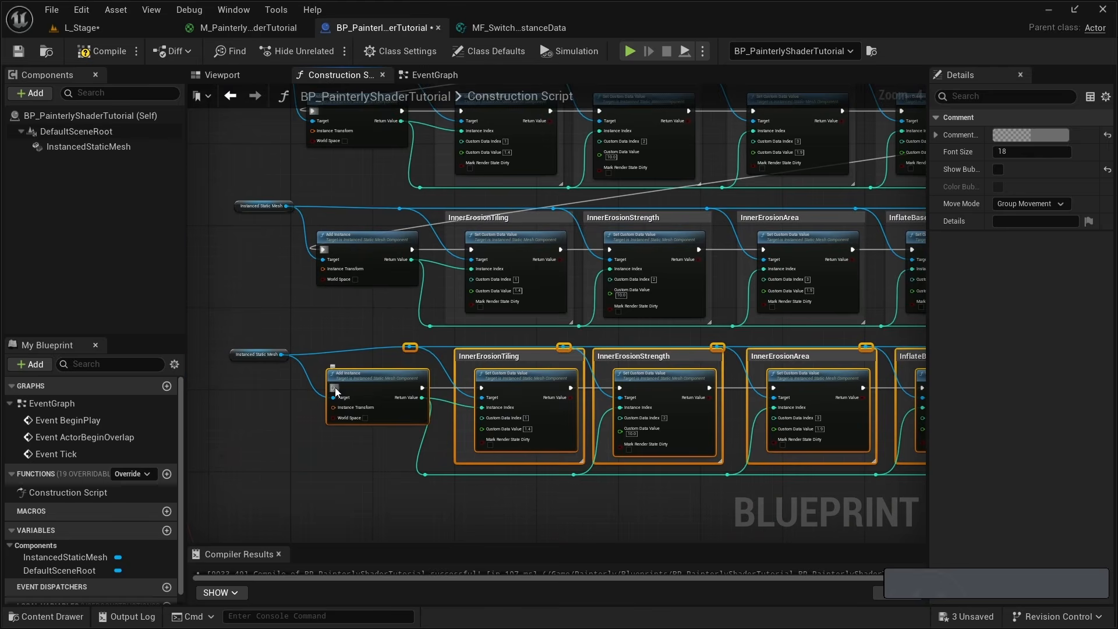
Connect the fourth shell row's execution output to the Outer Eroded Rim's Add Instance and route that wire neatly through two reroute nodes.
drag(334, 389, 824, 249)
right_drag(834, 384, 805, 328)
drag(805, 328, 468, 409)
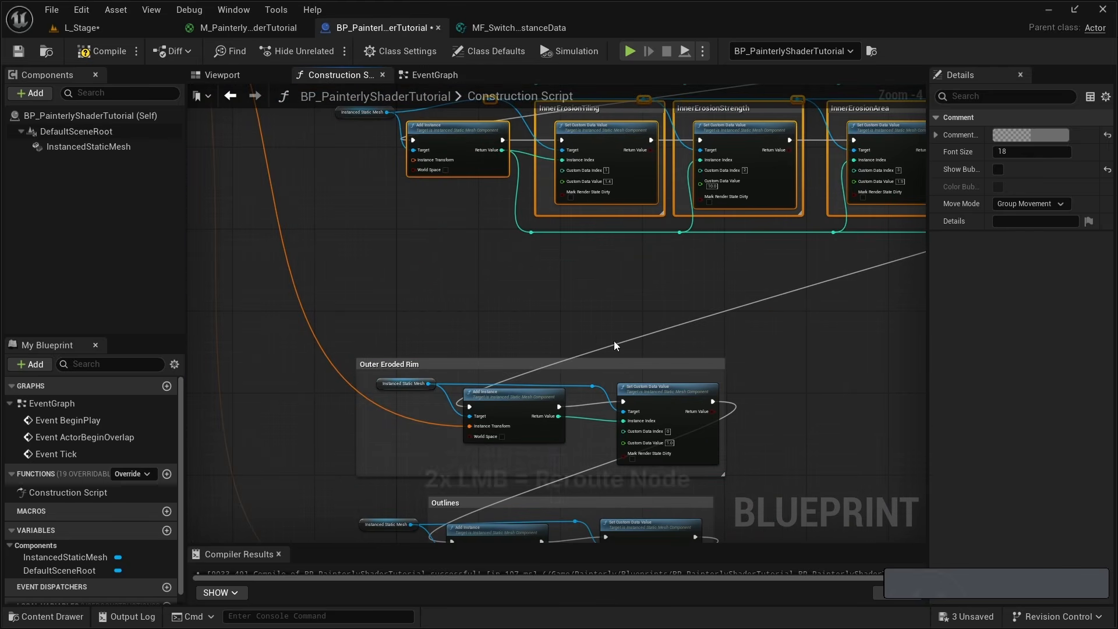
double_click(614, 345)
drag(614, 344, 507, 370)
double_click(429, 284)
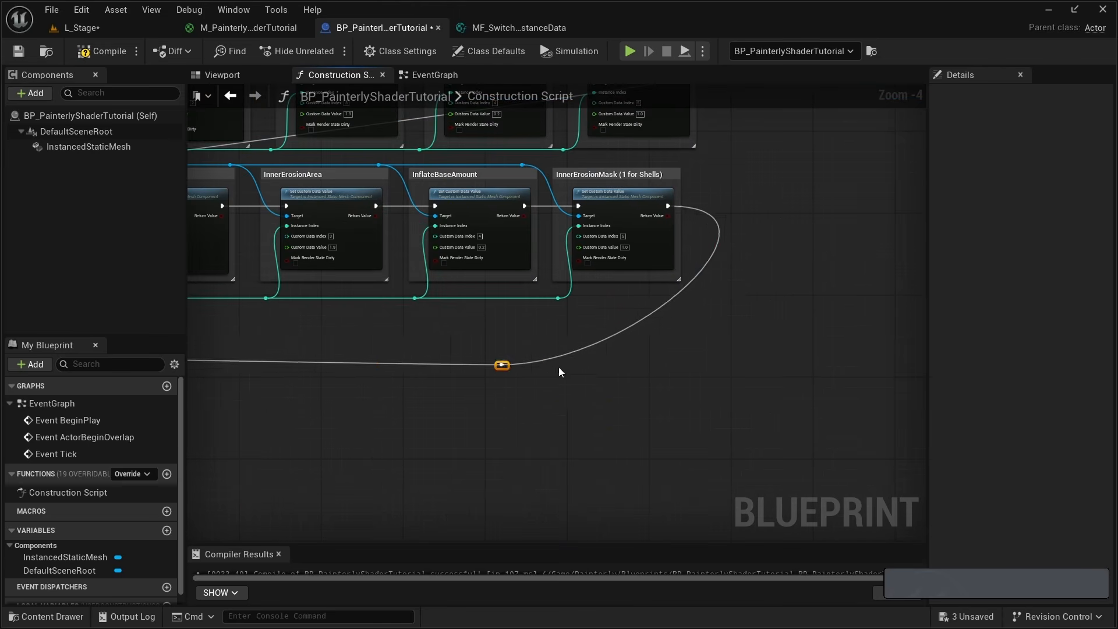
Connect Get Relative Transform's return value to the Instance Transform input of Add Instance in the three duplicated shell rows.
key(alt+Left)
key(alt+Left)
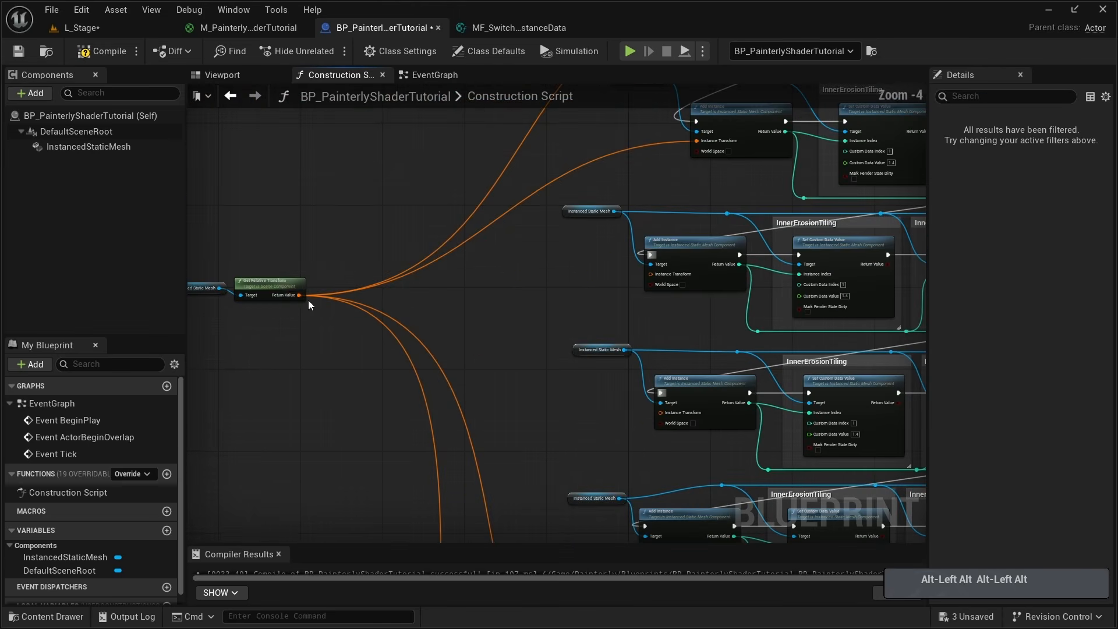
drag(294, 295, 650, 404)
right_drag(320, 443, 308, 281)
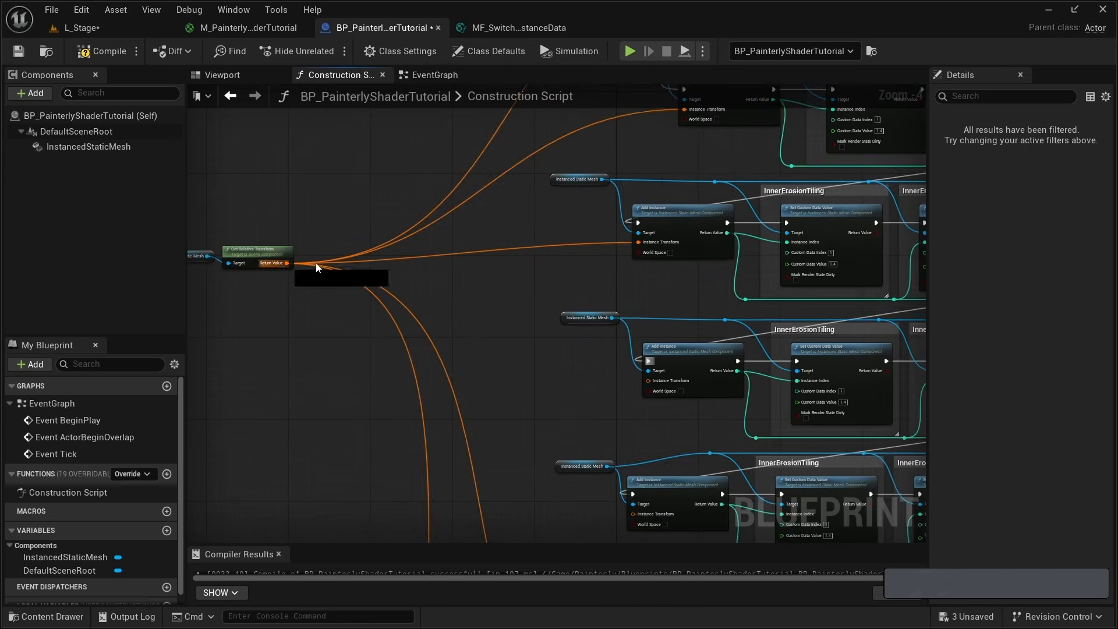
drag(316, 267, 553, 357)
key(alt+Left)
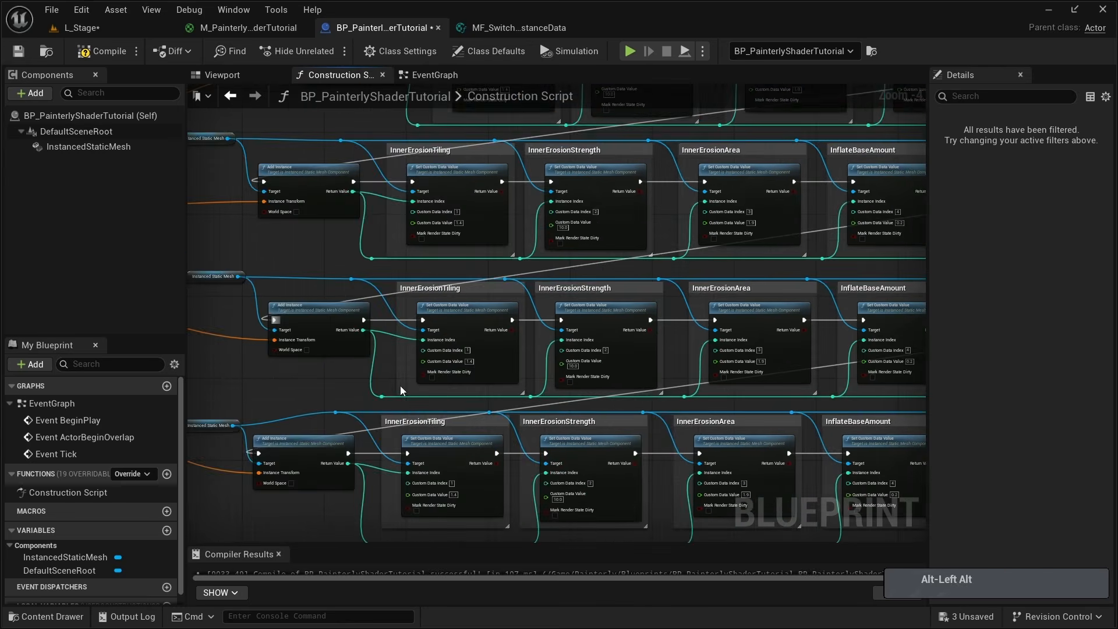
Enclose the four shell rows and their reroute nodes in a comment box titled Shells.
scroll(401, 390, down, 4)
drag(377, 216, 728, 400)
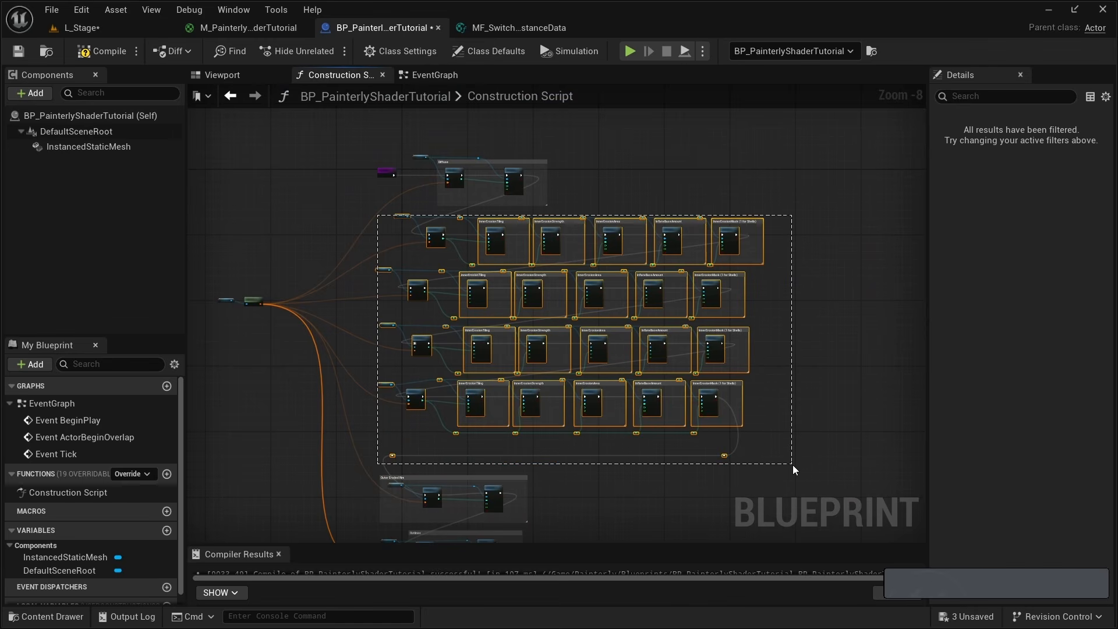
drag(791, 465, 792, 464)
text(c)
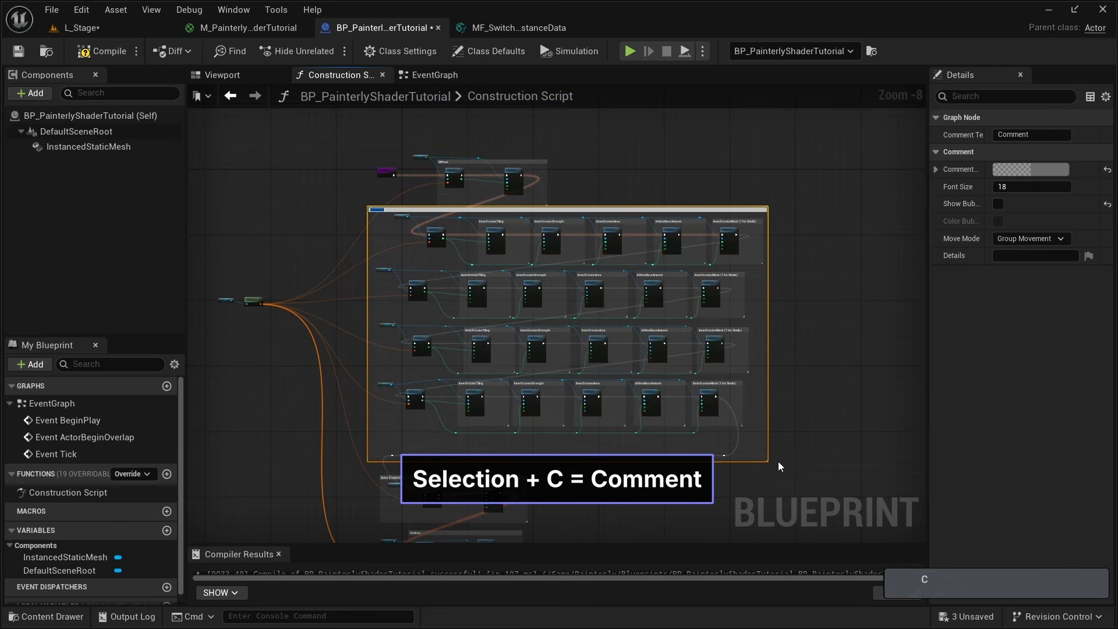
text(Shelòls)
key(Return)
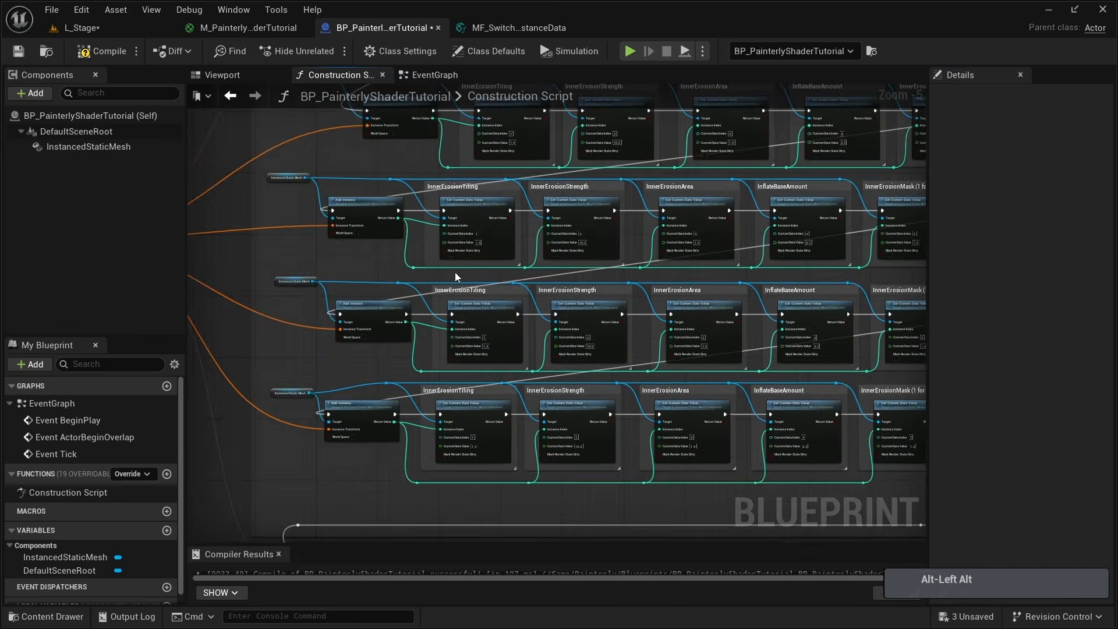
Set the second shell row's InnerErosionTiling custom data value to 1.6.
mouse_move(454, 277)
right_down()
mouse_move(400, 317)
mouse_move(439, 279)
right_up()
scroll(440, 279, up, 1)
scroll(440, 279, up, 5)
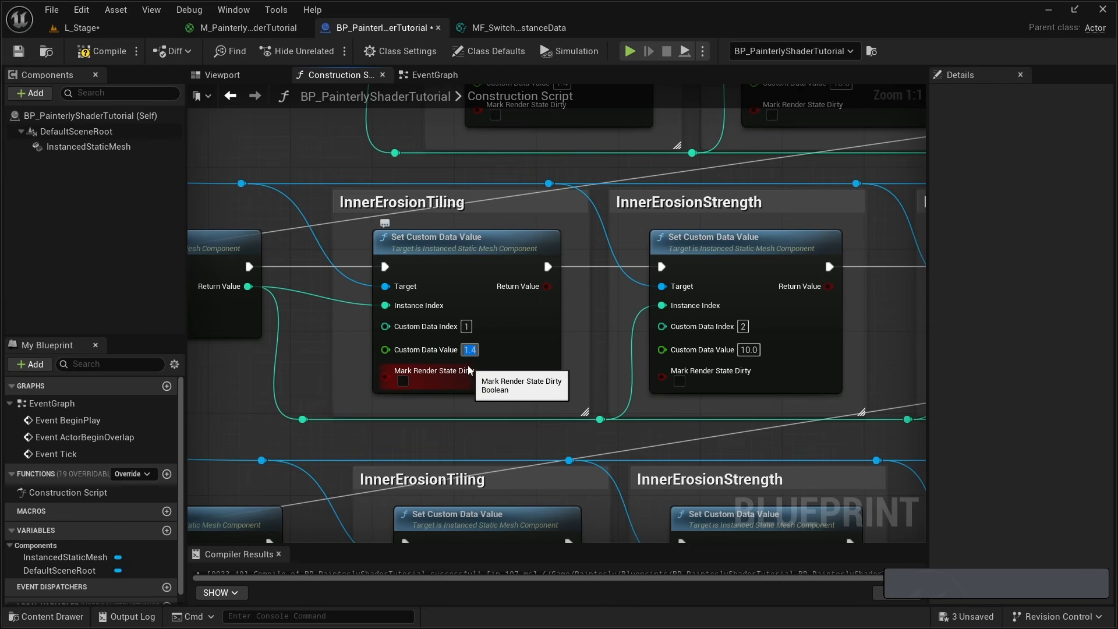
text(1.6)
key(Return)
right_drag(539, 380, 538, 380)
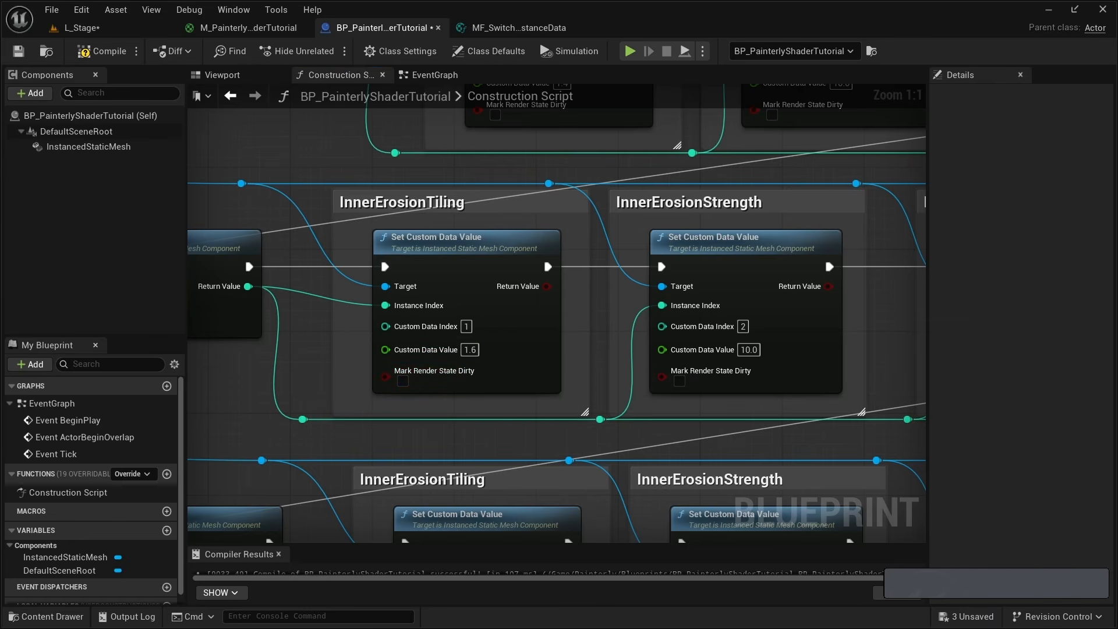
Set the second shell row's InnerErosionArea custom data value to 2.0 and its InflateBaseAmount value to 1.5.
right_drag(777, 242, 370, 234)
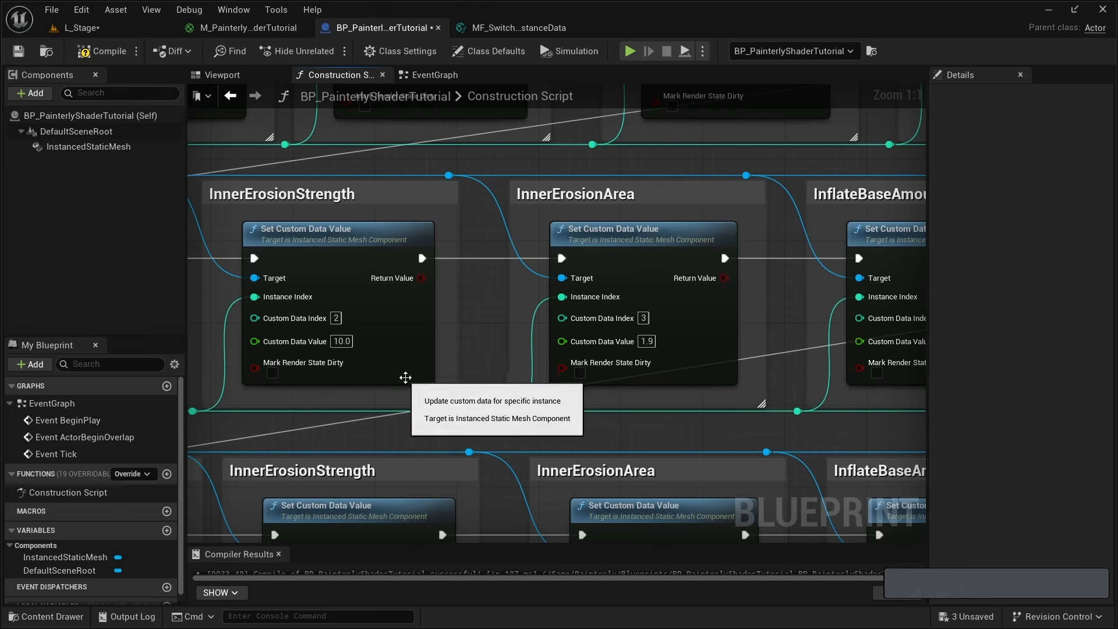
click(648, 342)
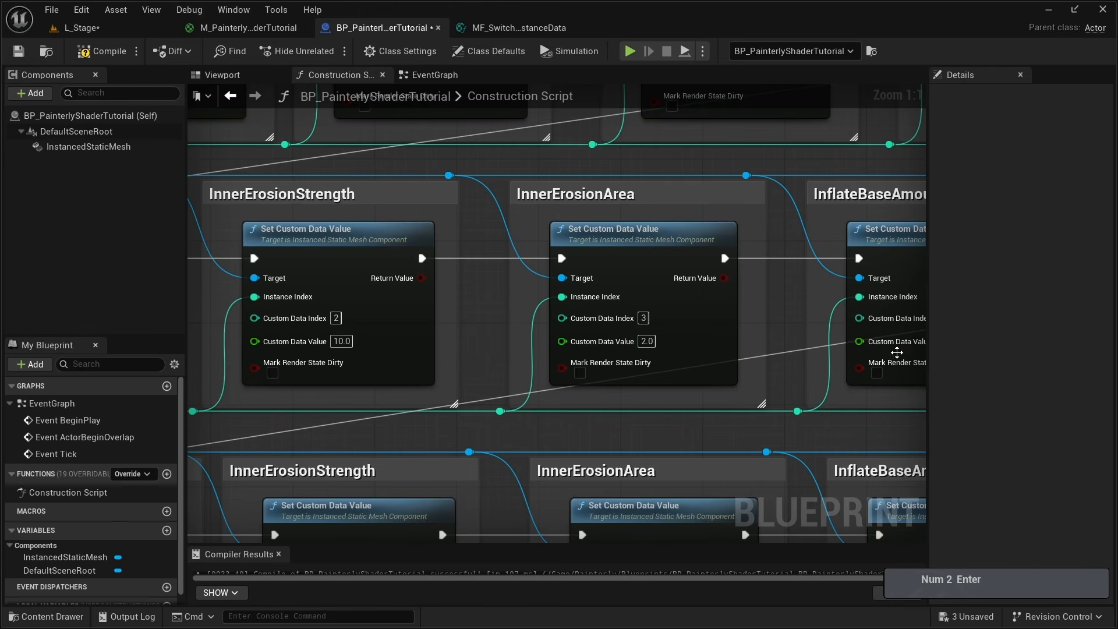
right_drag(897, 352, 525, 344)
click(572, 332)
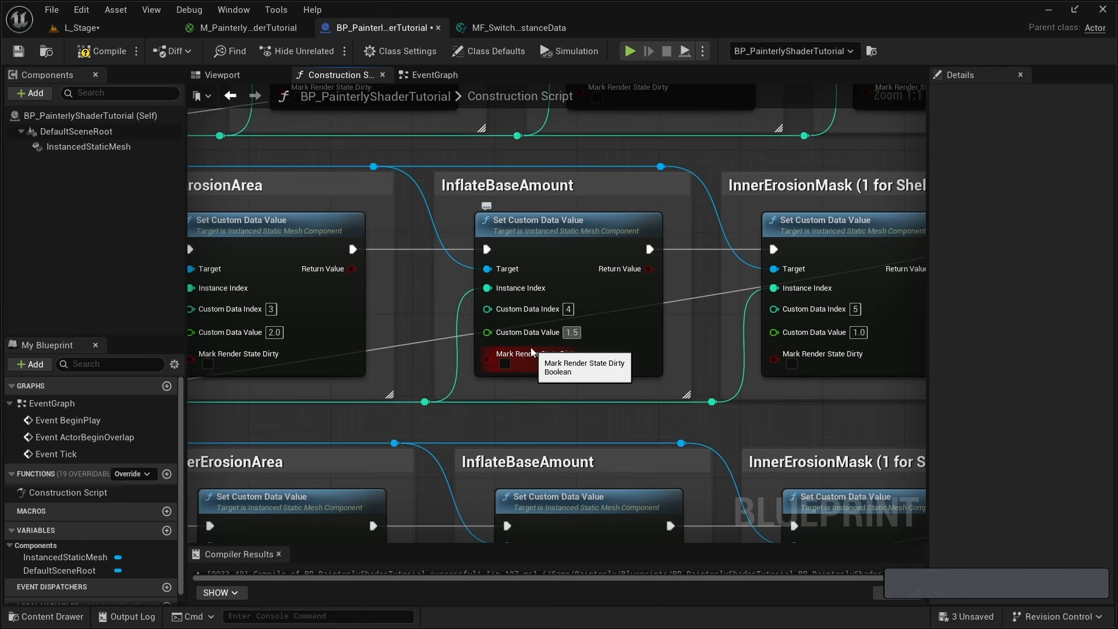
text(1.5)
key(Return)
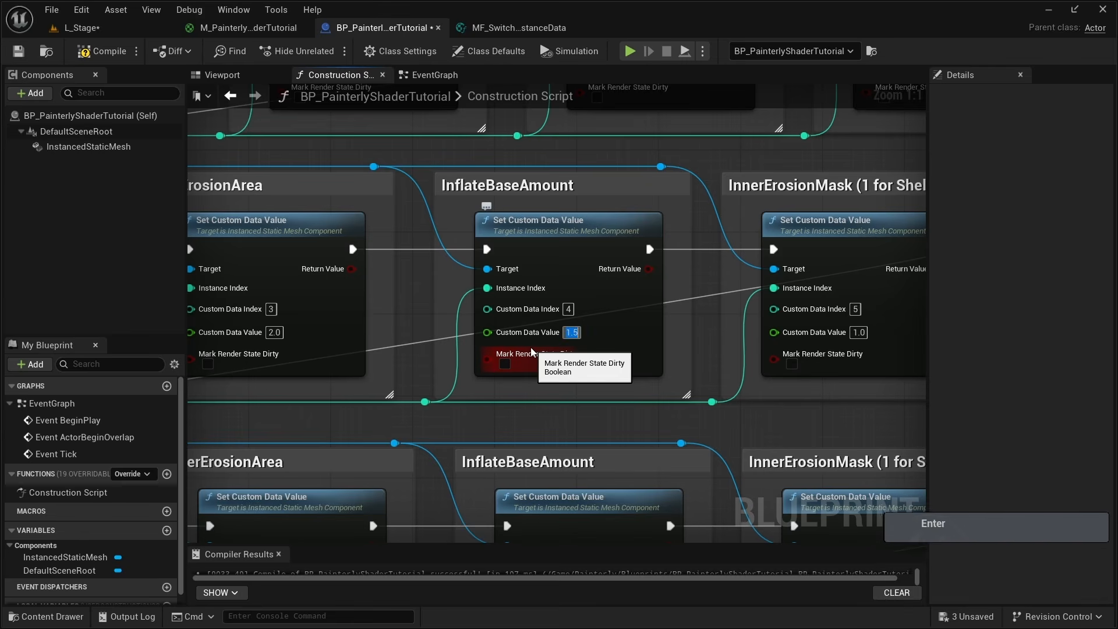
Set the third shell row's InnerErosionTiling custom data value to 1.7.
right_drag(619, 285, 500, 304)
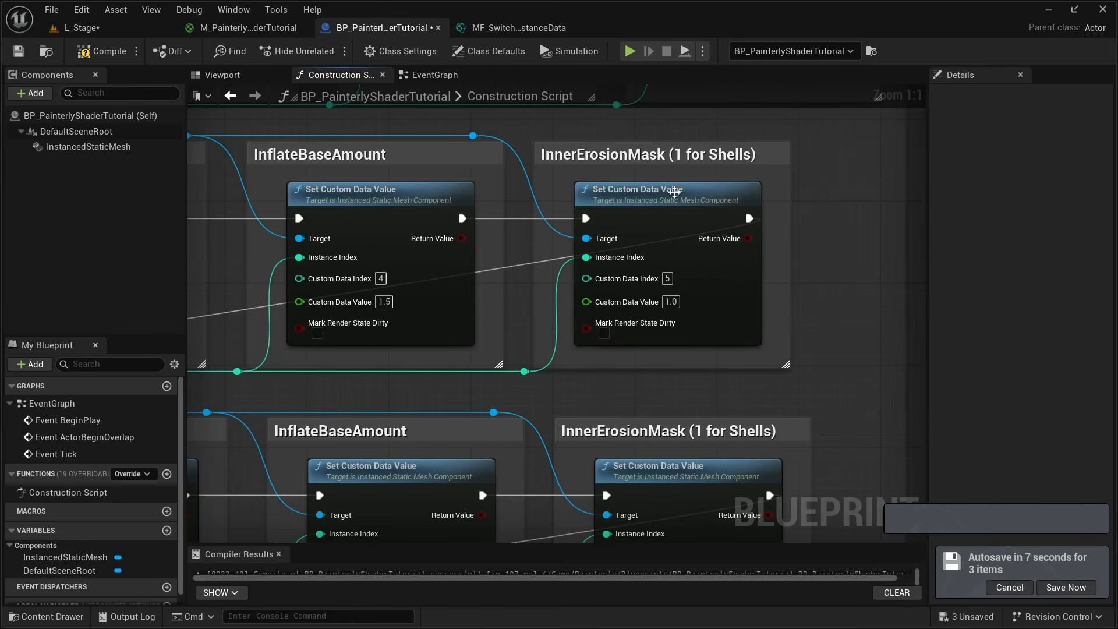
right_drag(565, 521, 586, 220)
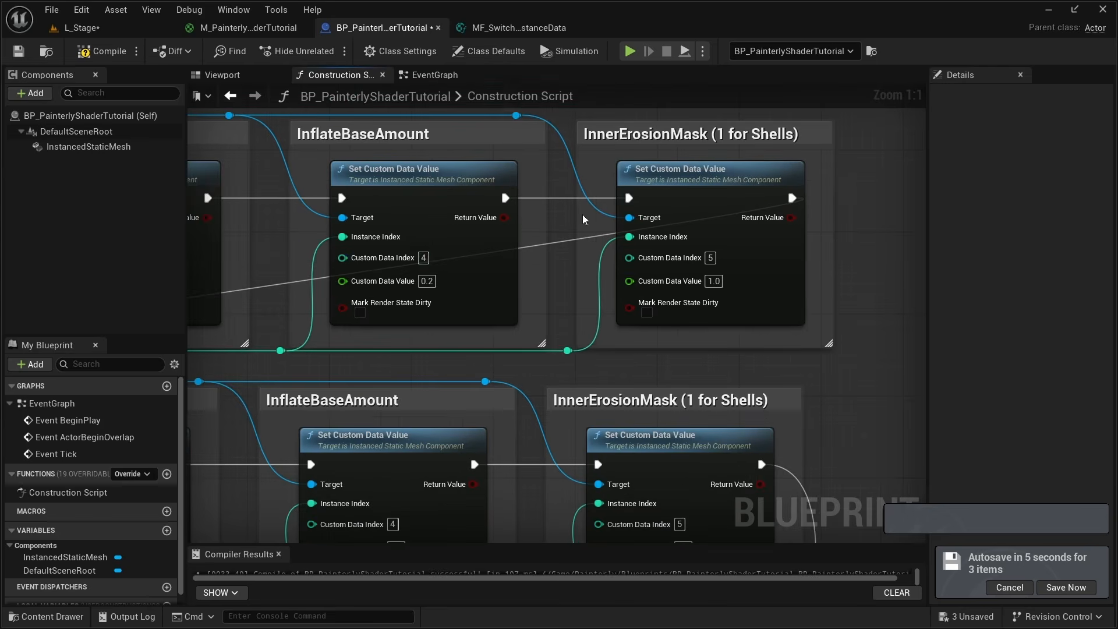
right_drag(257, 264, 477, 309)
right_drag(327, 322, 920, 326)
scroll(504, 262, down, 4)
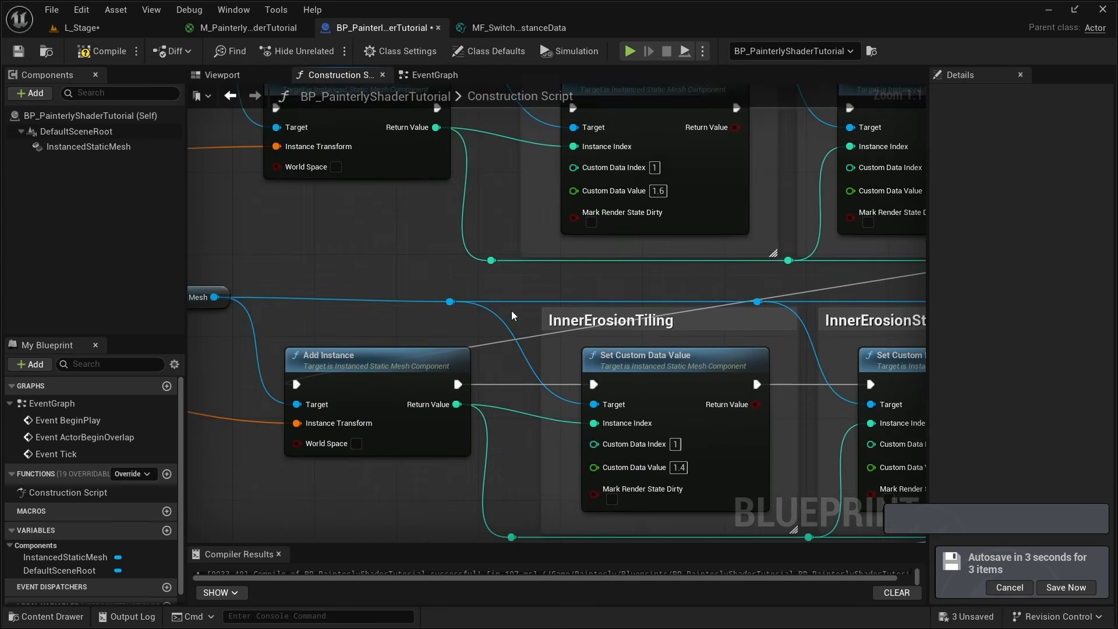
key(alt)
right_drag(483, 456, 469, 96)
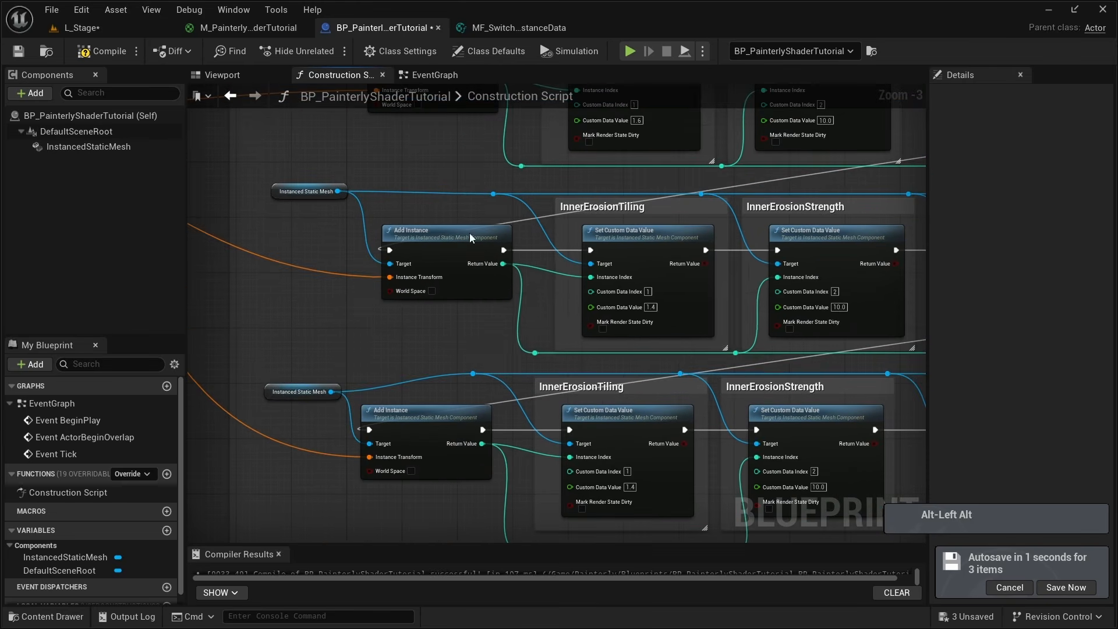
right_drag(484, 312, 338, 389)
scroll(365, 361, up, 2)
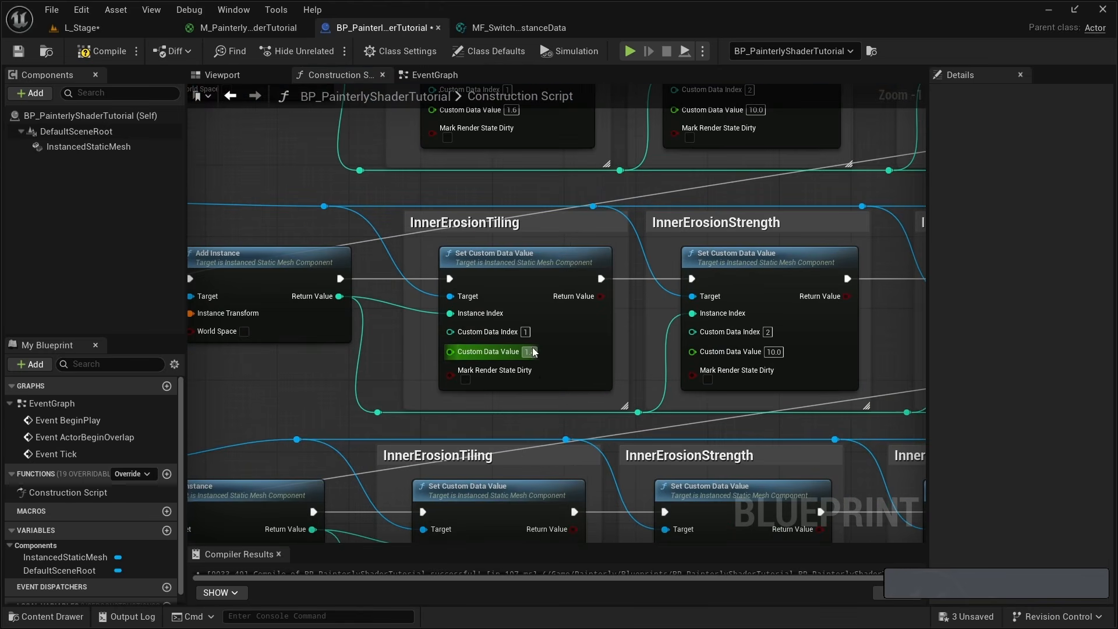
text(1.7)
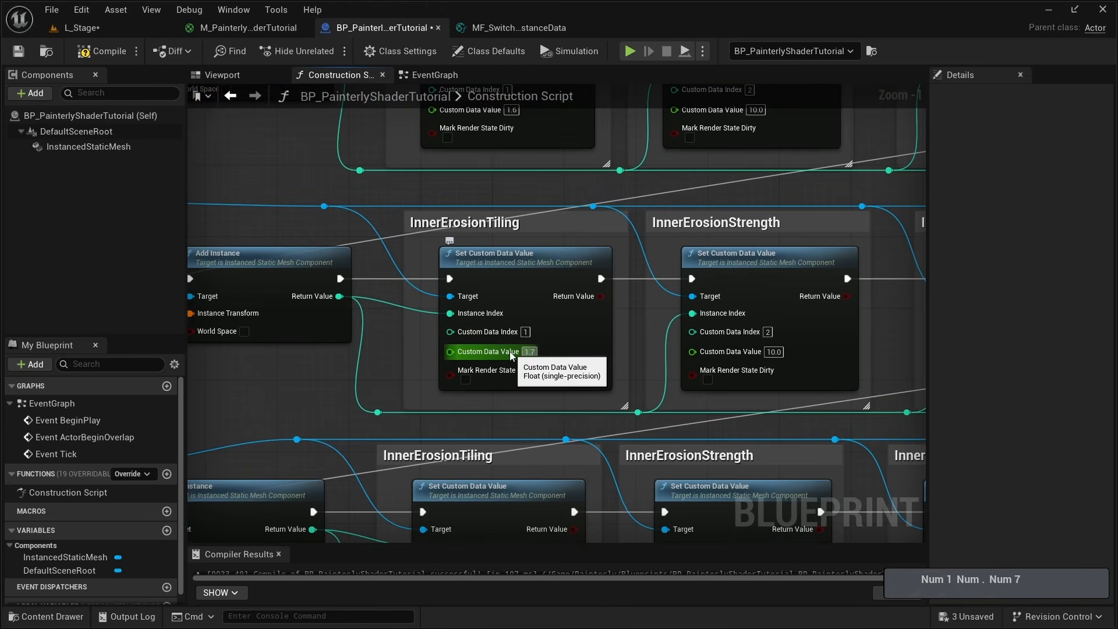
Set the third shell row's InnerErosionArea custom data value to 2.02 and its InflateBaseAmount value to 3.0.
right_drag(682, 387, 302, 370)
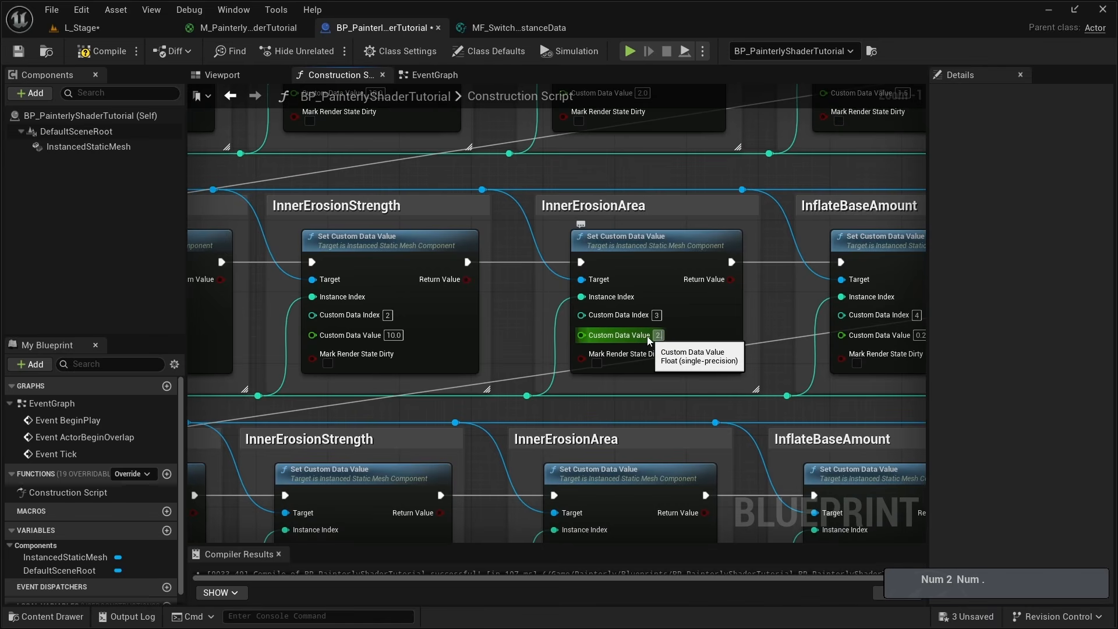
right_drag(780, 323, 517, 305)
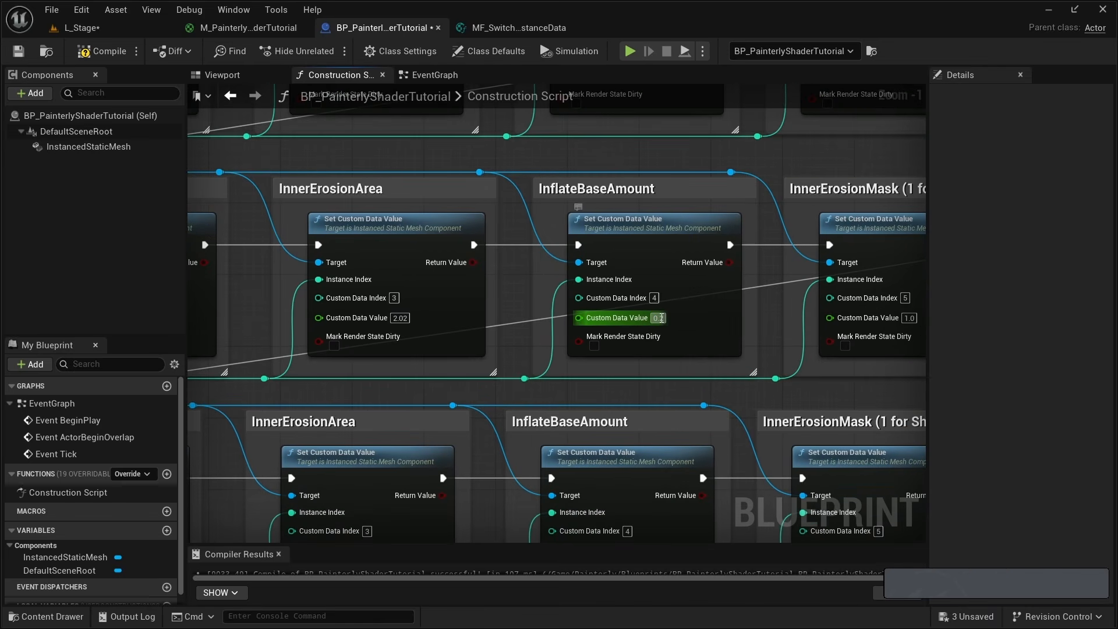
text(3)
key(Return)
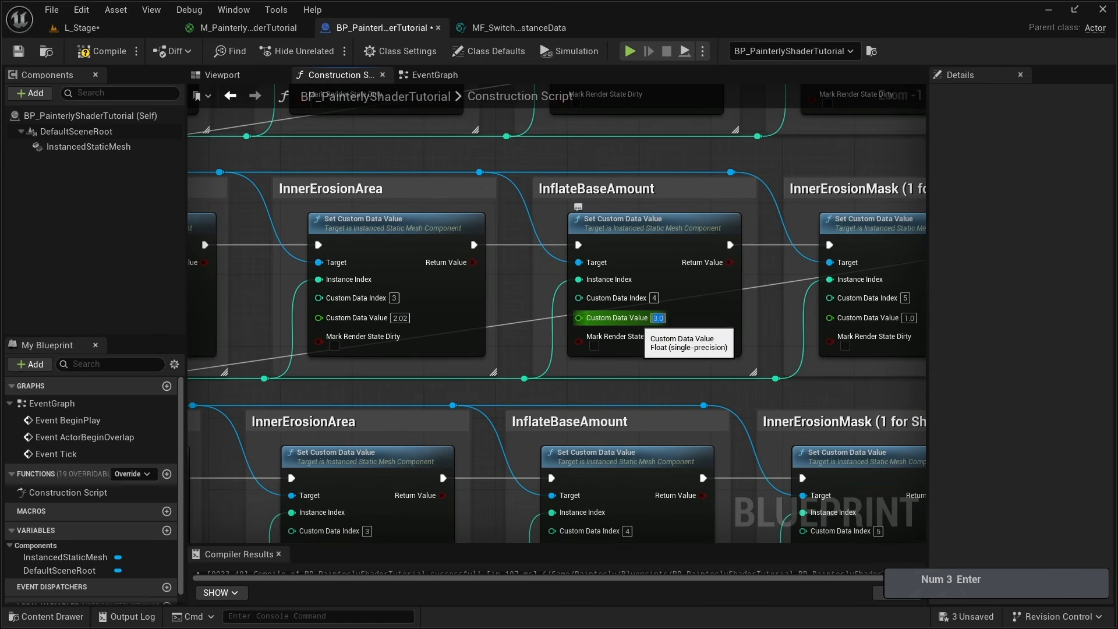
Set the fourth shell row's InnerErosionTiling custom data value to 1.9.
right_drag(644, 254, 462, 291)
right_drag(332, 454, 763, 288)
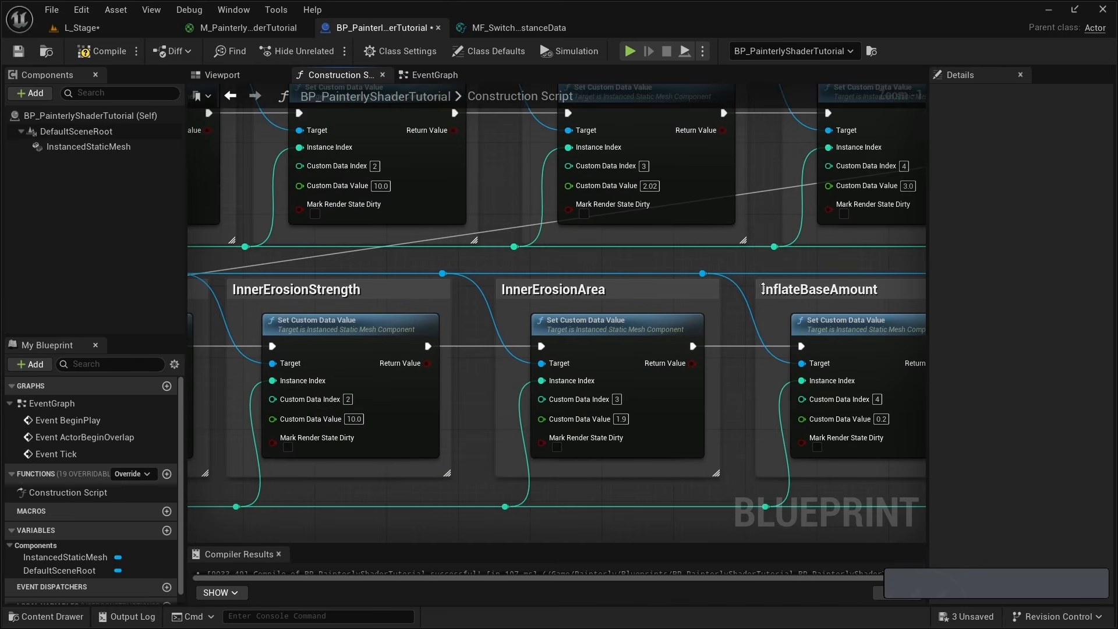
right_drag(288, 358, 749, 333)
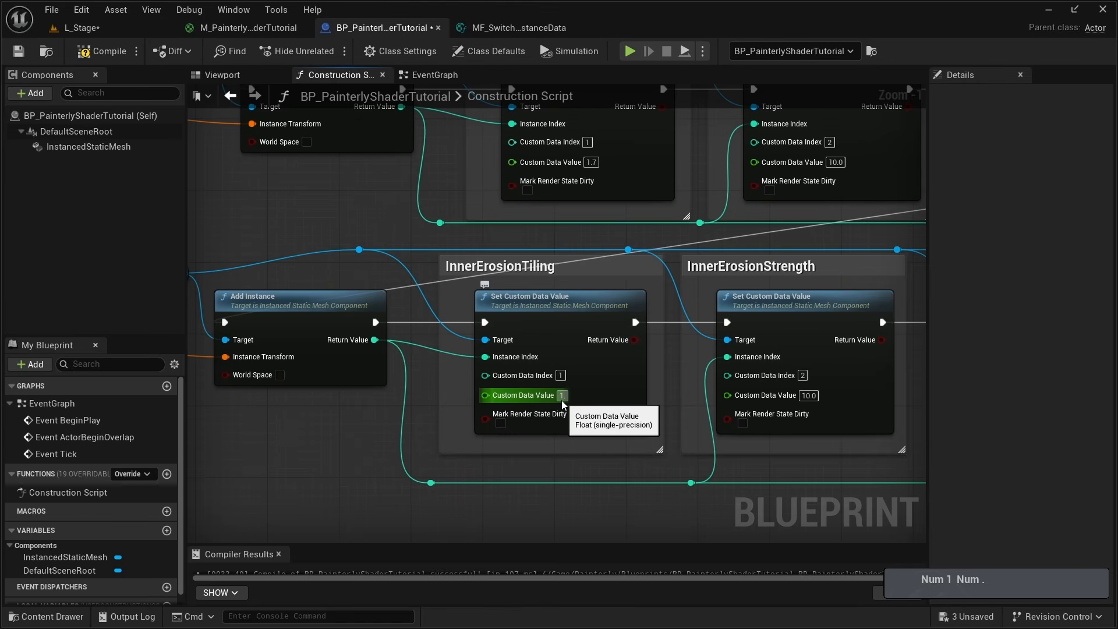
text(9)
key(Return)
Set the fourth shell row's InnerErosionArea custom data value to 2.05 and its InflateBaseAmount value to 5.0.
right_drag(852, 396, 760, 375)
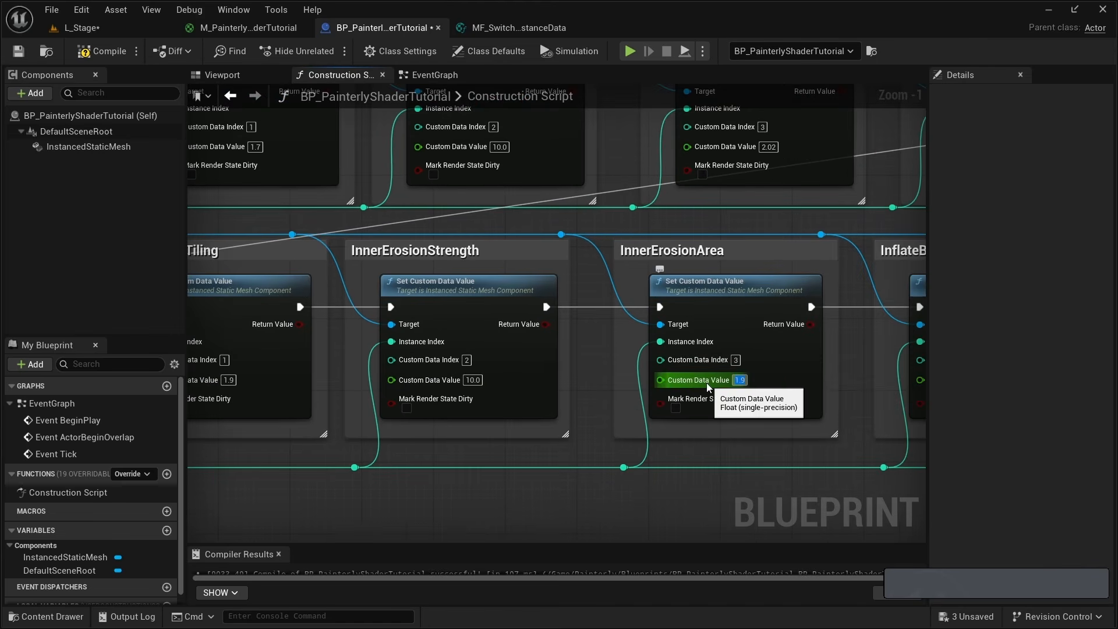
text(2.05)
key(Return)
right_drag(678, 381, 350, 362)
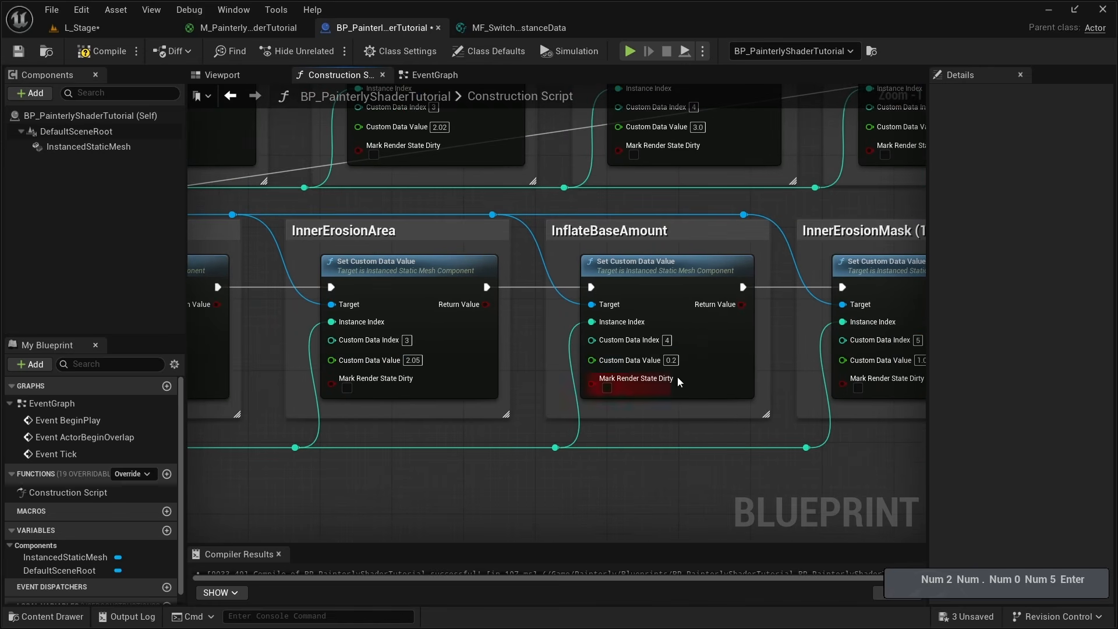
click(669, 360)
text(5)
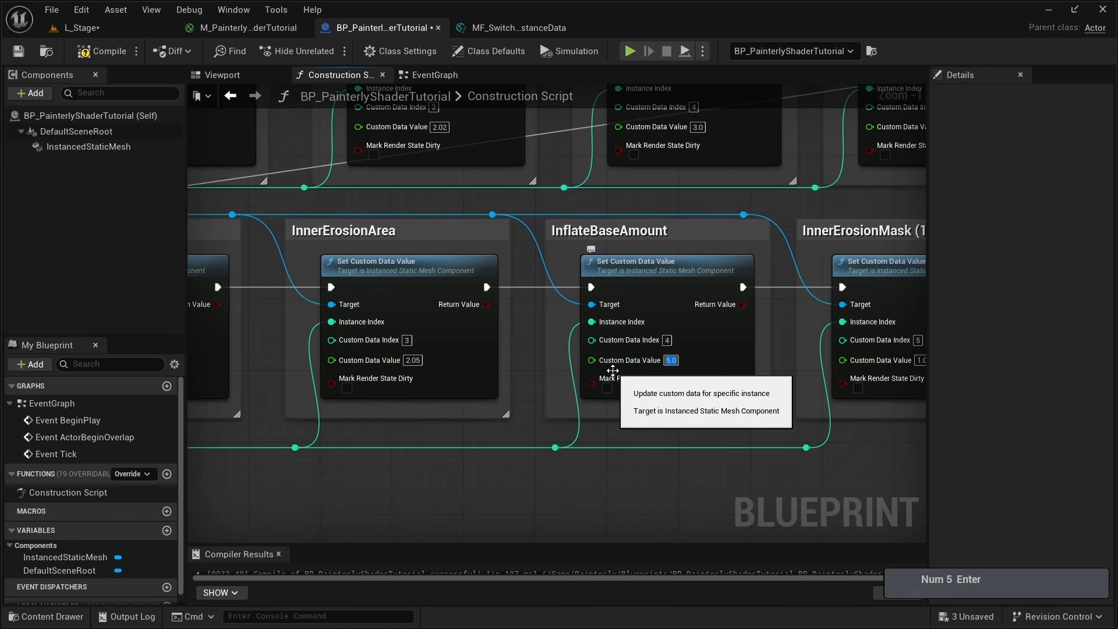
Look over the four shell rows, then compile and save BP_PainterlyShaderTutorial.
right_drag(801, 392, 500, 387)
scroll(612, 412, down, 2)
right_drag(502, 320, 656, 502)
right_drag(546, 357, 321, 196)
right_drag(488, 305, 710, 513)
scroll(544, 399, down, 2)
right_drag(543, 399, 718, 468)
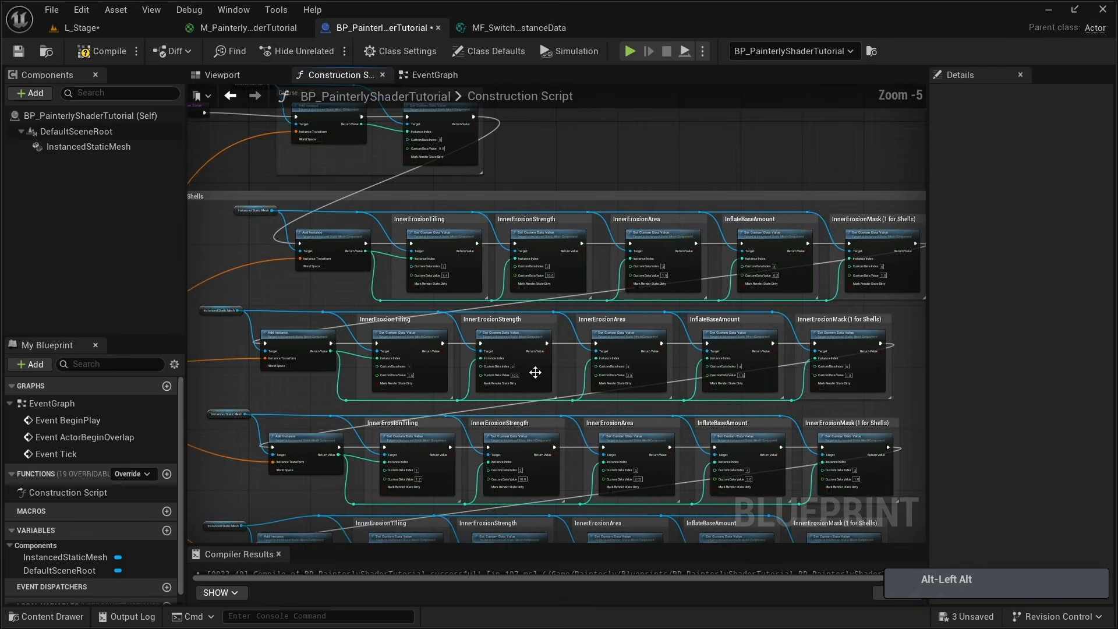
scroll(534, 372, up, 2)
right_drag(535, 372, 696, 148)
scroll(582, 372, down, 2)
click(97, 53)
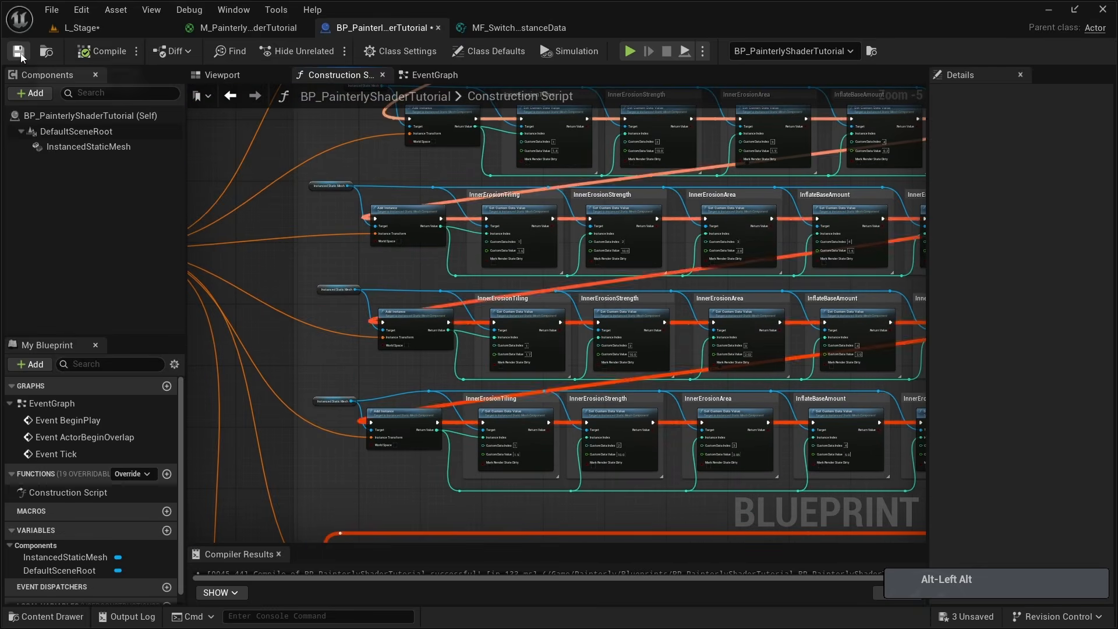
Examine the sphere's layered shells, eroded rim and outlines from several angles in the blueprint's 3D preview.
click(221, 75)
key(a)
mouse_move(570, 255)
right_down()
mouse_move(415, 262)
mouse_move(457, 274)
right_up()
key(w)
key(a)
key(s)
key(w)
key(d)
right_drag(698, 183, 673, 153)
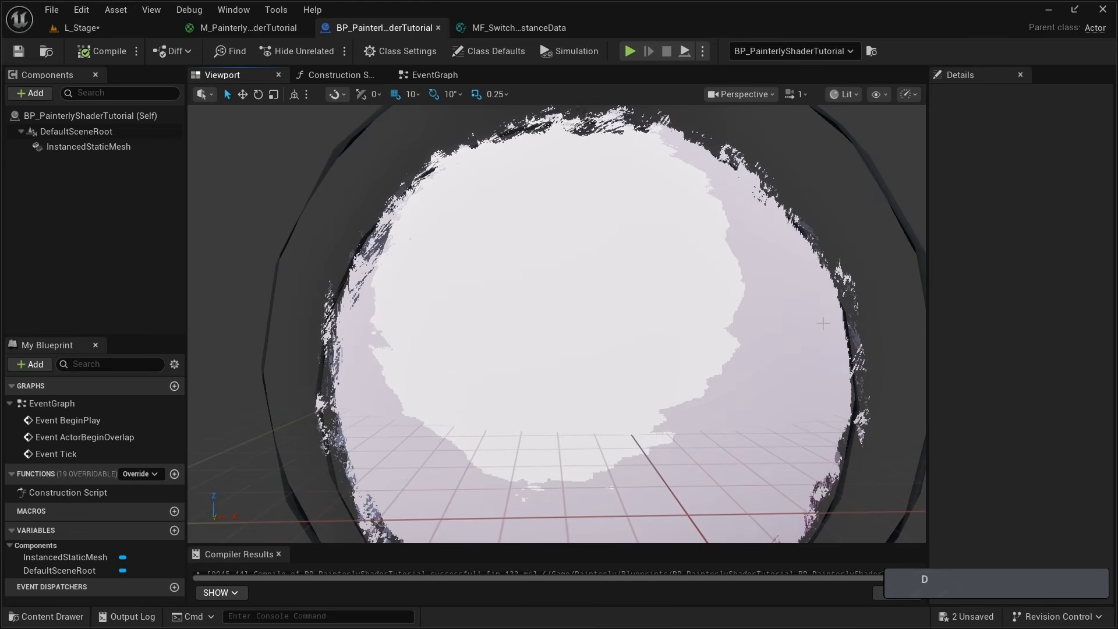
right_drag(611, 126, 601, 135)
key(a)
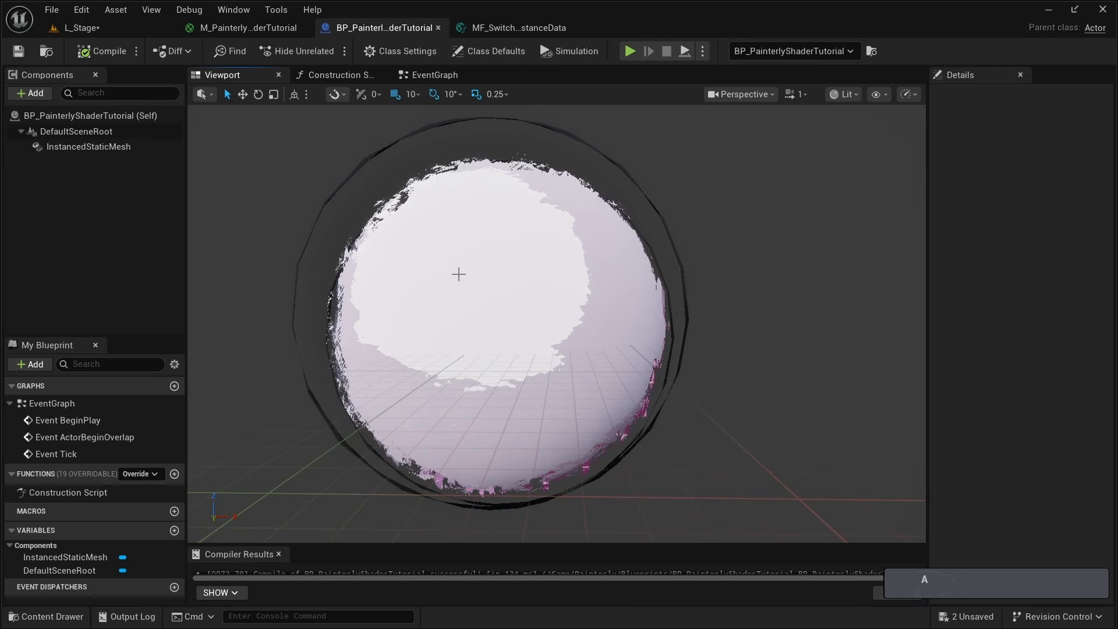
key(w)
right_drag(457, 274, 470, 254)
key(d)
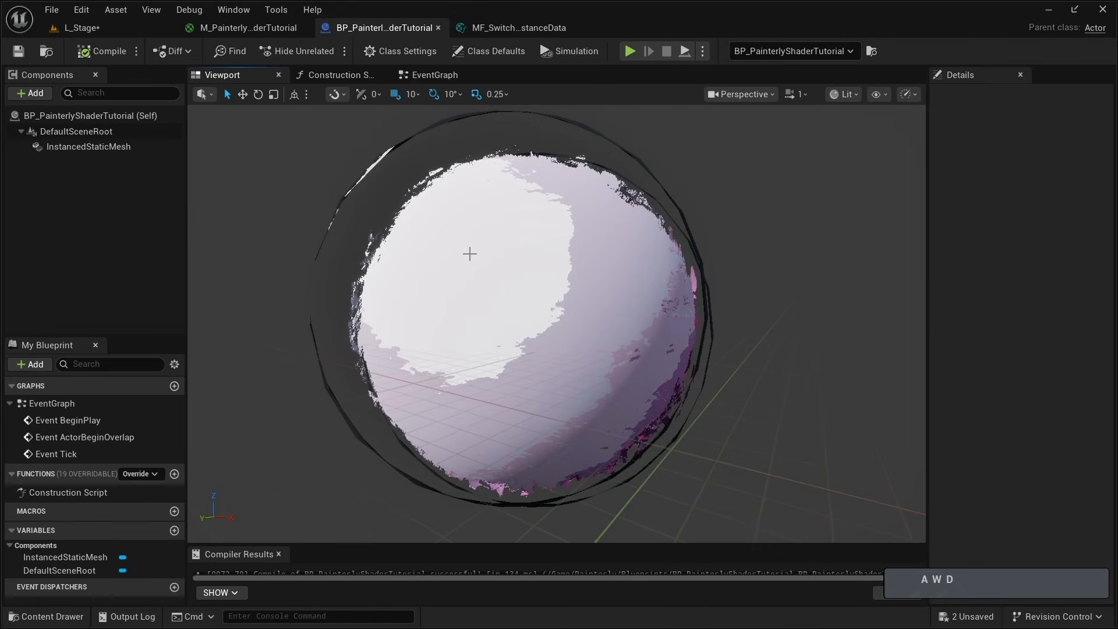
key(a)
right_drag(648, 187, 648, 187)
key(w)
Set SingleOutlineDifference's default value to 5 in M_PainterlyShaderTutorial and apply the material change.
click(262, 29)
click(523, 304)
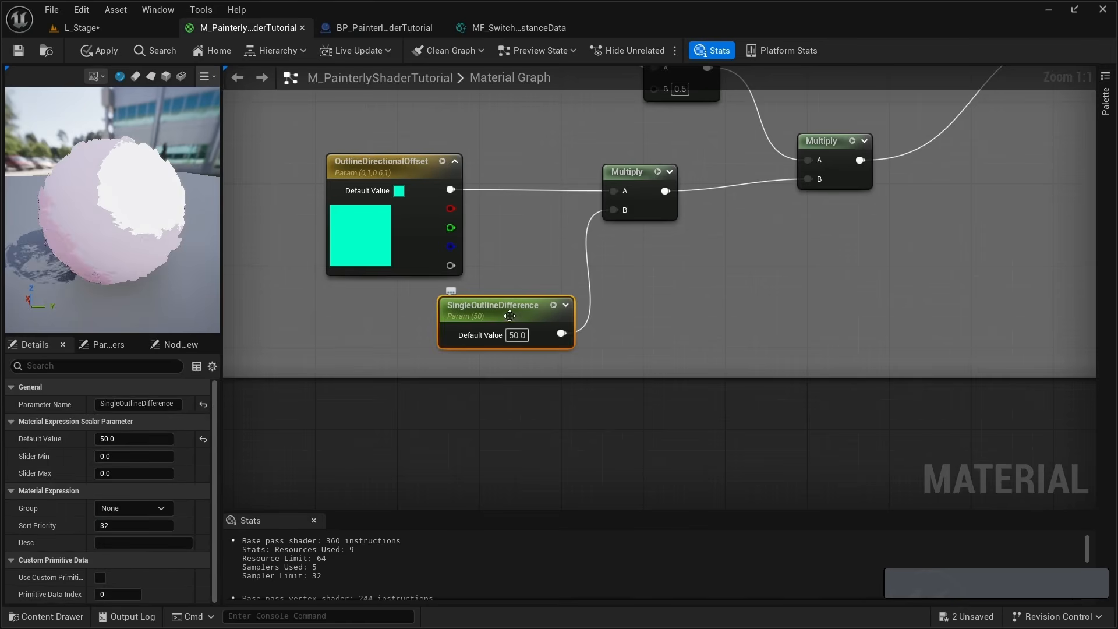
click(516, 335)
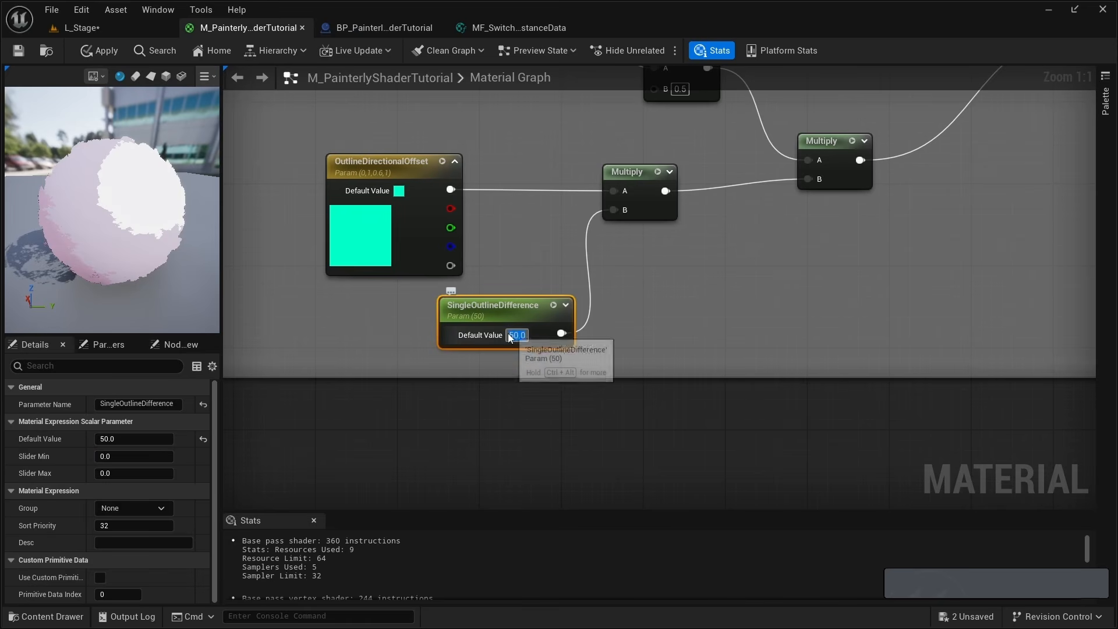
text(5)
key(Return)
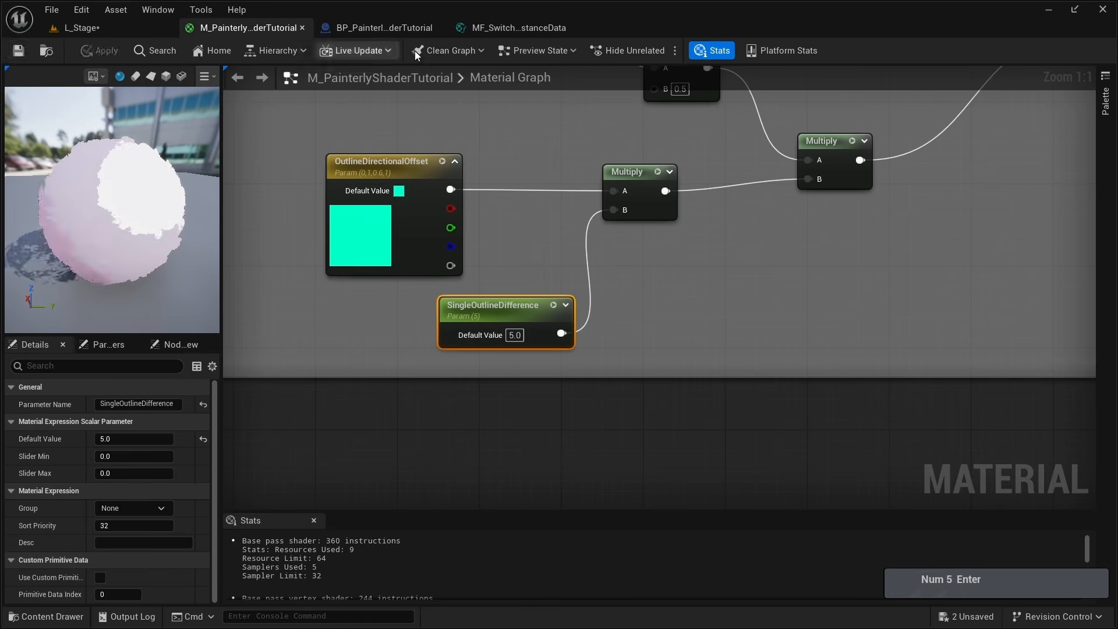
Check the offset of the sphere's outlines in BP_PainterlyShaderTutorial's 3D preview.
click(402, 31)
key(a)
key(w)
right_drag(494, 244, 559, 251)
key(s)
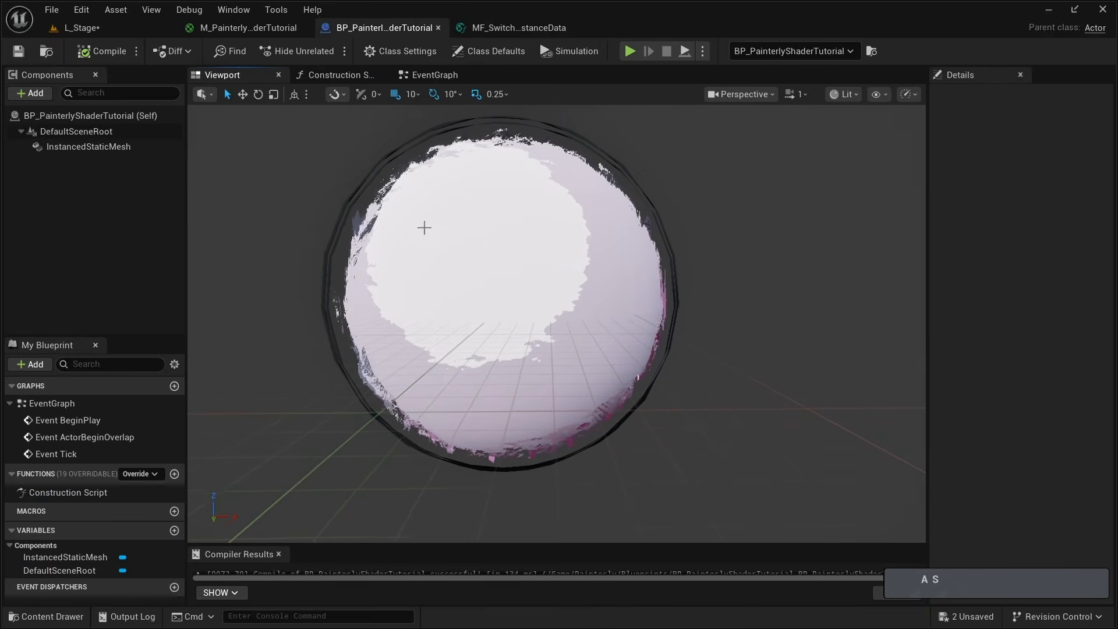
In L_Stage, rotate the BP_PainterlyShaderTutorial sphere to -30° about the Z axis.
click(103, 27)
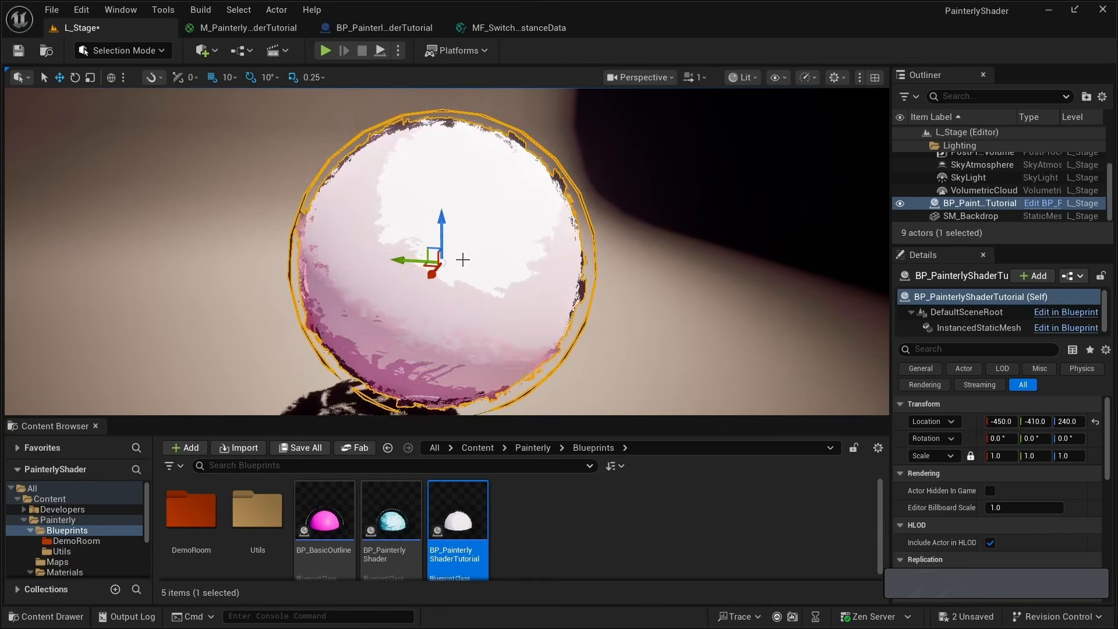
key(d)
key(d)
key(a)
right_drag(503, 274, 490, 275)
key(s)
key(w)
key(e)
mouse_move(496, 267)
mouse_down()
mouse_move(452, 269)
mouse_move(514, 268)
mouse_up()
Select the DirectionalLight and change its Z rotation to relight the sphere from another direction.
scroll(983, 178, up, 3)
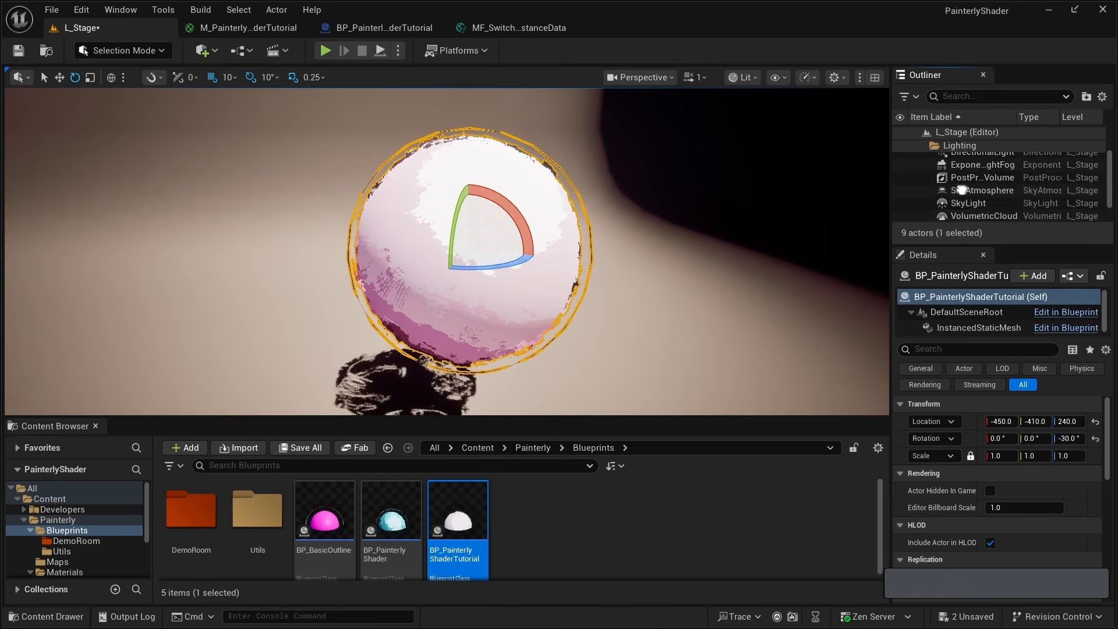
click(983, 185)
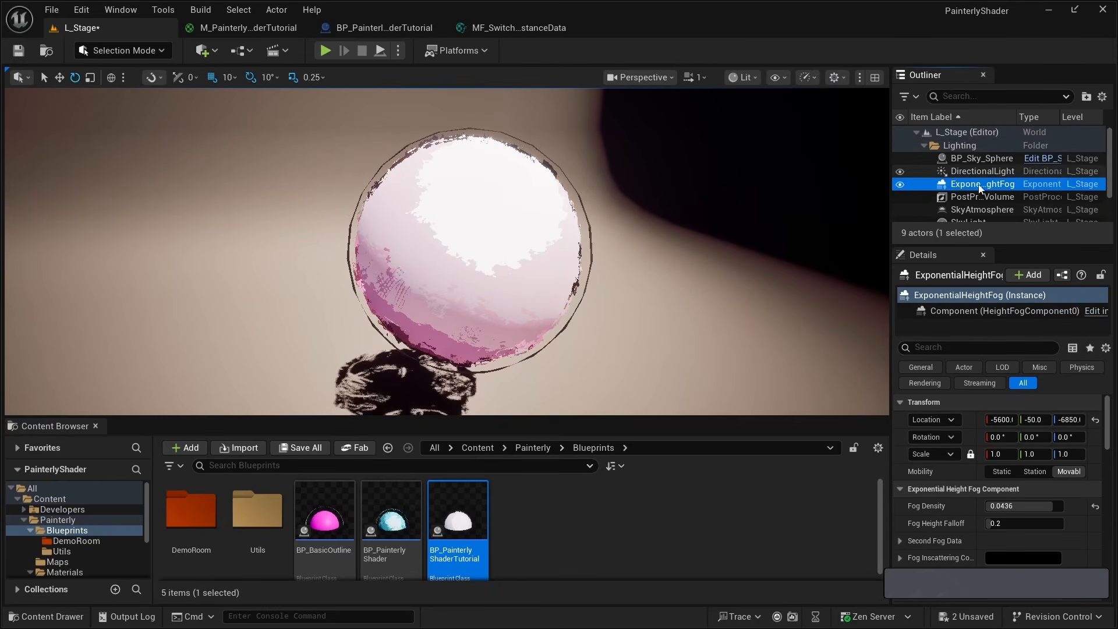
click(983, 173)
drag(1036, 437, 1013, 437)
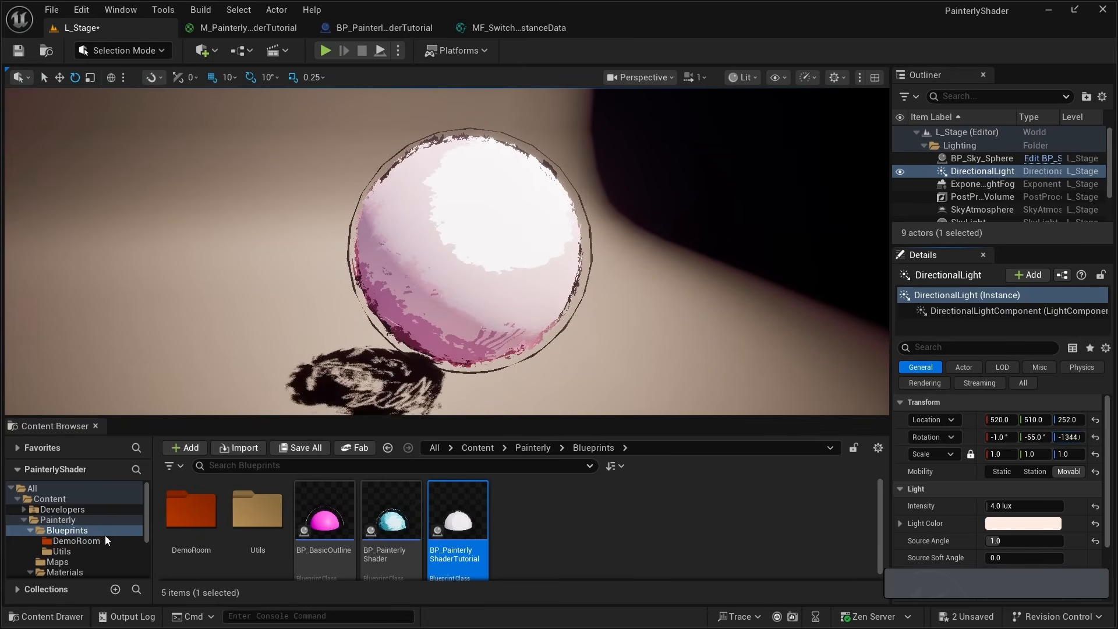
click(248, 27)
click(38, 53)
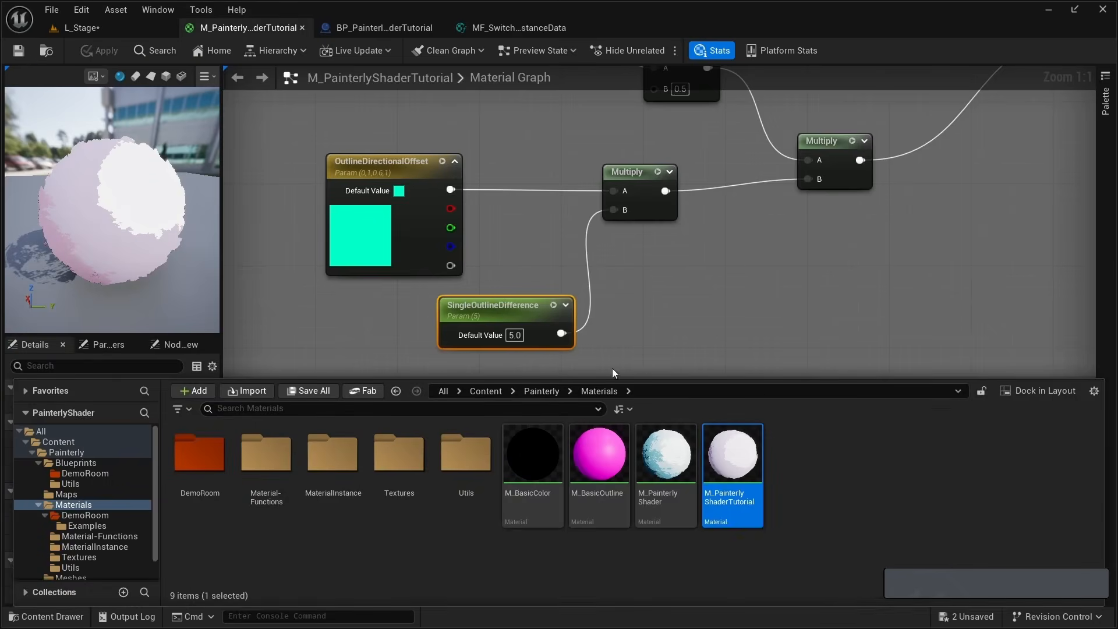
right_click(732, 486)
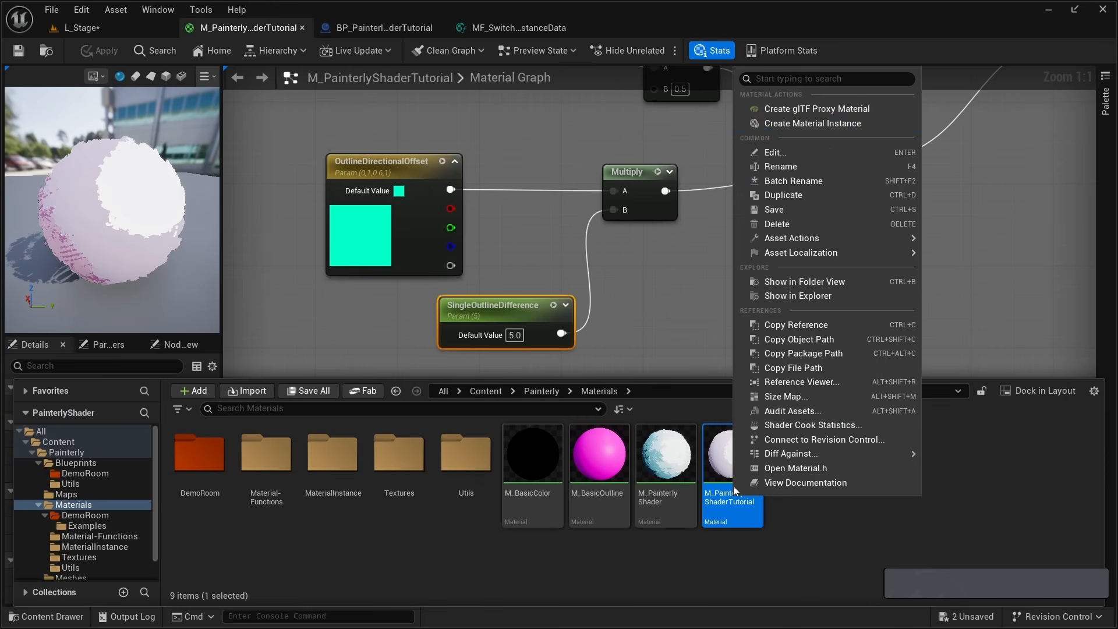
click(728, 519)
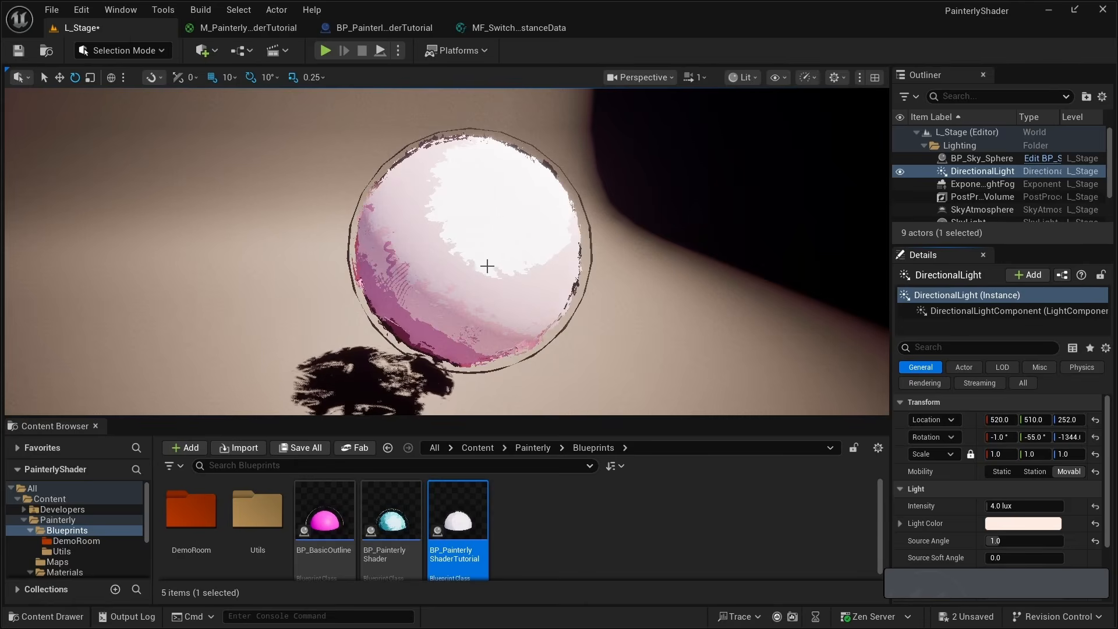
Examine the painterly sphere in L_Stage from nearer and farther away, then deselect it by picking SM_Backdrop.
click(487, 266)
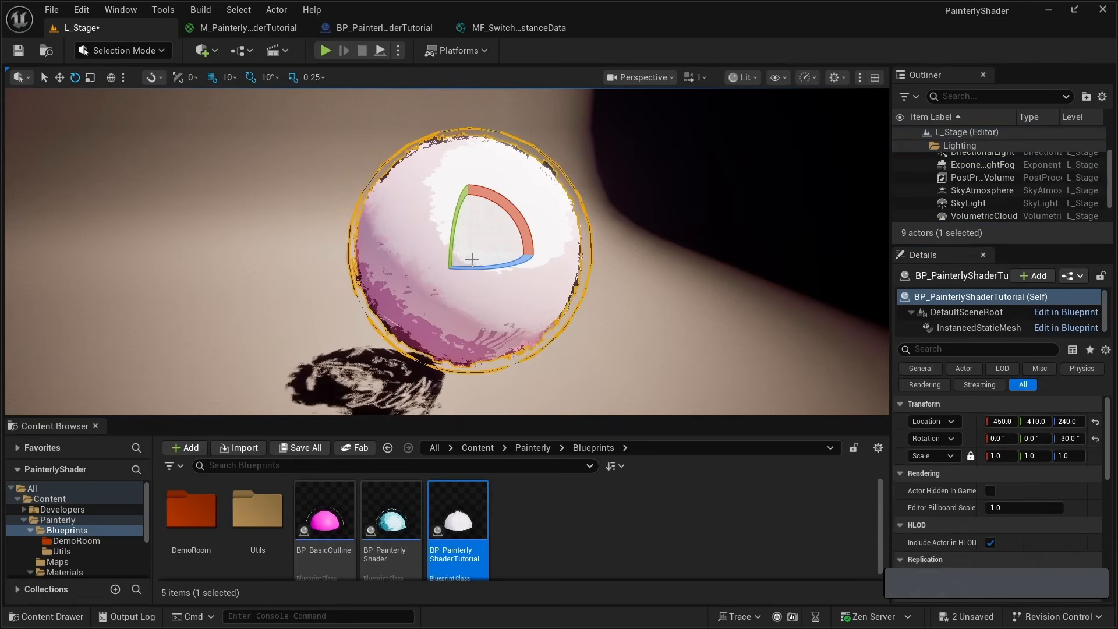
key(s)
right_drag(471, 259, 479, 254)
key(w)
key(s)
key(w)
click(631, 280)
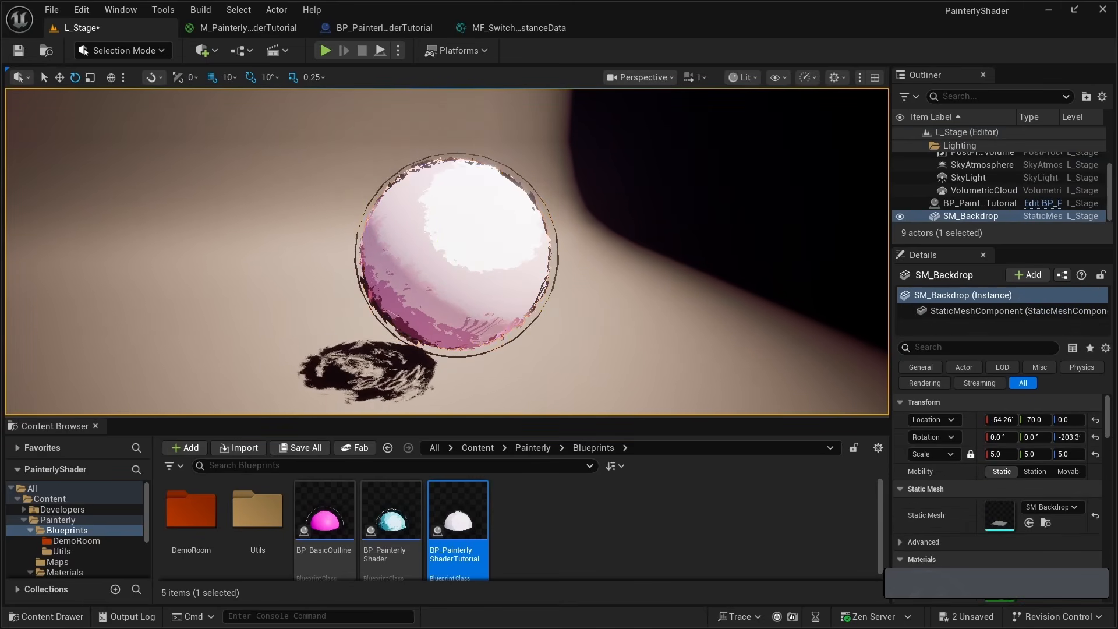